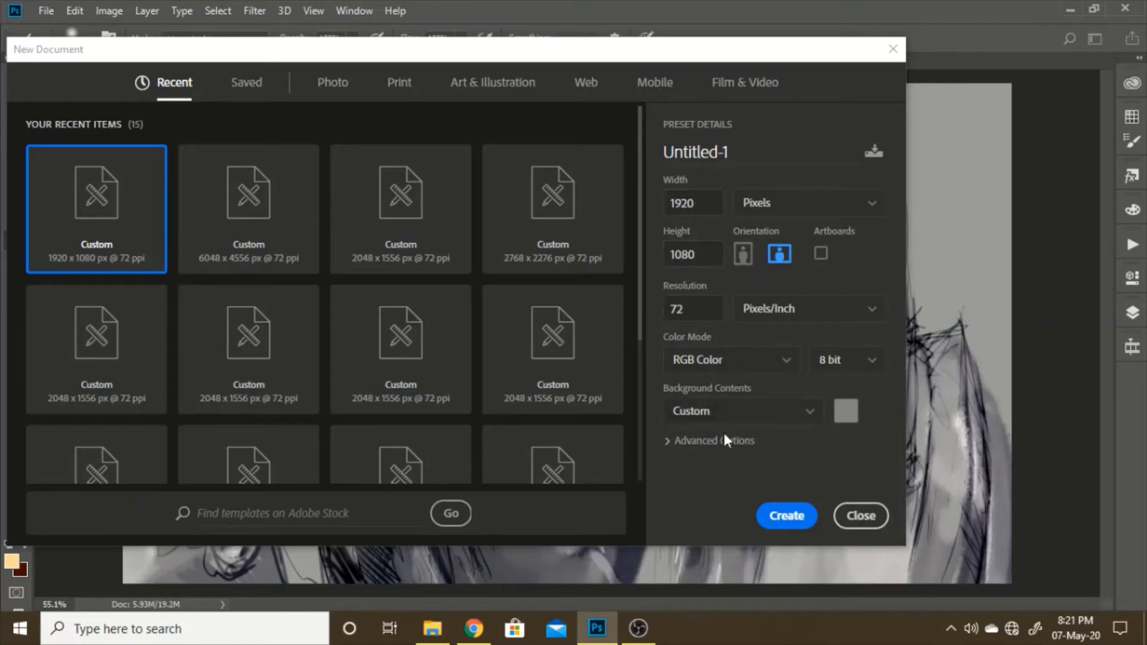
Step: Create the 1920 x 1080 px, 72 ppi RGB document with the custom grey background and add a video timeline to it
{"action": "left_click", "coordinate": [786, 516]}
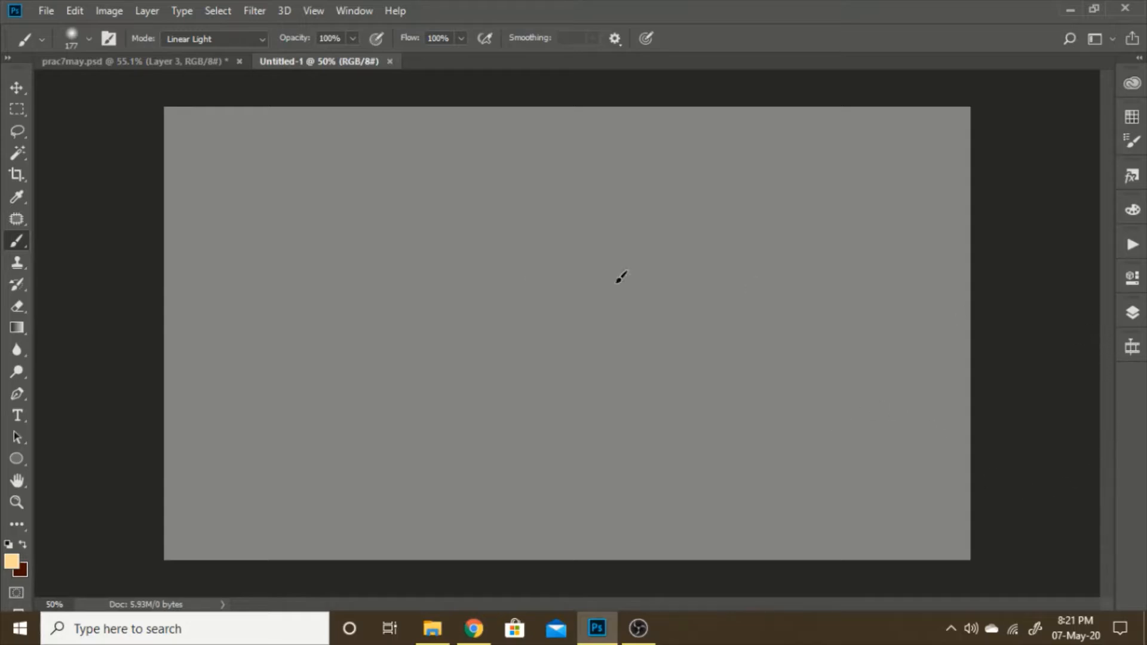
{"action": "left_click", "coordinate": [1131, 352]}
{"action": "left_click", "coordinate": [1134, 355]}
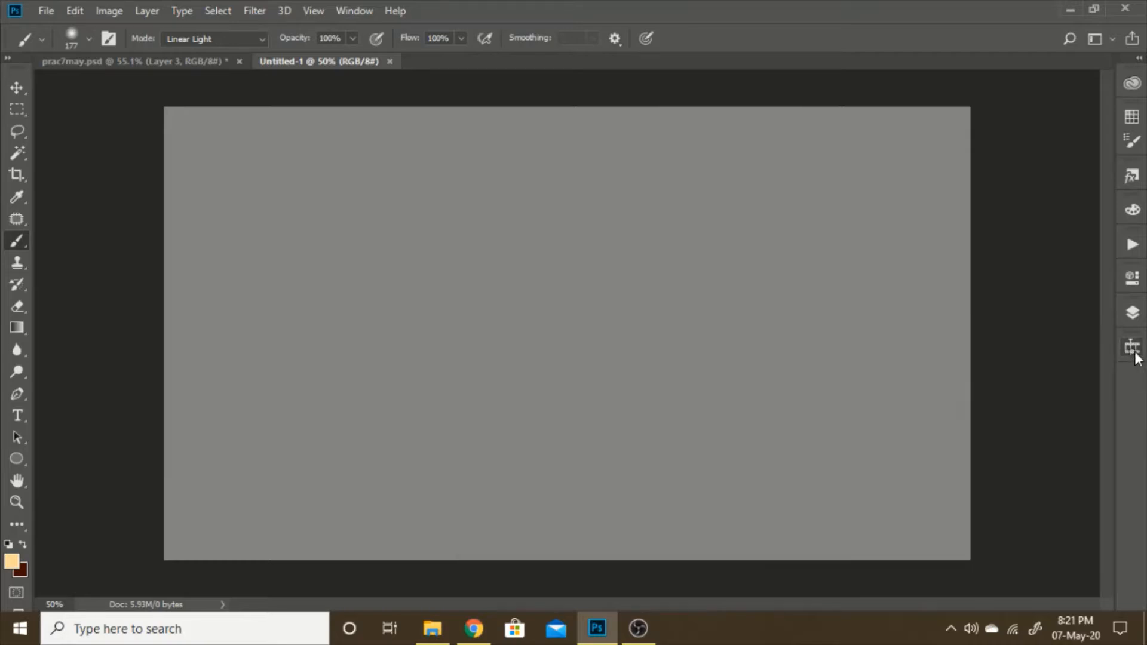
{"action": "left_click", "coordinate": [356, 12]}
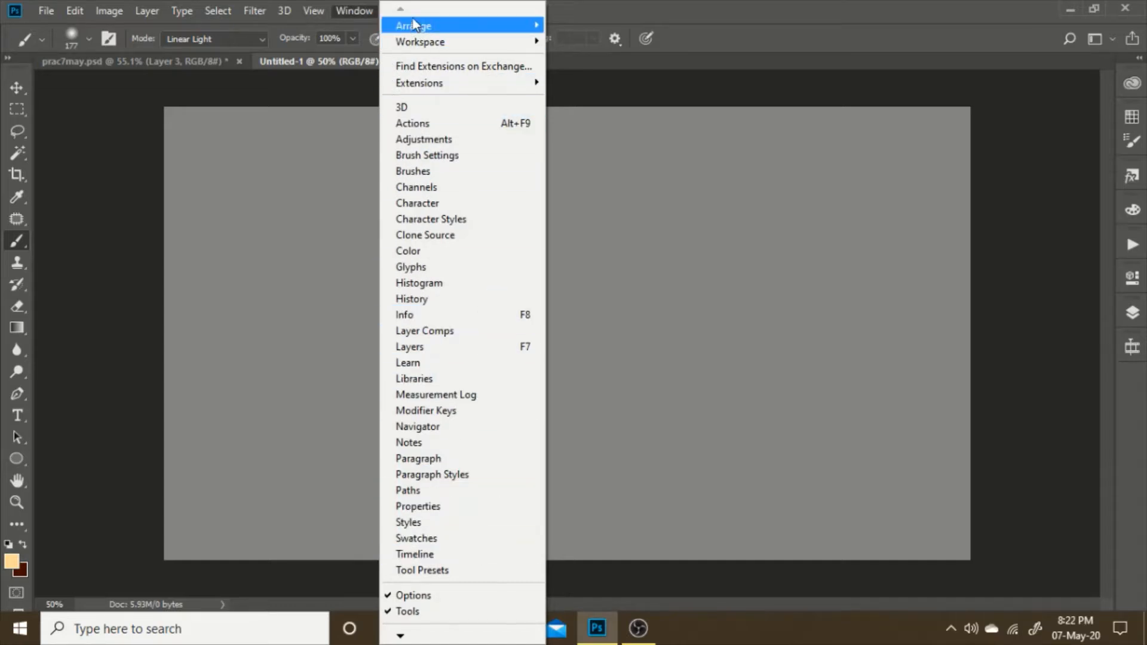
{"action": "left_click", "coordinate": [463, 555]}
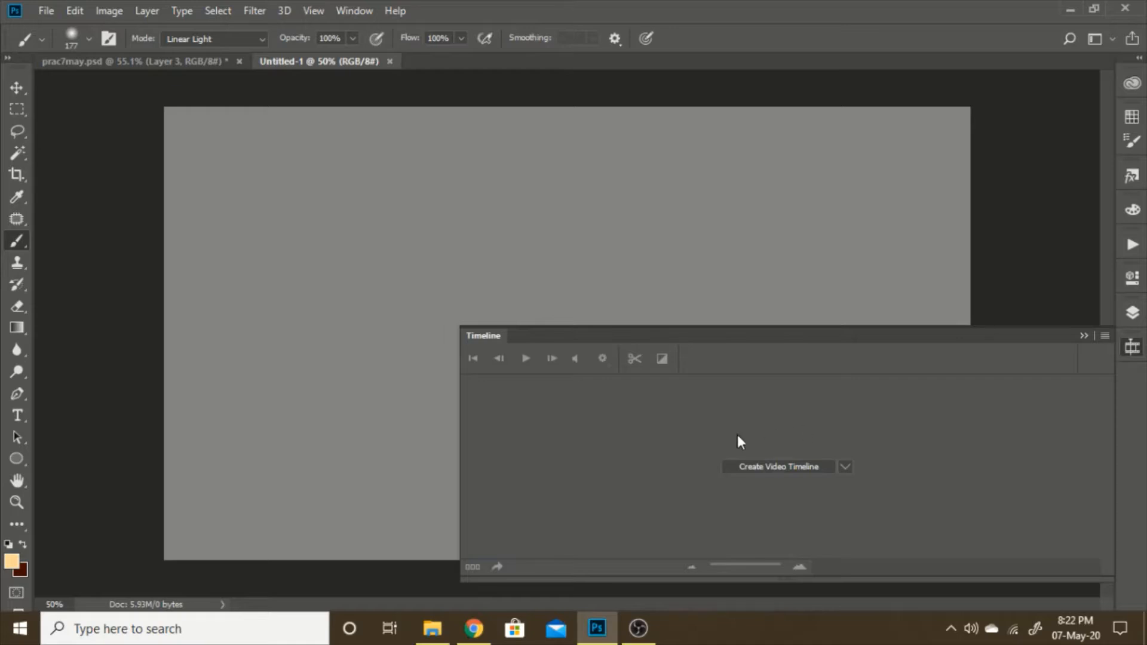
{"action": "left_click", "coordinate": [772, 467]}
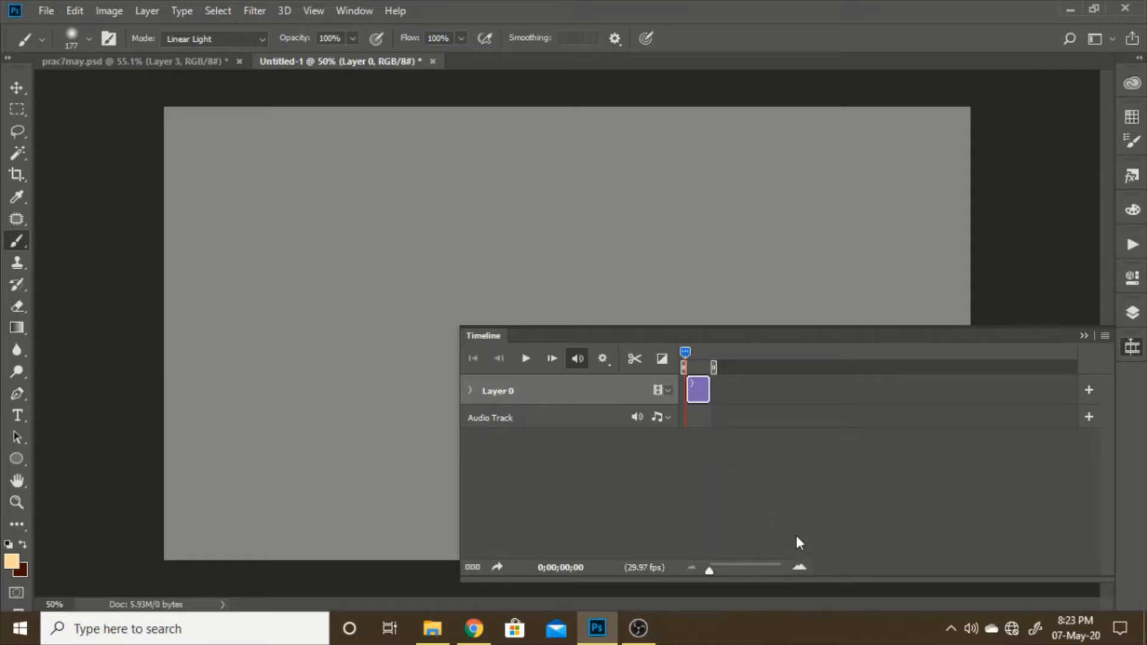
Step: Examine how the timeline ruler divides seconds into frames at different magnifications
{"action": "left_click", "coordinate": [799, 569]}
{"action": "left_click", "coordinate": [800, 569]}
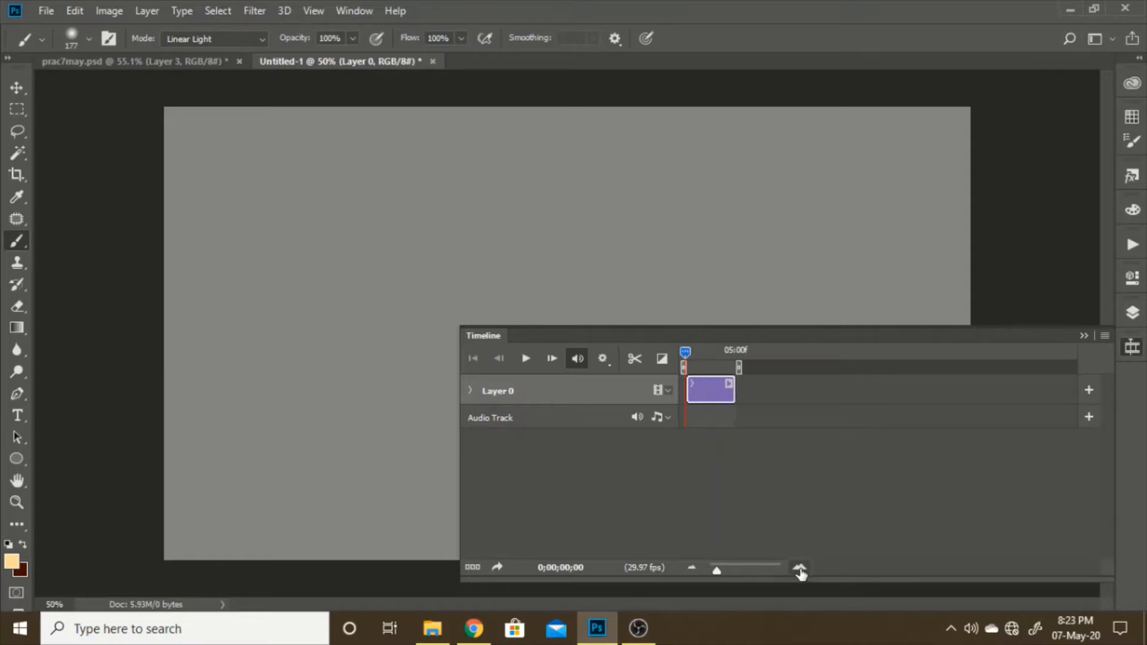
{"action": "left_click", "coordinate": [800, 570]}
{"action": "left_click", "coordinate": [800, 570]}
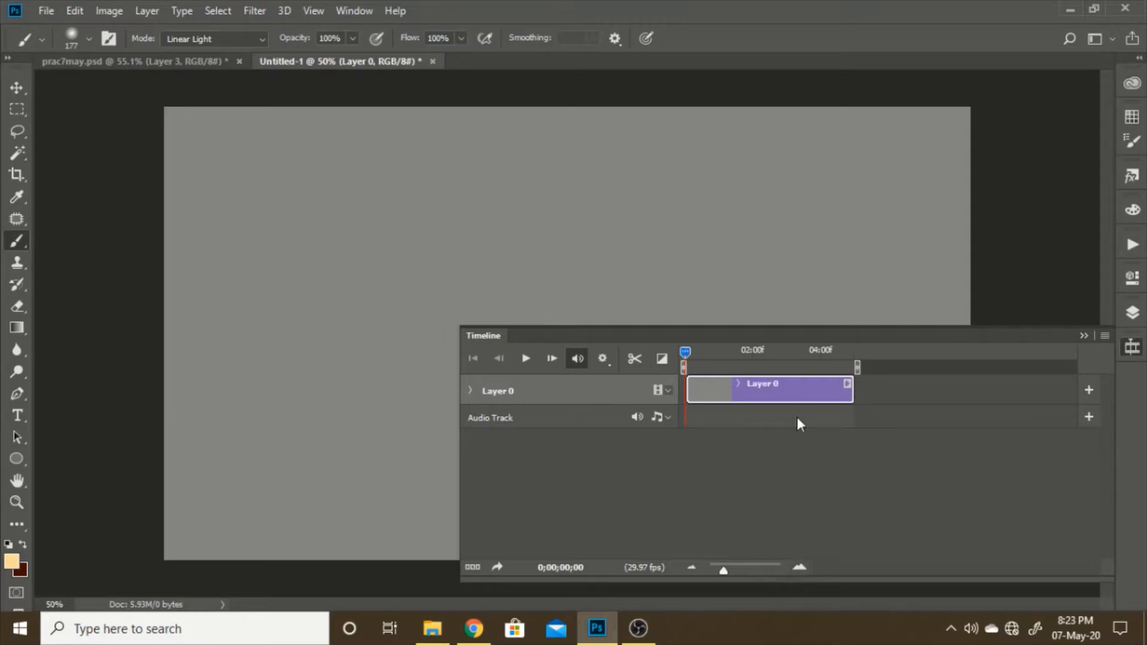
{"action": "left_click", "coordinate": [691, 567]}
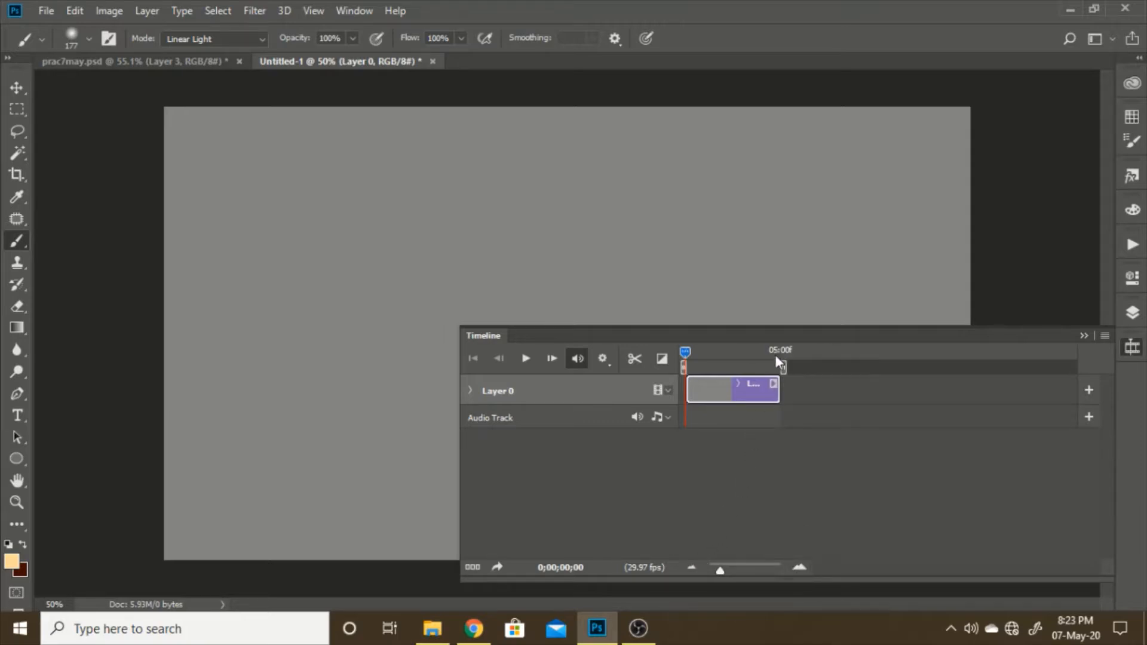
{"action": "left_click", "coordinate": [800, 568]}
{"action": "left_click", "coordinate": [800, 567]}
{"action": "left_click", "coordinate": [801, 574]}
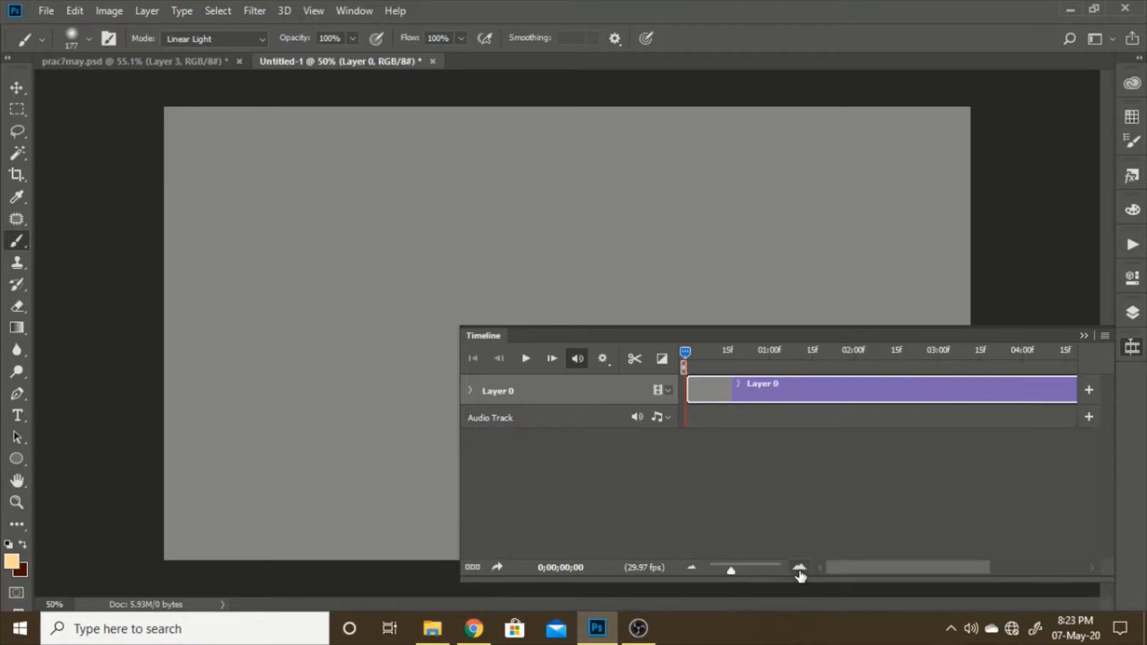
{"action": "left_click", "coordinate": [801, 572]}
{"action": "left_click", "coordinate": [802, 571]}
{"action": "left_click", "coordinate": [800, 568]}
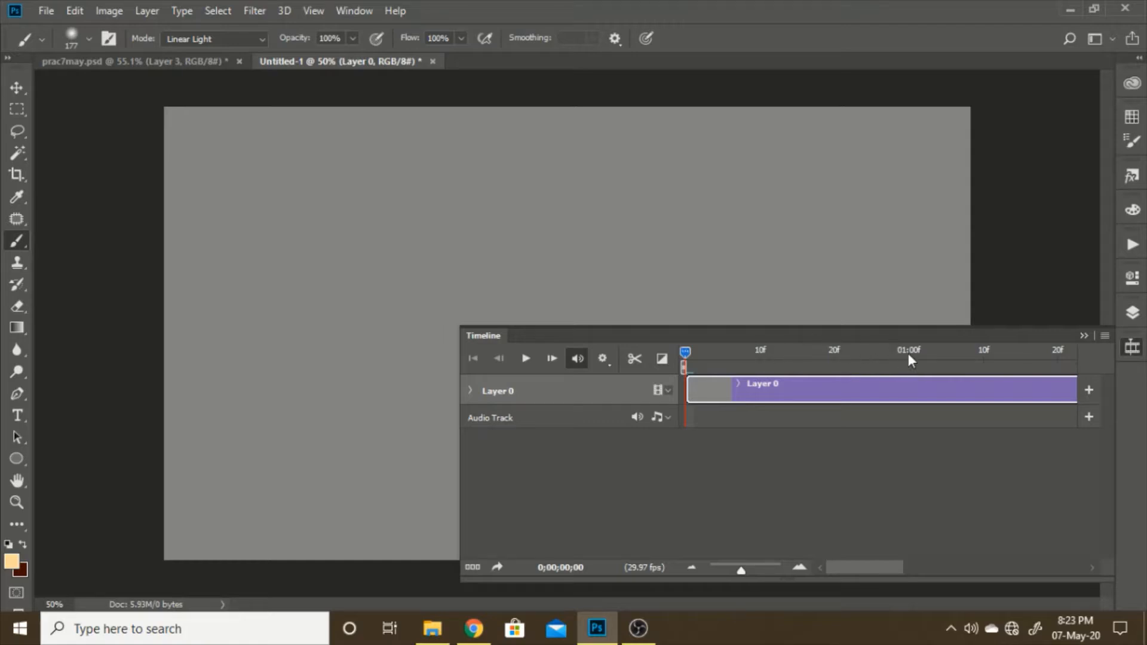
{"action": "left_click", "coordinate": [692, 572]}
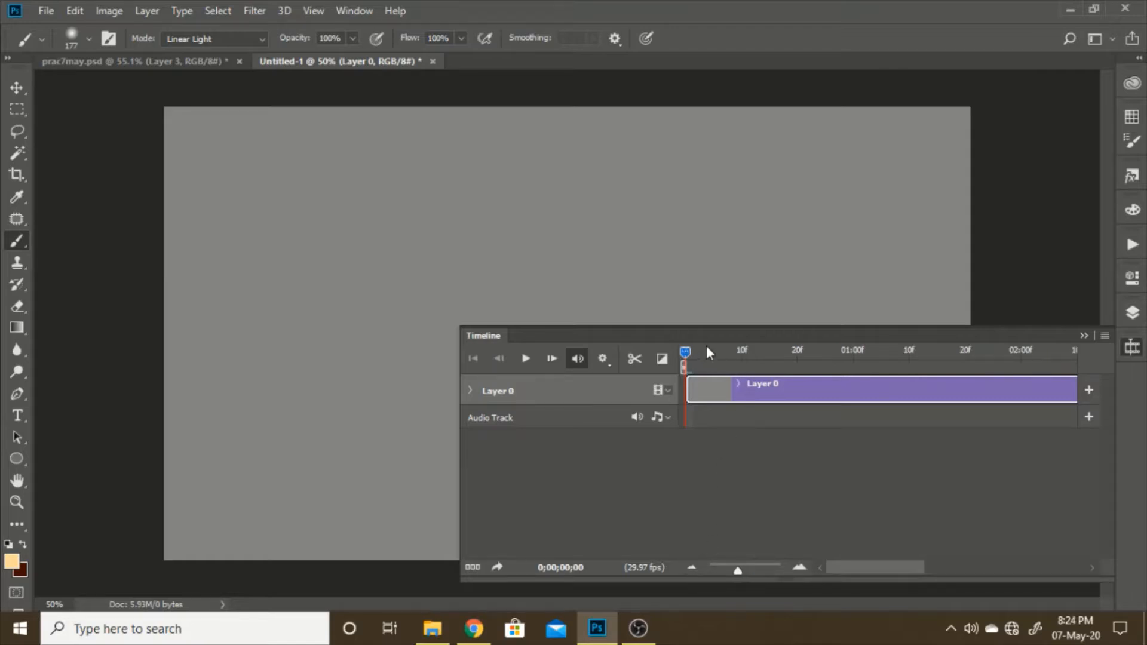
{"action": "left_click", "coordinate": [691, 568]}
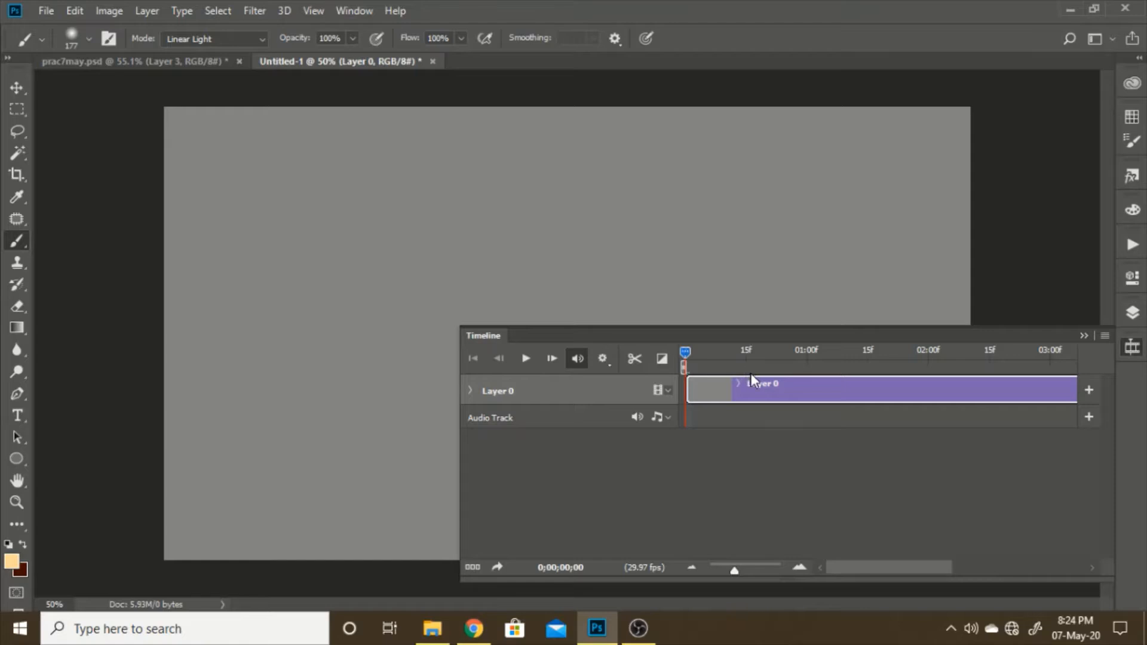
{"action": "left_click", "coordinate": [801, 565]}
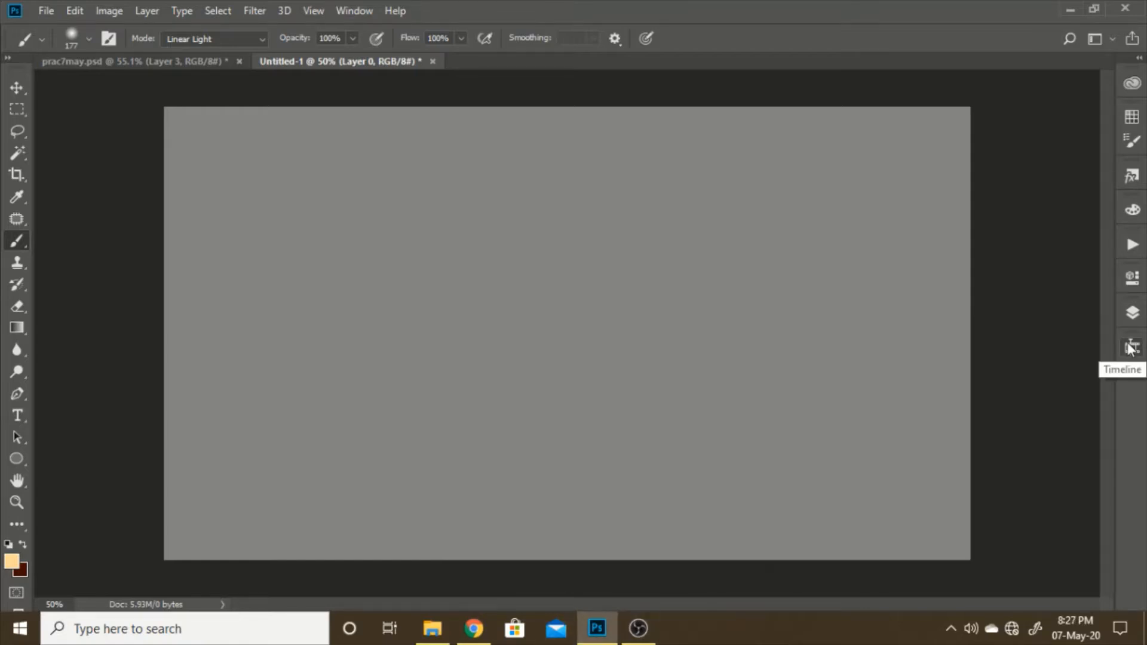
Step: Set the timeline frame rate to 12 fps
{"action": "left_click", "coordinate": [1128, 354]}
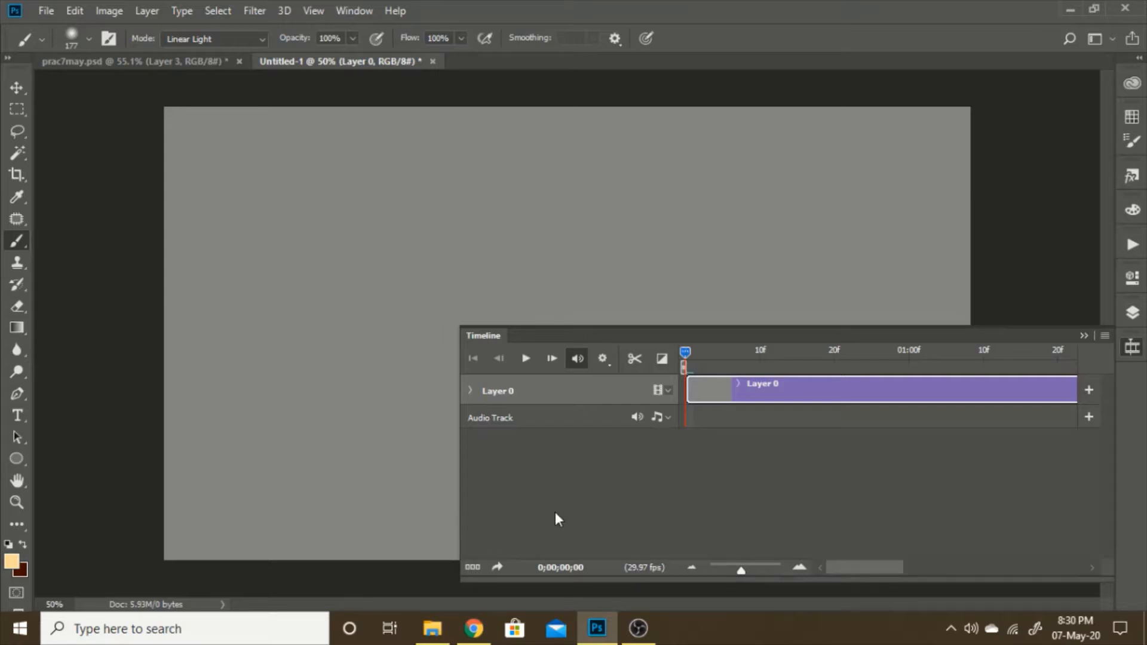
{"action": "left_click", "coordinate": [1106, 336]}
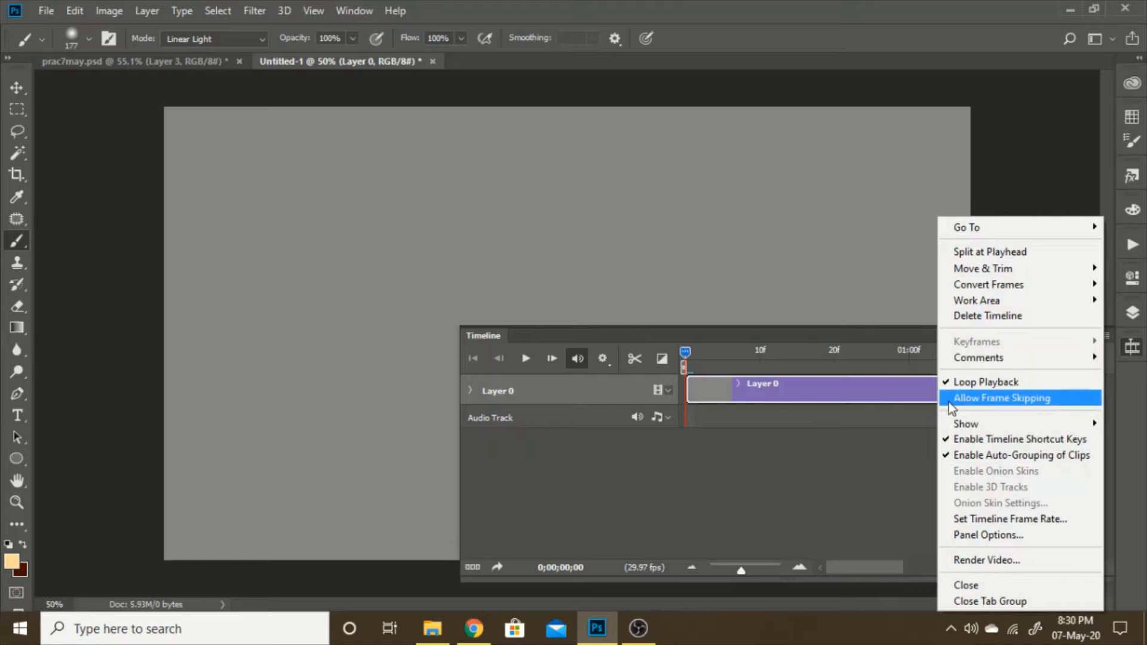
{"action": "left_click", "coordinate": [763, 350]}
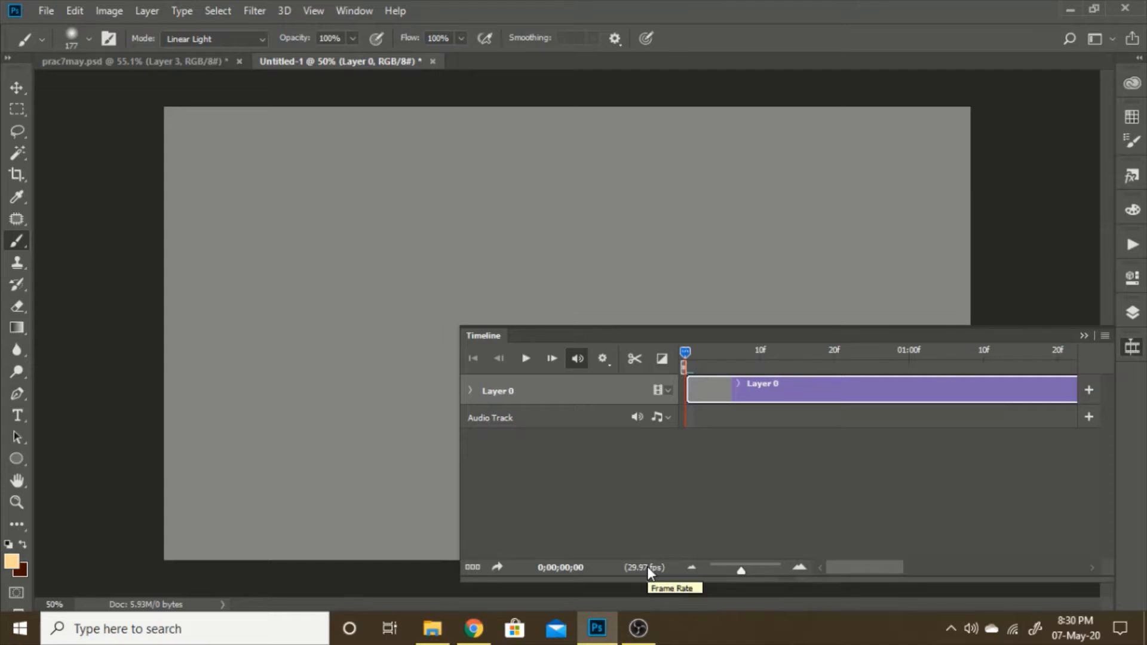
{"action": "left_click", "coordinate": [1102, 338]}
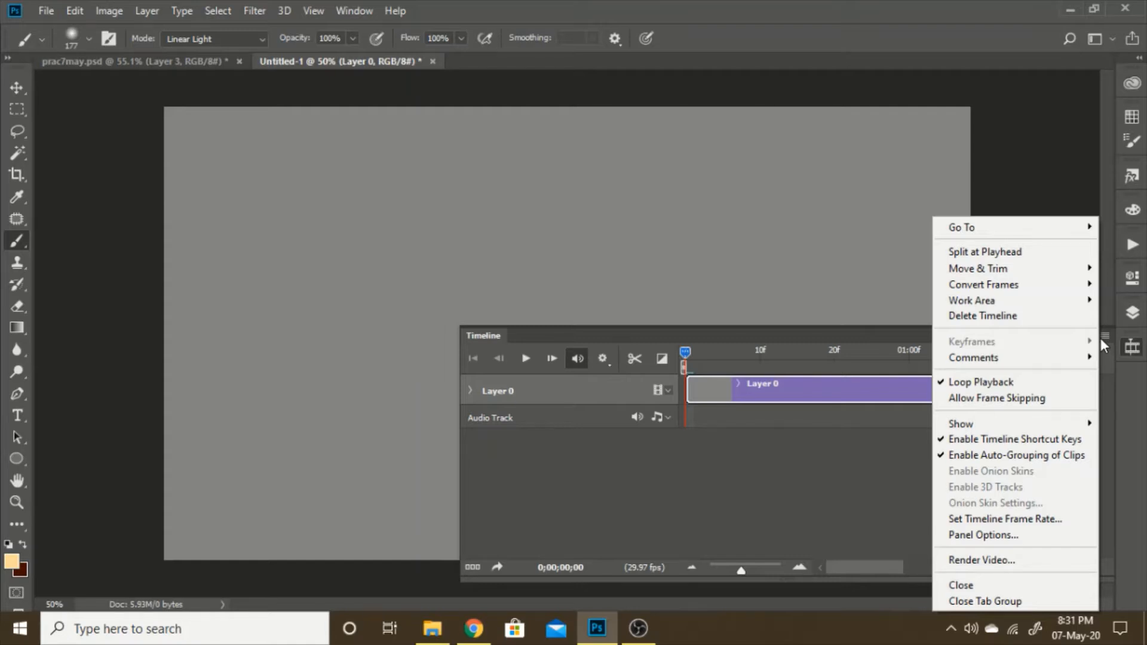
{"action": "left_click", "coordinate": [779, 394]}
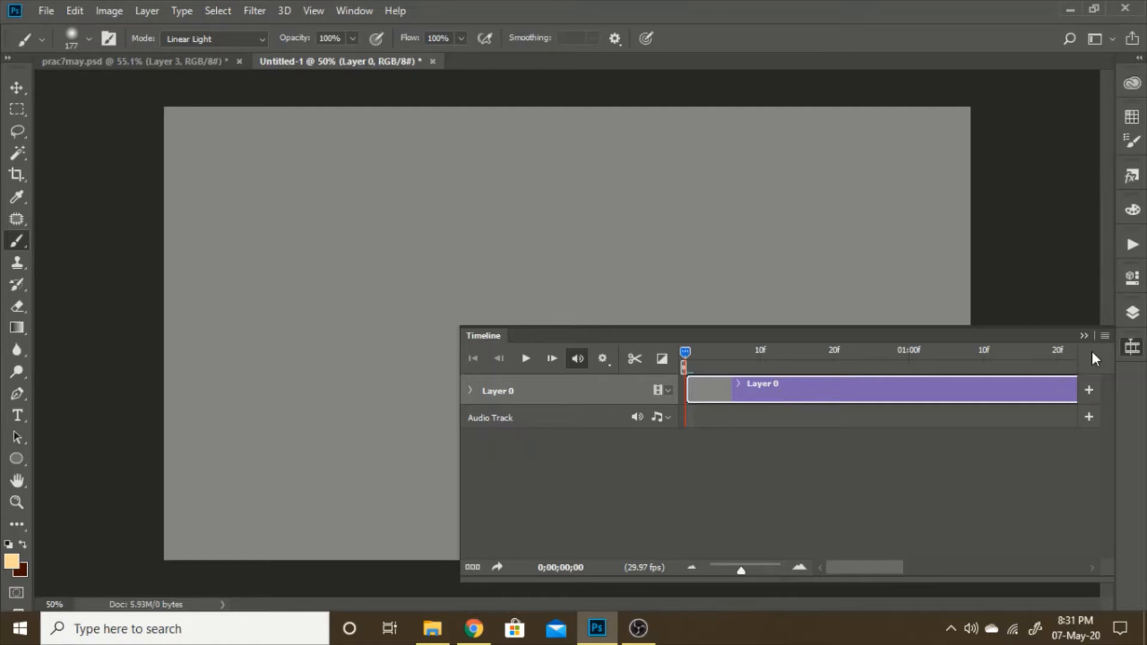
{"action": "left_click", "coordinate": [1105, 336]}
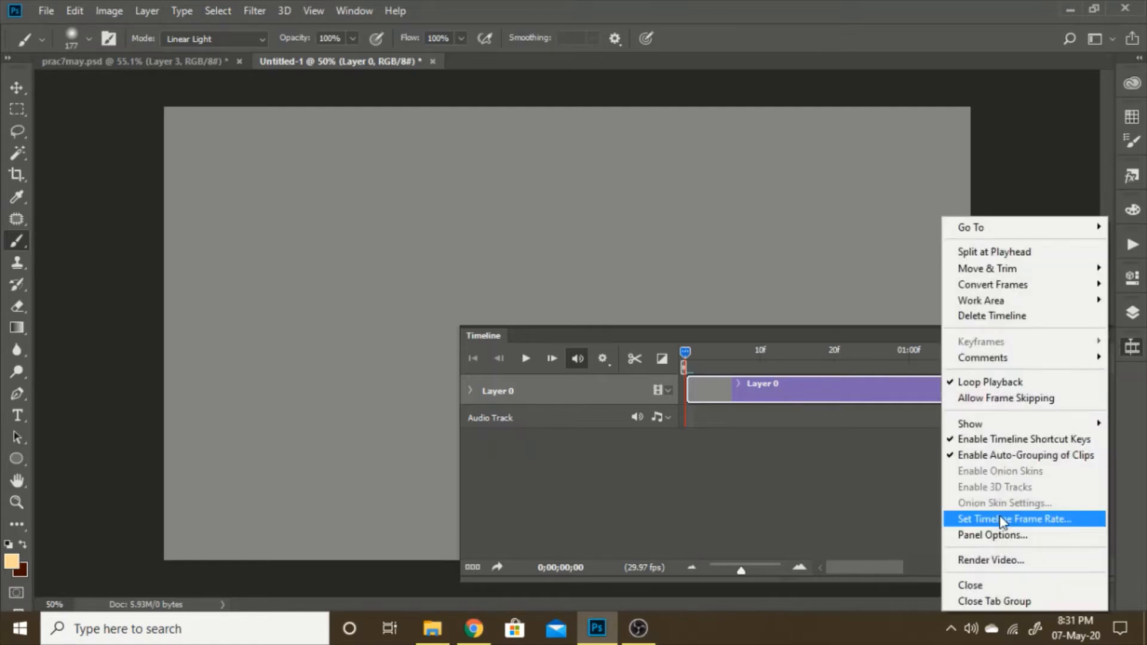
{"action": "left_click", "coordinate": [1001, 519]}
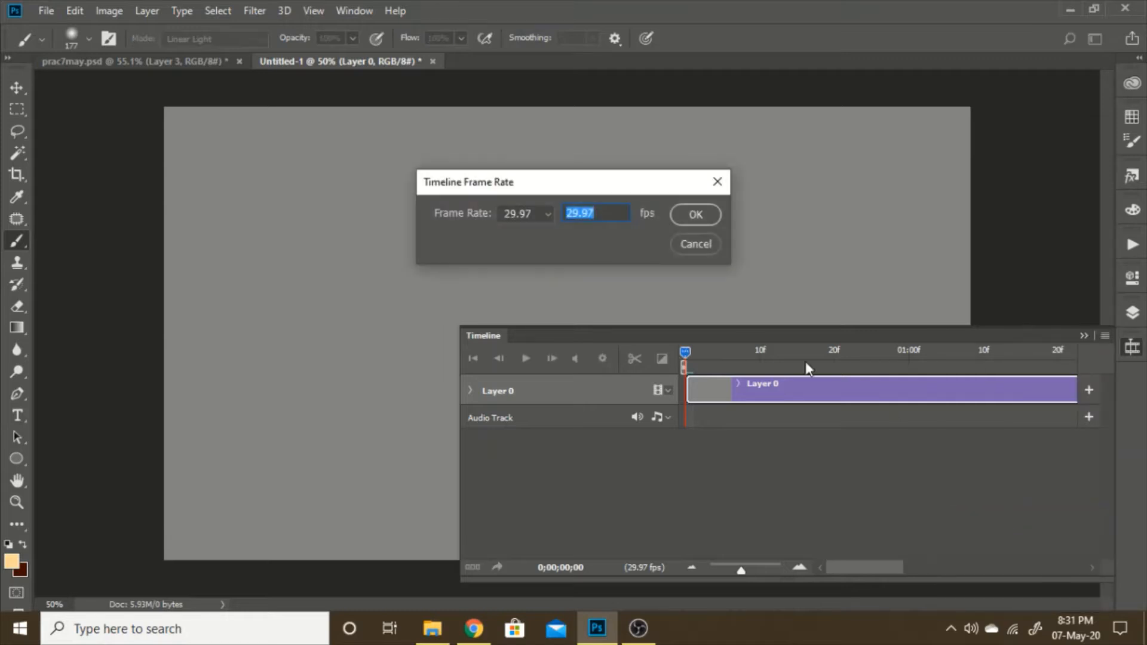
{"action": "left_click", "coordinate": [533, 218]}
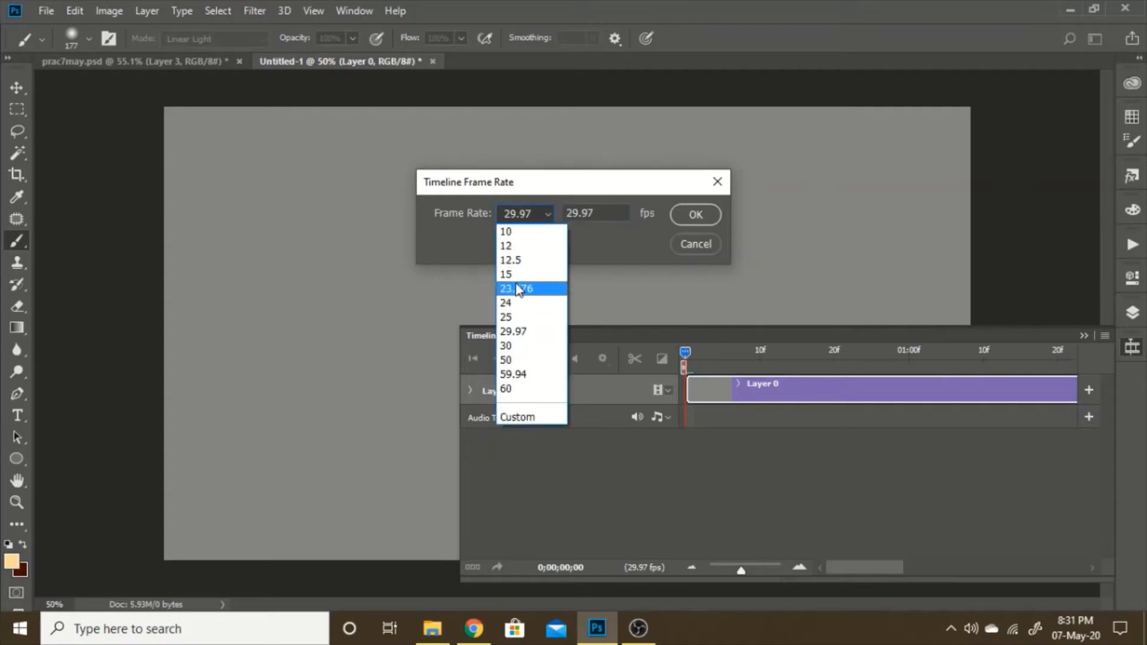
{"action": "left_click", "coordinate": [518, 246]}
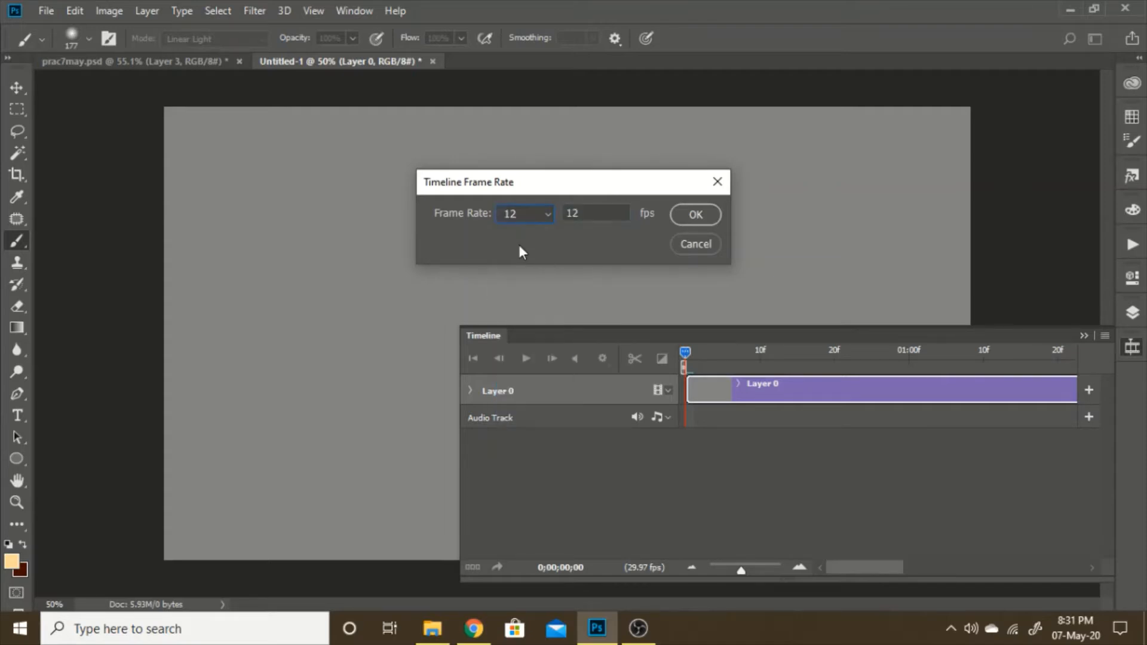
{"action": "left_click", "coordinate": [684, 217]}
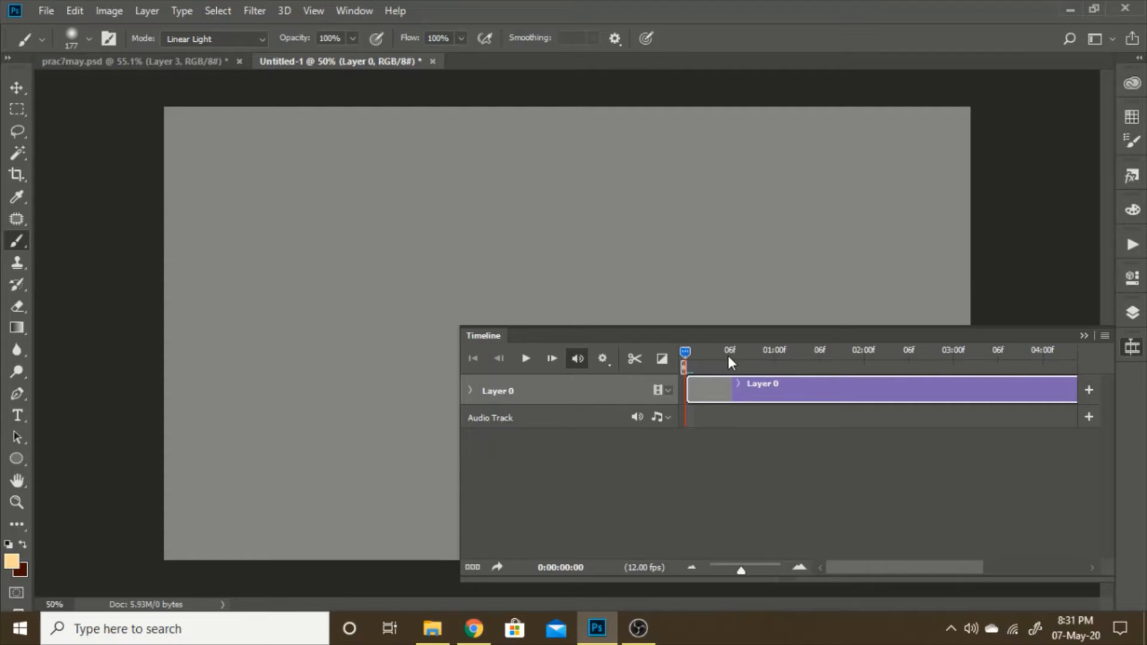
Step: Step through the first second of the timeline frame by frame and return the playhead to the start
{"action": "left_click", "coordinate": [800, 568]}
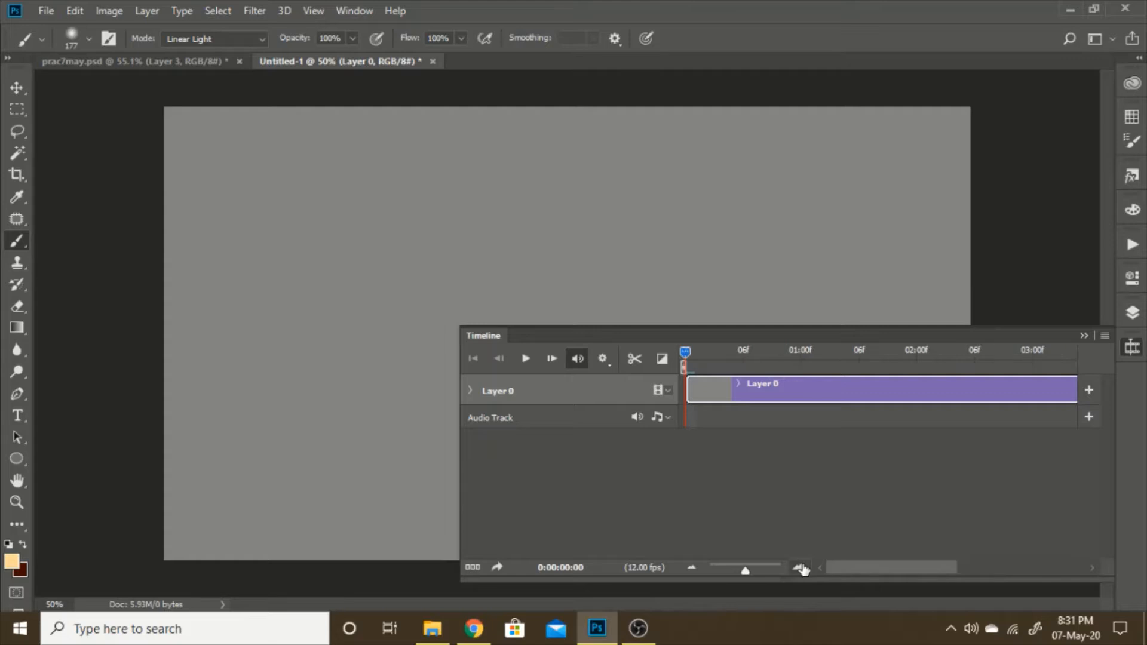
{"action": "left_click", "coordinate": [800, 567]}
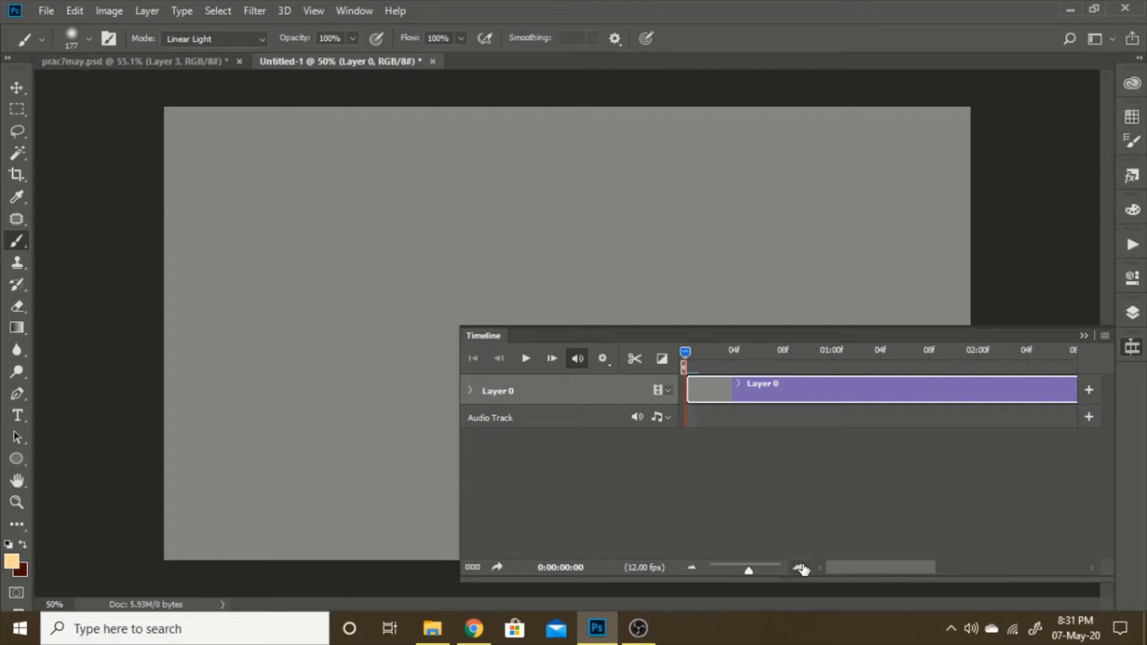
{"action": "left_click", "coordinate": [550, 361]}
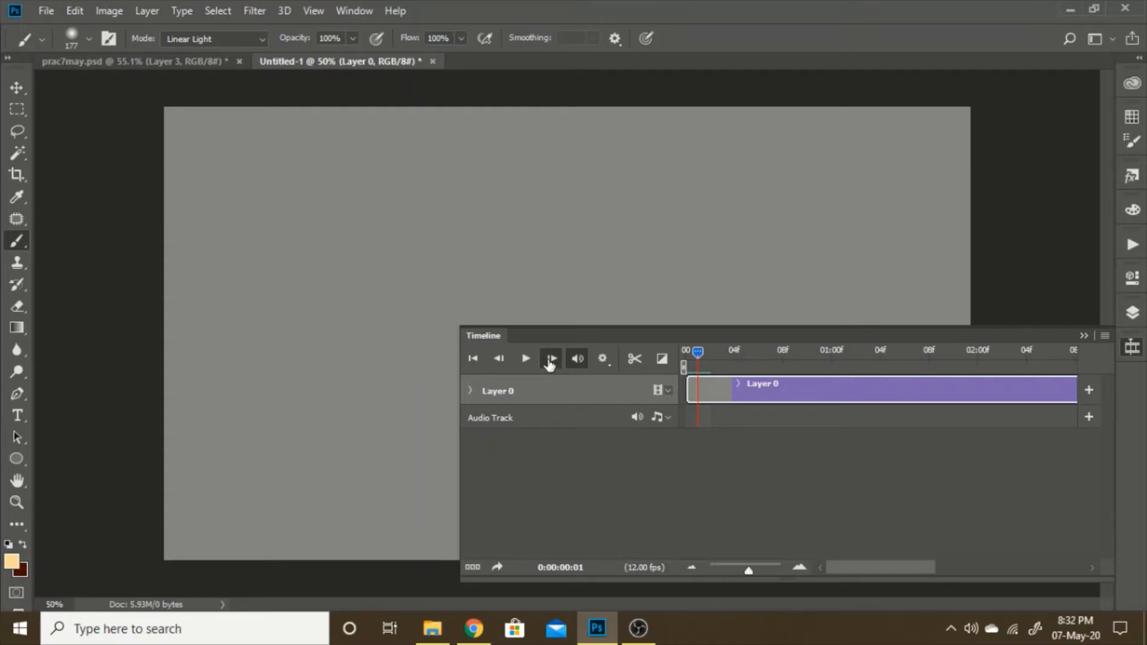
{"action": "left_click", "coordinate": [550, 360]}
{"action": "left_click", "coordinate": [550, 360]}
{"action": "left_click", "coordinate": [549, 360]}
{"action": "left_click", "coordinate": [550, 360]}
{"action": "left_click", "coordinate": [550, 360]}
{"action": "left_click", "coordinate": [550, 360]}
{"action": "left_click", "coordinate": [550, 360]}
{"action": "left_click", "coordinate": [550, 360]}
{"action": "left_click", "coordinate": [550, 360]}
{"action": "left_click", "coordinate": [549, 360]}
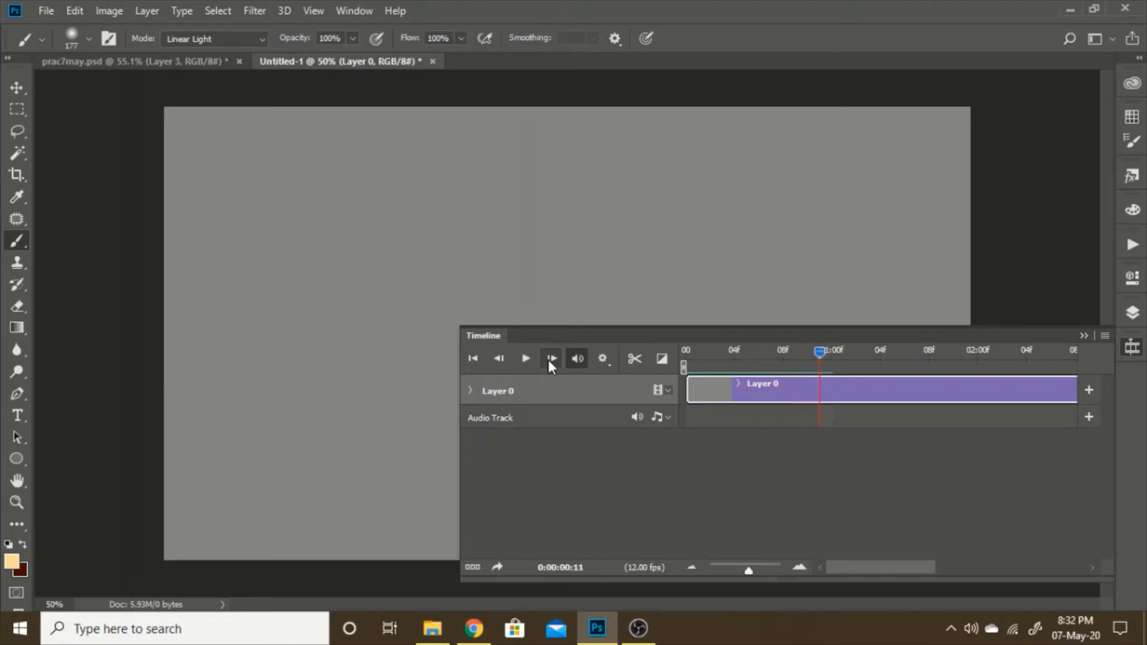
{"action": "left_click", "coordinate": [550, 359]}
{"action": "left_click_drag", "start_coordinate": [825, 354], "coordinate": [686, 354]}
Step: Extend the end of the Layer 0 clip on the timeline to about 55 seconds
{"action": "left_click", "coordinate": [692, 568]}
{"action": "left_click", "coordinate": [692, 568]}
{"action": "left_click", "coordinate": [692, 567]}
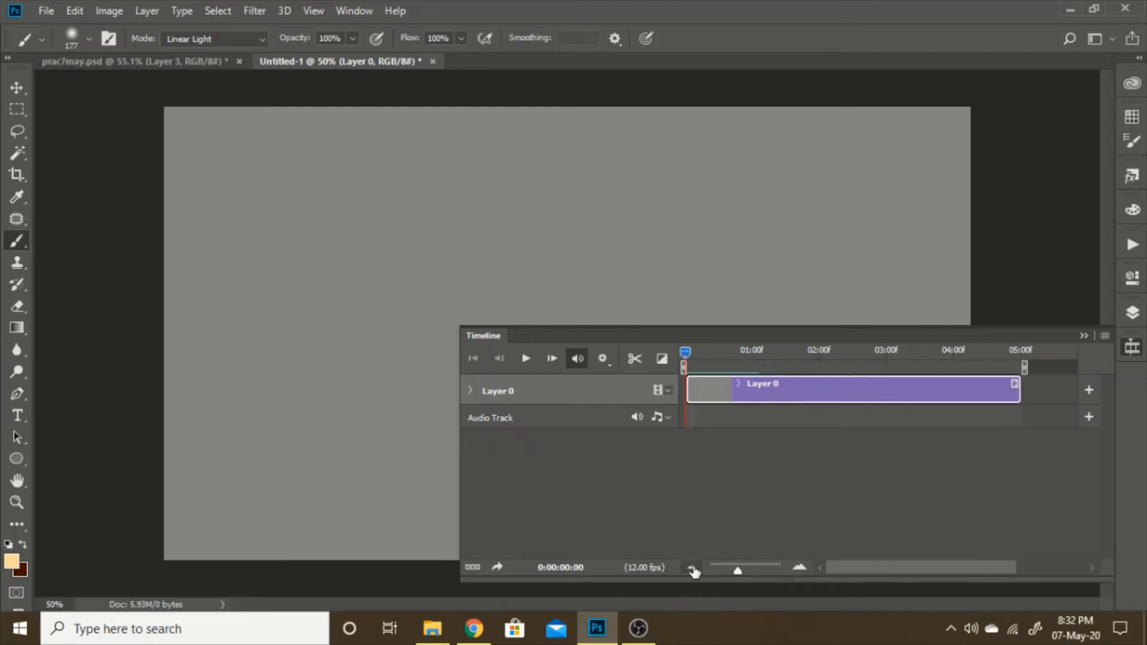
{"action": "left_click", "coordinate": [692, 567]}
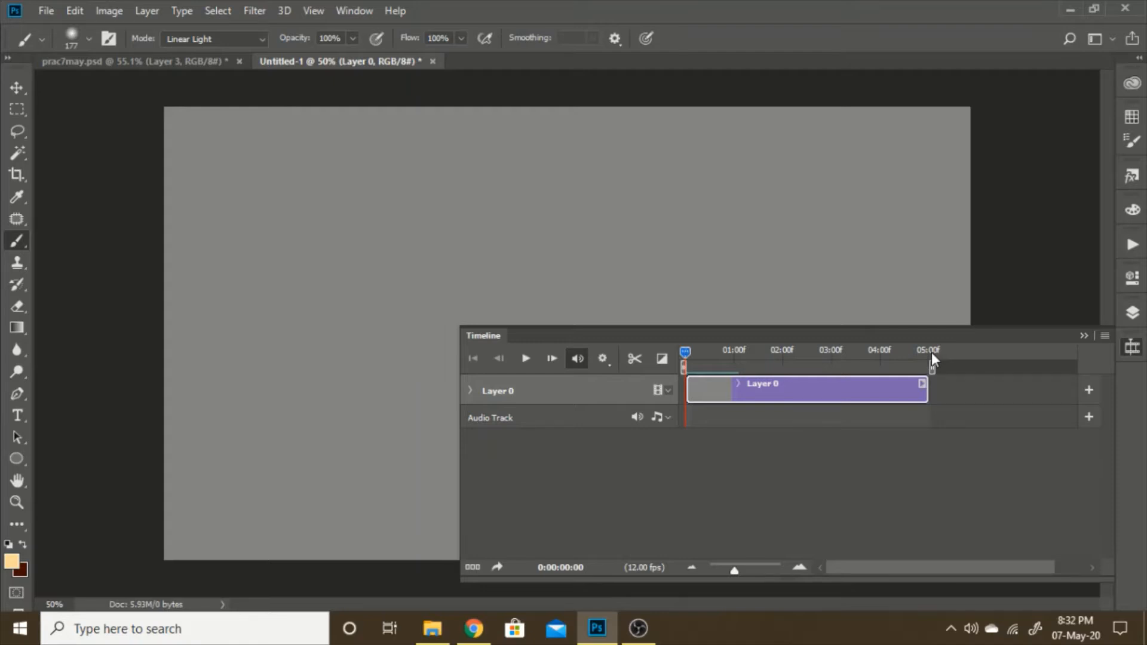
{"action": "left_click", "coordinate": [693, 568]}
{"action": "left_click", "coordinate": [692, 567]}
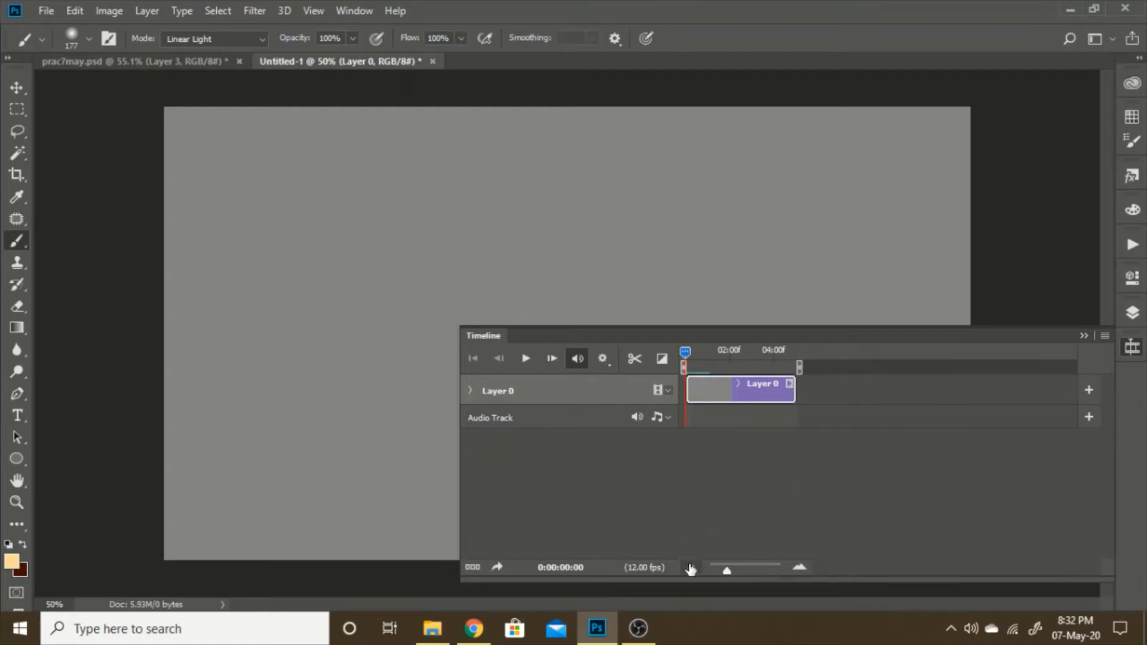
{"action": "left_click", "coordinate": [692, 568]}
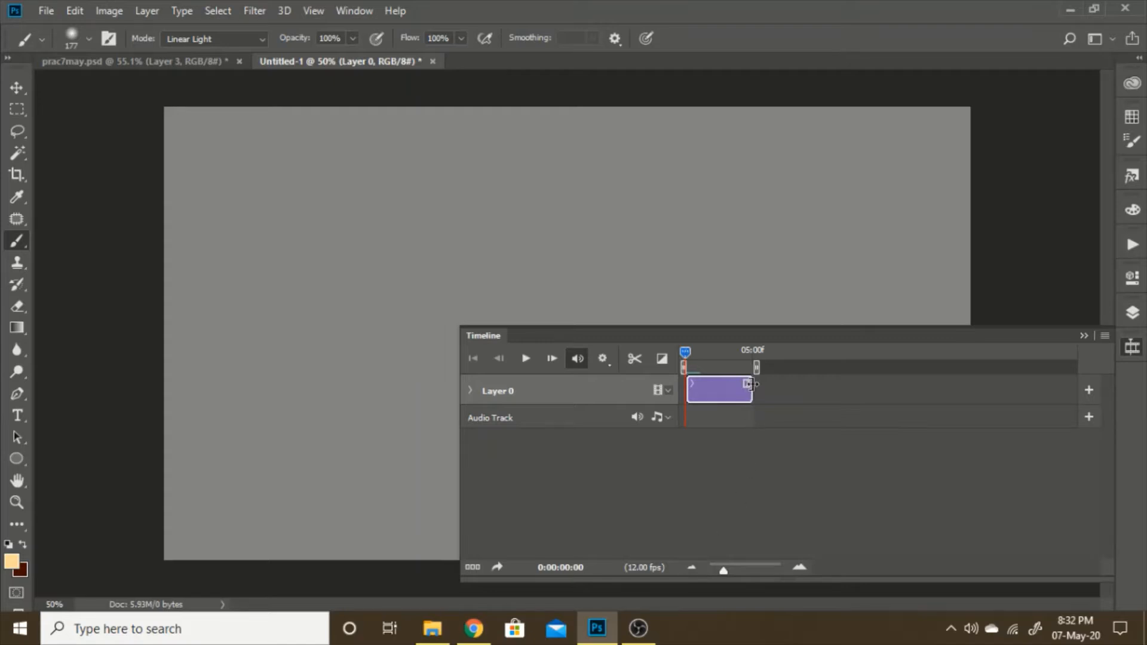
{"action": "left_click_drag", "start_coordinate": [751, 385], "coordinate": [1069, 373]}
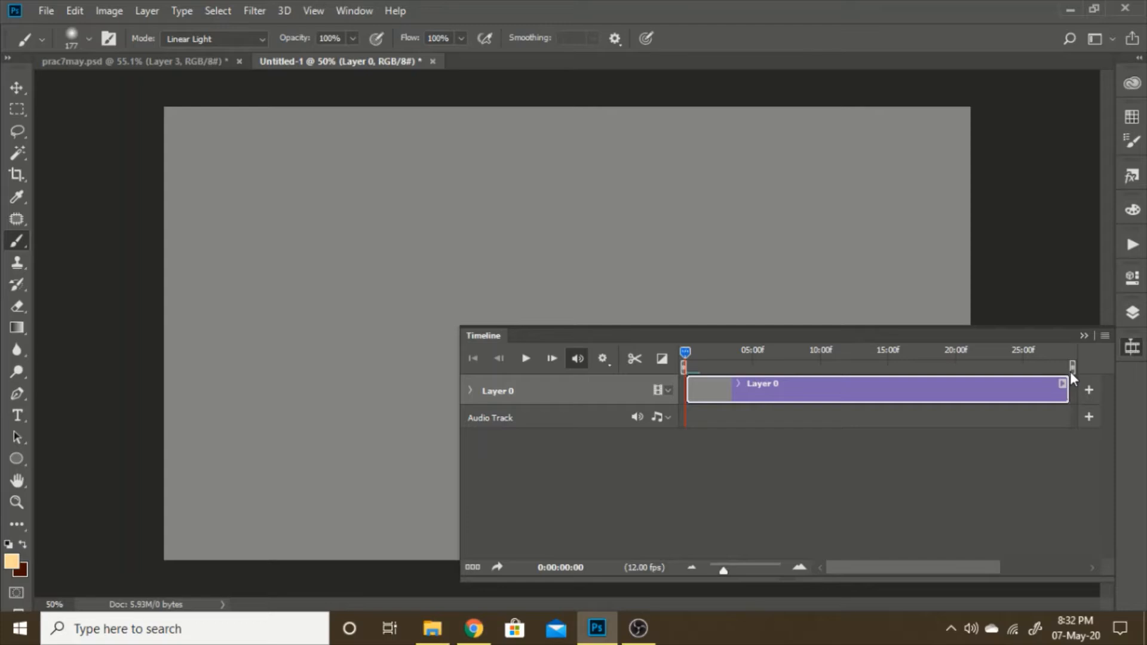
{"action": "left_click", "coordinate": [691, 567]}
{"action": "left_click", "coordinate": [691, 567]}
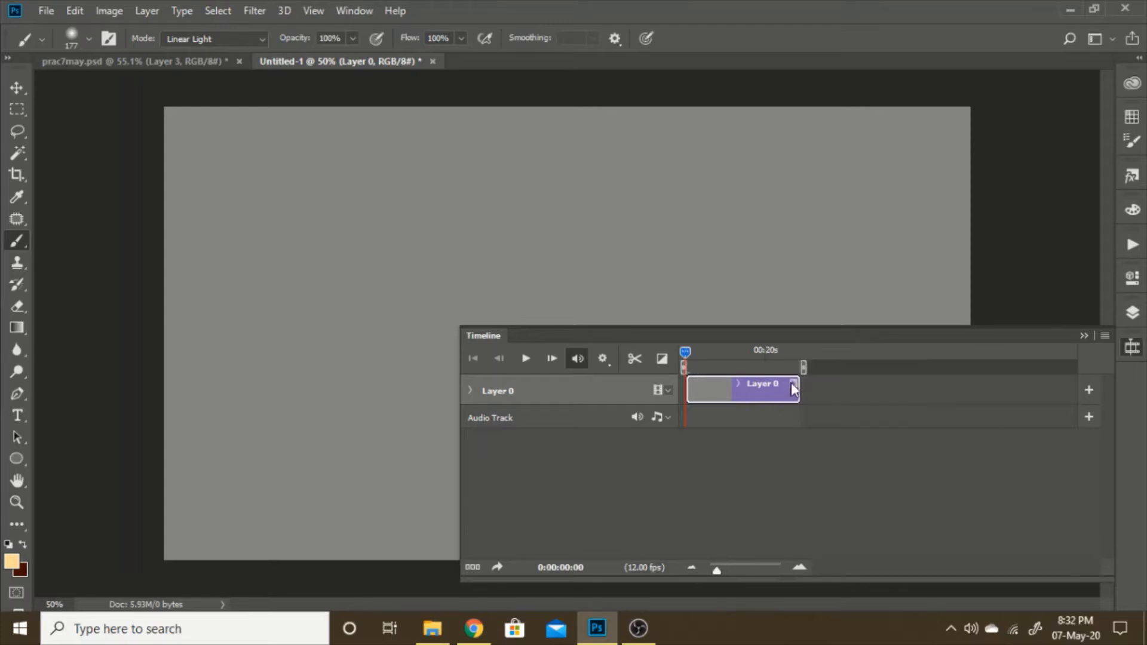
{"action": "left_click_drag", "start_coordinate": [799, 387], "coordinate": [915, 404]}
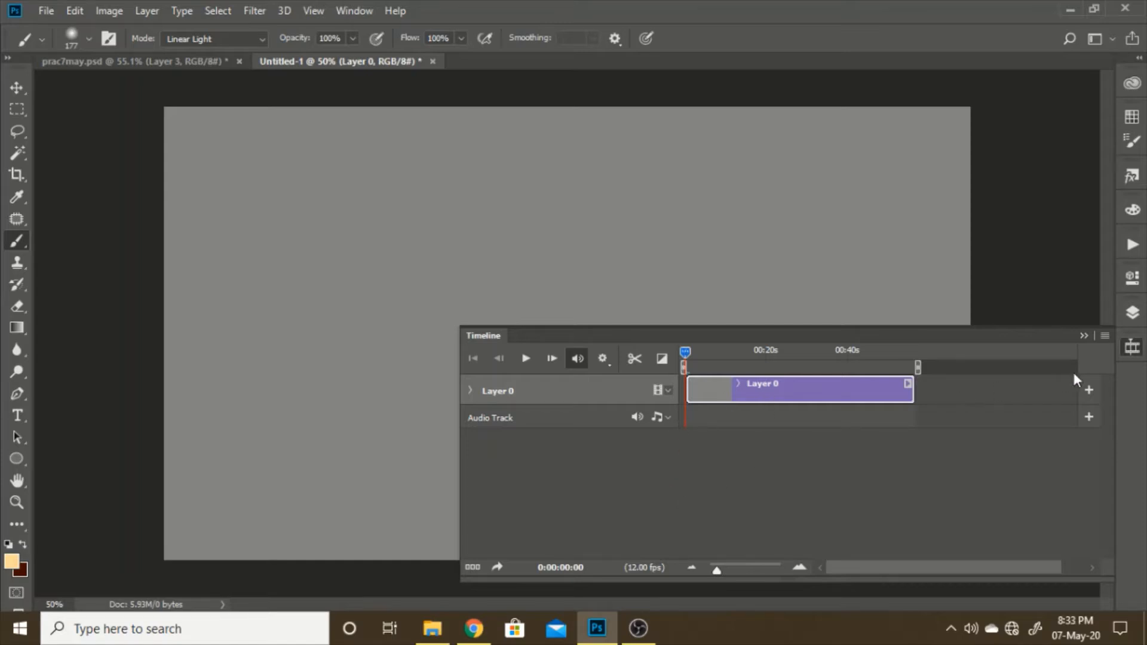
Step: Sketch a shaded face in dark lines and light skin tones on Layer 0, in the upper-left part of the canvas
{"action": "left_click", "coordinate": [1131, 320]}
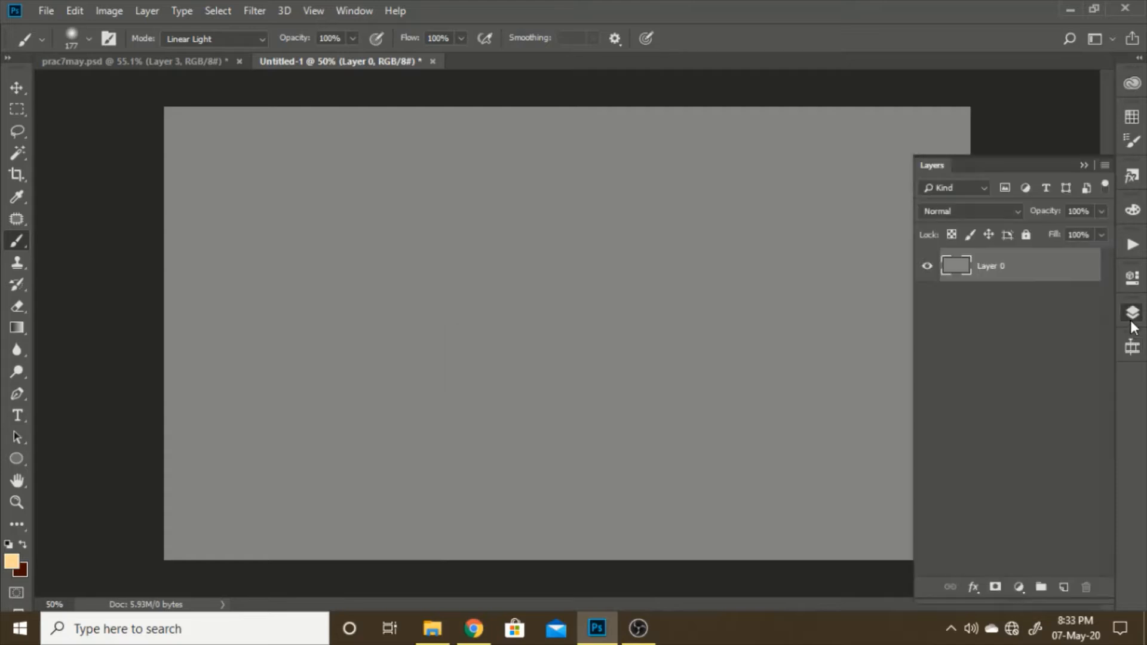
{"action": "left_click", "coordinate": [1131, 322]}
{"action": "left_click", "coordinate": [1133, 344]}
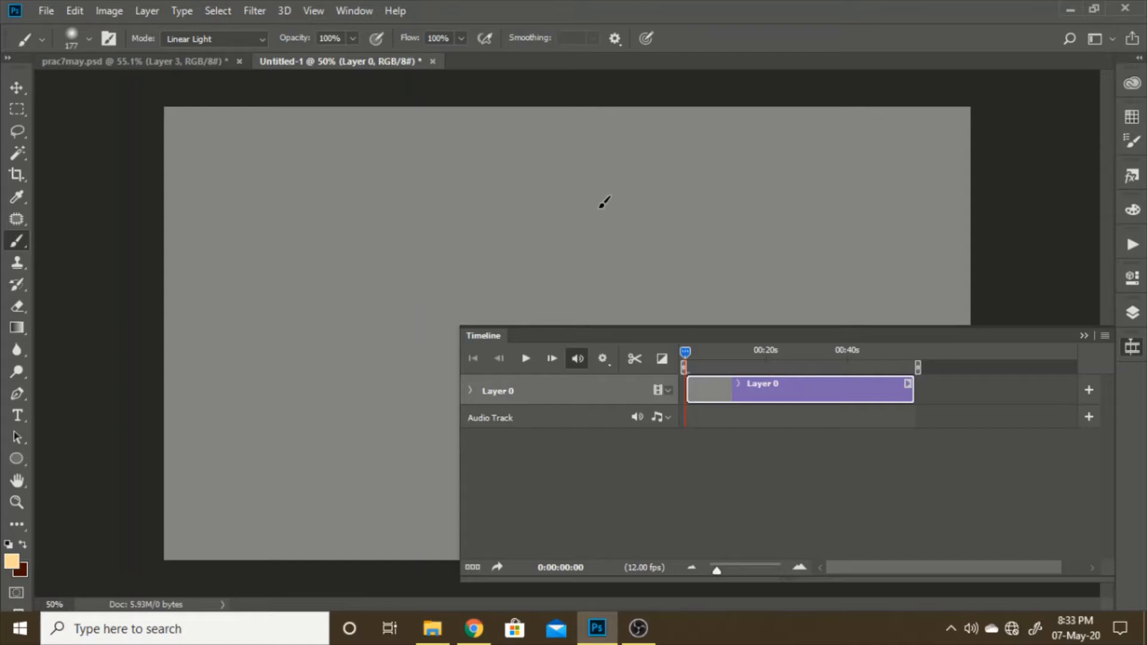
{"action": "mouse_move", "coordinate": [533, 253]}
{"action": "left_mouse_down"}
{"action": "mouse_move", "coordinate": [497, 250]}
{"action": "mouse_move", "coordinate": [490, 228]}
{"action": "mouse_move", "coordinate": [531, 217]}
{"action": "mouse_move", "coordinate": [548, 264]}
{"action": "mouse_move", "coordinate": [540, 239]}
{"action": "mouse_move", "coordinate": [499, 289]}
{"action": "mouse_move", "coordinate": [476, 248]}
{"action": "mouse_move", "coordinate": [424, 286]}
{"action": "mouse_move", "coordinate": [408, 228]}
{"action": "mouse_move", "coordinate": [419, 228]}
{"action": "mouse_move", "coordinate": [422, 308]}
{"action": "mouse_move", "coordinate": [421, 247]}
{"action": "mouse_move", "coordinate": [392, 235]}
{"action": "mouse_move", "coordinate": [420, 230]}
{"action": "mouse_move", "coordinate": [375, 242]}
{"action": "mouse_move", "coordinate": [520, 241]}
{"action": "mouse_move", "coordinate": [471, 251]}
{"action": "mouse_move", "coordinate": [441, 232]}
{"action": "mouse_move", "coordinate": [506, 273]}
{"action": "mouse_move", "coordinate": [490, 262]}
{"action": "mouse_move", "coordinate": [392, 298]}
{"action": "mouse_move", "coordinate": [404, 330]}
{"action": "mouse_move", "coordinate": [391, 231]}
{"action": "mouse_move", "coordinate": [458, 235]}
{"action": "mouse_move", "coordinate": [381, 292]}
{"action": "mouse_move", "coordinate": [376, 351]}
{"action": "mouse_move", "coordinate": [404, 263]}
{"action": "mouse_move", "coordinate": [395, 290]}
{"action": "mouse_move", "coordinate": [407, 293]}
{"action": "mouse_move", "coordinate": [371, 289]}
{"action": "mouse_move", "coordinate": [376, 230]}
{"action": "mouse_move", "coordinate": [420, 252]}
{"action": "mouse_move", "coordinate": [439, 242]}
{"action": "mouse_move", "coordinate": [419, 298]}
{"action": "mouse_move", "coordinate": [405, 289]}
{"action": "mouse_move", "coordinate": [436, 276]}
{"action": "mouse_move", "coordinate": [402, 262]}
{"action": "mouse_move", "coordinate": [385, 263]}
{"action": "mouse_move", "coordinate": [381, 287]}
{"action": "mouse_move", "coordinate": [391, 253]}
{"action": "mouse_move", "coordinate": [405, 228]}
{"action": "mouse_move", "coordinate": [455, 227]}
{"action": "mouse_move", "coordinate": [375, 214]}
{"action": "mouse_move", "coordinate": [355, 256]}
{"action": "mouse_move", "coordinate": [380, 309]}
{"action": "mouse_move", "coordinate": [399, 313]}
{"action": "mouse_move", "coordinate": [367, 309]}
{"action": "mouse_move", "coordinate": [407, 325]}
{"action": "mouse_move", "coordinate": [463, 281]}
{"action": "mouse_move", "coordinate": [401, 350]}
{"action": "mouse_move", "coordinate": [349, 331]}
{"action": "mouse_move", "coordinate": [352, 226]}
{"action": "mouse_move", "coordinate": [368, 226]}
{"action": "mouse_move", "coordinate": [373, 161]}
{"action": "left_mouse_up"}
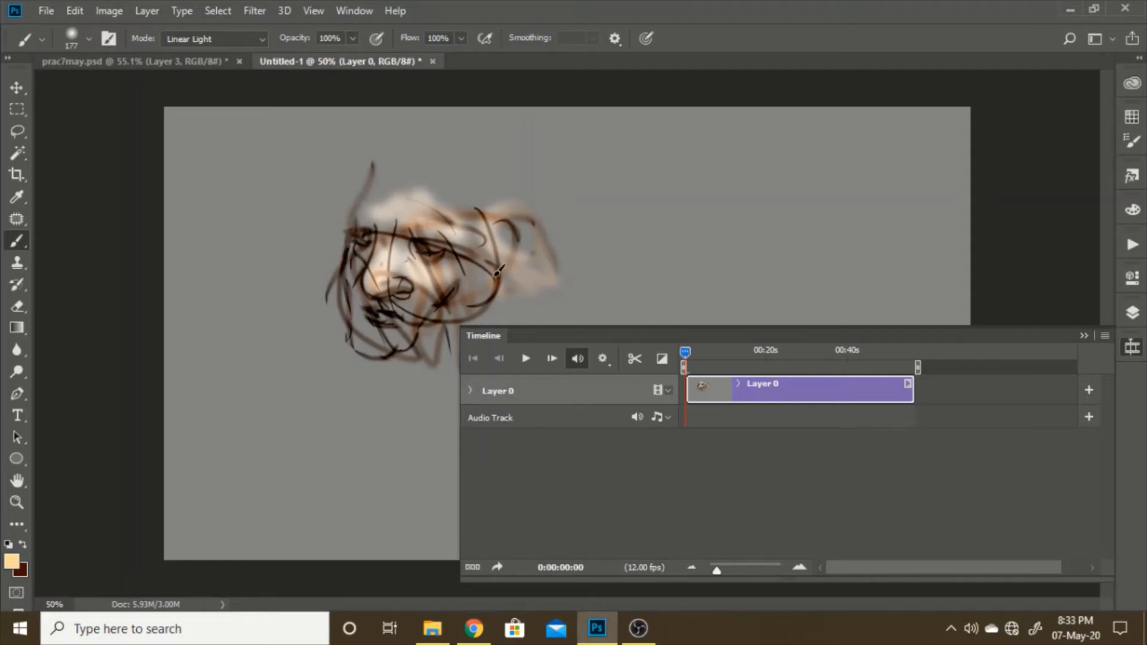
{"action": "left_click_drag", "start_coordinate": [498, 272], "coordinate": [505, 305]}
{"action": "left_click_drag", "start_coordinate": [395, 339], "coordinate": [397, 353]}
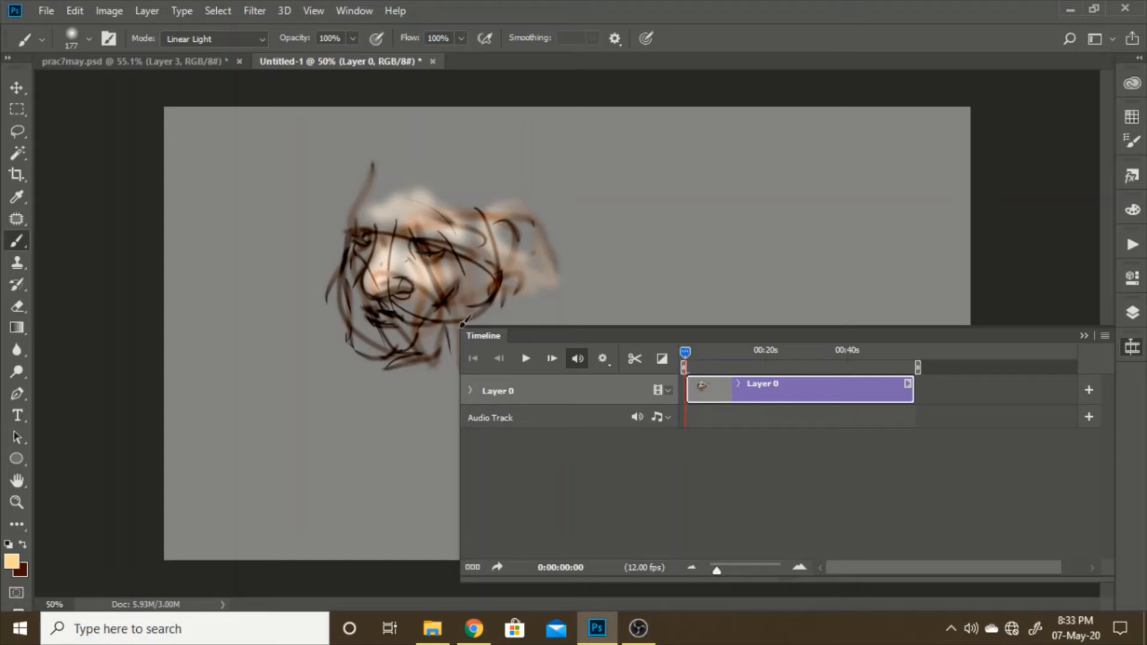
{"action": "mouse_move", "coordinate": [466, 312]}
{"action": "left_mouse_down"}
{"action": "mouse_move", "coordinate": [387, 347]}
{"action": "mouse_move", "coordinate": [368, 337]}
{"action": "mouse_move", "coordinate": [384, 312]}
{"action": "left_mouse_up"}
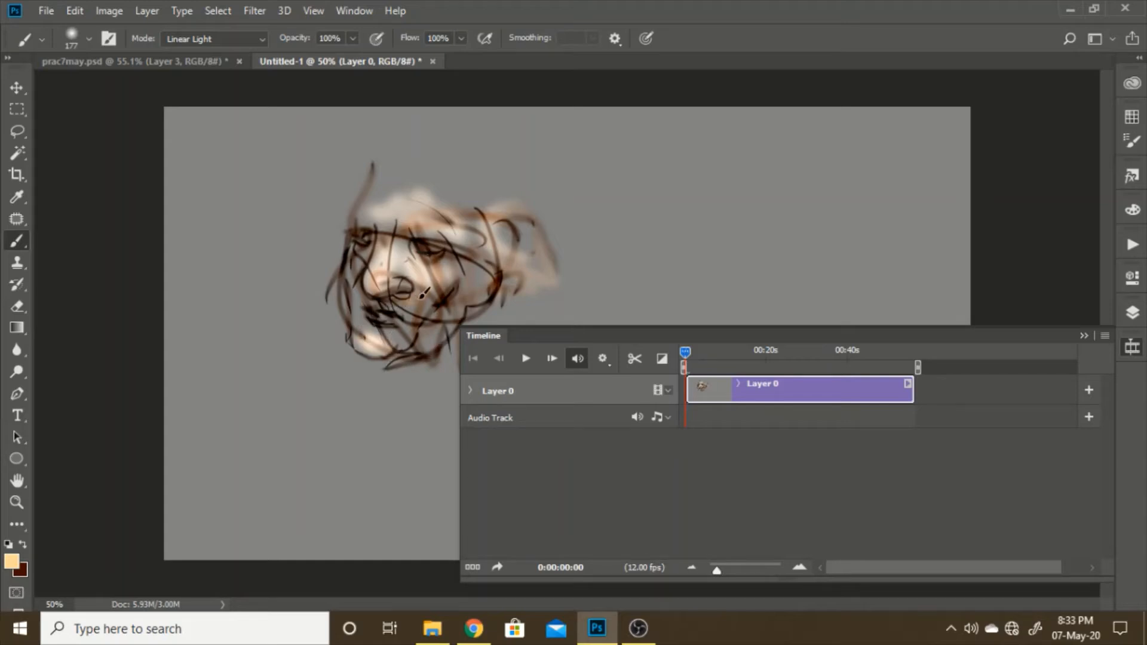
{"action": "mouse_move", "coordinate": [422, 203]}
{"action": "left_mouse_down"}
{"action": "mouse_move", "coordinate": [397, 209]}
{"action": "mouse_move", "coordinate": [461, 185]}
{"action": "mouse_move", "coordinate": [478, 281]}
{"action": "mouse_move", "coordinate": [514, 260]}
{"action": "mouse_move", "coordinate": [499, 302]}
{"action": "mouse_move", "coordinate": [492, 277]}
{"action": "left_mouse_up"}
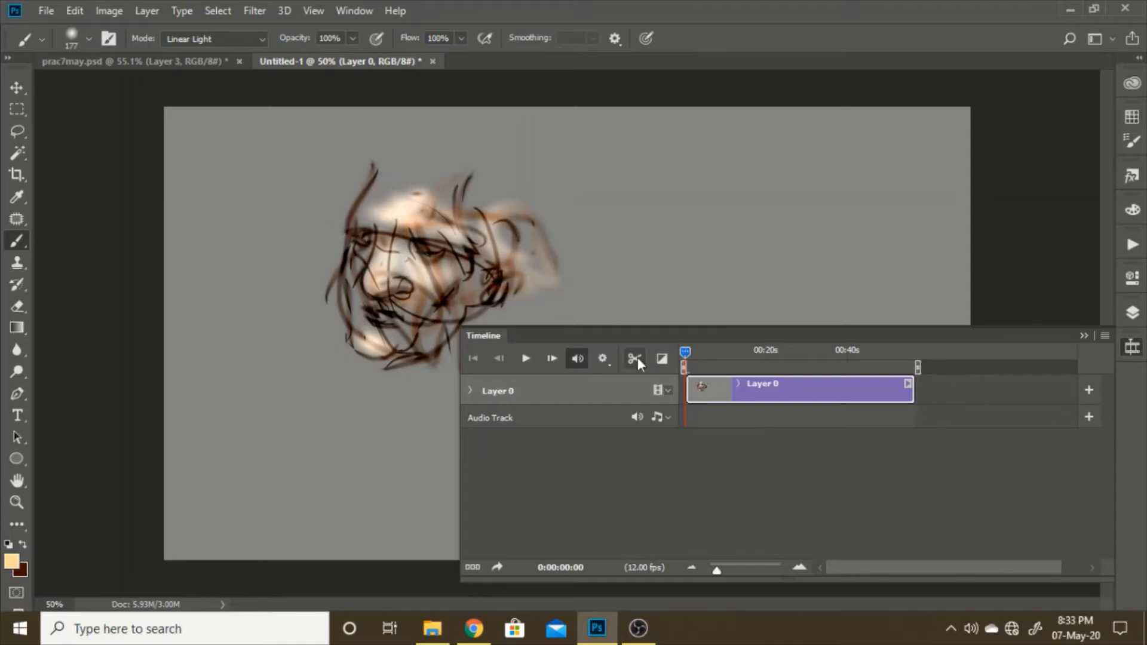
Step: Step through the opening frames of the Layer 0 clip to check the sketch, and return the playhead to the start
{"action": "left_click", "coordinate": [800, 567]}
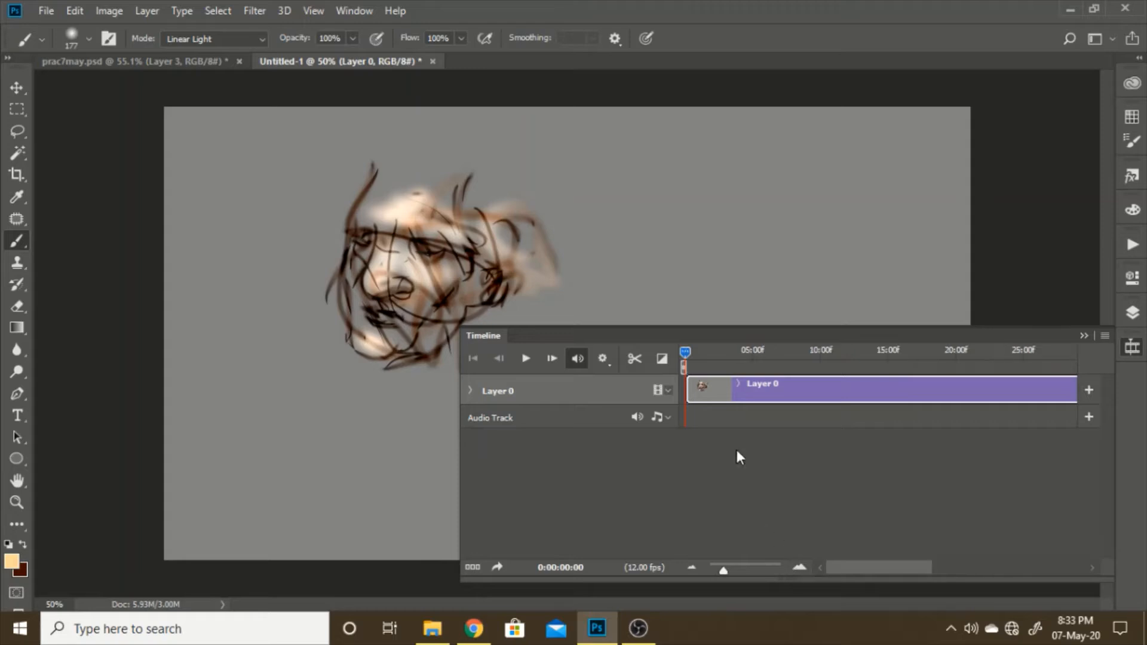
{"action": "left_click", "coordinate": [552, 359]}
{"action": "left_click", "coordinate": [552, 359]}
{"action": "left_click", "coordinate": [552, 360]}
{"action": "left_click", "coordinate": [552, 360]}
{"action": "left_click", "coordinate": [552, 361]}
{"action": "left_click", "coordinate": [552, 360]}
{"action": "left_click", "coordinate": [552, 361]}
{"action": "left_click_drag", "start_coordinate": [690, 356], "coordinate": [663, 358]}
Step: Darken the outline along the cheek of the face on Layer 0
{"action": "left_click_drag", "start_coordinate": [344, 263], "coordinate": [350, 326]}
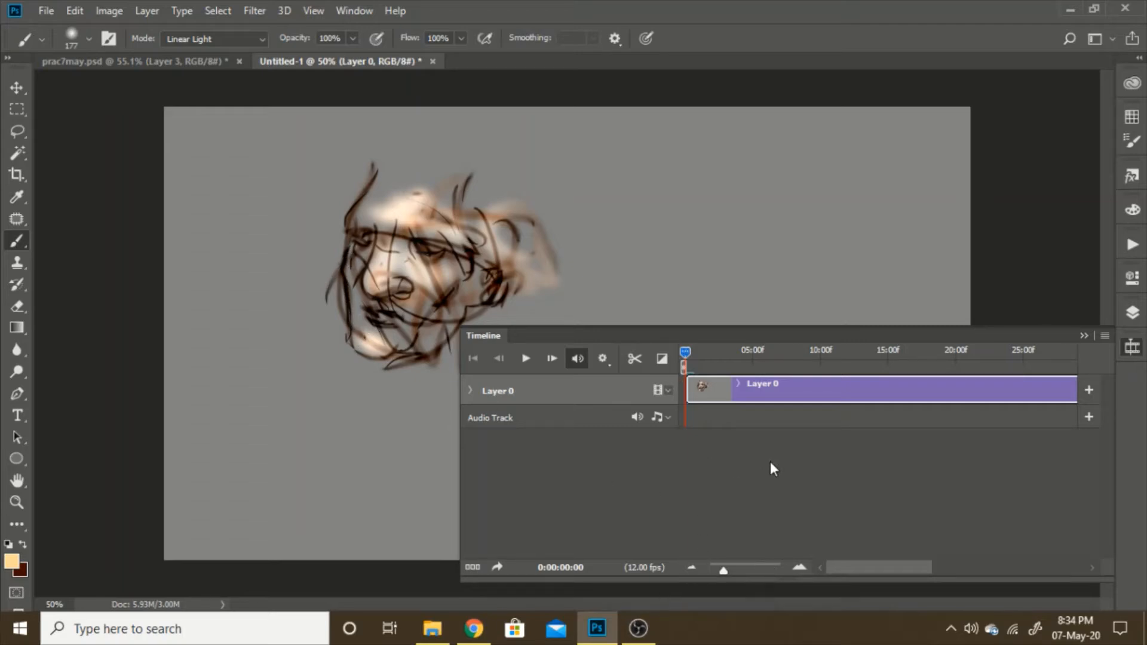
{"action": "left_click", "coordinate": [691, 567]}
{"action": "left_click", "coordinate": [691, 567]}
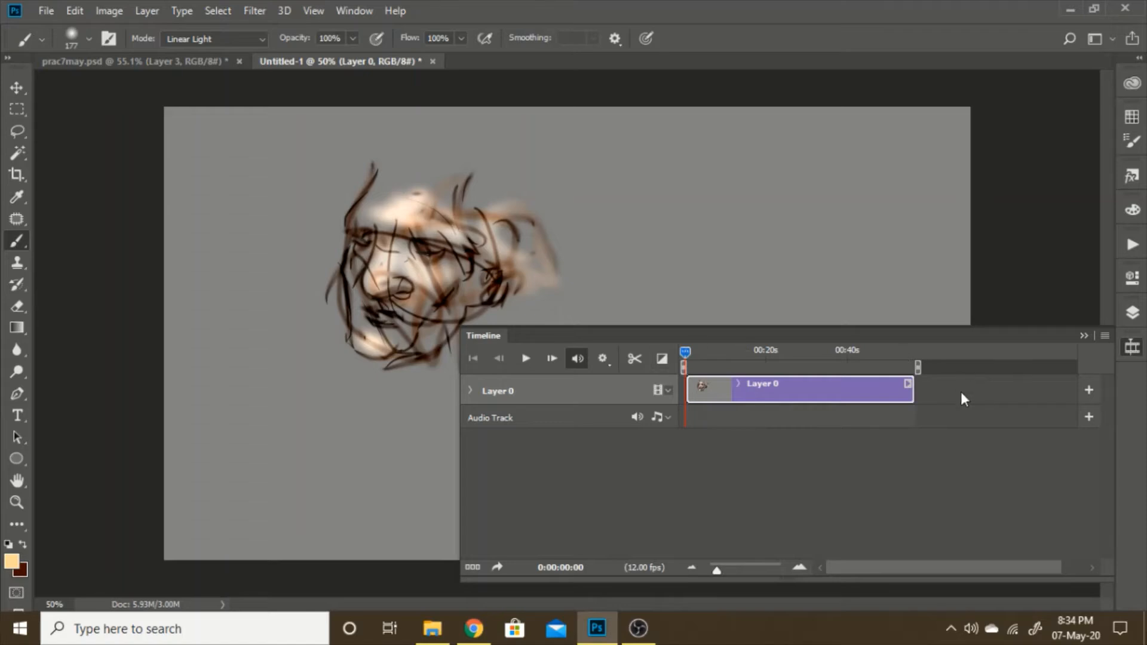
{"action": "left_click", "coordinate": [146, 18]}
{"action": "mouse_move", "coordinate": [198, 350]}
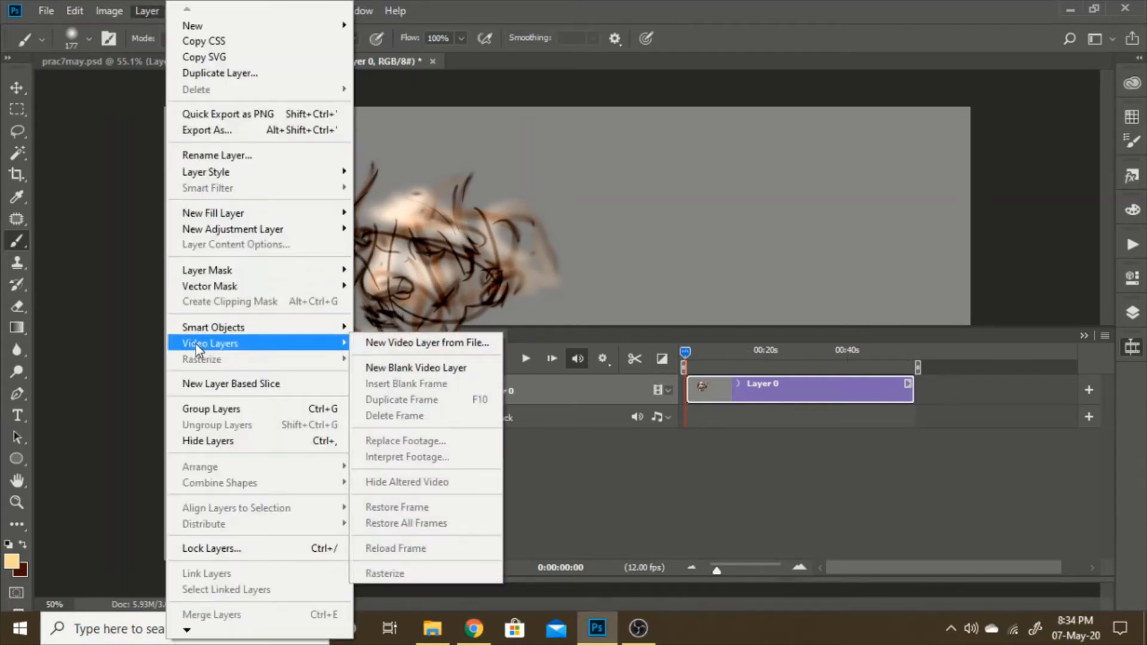
{"action": "left_click", "coordinate": [432, 344]}
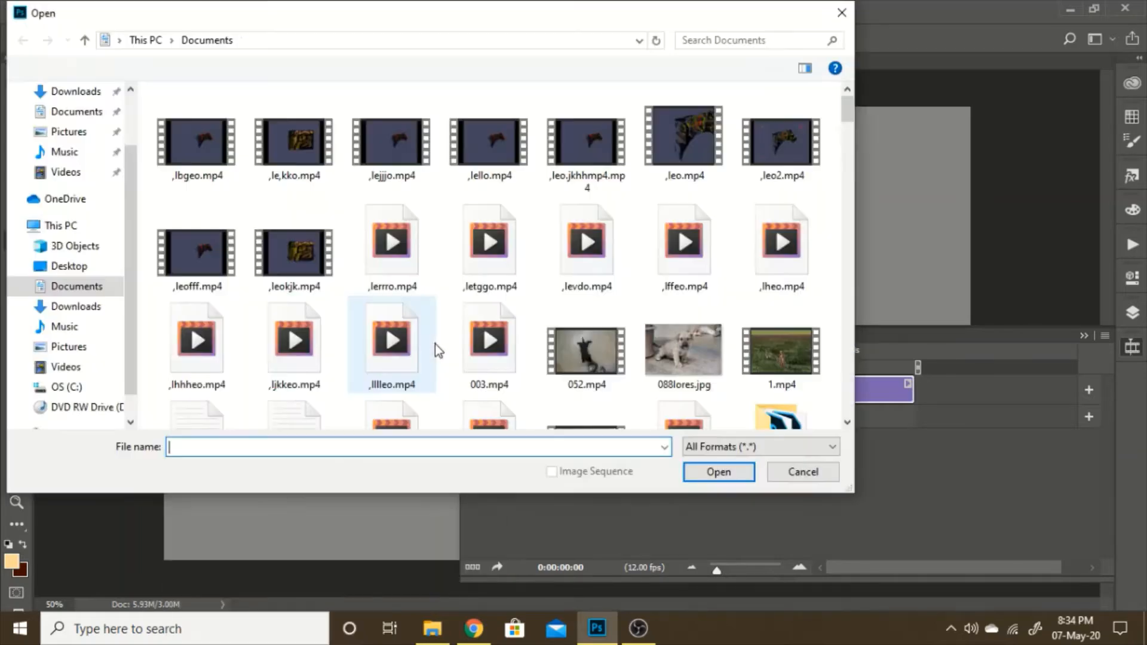
{"action": "left_click", "coordinate": [793, 469]}
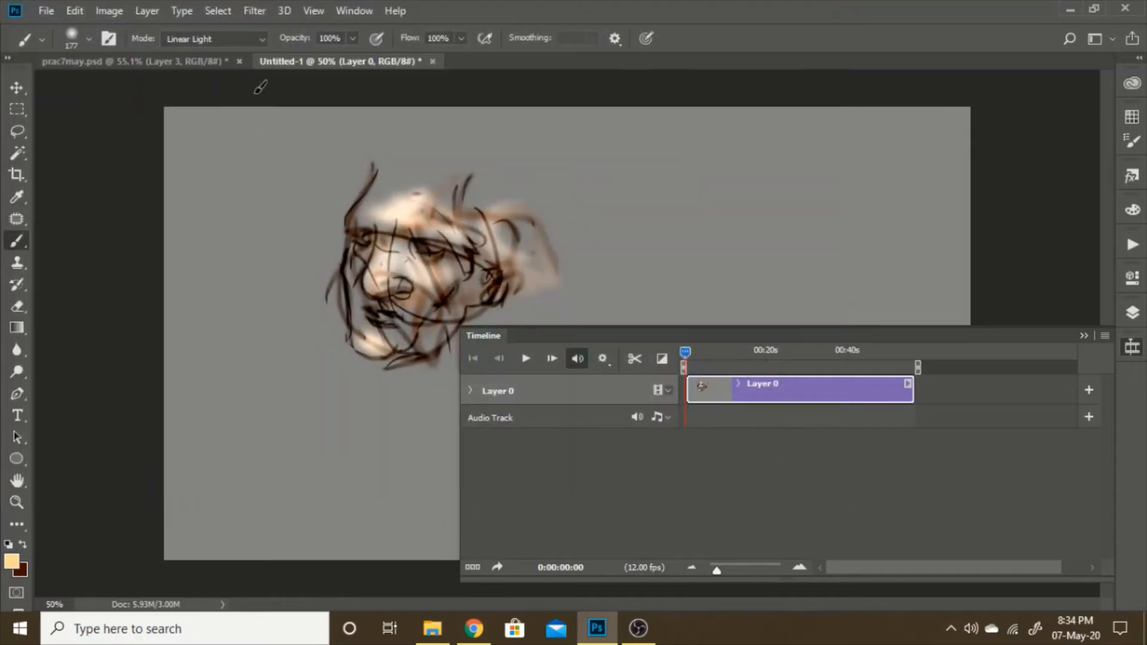
Step: Add a new blank video layer above Layer 0
{"action": "left_click", "coordinate": [157, 14]}
{"action": "mouse_move", "coordinate": [309, 340]}
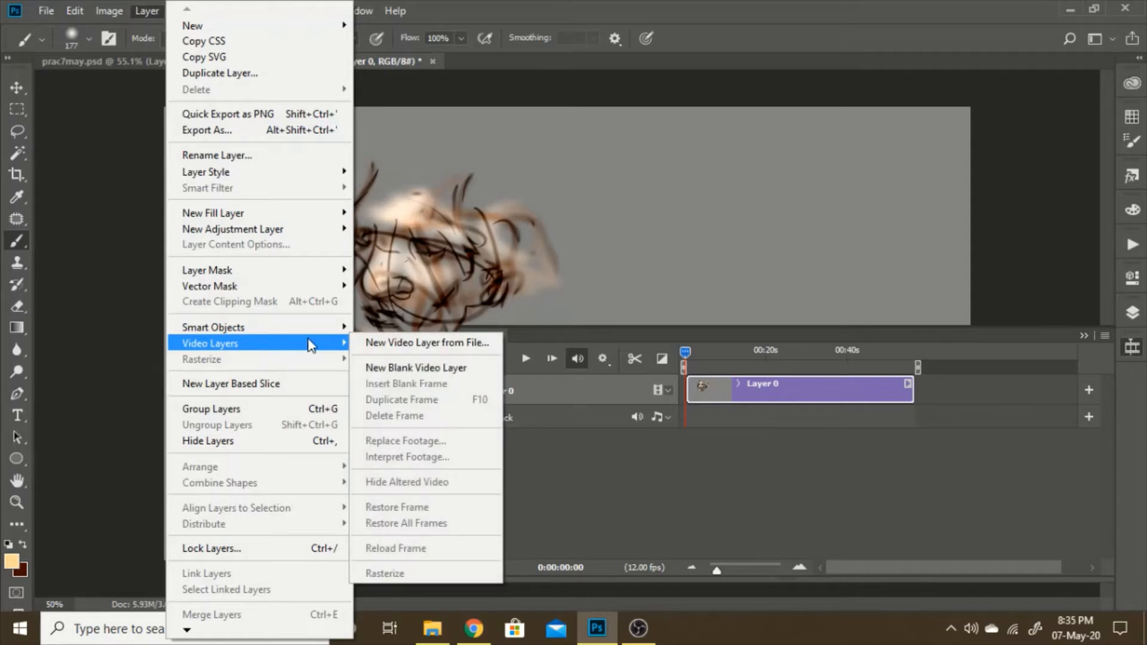
{"action": "left_click", "coordinate": [432, 370]}
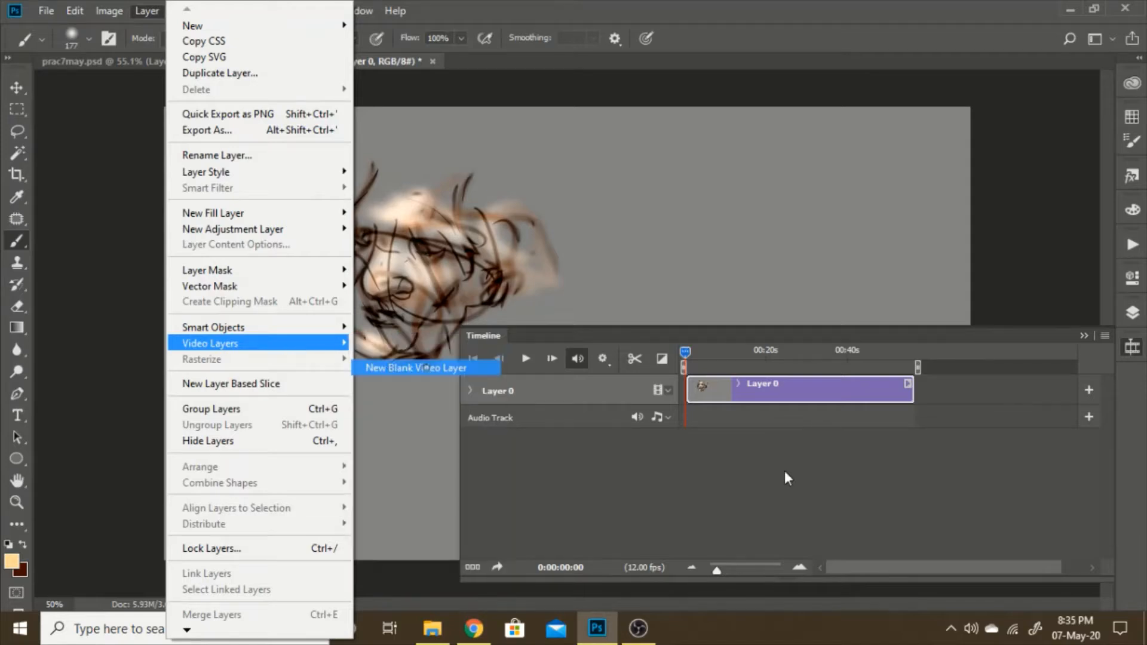
Step: Apply a Color Overlay effect to Layer 0 so that it covers the sketched face with plain grey
{"action": "left_click", "coordinate": [1133, 313]}
{"action": "left_click", "coordinate": [955, 305]}
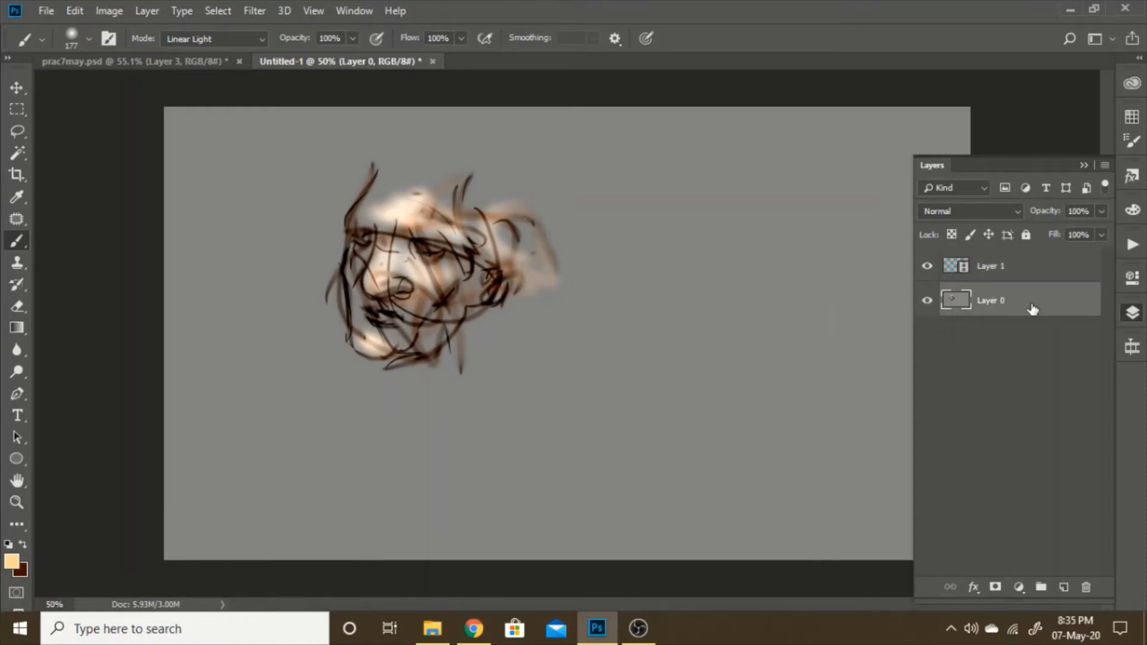
{"action": "double_click", "coordinate": [957, 303]}
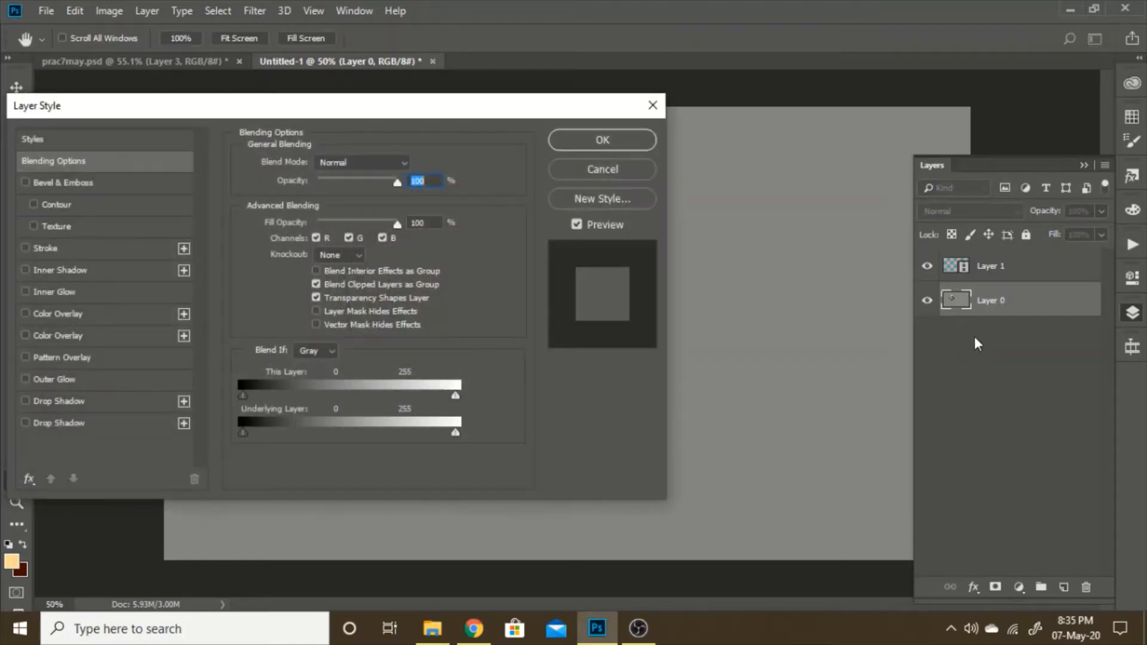
{"action": "left_click", "coordinate": [25, 314]}
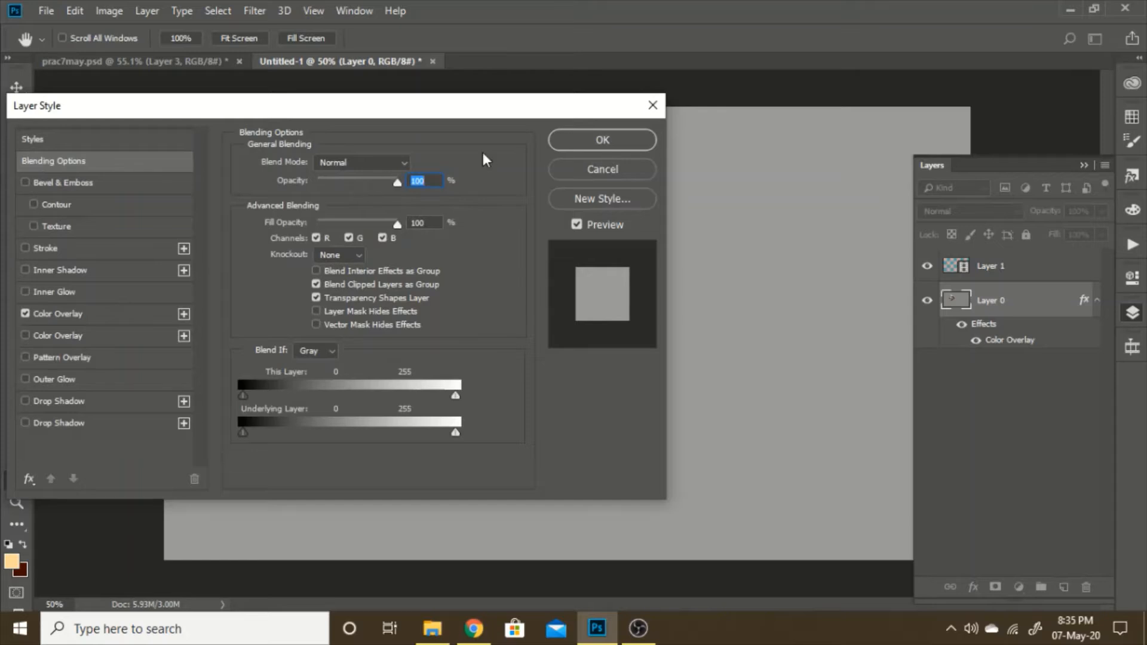
{"action": "left_click", "coordinate": [603, 140]}
Step: Sketch a face's eyes, nose, downturned mouth and chin on the first frame of video Layer 1
{"action": "left_click", "coordinate": [956, 270]}
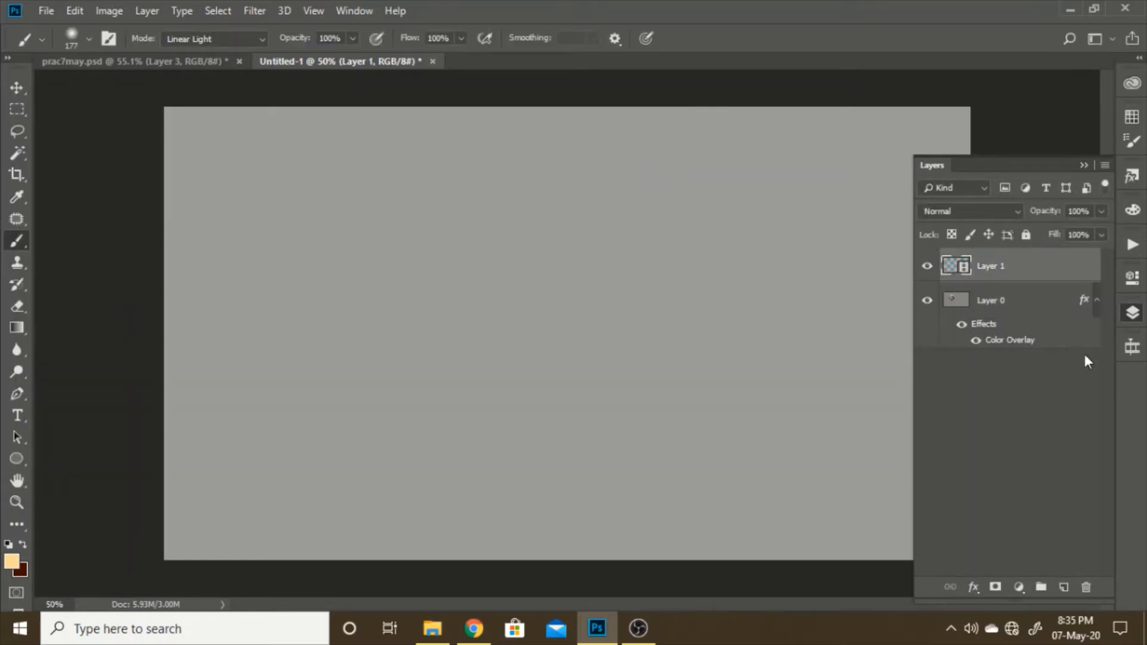
{"action": "left_click", "coordinate": [1134, 351]}
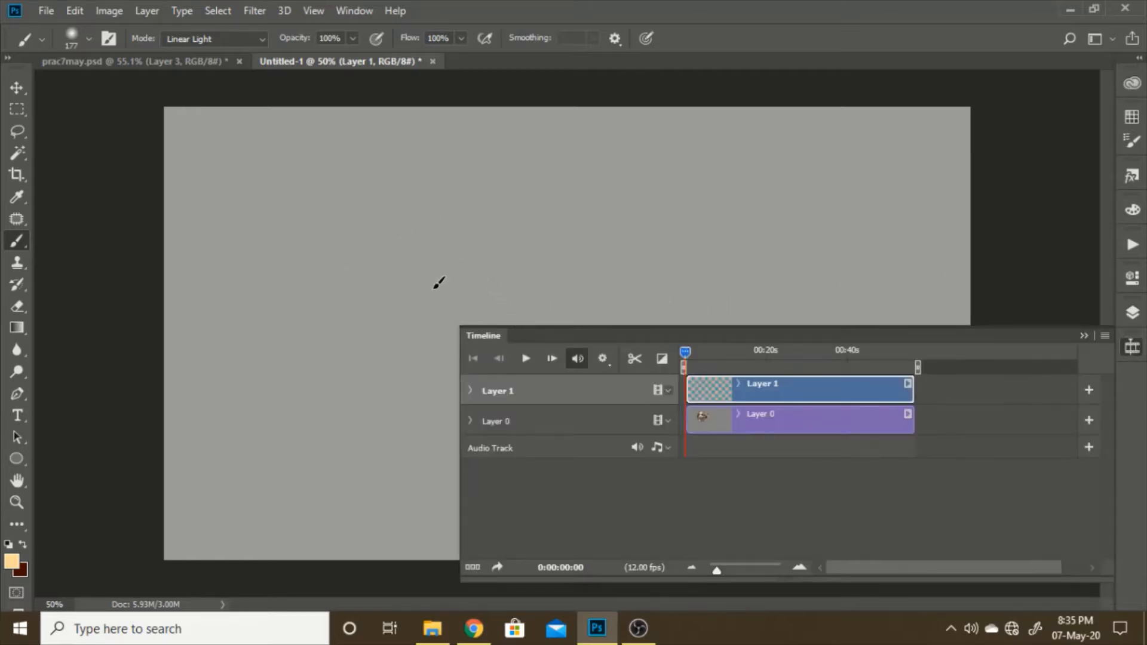
{"action": "mouse_move", "coordinate": [423, 272]}
{"action": "left_mouse_down"}
{"action": "mouse_move", "coordinate": [458, 269]}
{"action": "mouse_move", "coordinate": [410, 278]}
{"action": "mouse_move", "coordinate": [450, 284]}
{"action": "mouse_move", "coordinate": [423, 291]}
{"action": "mouse_move", "coordinate": [445, 233]}
{"action": "mouse_move", "coordinate": [433, 249]}
{"action": "mouse_move", "coordinate": [403, 236]}
{"action": "left_mouse_up"}
{"action": "mouse_move", "coordinate": [418, 197]}
{"action": "left_mouse_down"}
{"action": "mouse_move", "coordinate": [474, 168]}
{"action": "mouse_move", "coordinate": [453, 173]}
{"action": "mouse_move", "coordinate": [480, 181]}
{"action": "mouse_move", "coordinate": [446, 189]}
{"action": "mouse_move", "coordinate": [478, 183]}
{"action": "left_mouse_up"}
{"action": "mouse_move", "coordinate": [389, 191]}
{"action": "left_mouse_down"}
{"action": "mouse_move", "coordinate": [356, 216]}
{"action": "mouse_move", "coordinate": [388, 200]}
{"action": "mouse_move", "coordinate": [378, 217]}
{"action": "mouse_move", "coordinate": [388, 199]}
{"action": "mouse_move", "coordinate": [373, 208]}
{"action": "mouse_move", "coordinate": [364, 259]}
{"action": "mouse_move", "coordinate": [384, 291]}
{"action": "mouse_move", "coordinate": [375, 283]}
{"action": "mouse_move", "coordinate": [404, 330]}
{"action": "mouse_move", "coordinate": [466, 317]}
{"action": "left_mouse_up"}
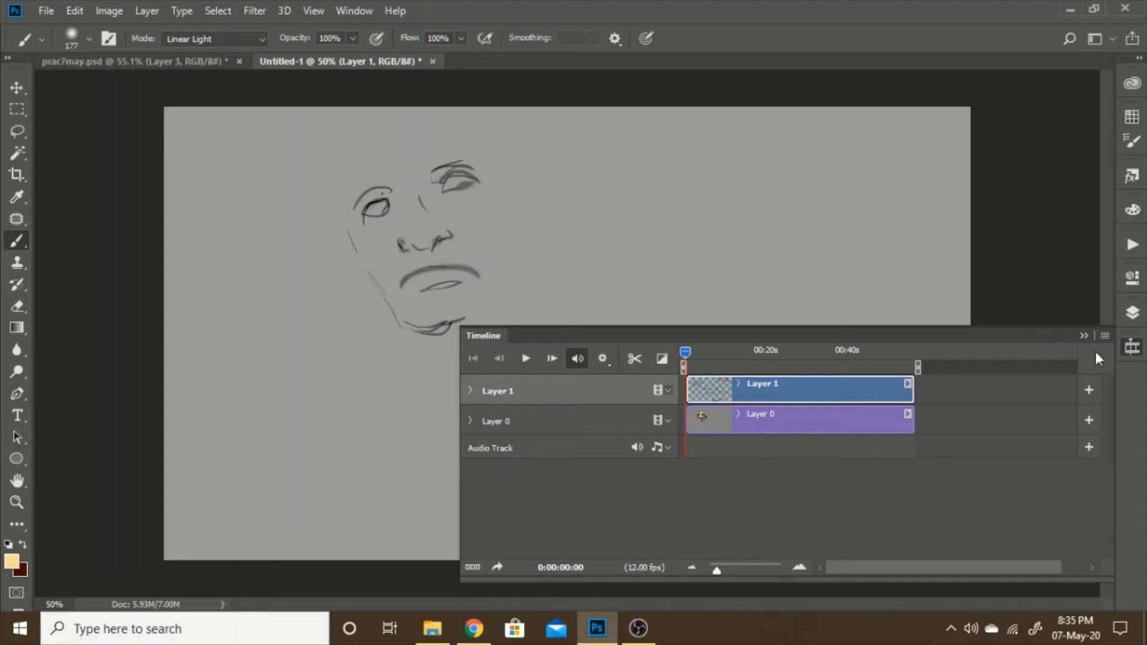
Step: Complete the first-frame face with ears, a head outline, and soft highlights and shading on the skin
{"action": "left_click", "coordinate": [1133, 346]}
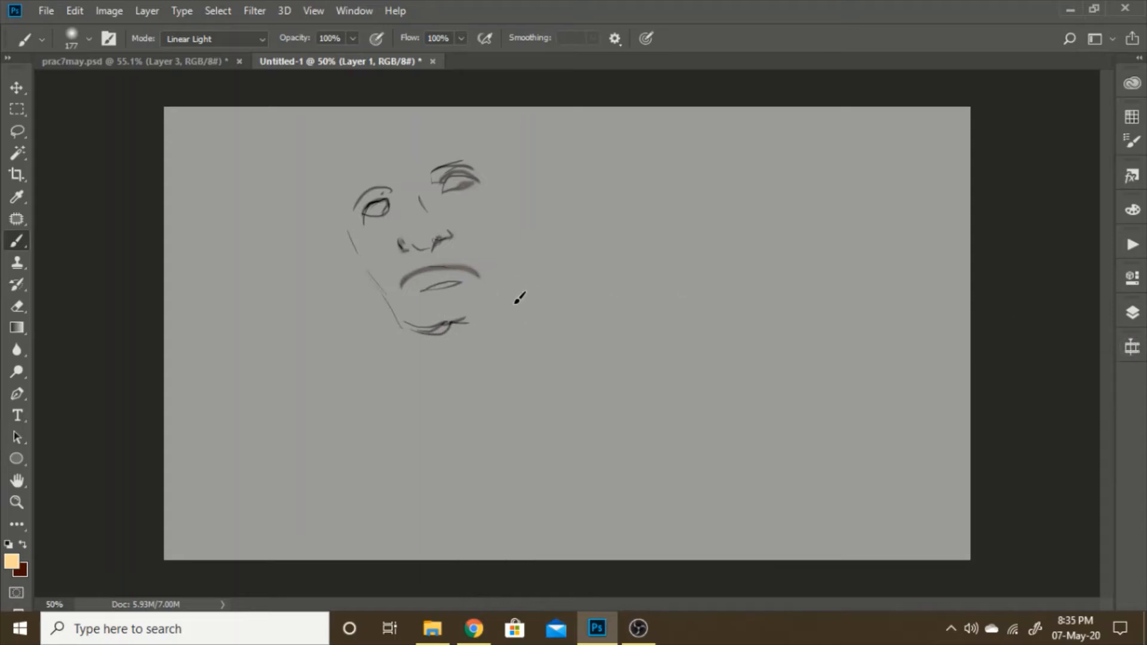
{"action": "mouse_move", "coordinate": [518, 299]}
{"action": "left_mouse_down"}
{"action": "mouse_move", "coordinate": [505, 213]}
{"action": "mouse_move", "coordinate": [516, 218]}
{"action": "mouse_move", "coordinate": [523, 193]}
{"action": "mouse_move", "coordinate": [525, 272]}
{"action": "mouse_move", "coordinate": [535, 197]}
{"action": "left_mouse_up"}
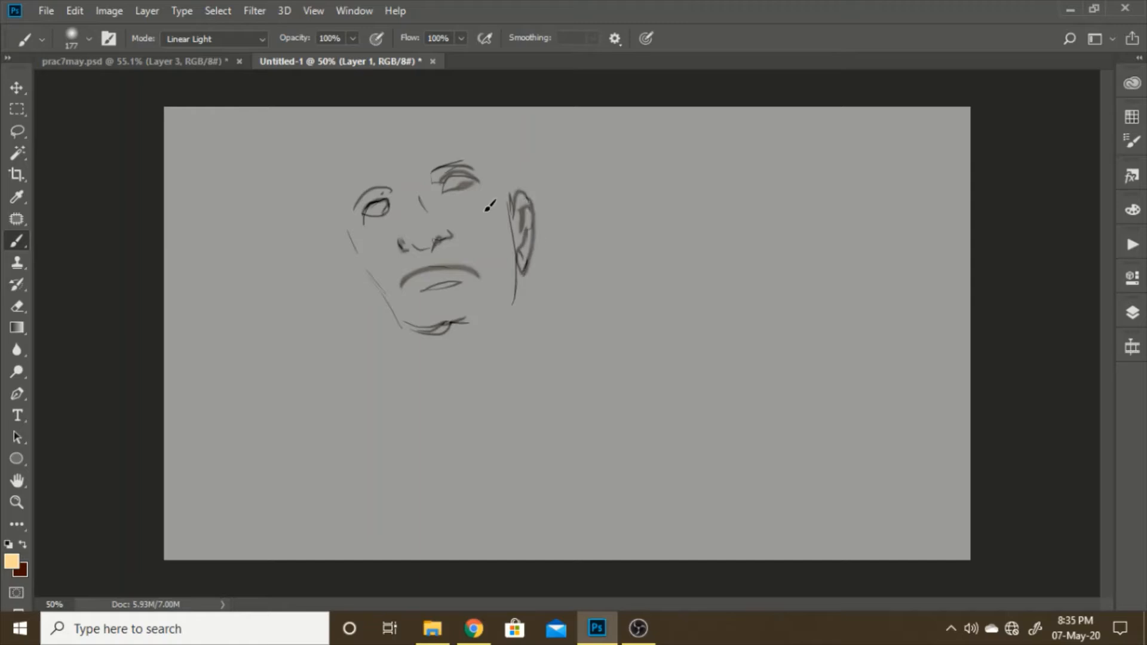
{"action": "mouse_move", "coordinate": [362, 275]}
{"action": "left_mouse_down"}
{"action": "mouse_move", "coordinate": [350, 256]}
{"action": "mouse_move", "coordinate": [359, 269]}
{"action": "mouse_move", "coordinate": [351, 131]}
{"action": "mouse_move", "coordinate": [455, 109]}
{"action": "mouse_move", "coordinate": [502, 174]}
{"action": "mouse_move", "coordinate": [486, 128]}
{"action": "mouse_move", "coordinate": [503, 174]}
{"action": "left_mouse_up"}
{"action": "mouse_move", "coordinate": [507, 298]}
{"action": "left_mouse_down"}
{"action": "mouse_move", "coordinate": [493, 319]}
{"action": "mouse_move", "coordinate": [454, 327]}
{"action": "mouse_move", "coordinate": [351, 264]}
{"action": "mouse_move", "coordinate": [337, 190]}
{"action": "left_mouse_up"}
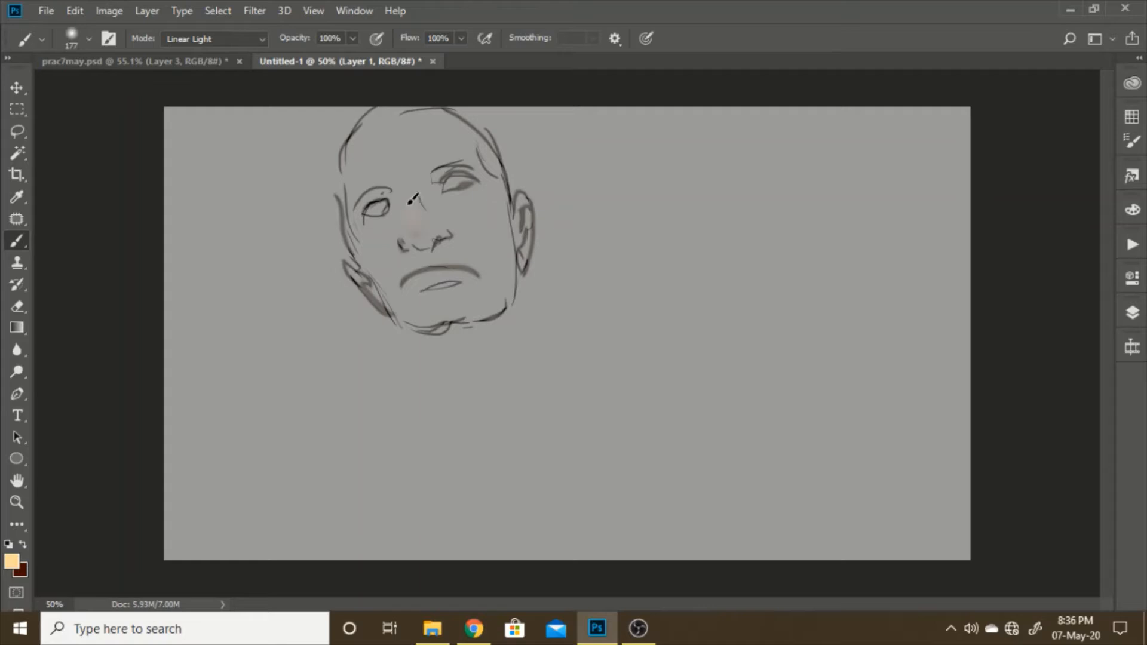
{"action": "mouse_move", "coordinate": [411, 201]}
{"action": "left_mouse_down"}
{"action": "mouse_move", "coordinate": [424, 234]}
{"action": "mouse_move", "coordinate": [430, 209]}
{"action": "mouse_move", "coordinate": [468, 213]}
{"action": "mouse_move", "coordinate": [482, 190]}
{"action": "mouse_move", "coordinate": [479, 210]}
{"action": "mouse_move", "coordinate": [450, 190]}
{"action": "left_mouse_up"}
{"action": "mouse_move", "coordinate": [390, 210]}
{"action": "left_mouse_down"}
{"action": "mouse_move", "coordinate": [386, 235]}
{"action": "mouse_move", "coordinate": [368, 240]}
{"action": "mouse_move", "coordinate": [411, 268]}
{"action": "mouse_move", "coordinate": [467, 257]}
{"action": "mouse_move", "coordinate": [417, 263]}
{"action": "mouse_move", "coordinate": [455, 265]}
{"action": "mouse_move", "coordinate": [418, 274]}
{"action": "mouse_move", "coordinate": [448, 276]}
{"action": "mouse_move", "coordinate": [438, 293]}
{"action": "mouse_move", "coordinate": [464, 299]}
{"action": "mouse_move", "coordinate": [429, 305]}
{"action": "left_mouse_up"}
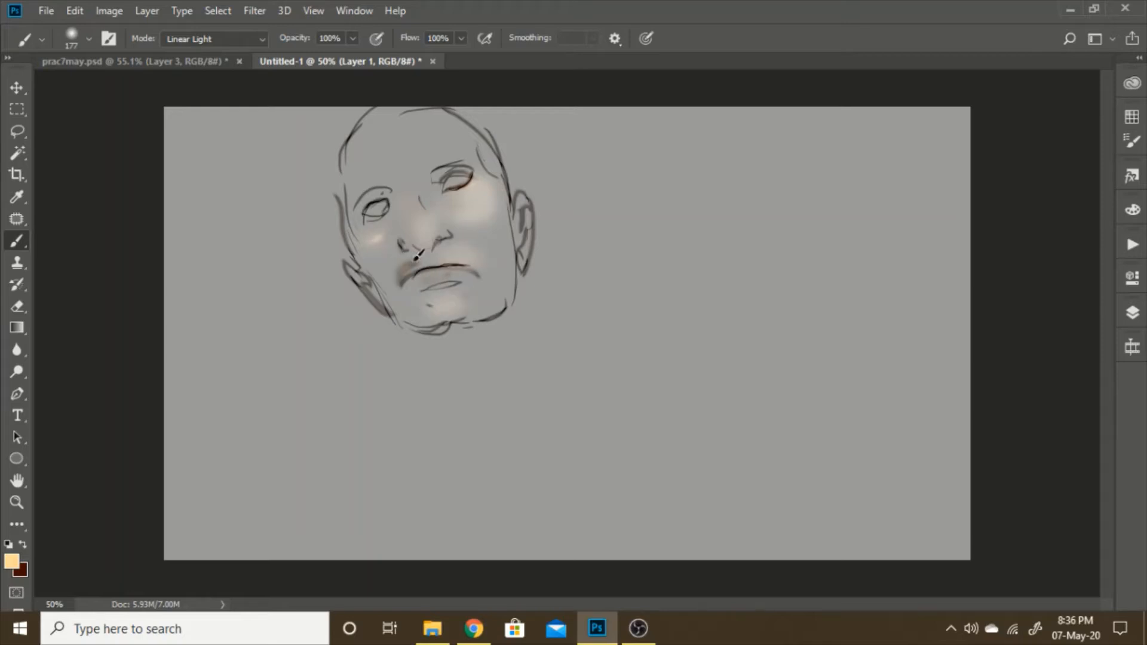
{"action": "mouse_move", "coordinate": [424, 146]}
{"action": "left_mouse_down"}
{"action": "mouse_move", "coordinate": [451, 144]}
{"action": "mouse_move", "coordinate": [456, 128]}
{"action": "mouse_move", "coordinate": [421, 114]}
{"action": "left_mouse_up"}
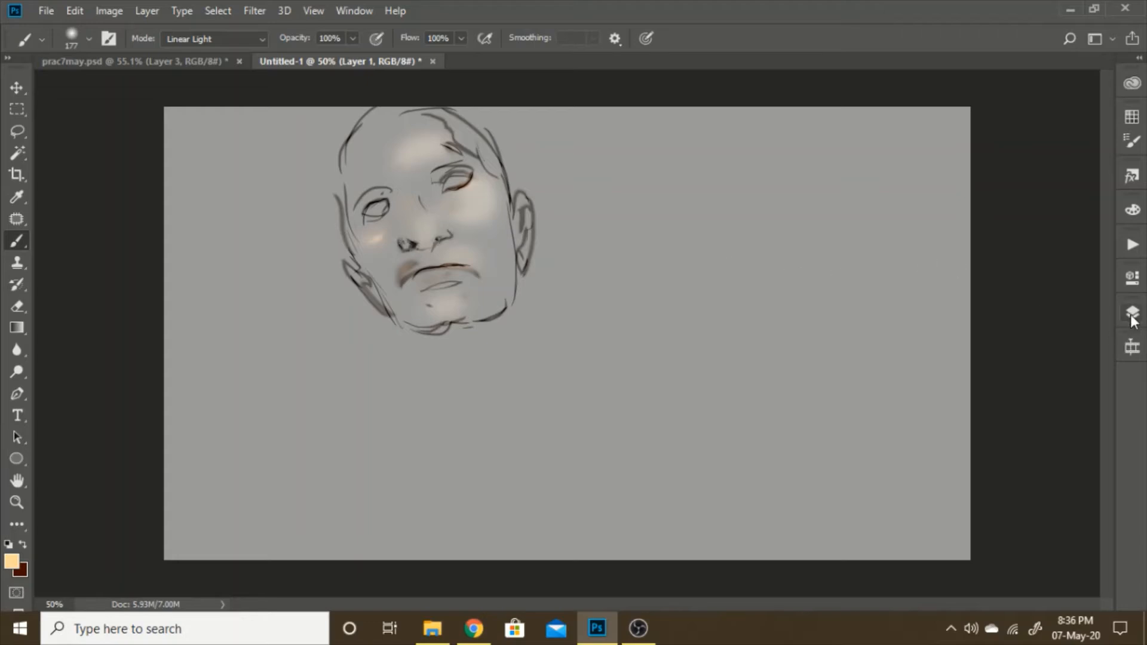
Step: Compare the first frame of Layer 1 with the frame after it
{"action": "left_click", "coordinate": [1134, 345]}
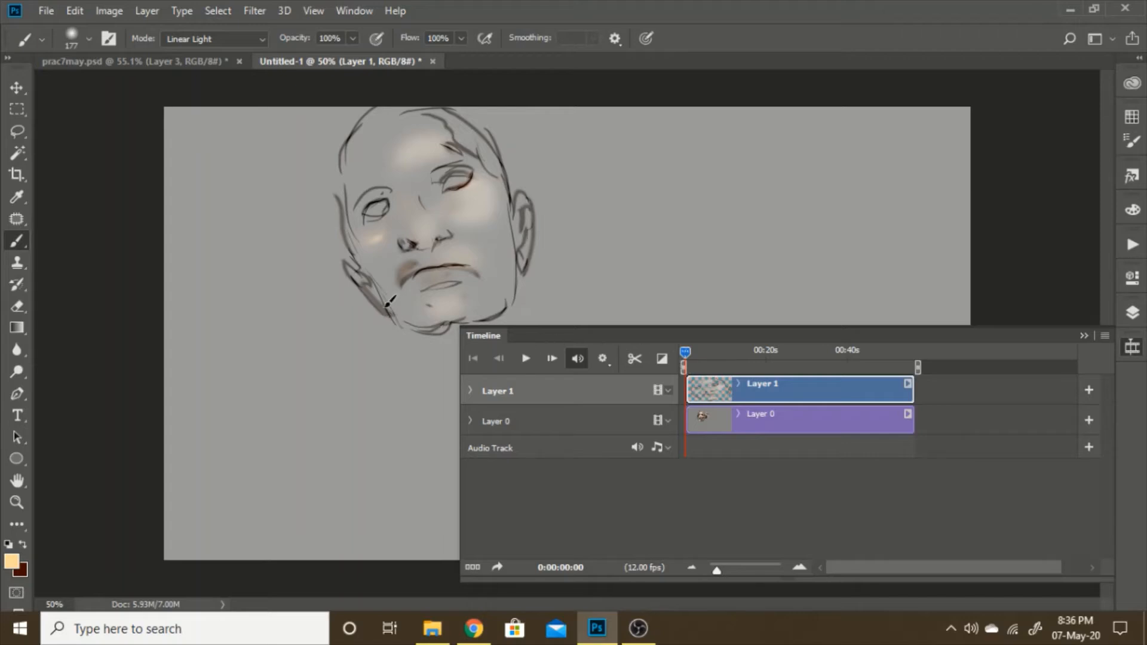
{"action": "left_click", "coordinate": [551, 363]}
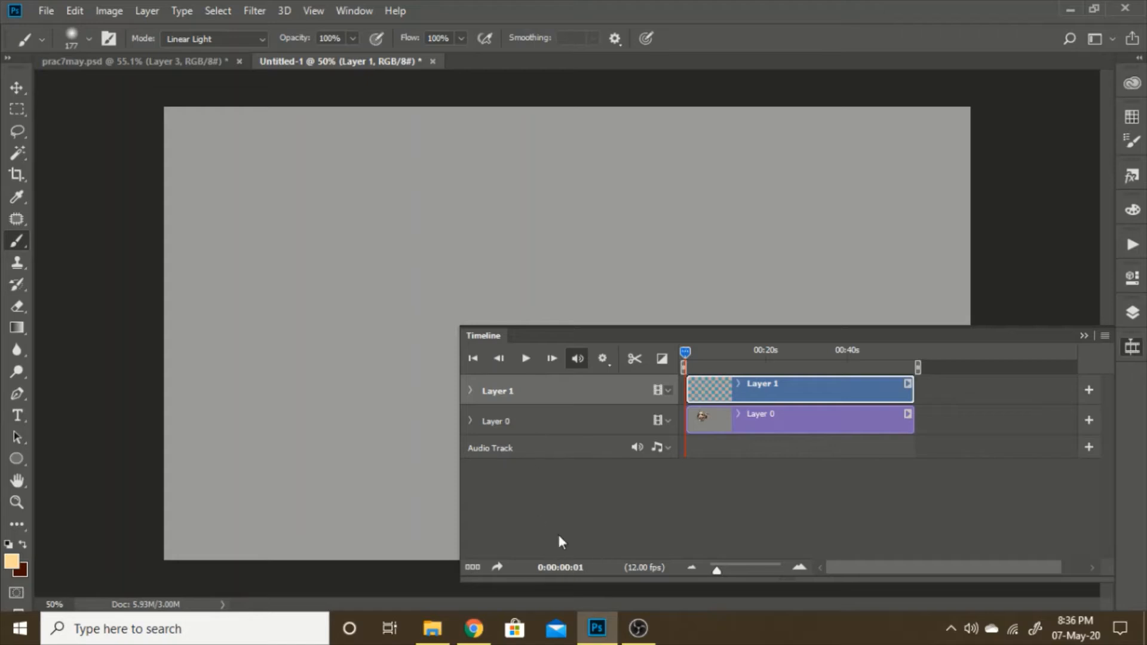
{"action": "left_click", "coordinate": [499, 358]}
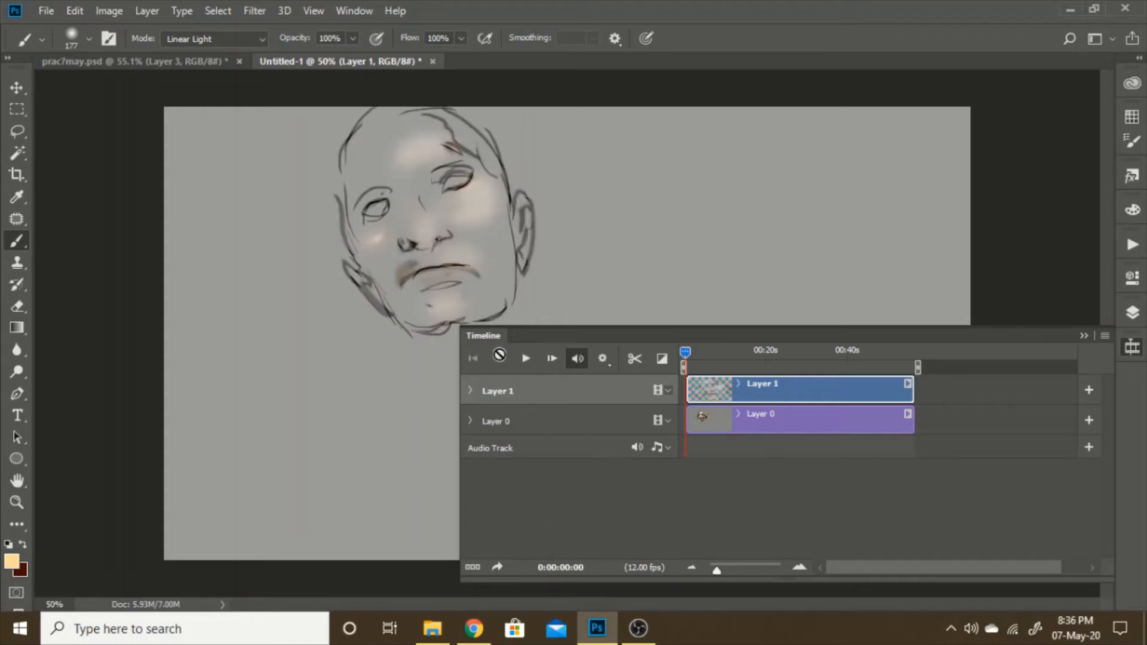
Step: Sketch a second face's eyes, nose, lips, left ear and cheek line on Layer 1 at frame 0:00:00:01
{"action": "left_click", "coordinate": [552, 359]}
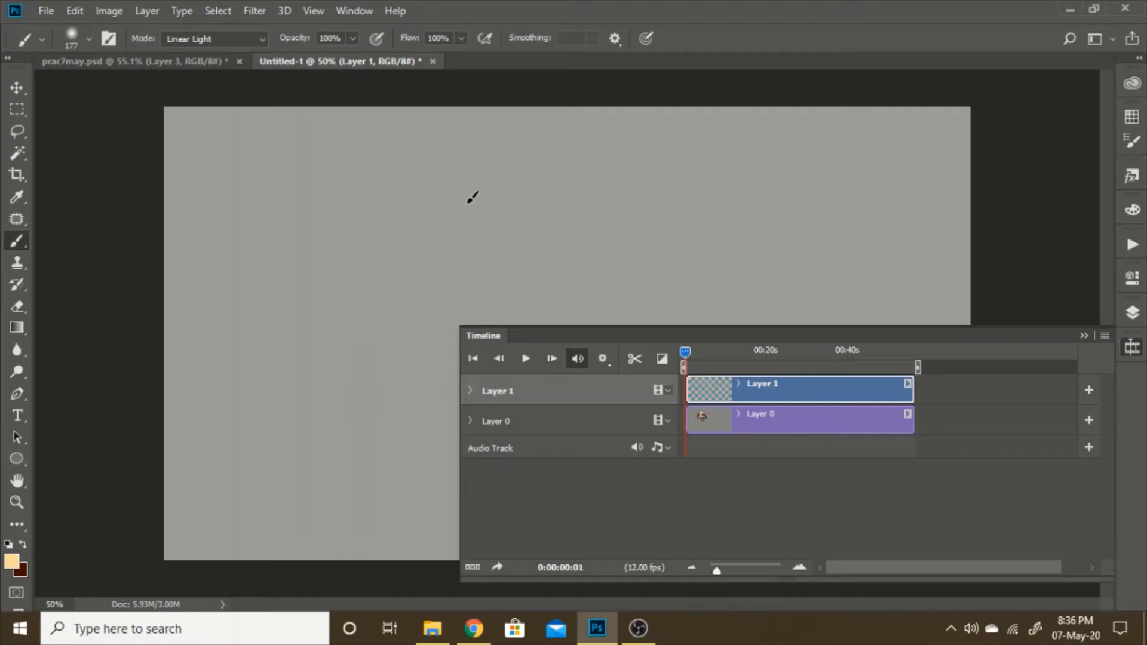
{"action": "left_click_drag", "start_coordinate": [460, 213], "coordinate": [498, 206]}
{"action": "mouse_move", "coordinate": [461, 214]}
{"action": "left_mouse_down"}
{"action": "mouse_move", "coordinate": [506, 213]}
{"action": "mouse_move", "coordinate": [451, 222]}
{"action": "mouse_move", "coordinate": [456, 269]}
{"action": "mouse_move", "coordinate": [433, 273]}
{"action": "mouse_move", "coordinate": [408, 262]}
{"action": "mouse_move", "coordinate": [450, 196]}
{"action": "left_mouse_up"}
{"action": "mouse_move", "coordinate": [464, 216]}
{"action": "left_mouse_down"}
{"action": "mouse_move", "coordinate": [487, 226]}
{"action": "mouse_move", "coordinate": [518, 222]}
{"action": "mouse_move", "coordinate": [502, 260]}
{"action": "left_mouse_up"}
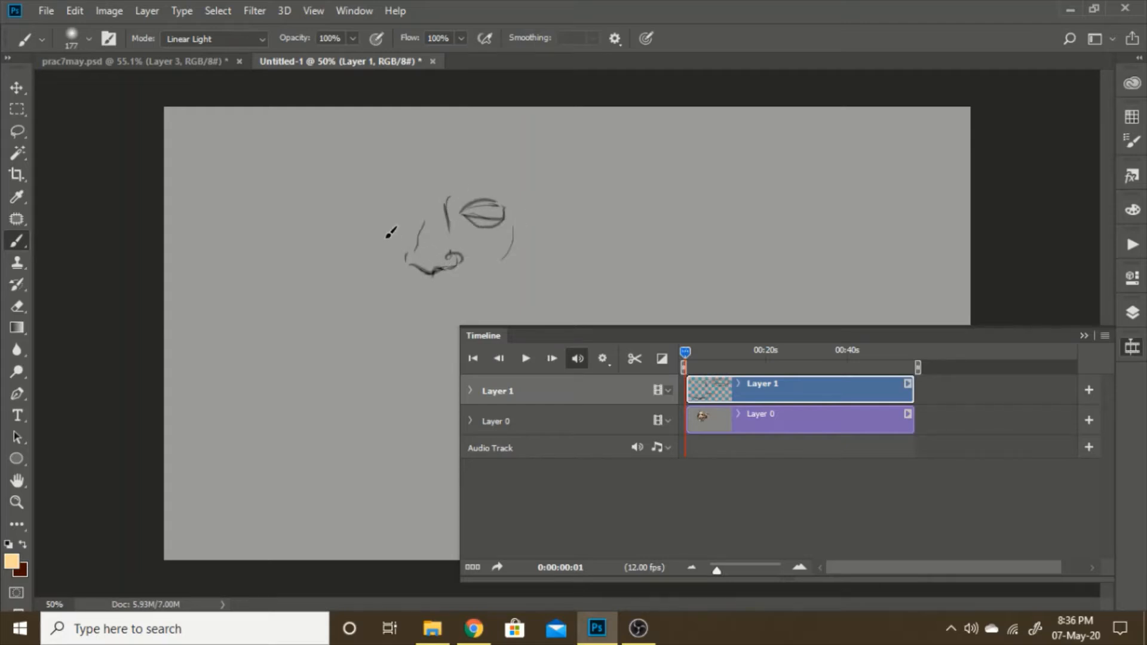
{"action": "left_click_drag", "start_coordinate": [409, 199], "coordinate": [364, 205]}
{"action": "mouse_move", "coordinate": [436, 273]}
{"action": "left_mouse_down"}
{"action": "mouse_move", "coordinate": [460, 302]}
{"action": "mouse_move", "coordinate": [423, 290]}
{"action": "mouse_move", "coordinate": [415, 299]}
{"action": "mouse_move", "coordinate": [460, 305]}
{"action": "mouse_move", "coordinate": [426, 318]}
{"action": "mouse_move", "coordinate": [458, 311]}
{"action": "left_mouse_up"}
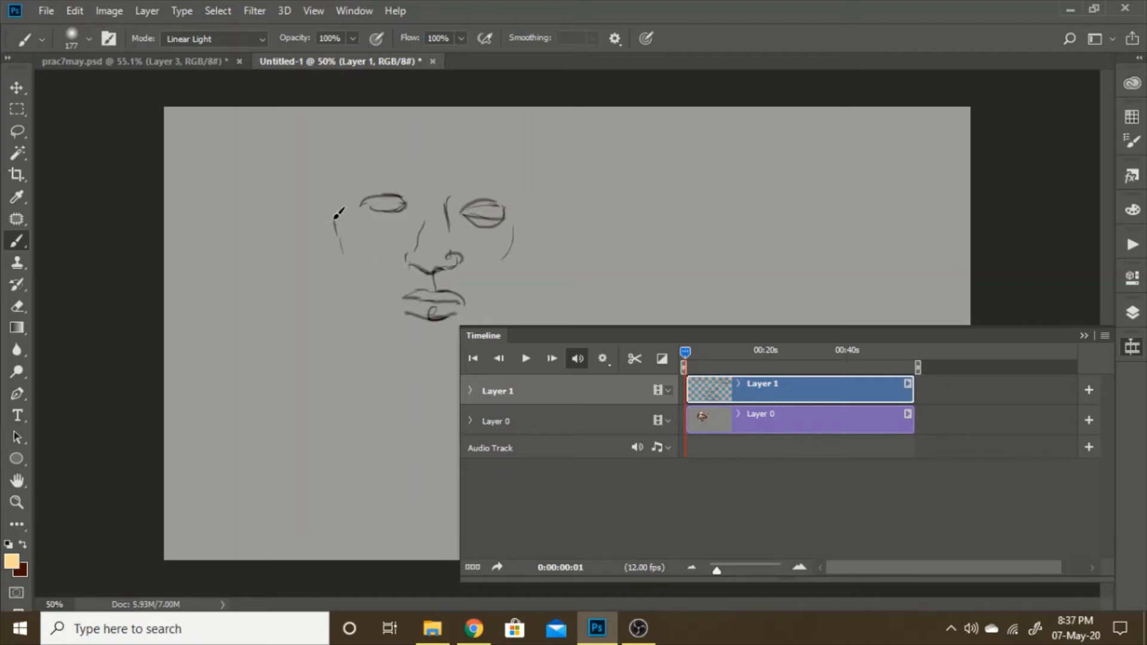
{"action": "mouse_move", "coordinate": [339, 225]}
{"action": "left_mouse_down"}
{"action": "mouse_move", "coordinate": [328, 250]}
{"action": "mouse_move", "coordinate": [335, 236]}
{"action": "mouse_move", "coordinate": [359, 305]}
{"action": "left_mouse_up"}
{"action": "left_click_drag", "start_coordinate": [340, 266], "coordinate": [363, 342]}
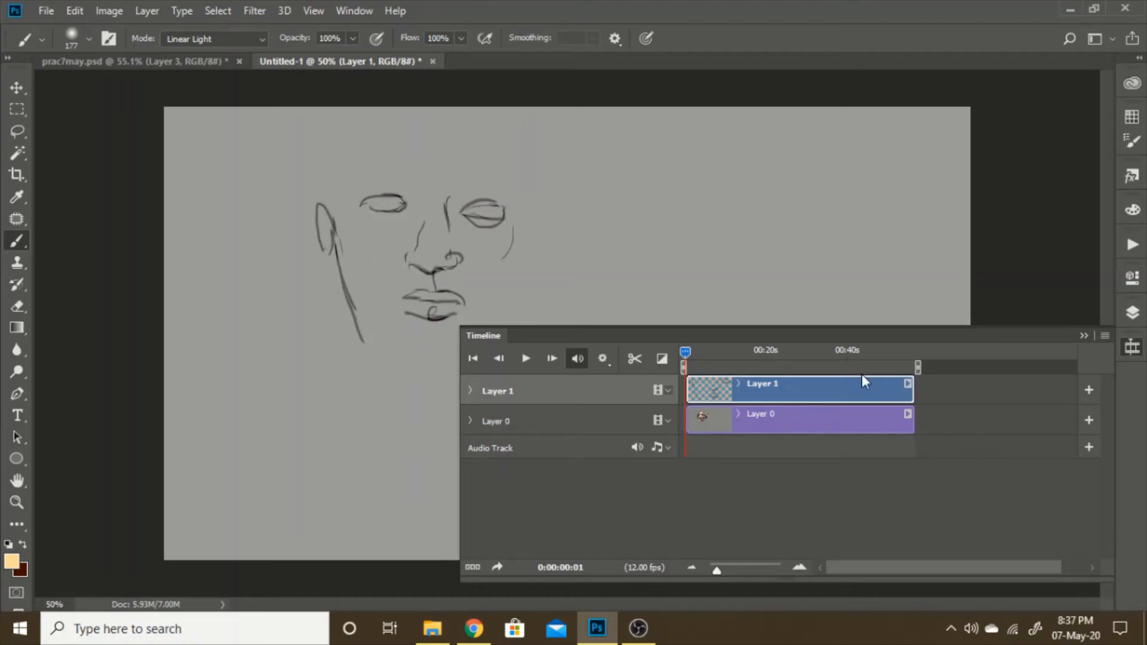
Step: Outline the second face's jaw, right ear, eyebrows and upper head on Layer 1 at frame 0:00:00:01
{"action": "left_click", "coordinate": [1132, 347]}
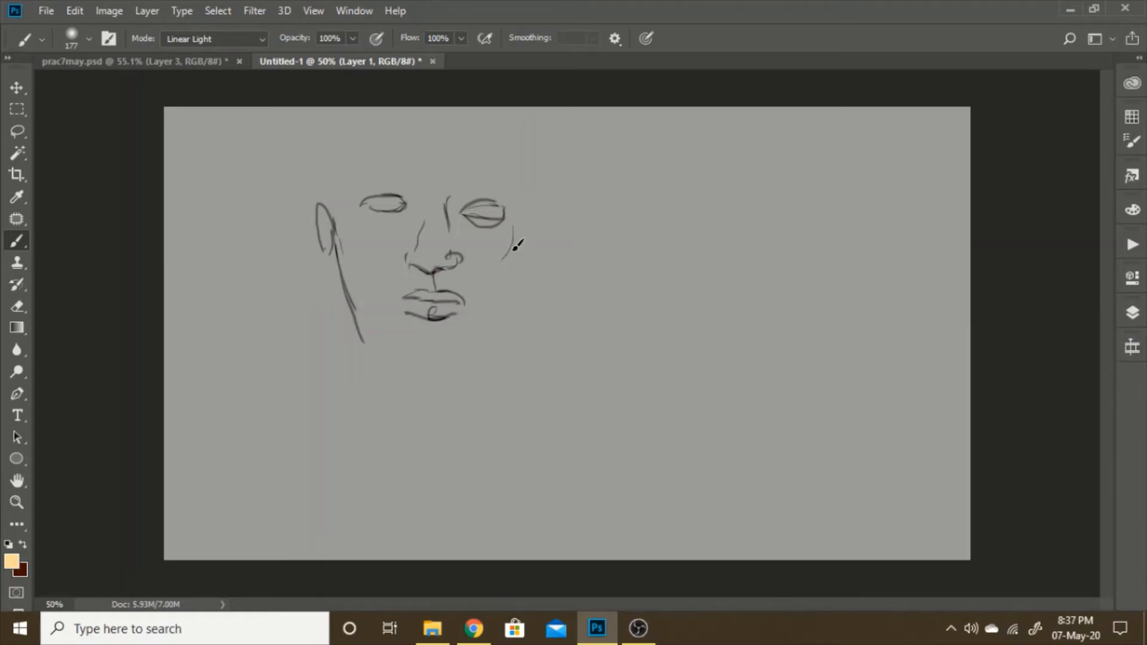
{"action": "mouse_move", "coordinate": [514, 245]}
{"action": "left_mouse_down"}
{"action": "mouse_move", "coordinate": [485, 331]}
{"action": "mouse_move", "coordinate": [463, 352]}
{"action": "mouse_move", "coordinate": [421, 364]}
{"action": "mouse_move", "coordinate": [436, 361]}
{"action": "mouse_move", "coordinate": [356, 329]}
{"action": "mouse_move", "coordinate": [412, 360]}
{"action": "left_mouse_up"}
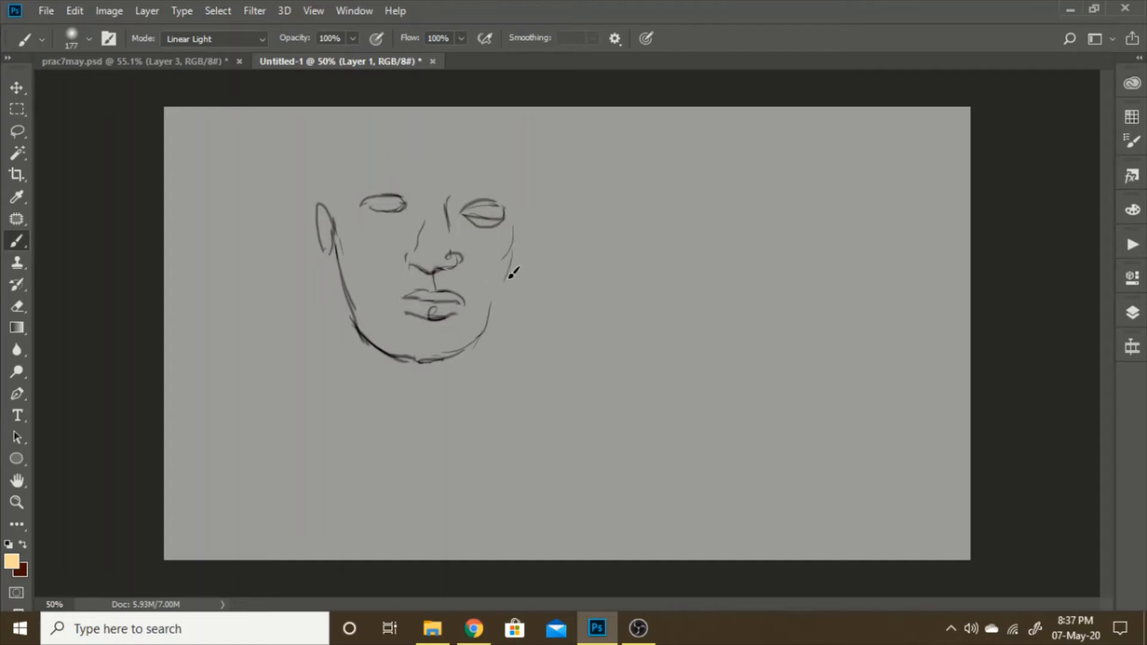
{"action": "mouse_move", "coordinate": [510, 276]}
{"action": "left_mouse_down"}
{"action": "mouse_move", "coordinate": [514, 253]}
{"action": "mouse_move", "coordinate": [506, 278]}
{"action": "left_mouse_up"}
{"action": "mouse_move", "coordinate": [519, 212]}
{"action": "left_mouse_down"}
{"action": "mouse_move", "coordinate": [517, 234]}
{"action": "mouse_move", "coordinate": [519, 183]}
{"action": "left_mouse_up"}
{"action": "left_click_drag", "start_coordinate": [506, 190], "coordinate": [484, 183]}
{"action": "mouse_move", "coordinate": [409, 182]}
{"action": "left_mouse_down"}
{"action": "mouse_move", "coordinate": [365, 180]}
{"action": "mouse_move", "coordinate": [334, 200]}
{"action": "mouse_move", "coordinate": [356, 127]}
{"action": "left_mouse_up"}
{"action": "left_click_drag", "start_coordinate": [519, 182], "coordinate": [486, 114]}
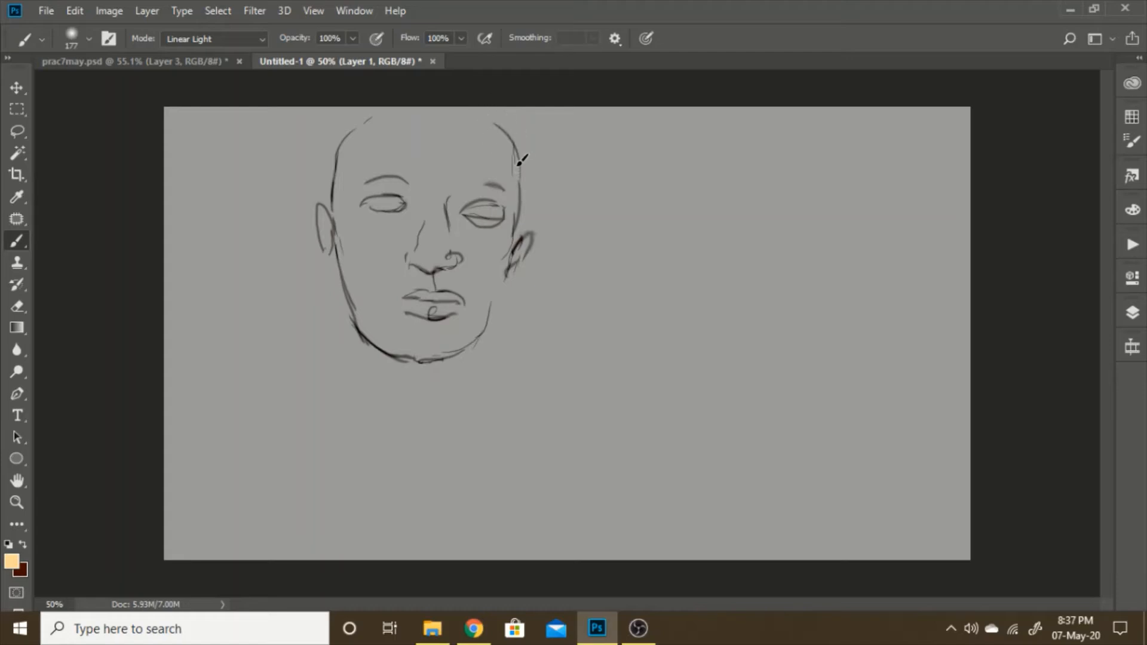
{"action": "left_click_drag", "start_coordinate": [519, 160], "coordinate": [477, 112]}
Step: Brush soft highlights onto the second face's forehead, cheeks, chin and lips
{"action": "left_click_drag", "start_coordinate": [394, 244], "coordinate": [360, 210]}
{"action": "left_click_drag", "start_coordinate": [429, 154], "coordinate": [364, 169]}
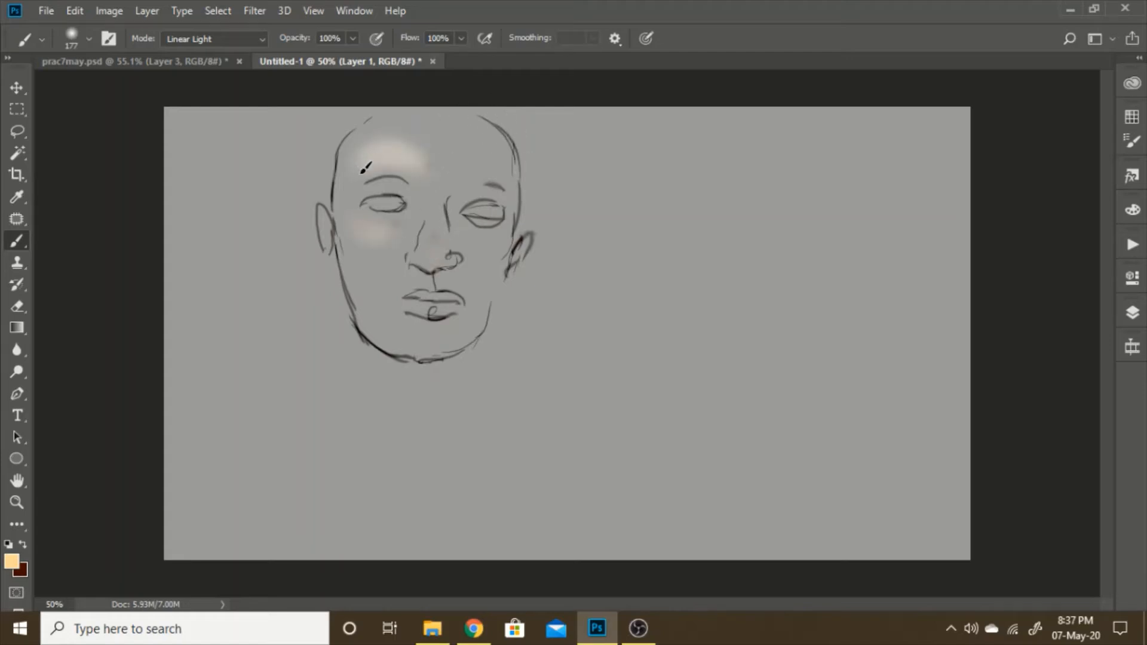
{"action": "left_click_drag", "start_coordinate": [488, 251], "coordinate": [466, 266]}
{"action": "mouse_move", "coordinate": [432, 333]}
{"action": "left_mouse_down"}
{"action": "mouse_move", "coordinate": [383, 325]}
{"action": "mouse_move", "coordinate": [414, 301]}
{"action": "mouse_move", "coordinate": [412, 329]}
{"action": "mouse_move", "coordinate": [413, 317]}
{"action": "mouse_move", "coordinate": [441, 328]}
{"action": "mouse_move", "coordinate": [421, 325]}
{"action": "mouse_move", "coordinate": [429, 301]}
{"action": "mouse_move", "coordinate": [446, 305]}
{"action": "mouse_move", "coordinate": [397, 297]}
{"action": "mouse_move", "coordinate": [439, 301]}
{"action": "mouse_move", "coordinate": [398, 298]}
{"action": "left_mouse_up"}
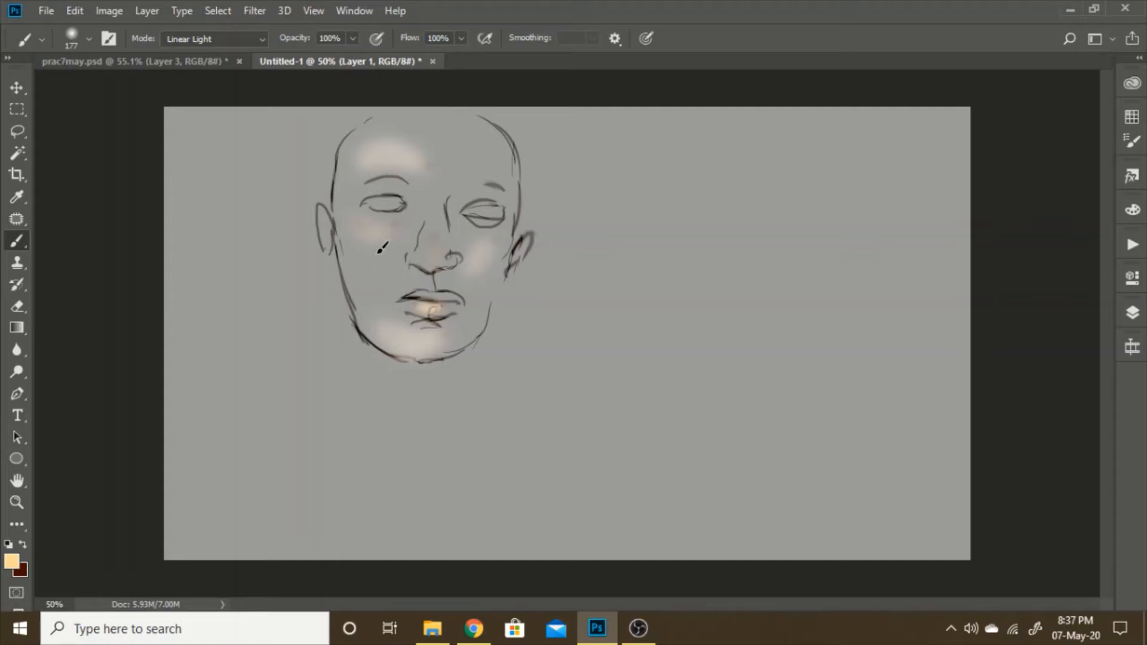
Step: Compare the face drawings on frames 0:00:00:00 and 0:00:00:01 by flipping repeatedly between them
{"action": "left_click", "coordinate": [1135, 345]}
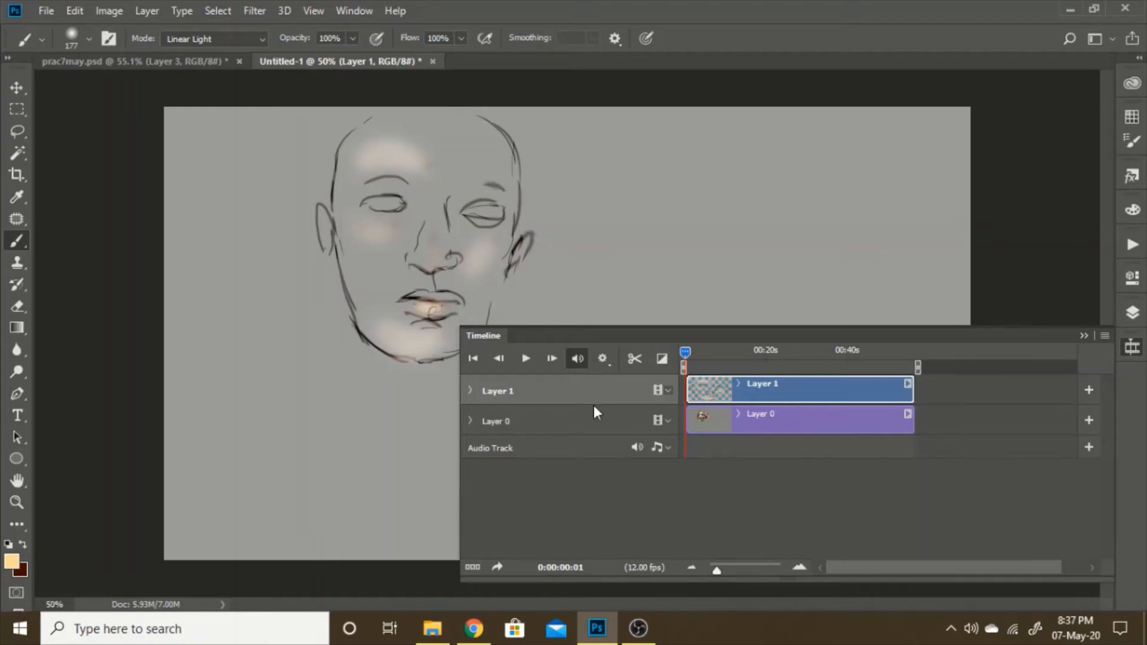
{"action": "left_click", "coordinate": [499, 358]}
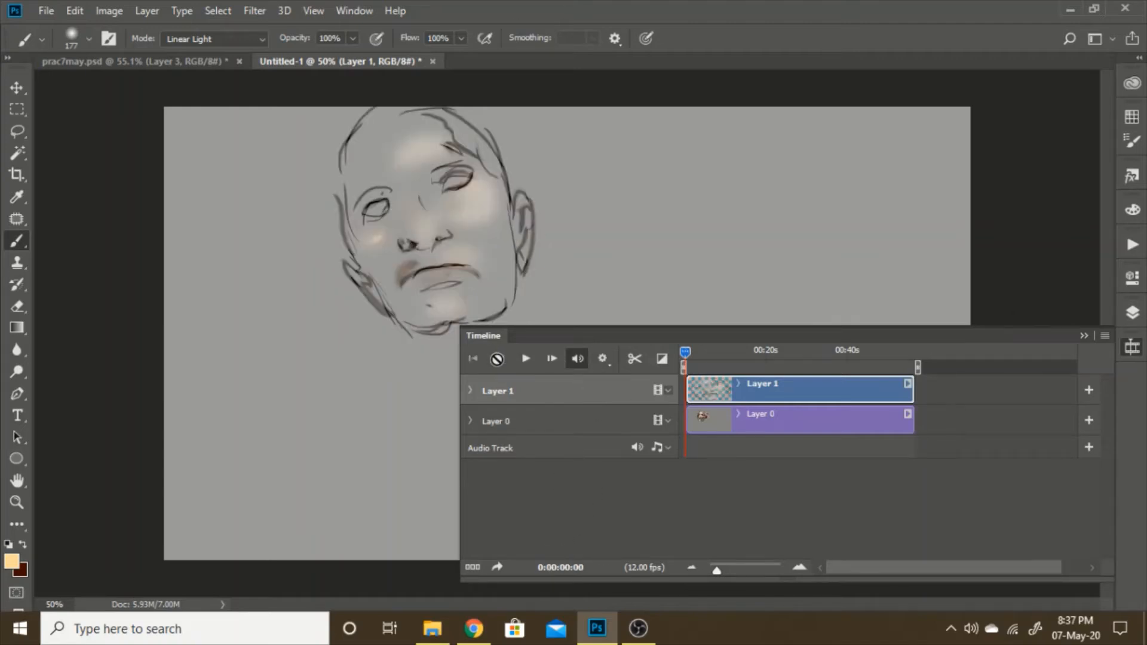
{"action": "left_click", "coordinate": [549, 361]}
{"action": "left_click", "coordinate": [499, 358]}
{"action": "left_click", "coordinate": [554, 361]}
{"action": "left_click", "coordinate": [499, 359]}
{"action": "left_click", "coordinate": [551, 361]}
{"action": "left_click", "coordinate": [500, 361]}
{"action": "left_click", "coordinate": [553, 360]}
{"action": "left_click", "coordinate": [500, 361]}
{"action": "left_click", "coordinate": [552, 361]}
{"action": "left_click", "coordinate": [500, 362]}
{"action": "left_click", "coordinate": [553, 363]}
{"action": "left_click", "coordinate": [500, 362]}
{"action": "left_click", "coordinate": [552, 361]}
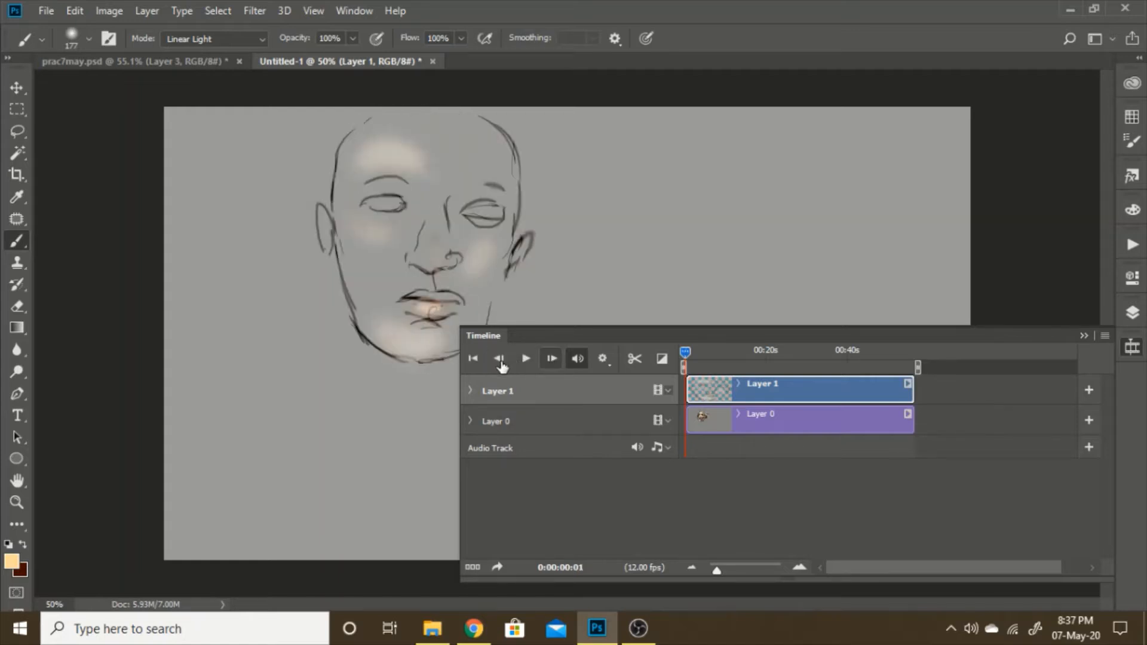
{"action": "left_click", "coordinate": [499, 362]}
{"action": "left_click", "coordinate": [552, 362]}
{"action": "left_click", "coordinate": [500, 362]}
{"action": "left_click", "coordinate": [552, 362]}
{"action": "left_click", "coordinate": [501, 362]}
{"action": "left_click", "coordinate": [551, 362]}
{"action": "left_click", "coordinate": [501, 362]}
{"action": "left_click", "coordinate": [551, 362]}
{"action": "left_click", "coordinate": [501, 362]}
{"action": "left_click", "coordinate": [551, 362]}
{"action": "left_click", "coordinate": [501, 362]}
{"action": "left_click", "coordinate": [552, 362]}
{"action": "left_click", "coordinate": [522, 361]}
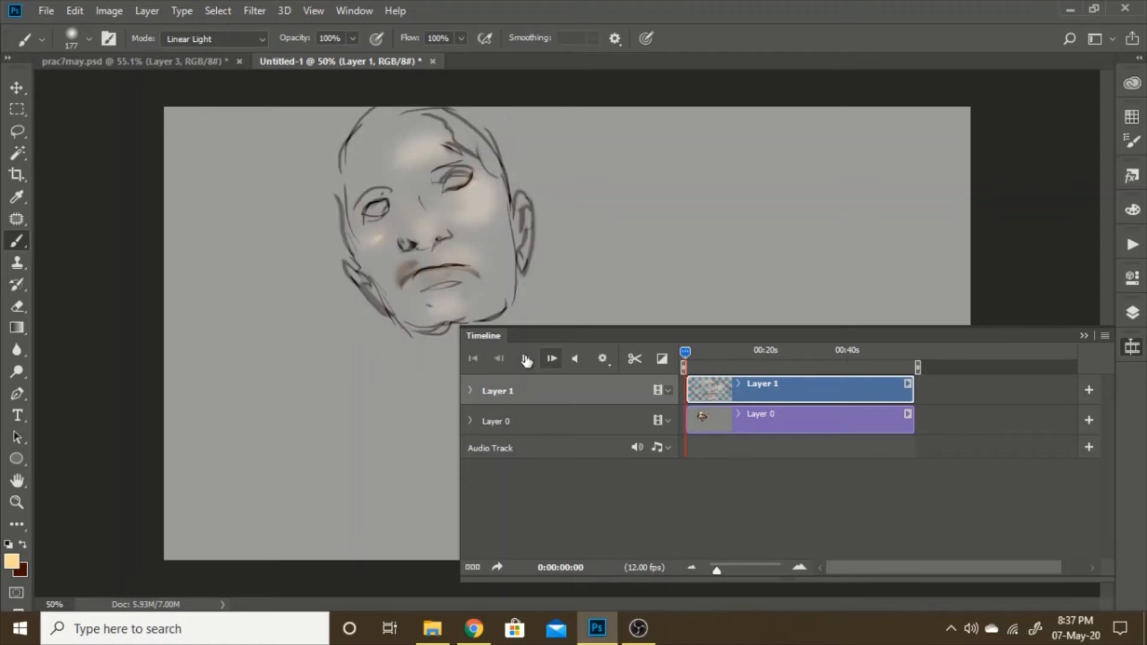
{"action": "left_click", "coordinate": [526, 361]}
{"action": "left_click", "coordinate": [549, 361]}
{"action": "left_click", "coordinate": [499, 361]}
{"action": "left_click", "coordinate": [546, 359]}
Step: Add darker strokes to the nostril and upper lip on frame 0:00:00:00, and check them against the next frame
{"action": "left_click", "coordinate": [496, 358]}
{"action": "mouse_move", "coordinate": [468, 262]}
{"action": "left_mouse_down"}
{"action": "mouse_move", "coordinate": [425, 261]}
{"action": "mouse_move", "coordinate": [410, 275]}
{"action": "mouse_move", "coordinate": [447, 255]}
{"action": "left_mouse_up"}
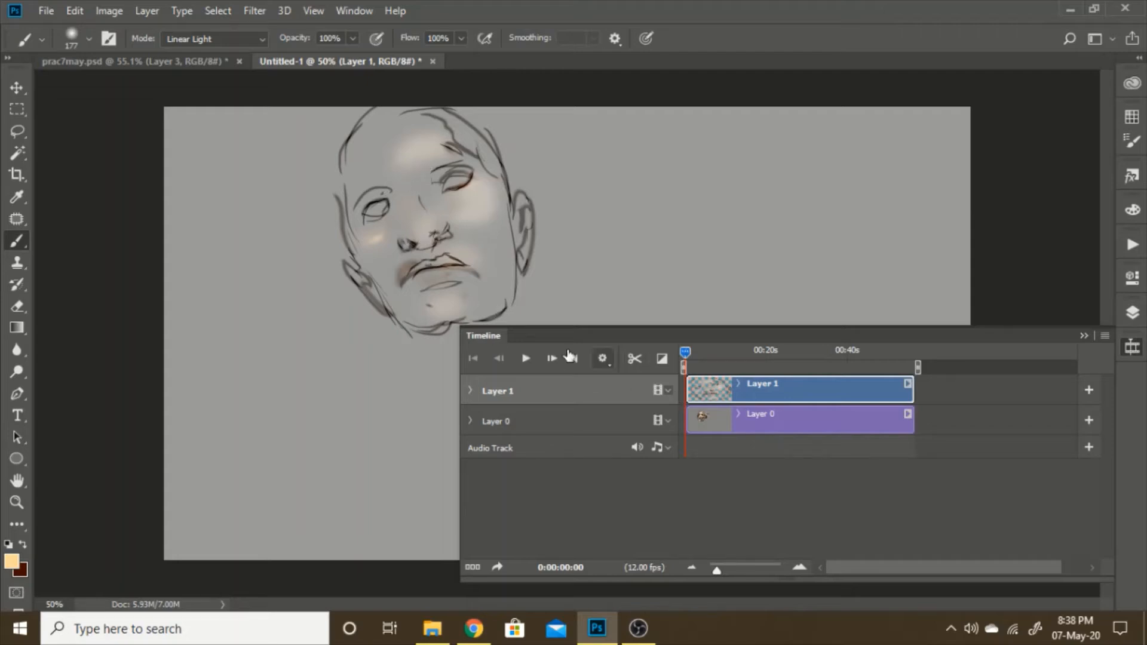
{"action": "left_click", "coordinate": [551, 359]}
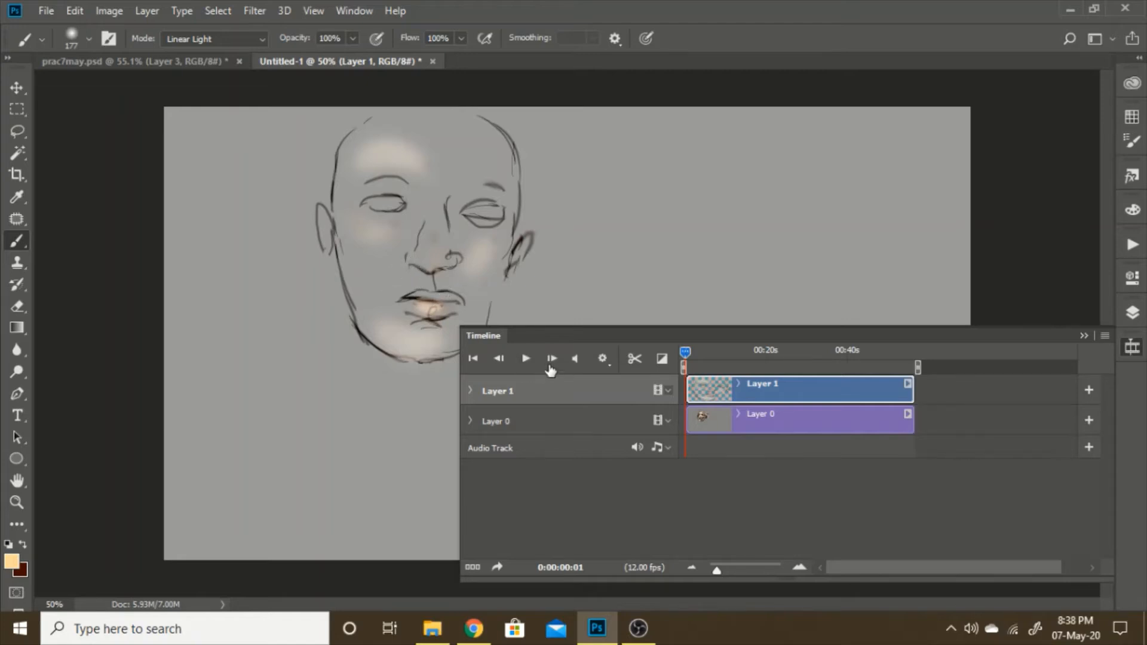
{"action": "left_click", "coordinate": [499, 358]}
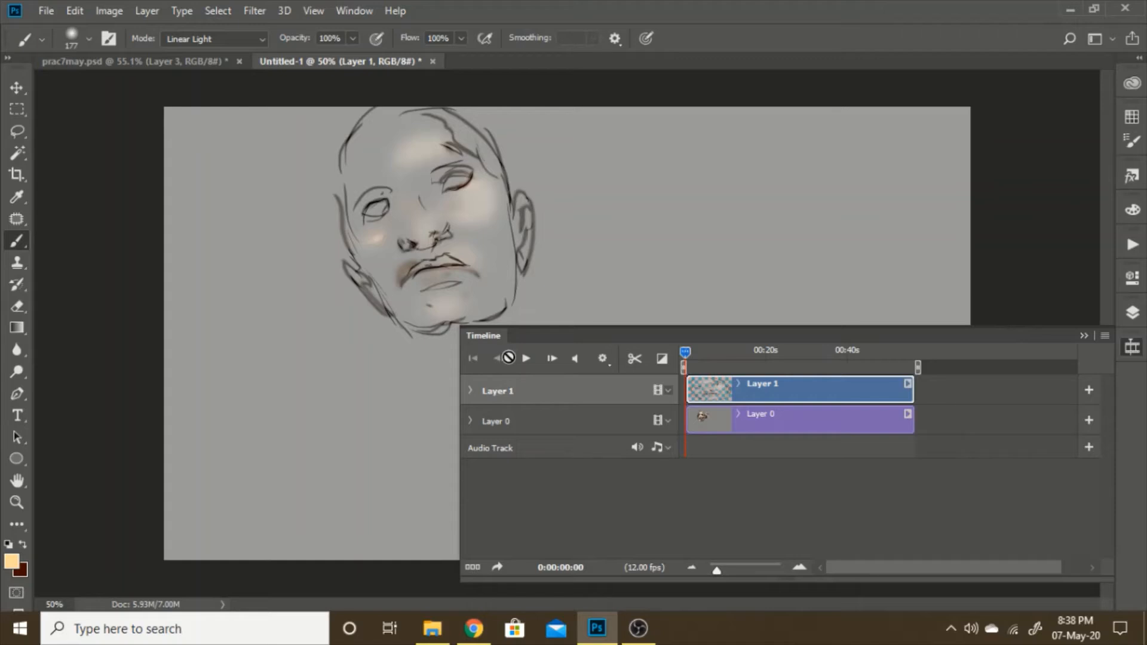
{"action": "left_click", "coordinate": [552, 359]}
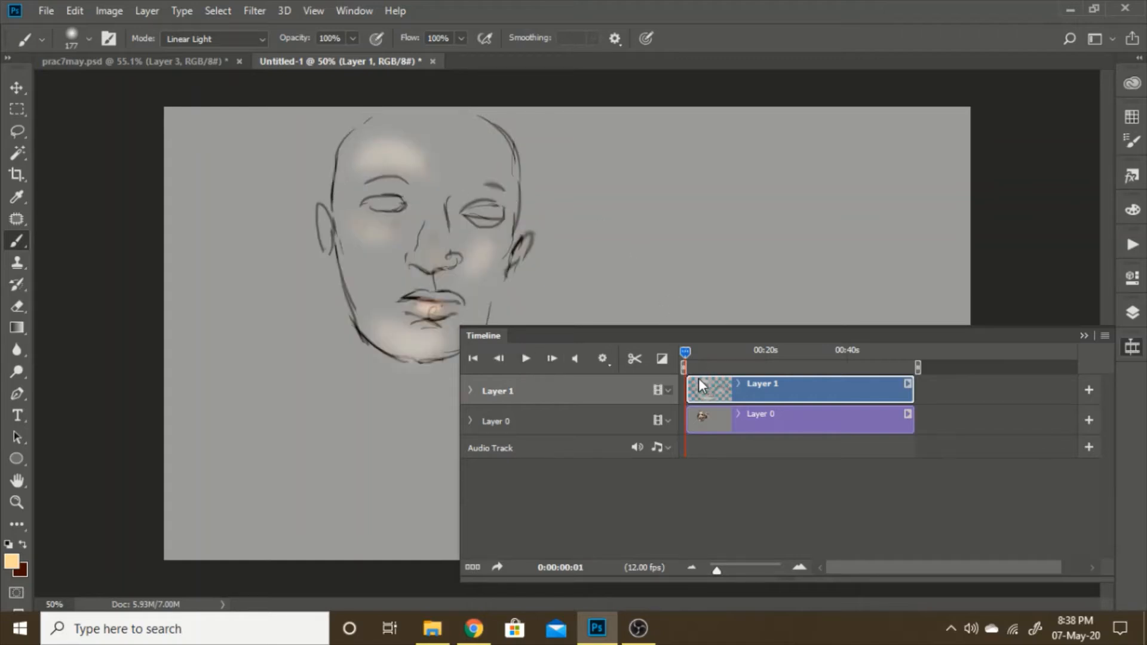
Step: Sketch a third face's nose, eyes and mouth in three-quarter view on Layer 1 at frame 0:00:00:02
{"action": "left_click", "coordinate": [552, 359]}
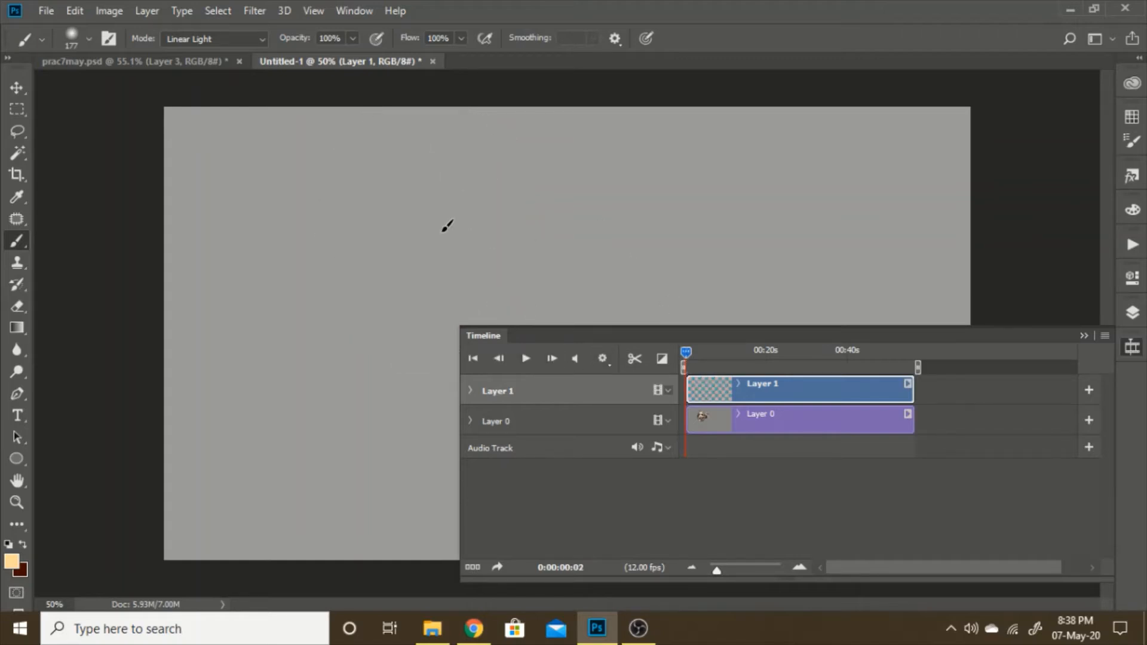
{"action": "mouse_move", "coordinate": [471, 222]}
{"action": "left_mouse_down"}
{"action": "mouse_move", "coordinate": [471, 284]}
{"action": "mouse_move", "coordinate": [429, 278]}
{"action": "left_mouse_up"}
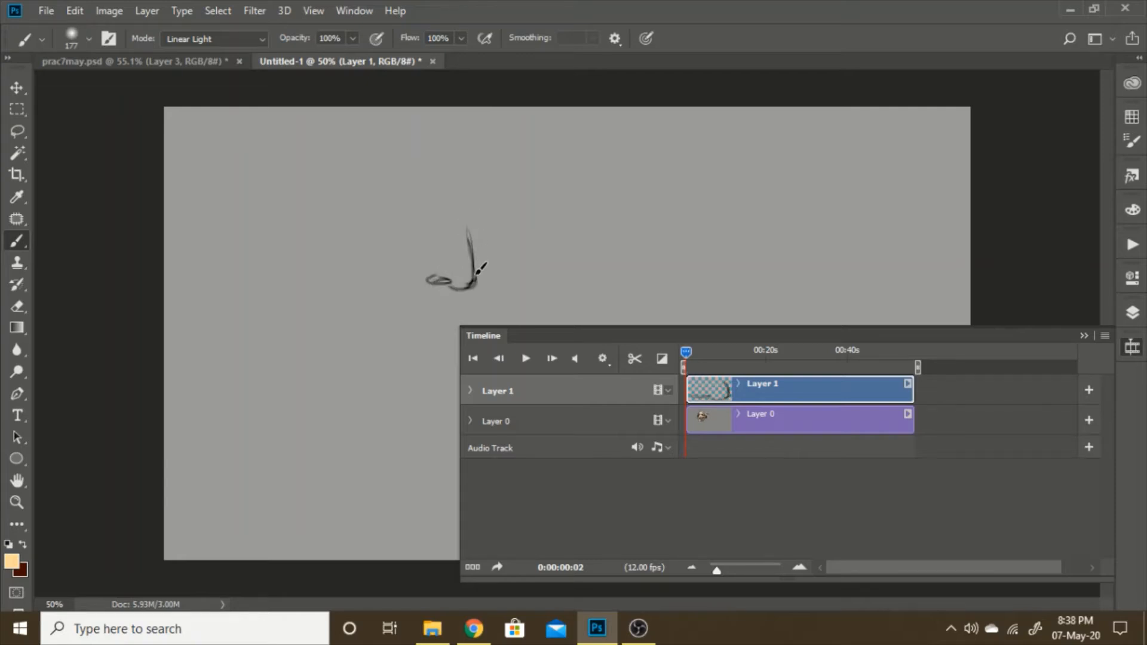
{"action": "left_click_drag", "start_coordinate": [470, 231], "coordinate": [505, 220]}
{"action": "mouse_move", "coordinate": [430, 220]}
{"action": "left_mouse_down"}
{"action": "mouse_move", "coordinate": [446, 205]}
{"action": "mouse_move", "coordinate": [390, 213]}
{"action": "mouse_move", "coordinate": [418, 228]}
{"action": "mouse_move", "coordinate": [392, 226]}
{"action": "left_mouse_up"}
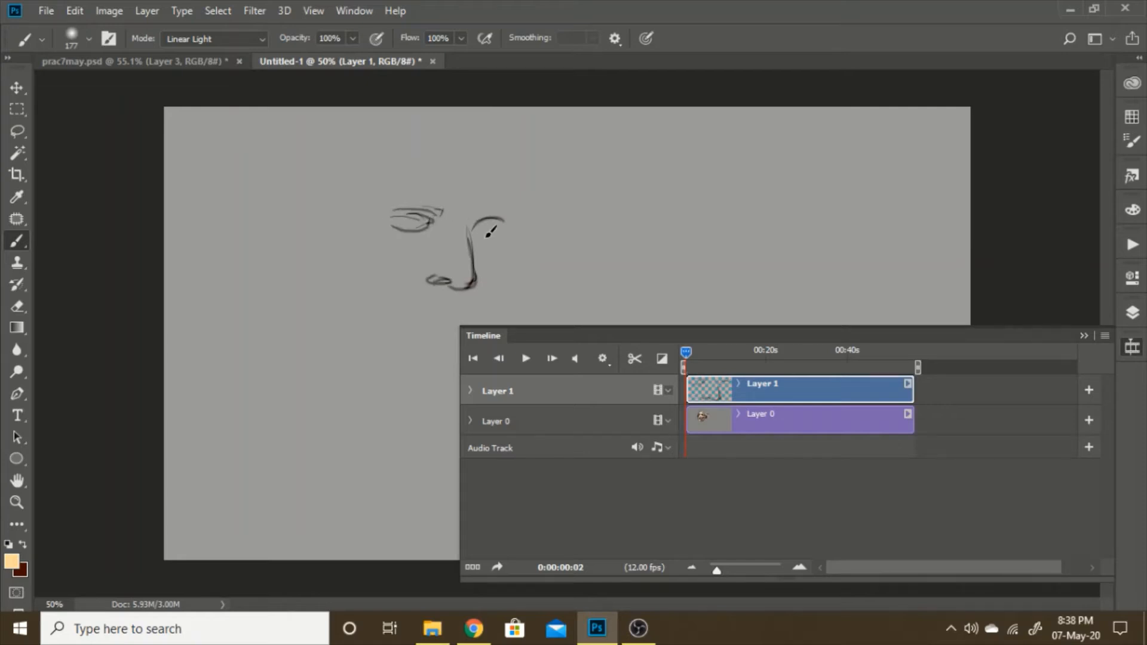
{"action": "mouse_move", "coordinate": [484, 234]}
{"action": "left_mouse_down"}
{"action": "mouse_move", "coordinate": [507, 267]}
{"action": "mouse_move", "coordinate": [482, 322]}
{"action": "mouse_move", "coordinate": [454, 316]}
{"action": "mouse_move", "coordinate": [467, 305]}
{"action": "mouse_move", "coordinate": [414, 312]}
{"action": "mouse_move", "coordinate": [463, 329]}
{"action": "left_mouse_up"}
Step: Draw the third face's cheek, jaw and chin outline, eyebrows and the start of the forehead
{"action": "left_click", "coordinate": [1133, 347]}
{"action": "mouse_move", "coordinate": [486, 308]}
{"action": "left_mouse_down"}
{"action": "mouse_move", "coordinate": [464, 359]}
{"action": "mouse_move", "coordinate": [431, 372]}
{"action": "mouse_move", "coordinate": [371, 333]}
{"action": "mouse_move", "coordinate": [379, 340]}
{"action": "mouse_move", "coordinate": [346, 294]}
{"action": "left_mouse_up"}
{"action": "left_click", "coordinate": [348, 263]}
{"action": "mouse_move", "coordinate": [387, 209]}
{"action": "left_mouse_down"}
{"action": "mouse_move", "coordinate": [410, 231]}
{"action": "mouse_move", "coordinate": [431, 199]}
{"action": "mouse_move", "coordinate": [406, 204]}
{"action": "left_mouse_up"}
{"action": "mouse_move", "coordinate": [477, 209]}
{"action": "left_mouse_down"}
{"action": "mouse_move", "coordinate": [512, 226]}
{"action": "mouse_move", "coordinate": [493, 145]}
{"action": "left_mouse_up"}
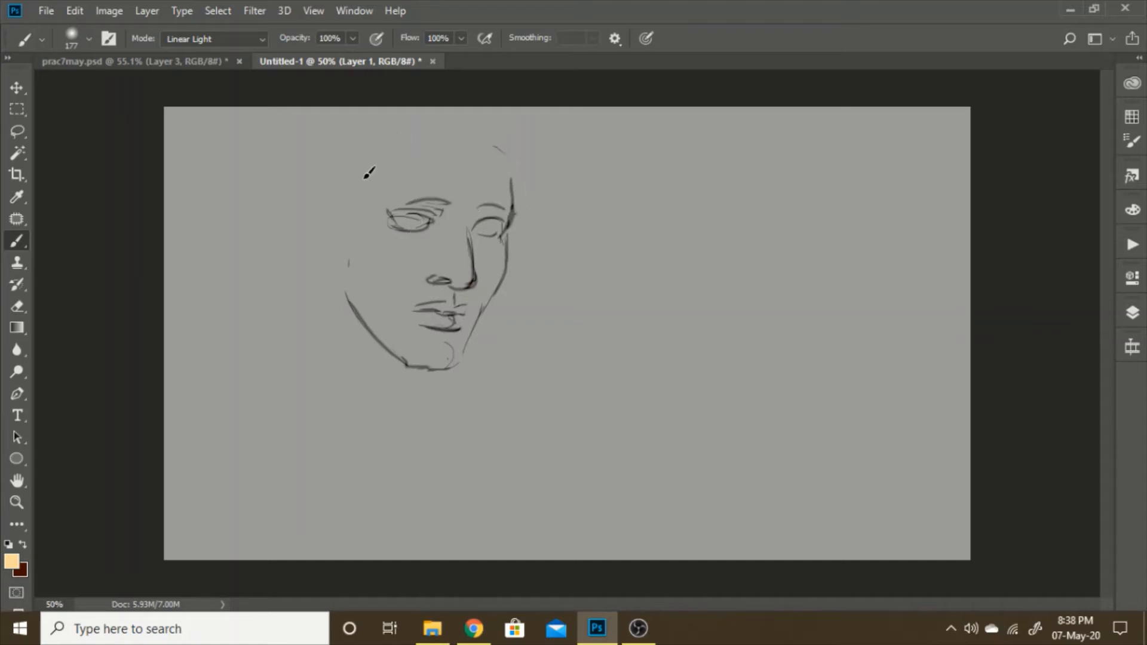
Step: Add the third face's left ear and close the outline of its head, chin and jaw
{"action": "mouse_move", "coordinate": [362, 203]}
{"action": "left_mouse_down"}
{"action": "mouse_move", "coordinate": [340, 248]}
{"action": "mouse_move", "coordinate": [336, 239]}
{"action": "left_mouse_up"}
{"action": "left_click_drag", "start_coordinate": [315, 194], "coordinate": [331, 258]}
{"action": "left_click_drag", "start_coordinate": [363, 157], "coordinate": [343, 209]}
{"action": "mouse_move", "coordinate": [378, 153]}
{"action": "left_mouse_down"}
{"action": "mouse_move", "coordinate": [430, 128]}
{"action": "mouse_move", "coordinate": [493, 141]}
{"action": "left_mouse_up"}
{"action": "left_click_drag", "start_coordinate": [512, 179], "coordinate": [491, 139]}
{"action": "mouse_move", "coordinate": [449, 342]}
{"action": "left_mouse_down"}
{"action": "mouse_move", "coordinate": [463, 360]}
{"action": "mouse_move", "coordinate": [432, 370]}
{"action": "left_mouse_up"}
{"action": "left_click_drag", "start_coordinate": [349, 299], "coordinate": [343, 242]}
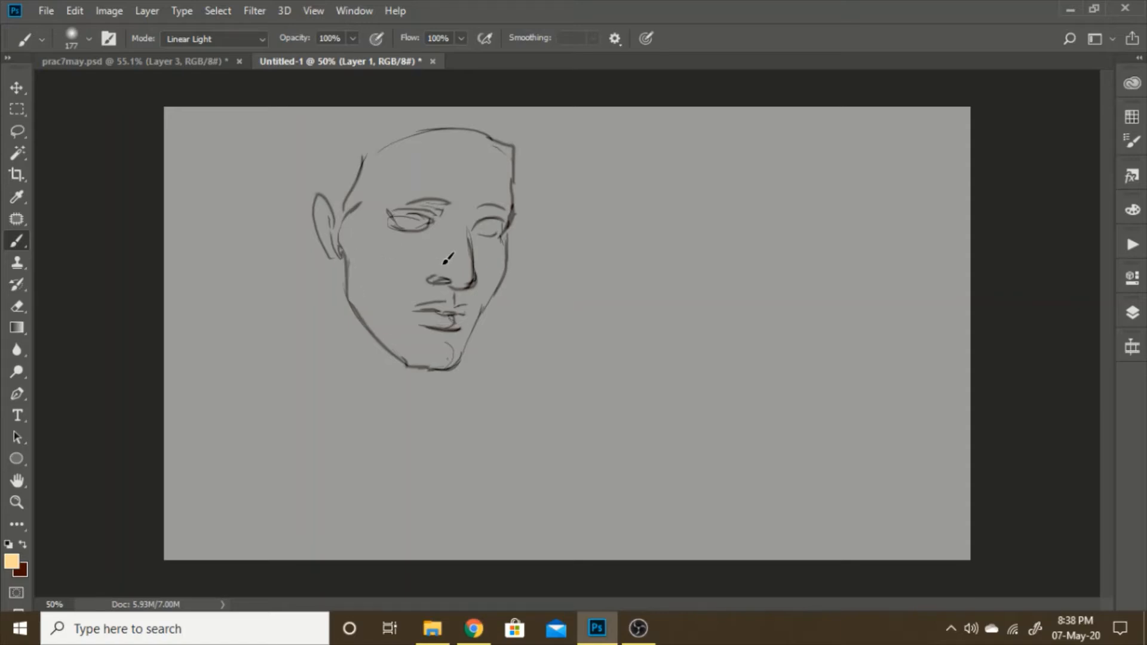
Step: Refine the third face's nose, lips, ear, hairline and eyes with extra brush strokes
{"action": "mouse_move", "coordinate": [444, 263]}
{"action": "left_mouse_down"}
{"action": "mouse_move", "coordinate": [433, 279]}
{"action": "mouse_move", "coordinate": [459, 218]}
{"action": "mouse_move", "coordinate": [481, 209]}
{"action": "mouse_move", "coordinate": [476, 248]}
{"action": "left_mouse_up"}
{"action": "left_click_drag", "start_coordinate": [414, 322], "coordinate": [469, 314]}
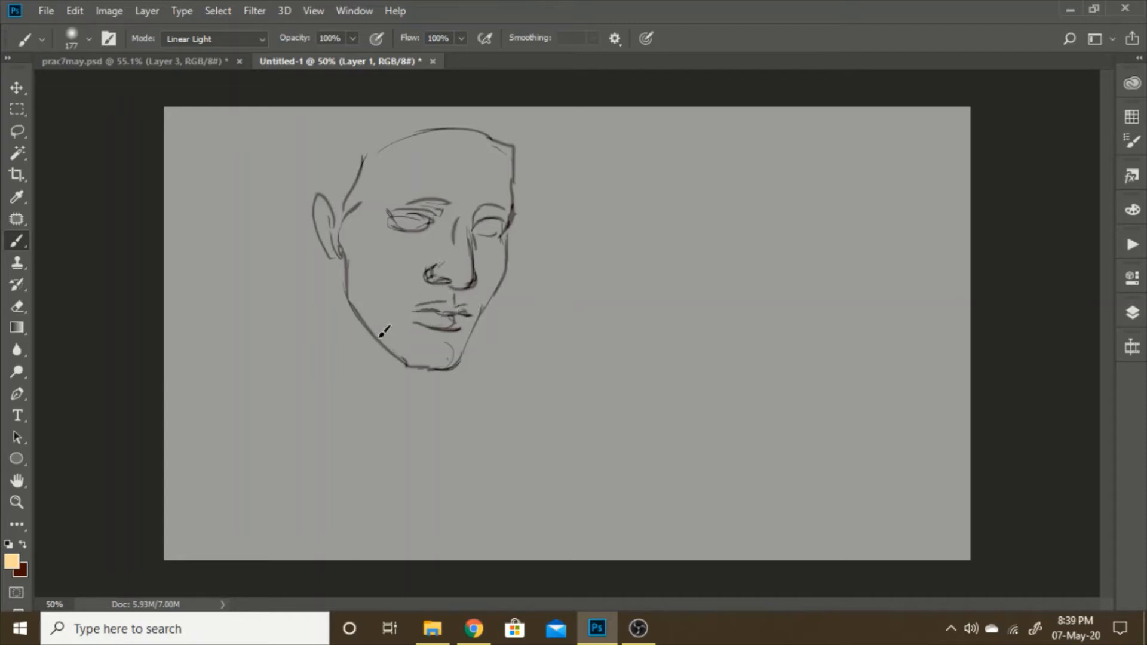
{"action": "left_click_drag", "start_coordinate": [347, 275], "coordinate": [320, 245]}
{"action": "mouse_move", "coordinate": [317, 195]}
{"action": "left_mouse_down"}
{"action": "mouse_move", "coordinate": [370, 199]}
{"action": "mouse_move", "coordinate": [373, 149]}
{"action": "left_mouse_up"}
{"action": "left_click_drag", "start_coordinate": [438, 213], "coordinate": [411, 215]}
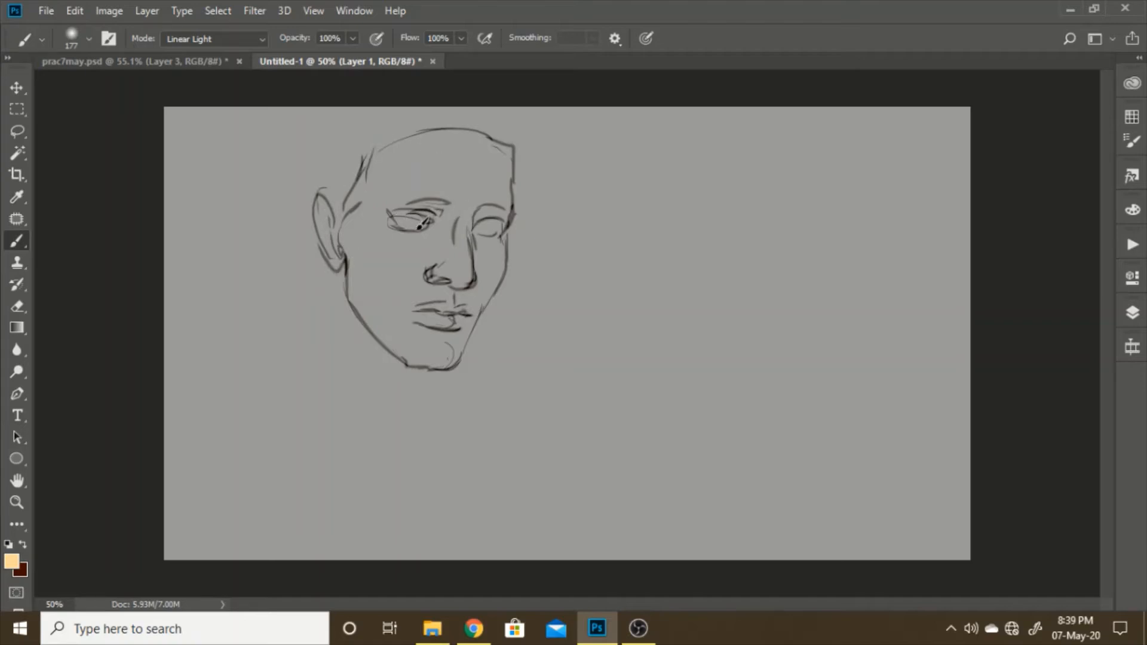
{"action": "left_click_drag", "start_coordinate": [476, 233], "coordinate": [480, 224]}
{"action": "left_click_drag", "start_coordinate": [455, 317], "coordinate": [468, 314]}
Step: Compare the third face at frame 0:00:00:02 with the faces on the preceding frames
{"action": "left_click", "coordinate": [1133, 346]}
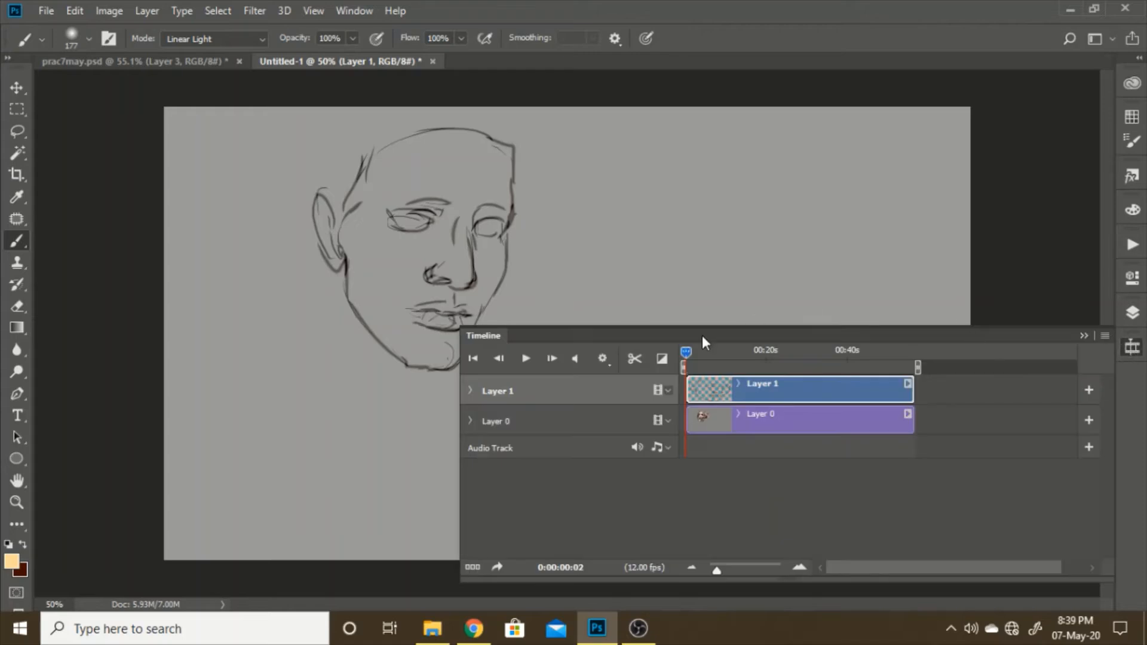
{"action": "left_click", "coordinate": [500, 358]}
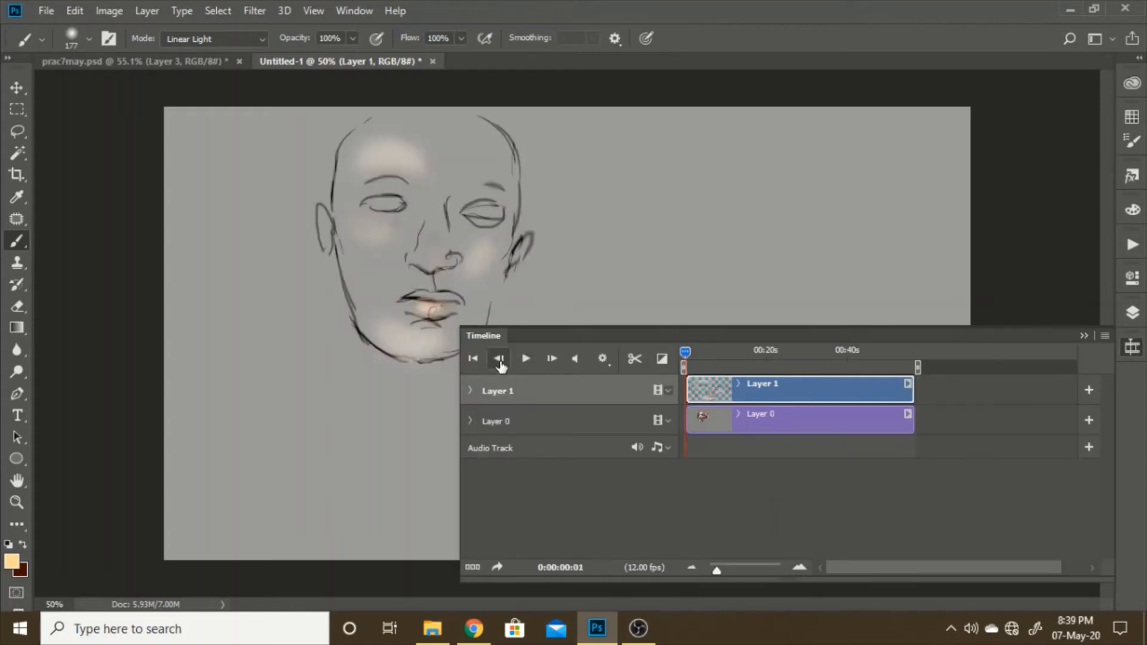
{"action": "left_click", "coordinate": [499, 359]}
{"action": "left_click", "coordinate": [551, 359]}
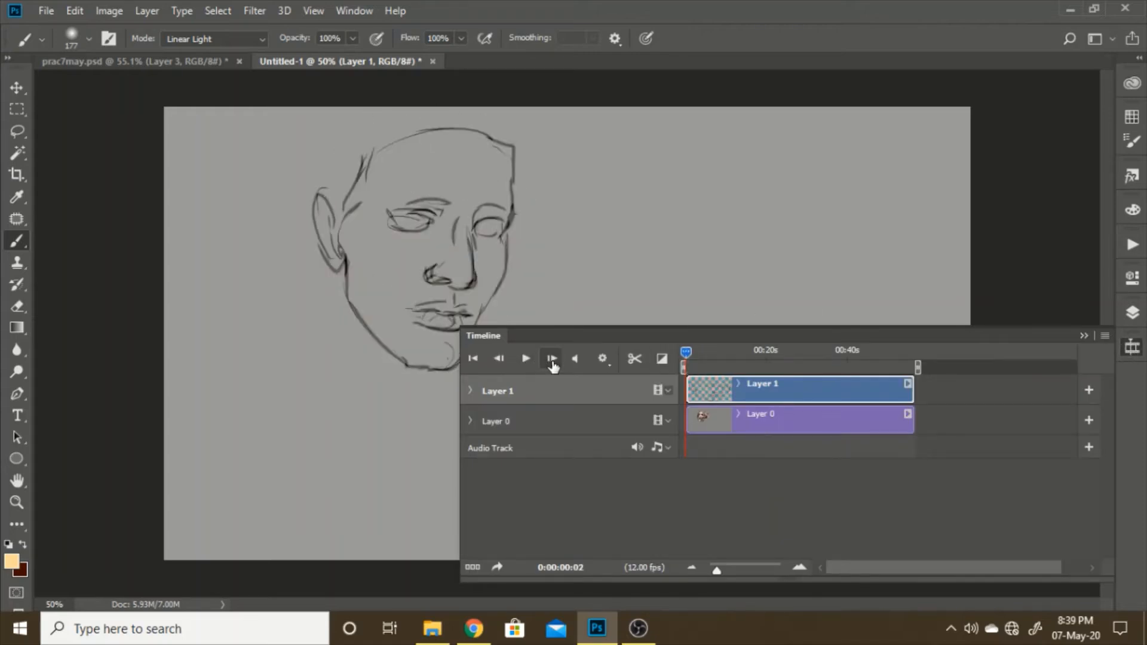
{"action": "left_click", "coordinate": [501, 359]}
{"action": "left_click", "coordinate": [552, 359]}
{"action": "left_click", "coordinate": [551, 359]}
Step: Brush soft highlights and shading onto the third face's cheeks, nose, mouth corner, chin and forehead
{"action": "left_click", "coordinate": [391, 251]}
{"action": "left_click_drag", "start_coordinate": [455, 251], "coordinate": [459, 272]}
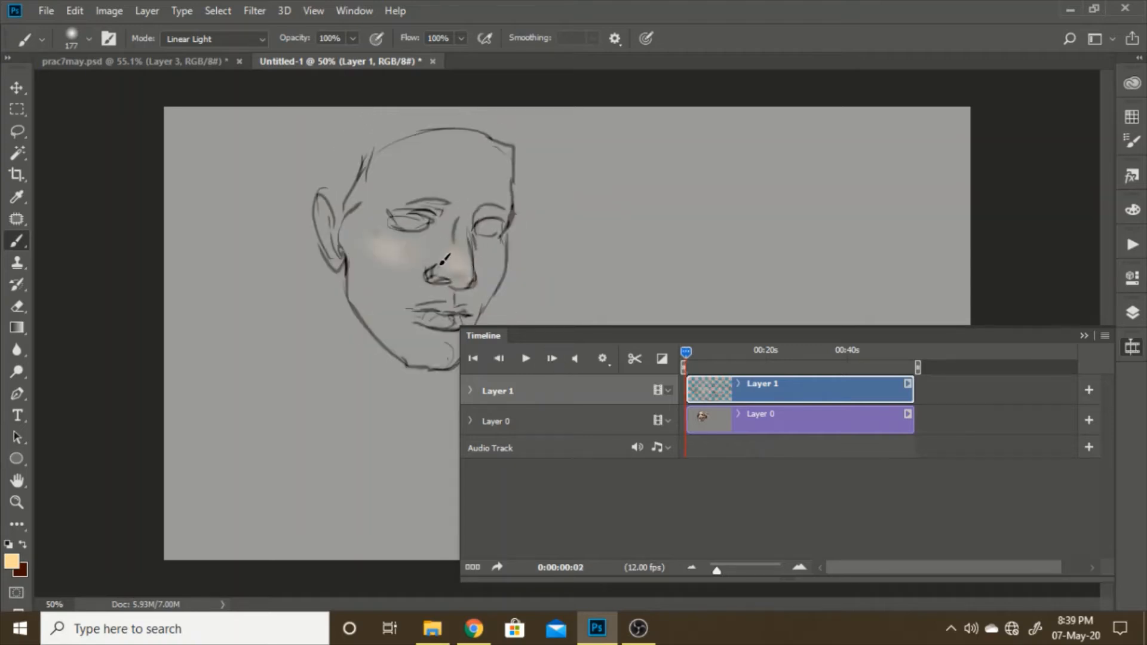
{"action": "left_click", "coordinate": [486, 263]}
{"action": "left_click", "coordinate": [408, 294]}
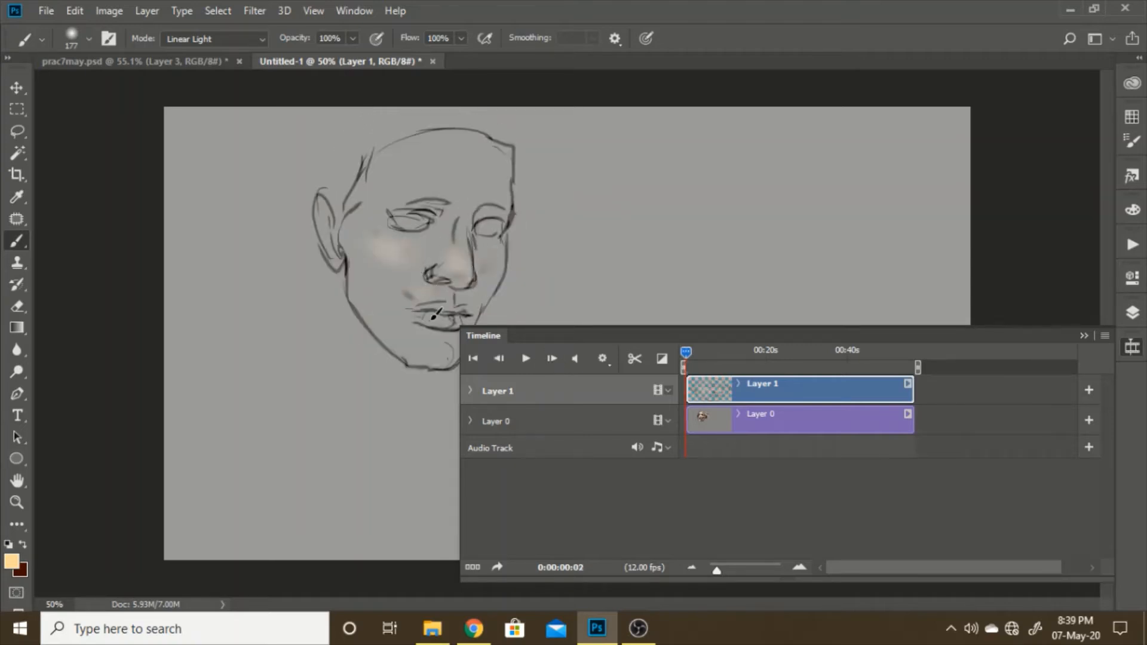
{"action": "left_click", "coordinate": [429, 355]}
{"action": "left_click", "coordinate": [412, 183]}
{"action": "mouse_move", "coordinate": [416, 180]}
{"action": "left_mouse_down"}
{"action": "mouse_move", "coordinate": [450, 175]}
{"action": "mouse_move", "coordinate": [475, 193]}
{"action": "mouse_move", "coordinate": [387, 184]}
{"action": "left_mouse_up"}
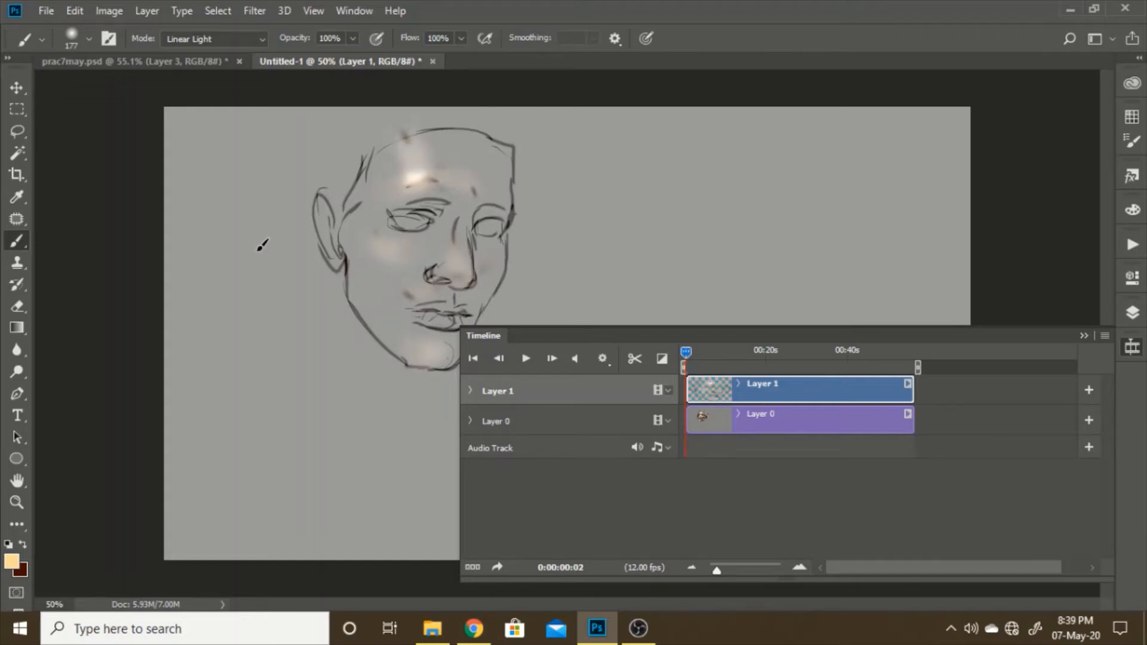
{"action": "left_click_drag", "start_coordinate": [406, 133], "coordinate": [373, 144]}
Step: Check the third face against the previous frame and darken the line between its lips
{"action": "left_click", "coordinate": [499, 359]}
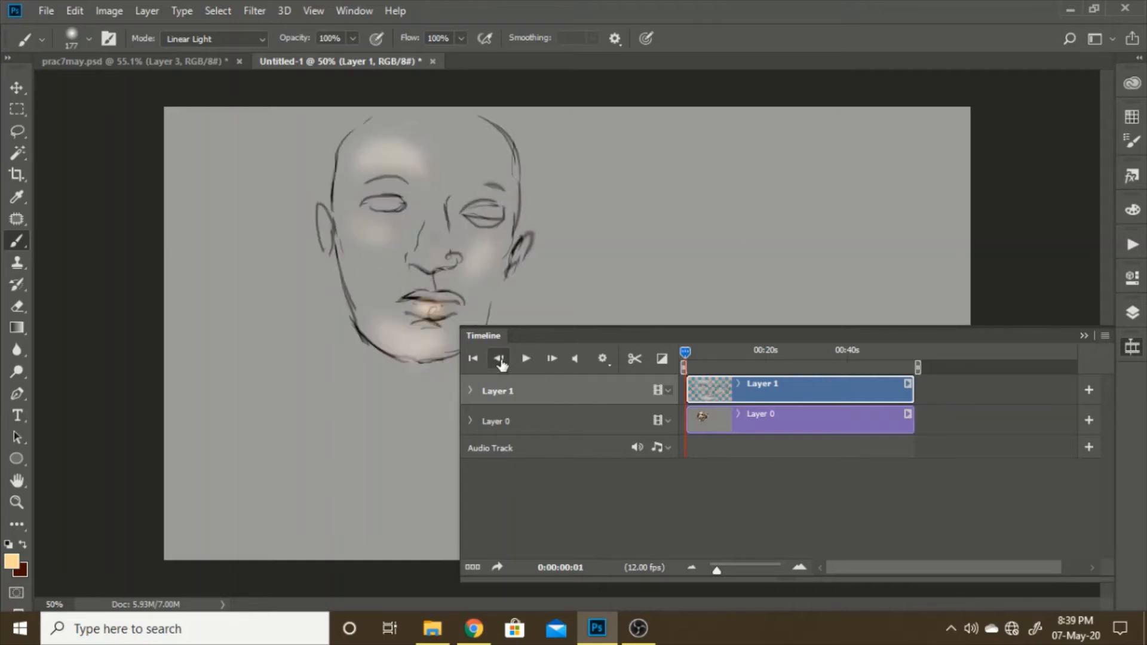
{"action": "left_click", "coordinate": [552, 360]}
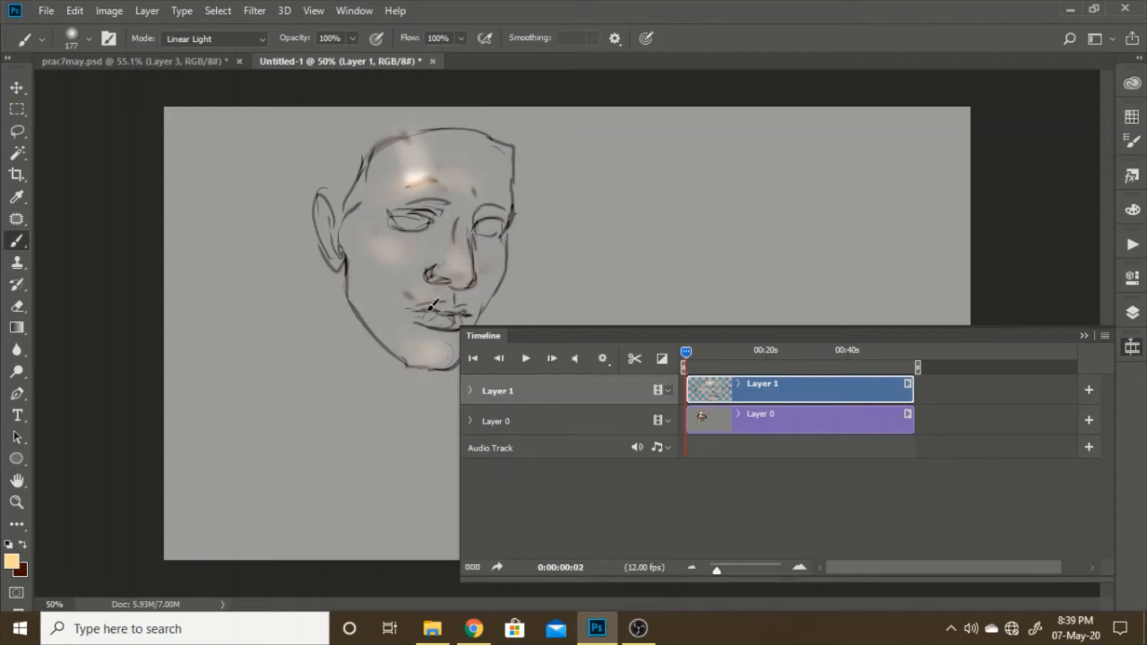
{"action": "left_click_drag", "start_coordinate": [416, 311], "coordinate": [438, 312]}
{"action": "left_click", "coordinate": [1133, 347]}
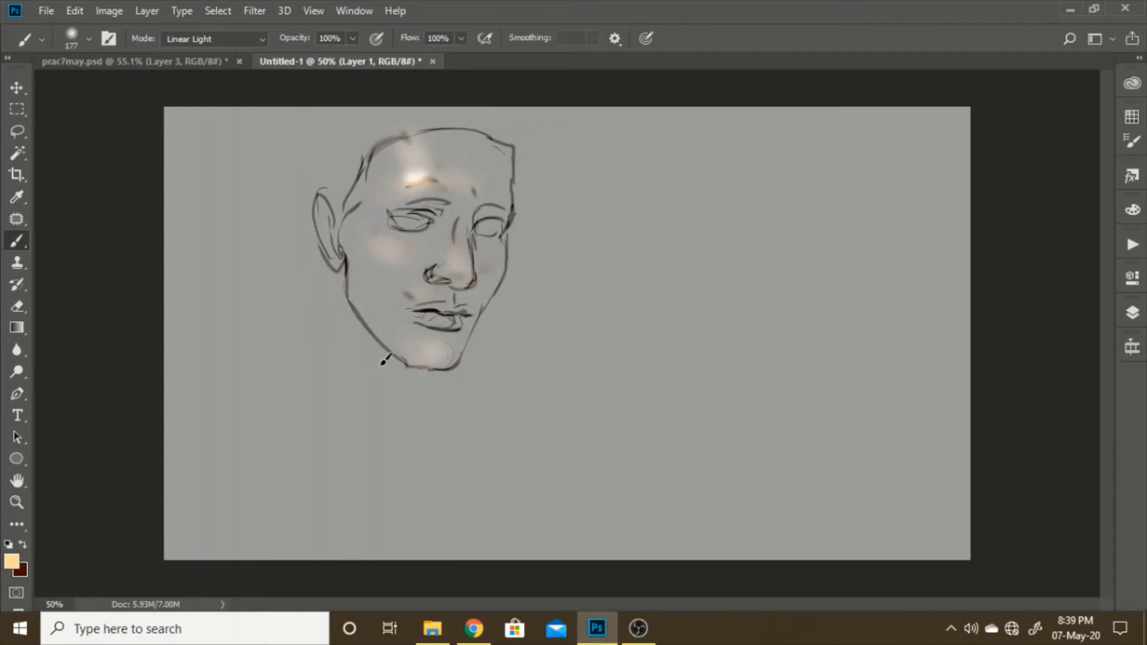
Step: Review the layer stack and step back through the drawn frames of Layer 1
{"action": "left_click", "coordinate": [1132, 309]}
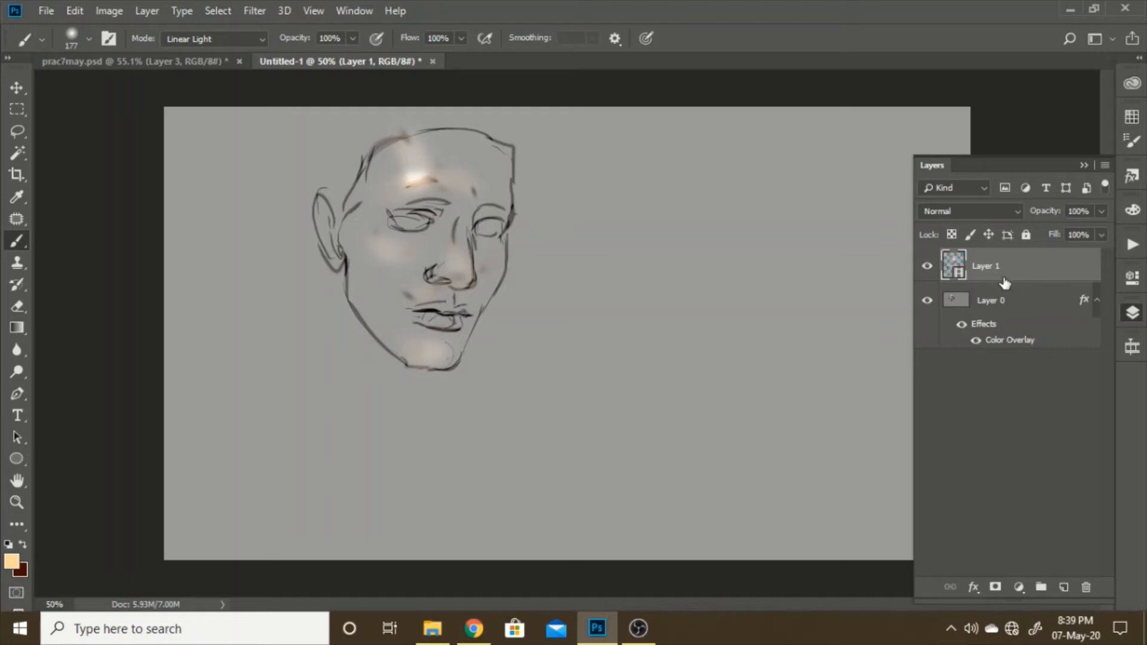
{"action": "left_click", "coordinate": [1132, 348]}
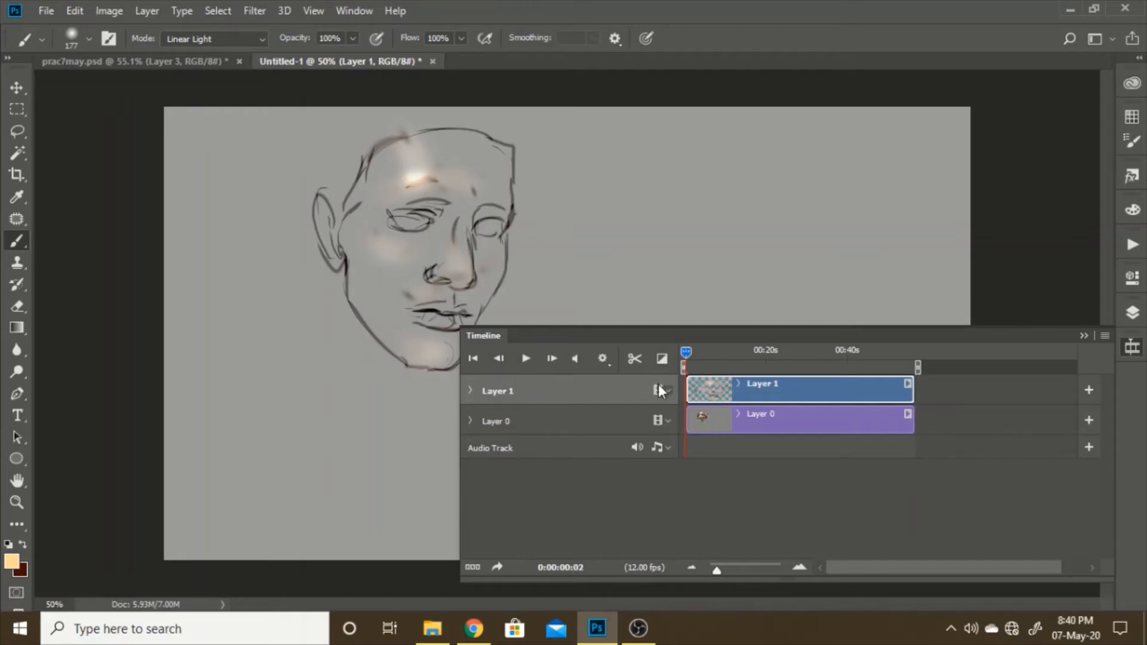
{"action": "left_click", "coordinate": [499, 359]}
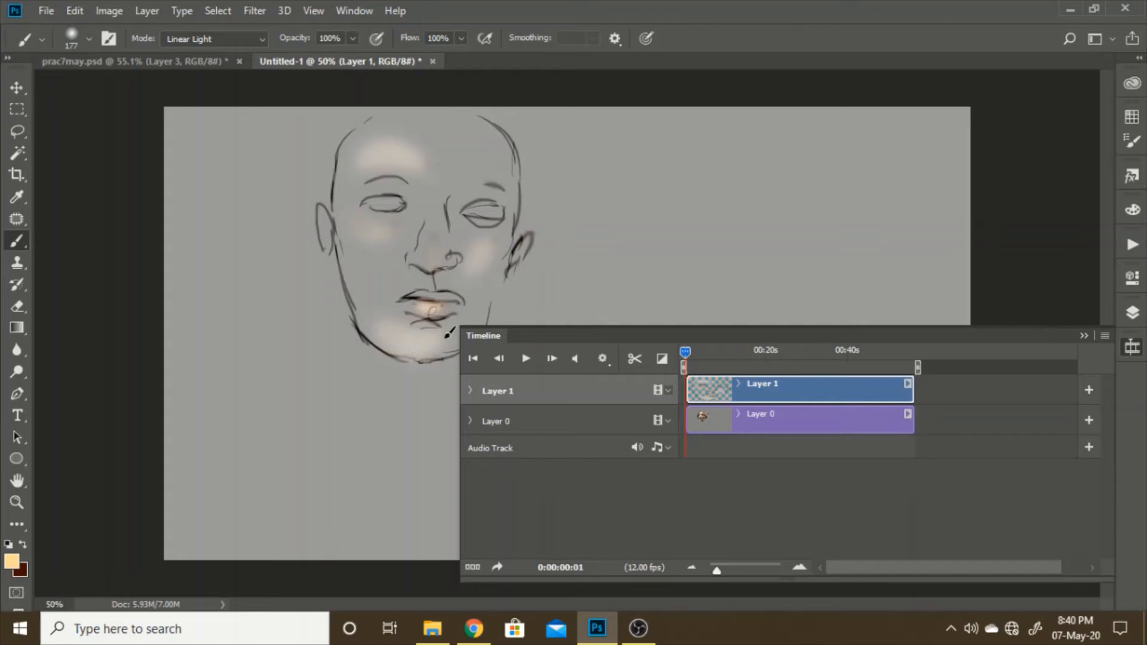
{"action": "left_click", "coordinate": [502, 360]}
{"action": "left_click", "coordinate": [551, 359]}
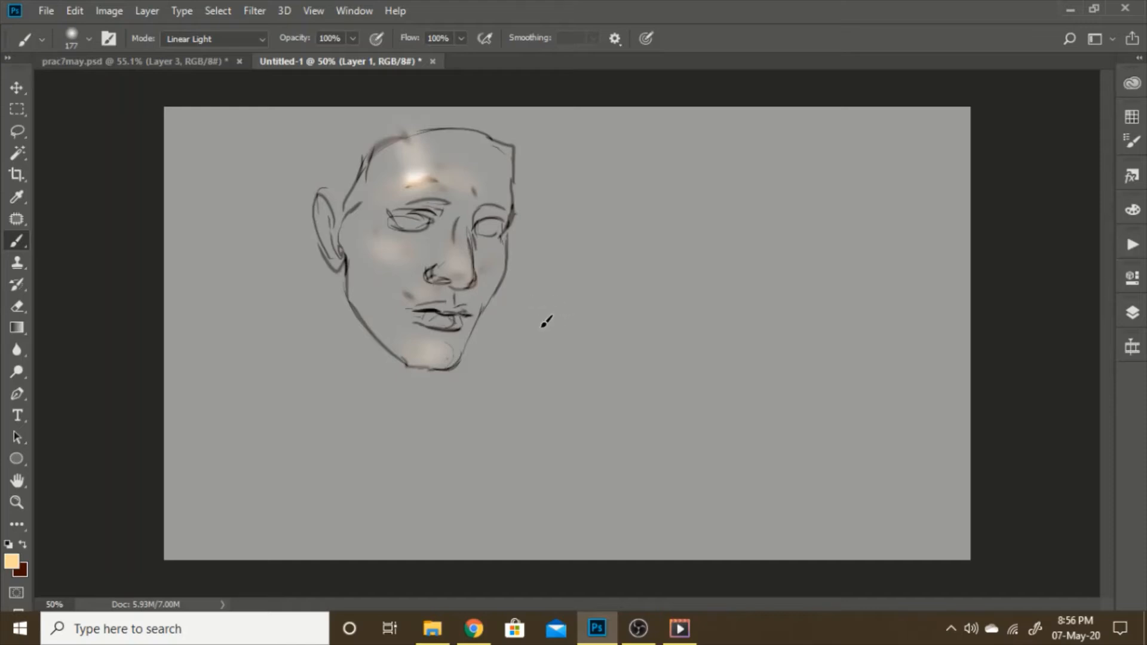
Step: Advance past frame 0:00:00:02 and draw loose brush shapes in the lower part of Layer 1's blank frames
{"action": "left_click", "coordinate": [1131, 349]}
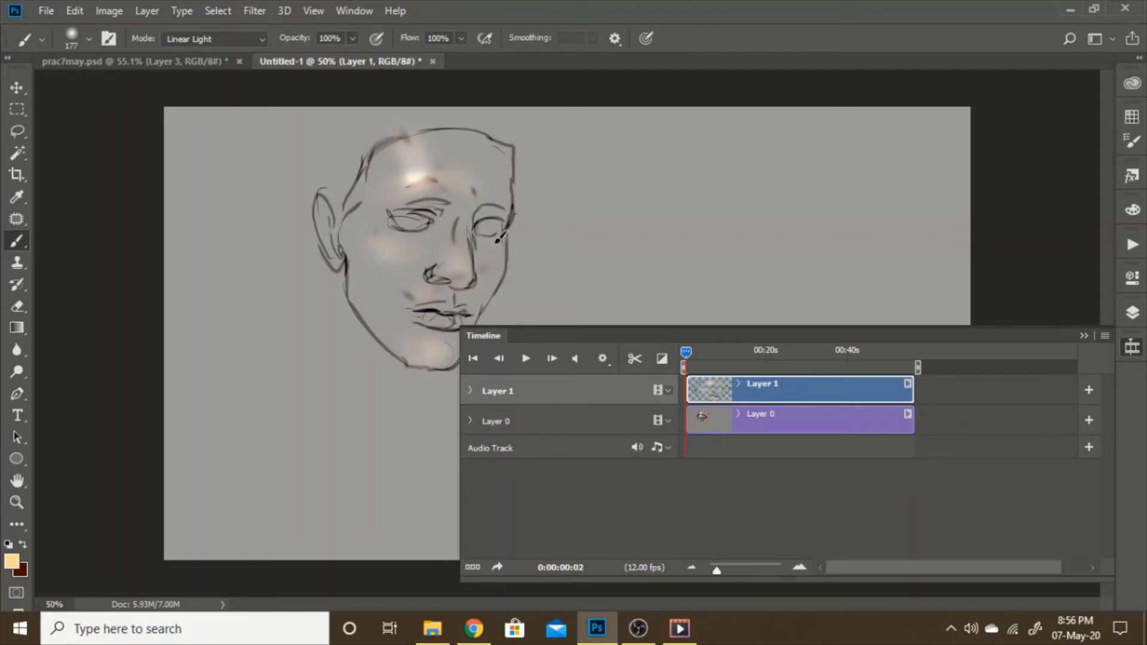
{"action": "key", "text": "Right"}
{"action": "mouse_move", "coordinate": [342, 267]}
{"action": "left_mouse_down"}
{"action": "mouse_move", "coordinate": [351, 236]}
{"action": "mouse_move", "coordinate": [350, 259]}
{"action": "mouse_move", "coordinate": [363, 256]}
{"action": "mouse_move", "coordinate": [290, 317]}
{"action": "mouse_move", "coordinate": [334, 372]}
{"action": "mouse_move", "coordinate": [315, 261]}
{"action": "mouse_move", "coordinate": [361, 258]}
{"action": "mouse_move", "coordinate": [334, 298]}
{"action": "mouse_move", "coordinate": [361, 248]}
{"action": "mouse_move", "coordinate": [393, 383]}
{"action": "mouse_move", "coordinate": [378, 313]}
{"action": "mouse_move", "coordinate": [457, 296]}
{"action": "mouse_move", "coordinate": [446, 428]}
{"action": "mouse_move", "coordinate": [482, 414]}
{"action": "left_mouse_up"}
{"action": "key", "text": "Right"}
{"action": "key", "text": "Right"}
{"action": "left_click", "coordinate": [1129, 350]}
{"action": "key", "text": "Right"}
{"action": "key", "text": "Right"}
{"action": "key", "text": "Right"}
{"action": "key", "text": "Right"}
{"action": "mouse_move", "coordinate": [555, 414]}
{"action": "left_mouse_down"}
{"action": "mouse_move", "coordinate": [485, 487]}
{"action": "mouse_move", "coordinate": [482, 437]}
{"action": "mouse_move", "coordinate": [541, 441]}
{"action": "left_mouse_up"}
Step: Draw a circle on each of two further blank frames, placing each one farther right across the canvas
{"action": "key", "text": "Right"}
{"action": "key", "text": "Right"}
{"action": "mouse_move", "coordinate": [592, 468]}
{"action": "left_mouse_down"}
{"action": "mouse_move", "coordinate": [593, 525]}
{"action": "mouse_move", "coordinate": [507, 512]}
{"action": "mouse_move", "coordinate": [571, 533]}
{"action": "mouse_move", "coordinate": [564, 482]}
{"action": "mouse_move", "coordinate": [663, 480]}
{"action": "mouse_move", "coordinate": [595, 459]}
{"action": "mouse_move", "coordinate": [597, 420]}
{"action": "left_mouse_up"}
{"action": "key", "text": "Right"}
{"action": "key", "text": "Right"}
{"action": "key", "text": "Right"}
{"action": "key", "text": "Right"}
{"action": "left_click_drag", "start_coordinate": [677, 396], "coordinate": [692, 411]}
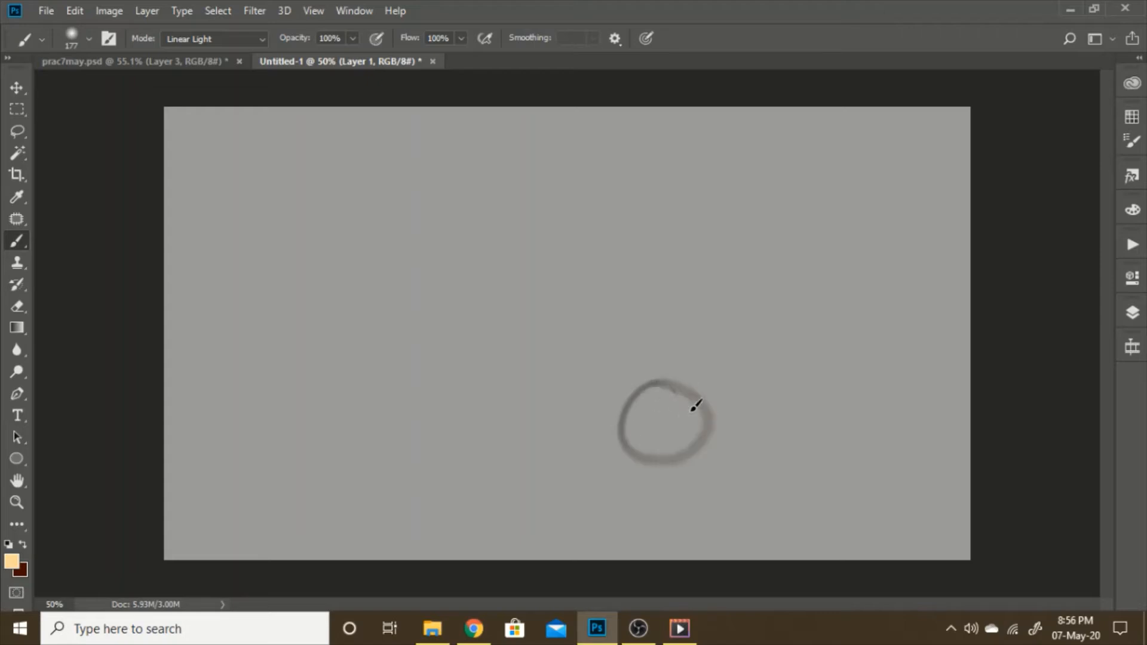
Step: Continue the moving circle up to frame 0:00:01:08 of Layer 1, drawing one per blank frame and shifting each farther right
{"action": "key", "text": "ctrl+z"}
{"action": "mouse_move", "coordinate": [698, 364]}
{"action": "left_mouse_down"}
{"action": "mouse_move", "coordinate": [660, 420]}
{"action": "mouse_move", "coordinate": [710, 382]}
{"action": "mouse_move", "coordinate": [773, 372]}
{"action": "mouse_move", "coordinate": [708, 349]}
{"action": "left_mouse_up"}
{"action": "key", "text": "ctrl+z"}
{"action": "key", "text": "ctrl+z"}
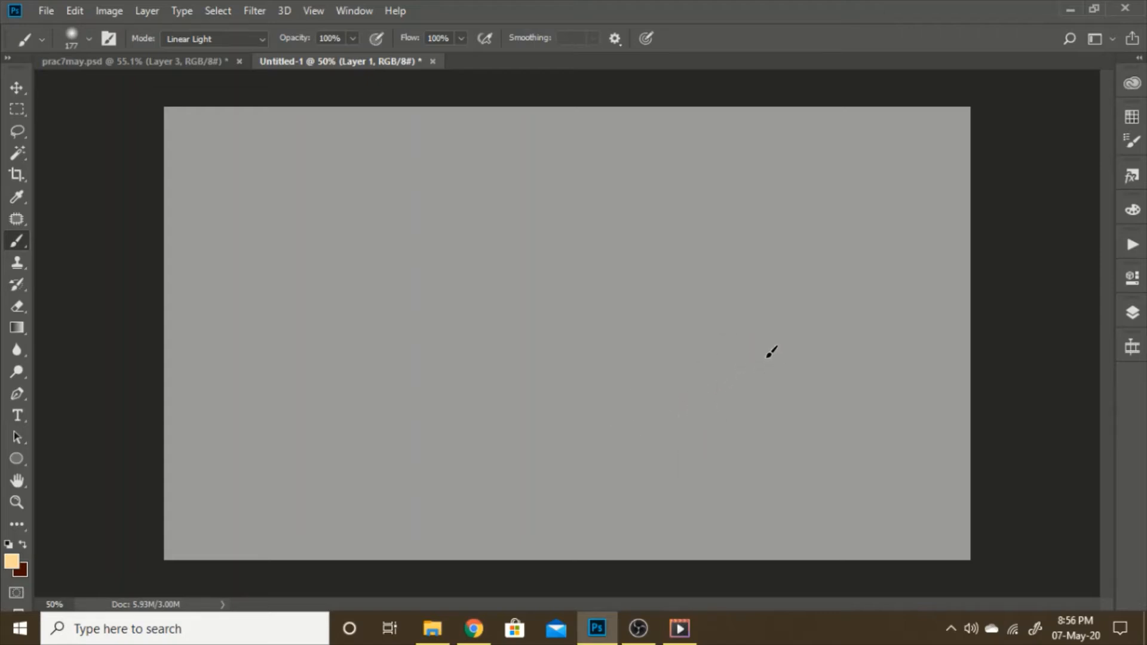
{"action": "left_click_drag", "start_coordinate": [787, 327], "coordinate": [749, 331]}
{"action": "key", "text": "ctrl+z"}
{"action": "left_click_drag", "start_coordinate": [814, 313], "coordinate": [806, 306]}
{"action": "key", "text": "ctrl+z"}
{"action": "left_click_drag", "start_coordinate": [882, 299], "coordinate": [858, 310]}
Step: Shorten the timeline's work area so it ends just past frame 0:00:01:09, right after the last drawn circle
{"action": "left_click", "coordinate": [1134, 348]}
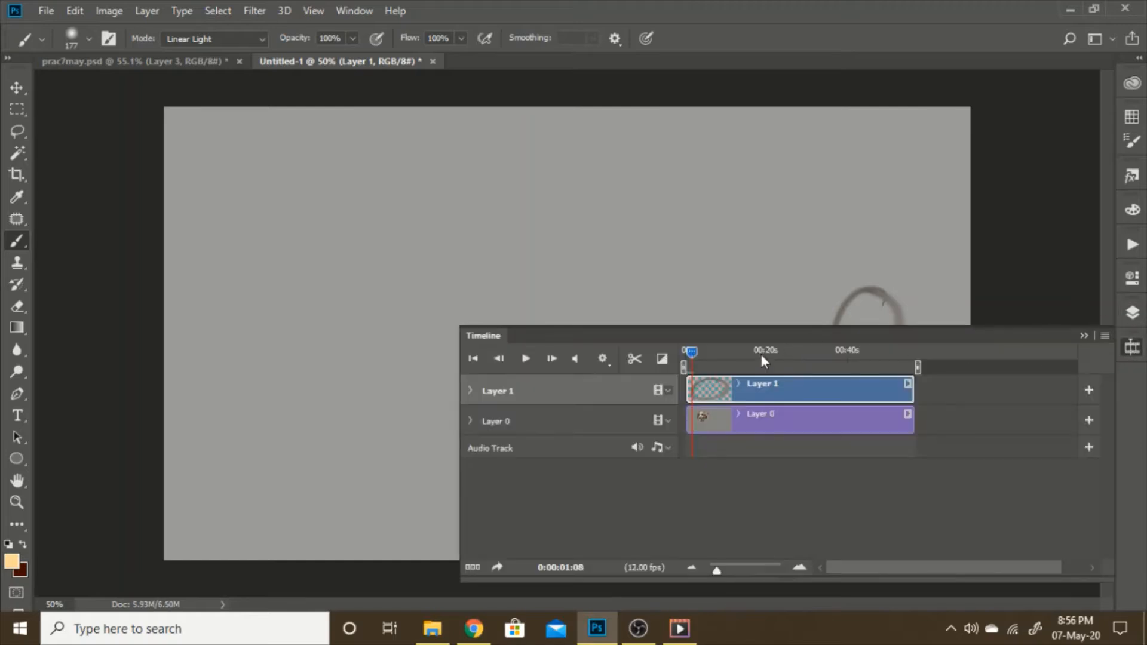
{"action": "left_click_drag", "start_coordinate": [917, 367], "coordinate": [705, 364]}
{"action": "left_click", "coordinate": [801, 567]}
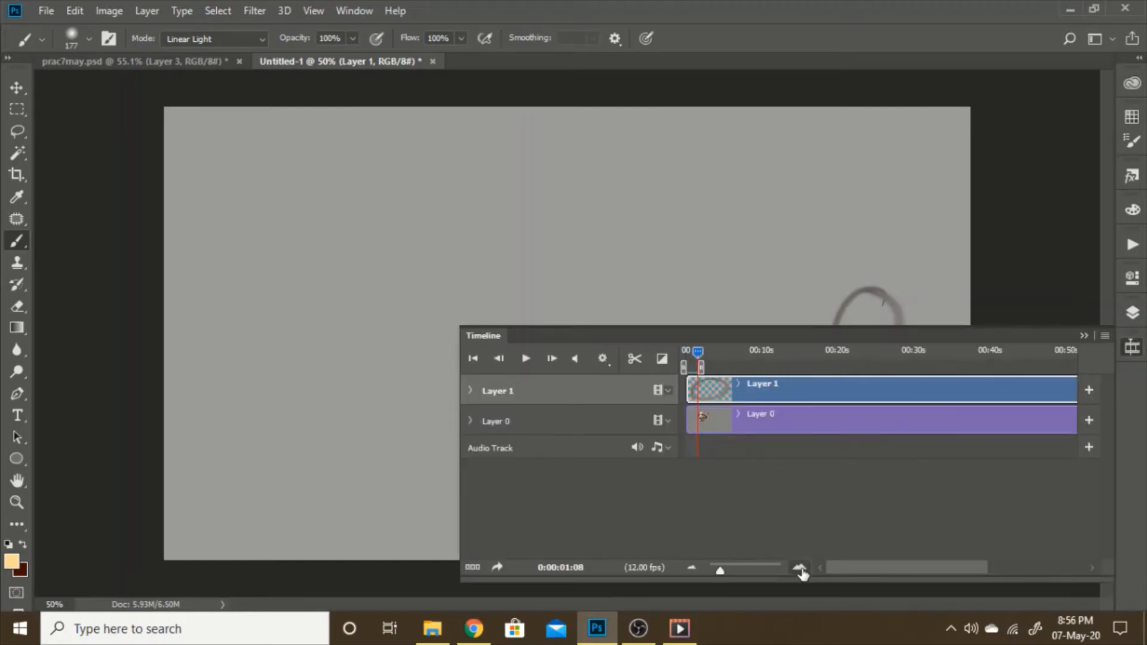
{"action": "left_click", "coordinate": [801, 566]}
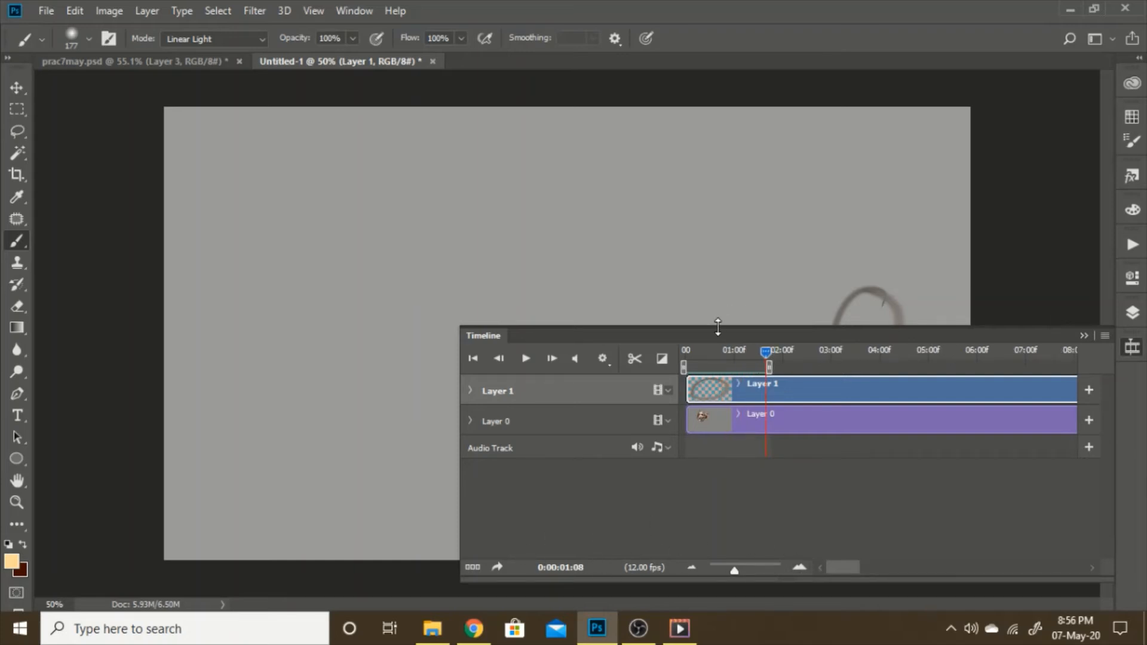
{"action": "mouse_move", "coordinate": [770, 367]}
{"action": "left_mouse_down"}
{"action": "mouse_move", "coordinate": [777, 386]}
{"action": "mouse_move", "coordinate": [771, 367]}
{"action": "left_mouse_up"}
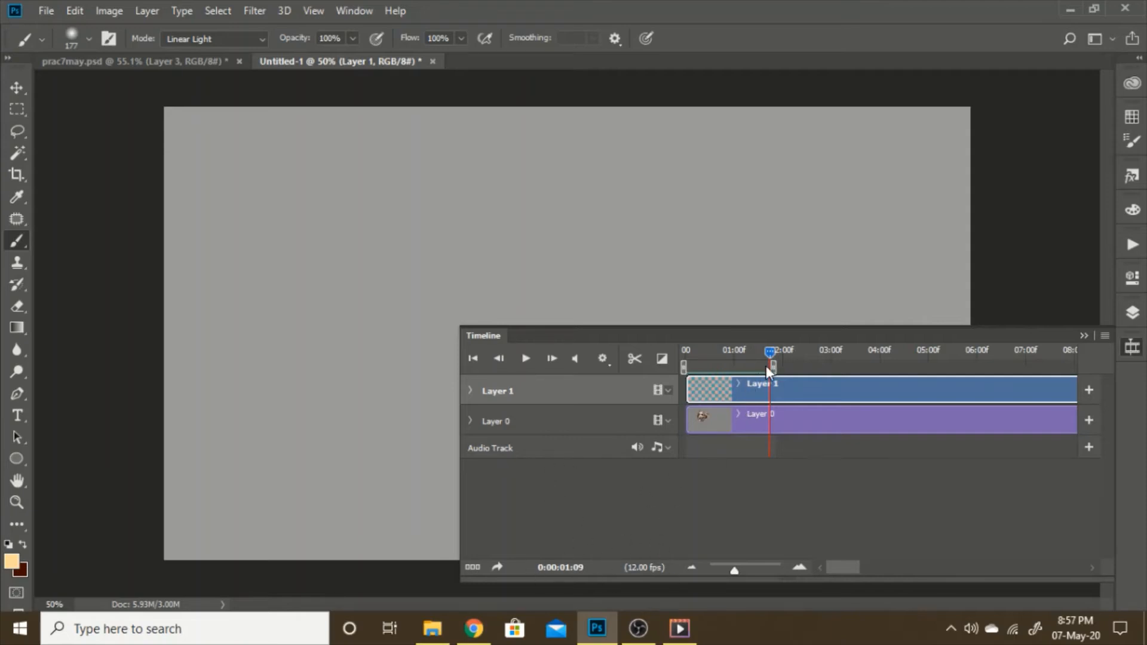
Step: Return the playhead to 0:00:00:00 and play the drawn animation over the full canvas
{"action": "left_click_drag", "start_coordinate": [770, 351], "coordinate": [683, 361]}
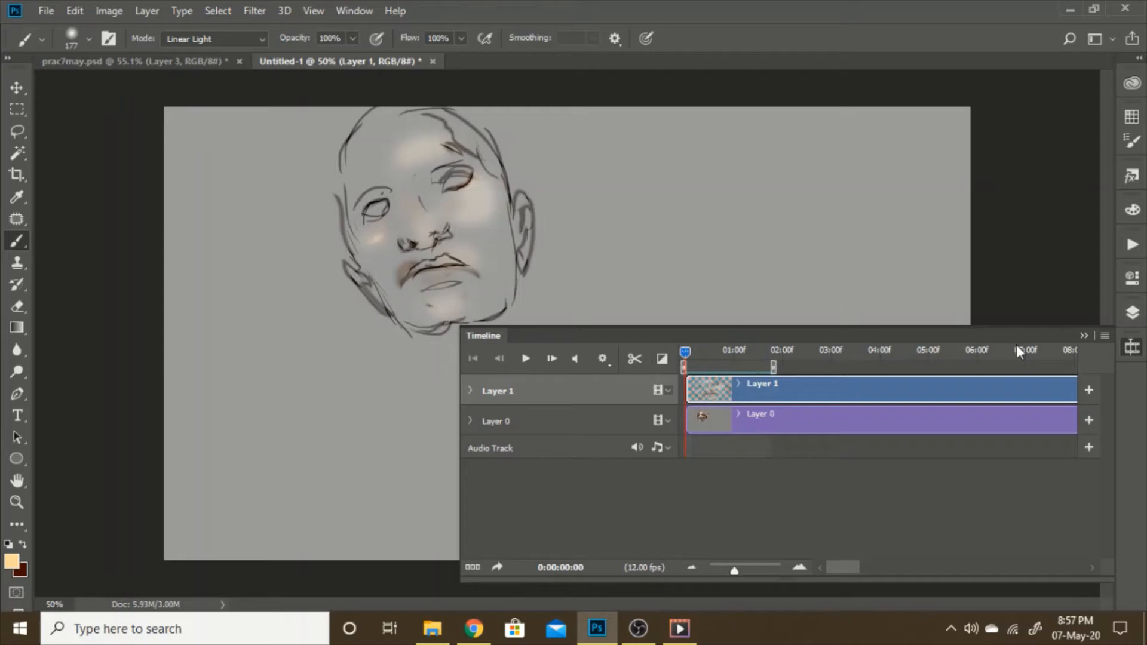
{"action": "left_click", "coordinate": [1132, 347]}
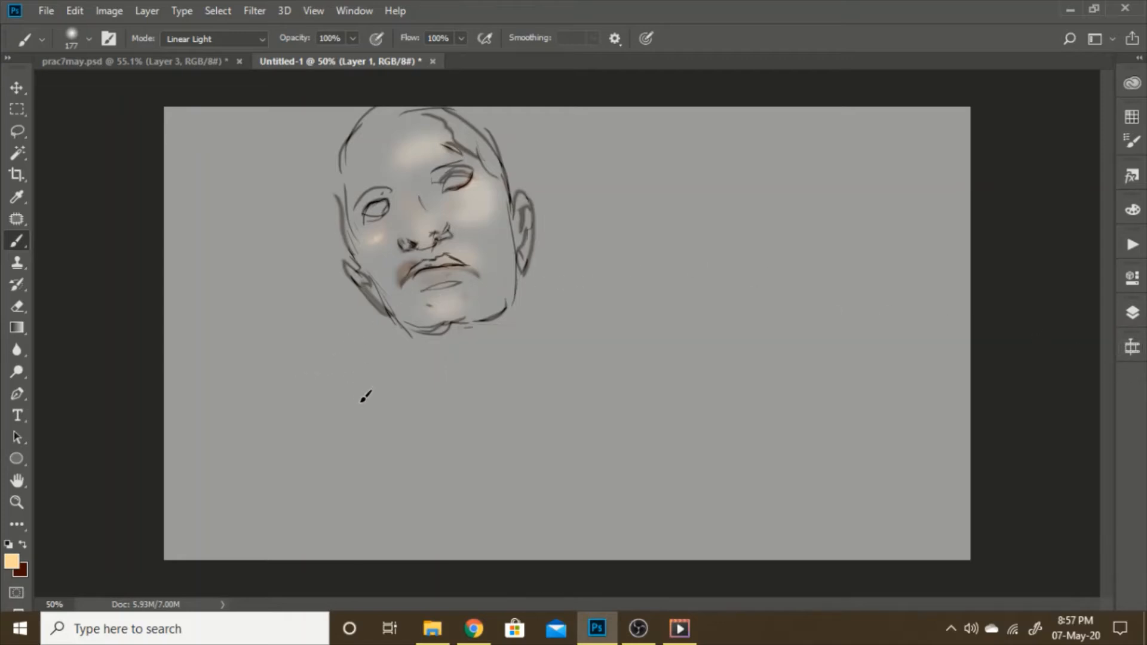
{"action": "key", "text": "space"}
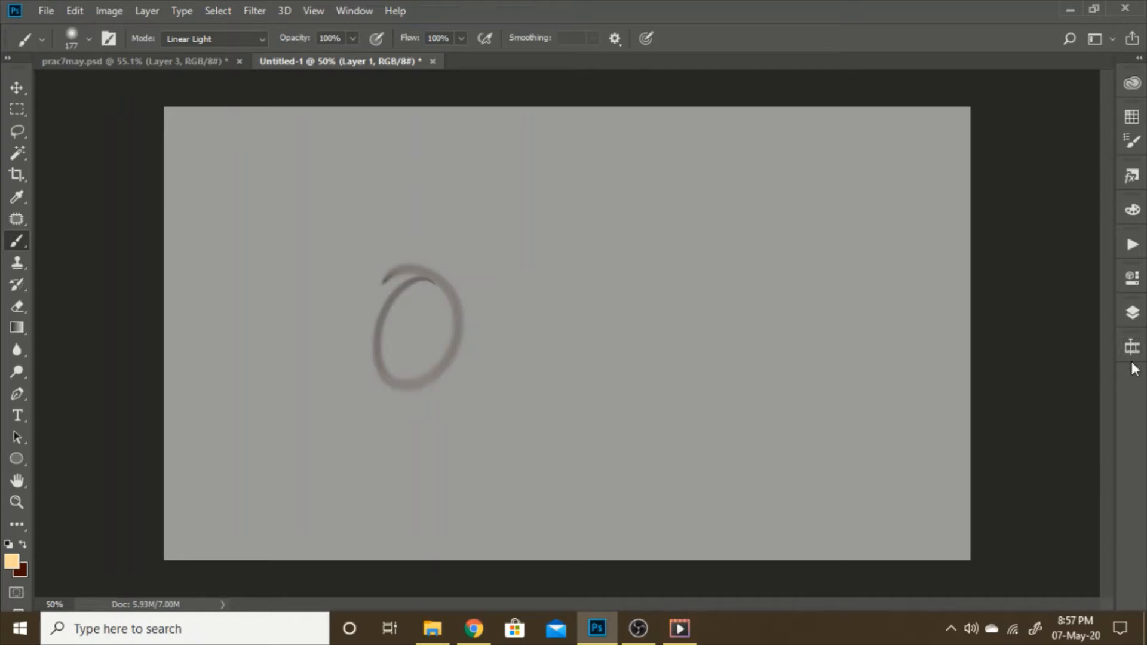
Step: Move the playhead to 0:00:01:00 and play the moving circle frames from there
{"action": "left_click", "coordinate": [1133, 352]}
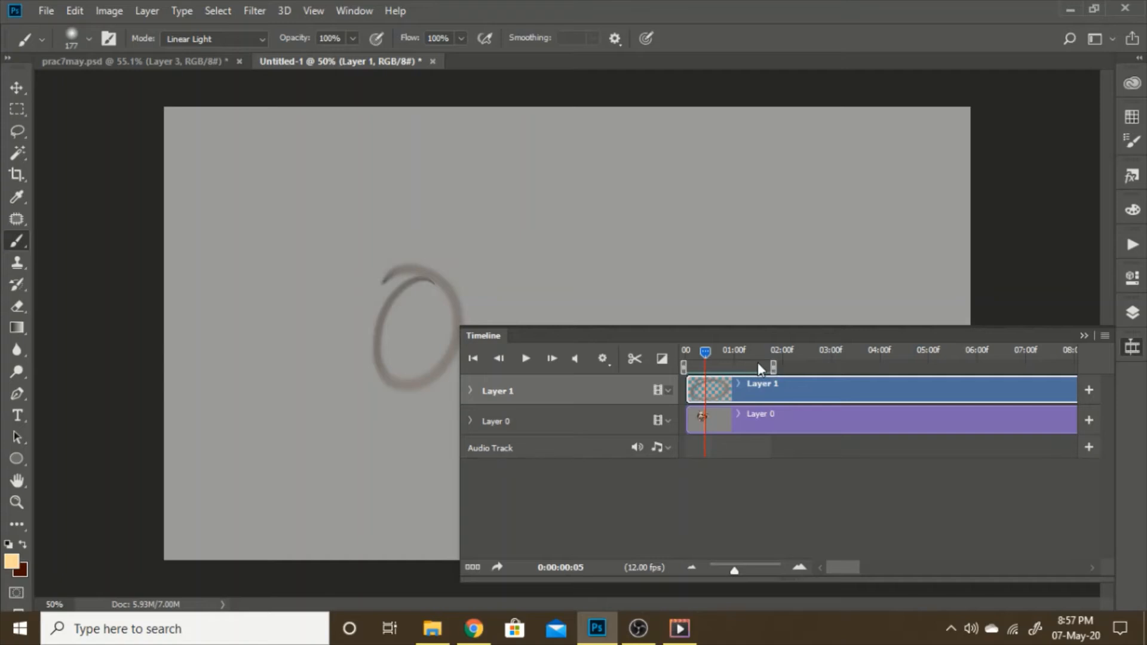
{"action": "left_click", "coordinate": [692, 568]}
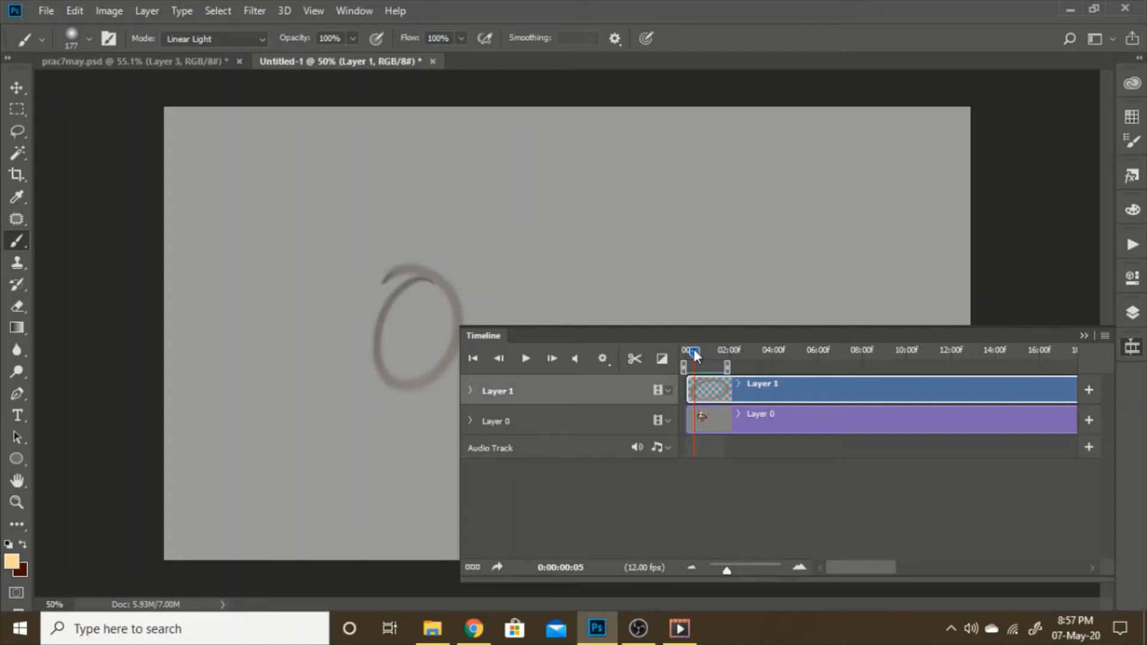
{"action": "mouse_move", "coordinate": [694, 350]}
{"action": "left_mouse_down"}
{"action": "mouse_move", "coordinate": [682, 353]}
{"action": "mouse_move", "coordinate": [768, 367]}
{"action": "mouse_move", "coordinate": [983, 367]}
{"action": "mouse_move", "coordinate": [724, 367]}
{"action": "mouse_move", "coordinate": [707, 356]}
{"action": "left_mouse_up"}
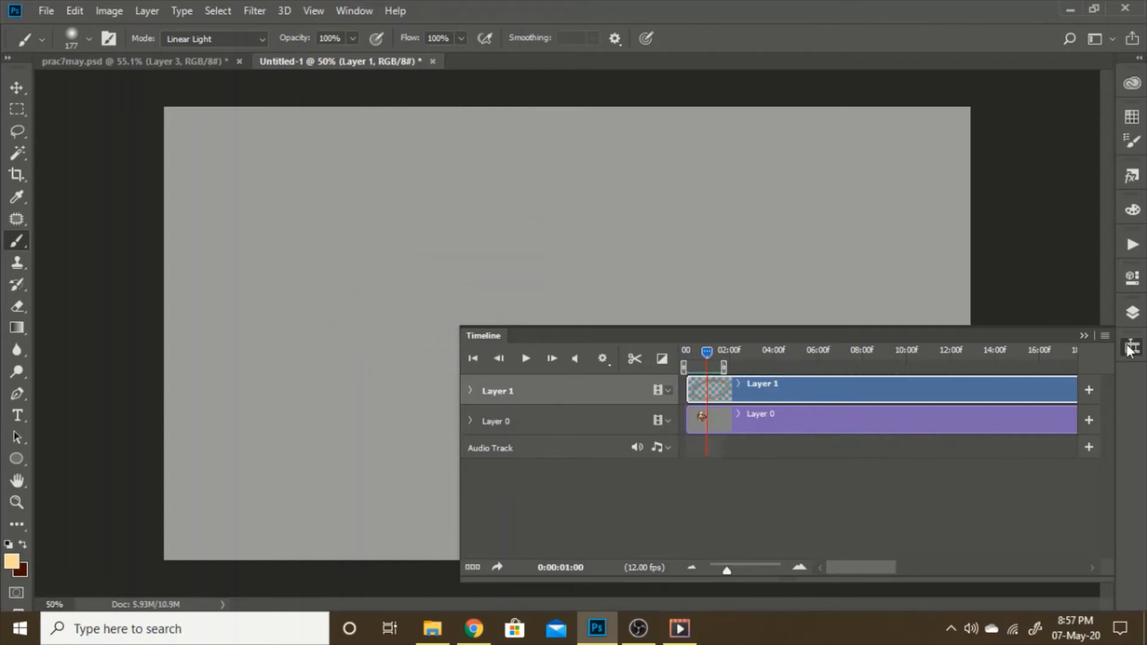
{"action": "left_click", "coordinate": [1128, 346]}
{"action": "key", "text": "space"}
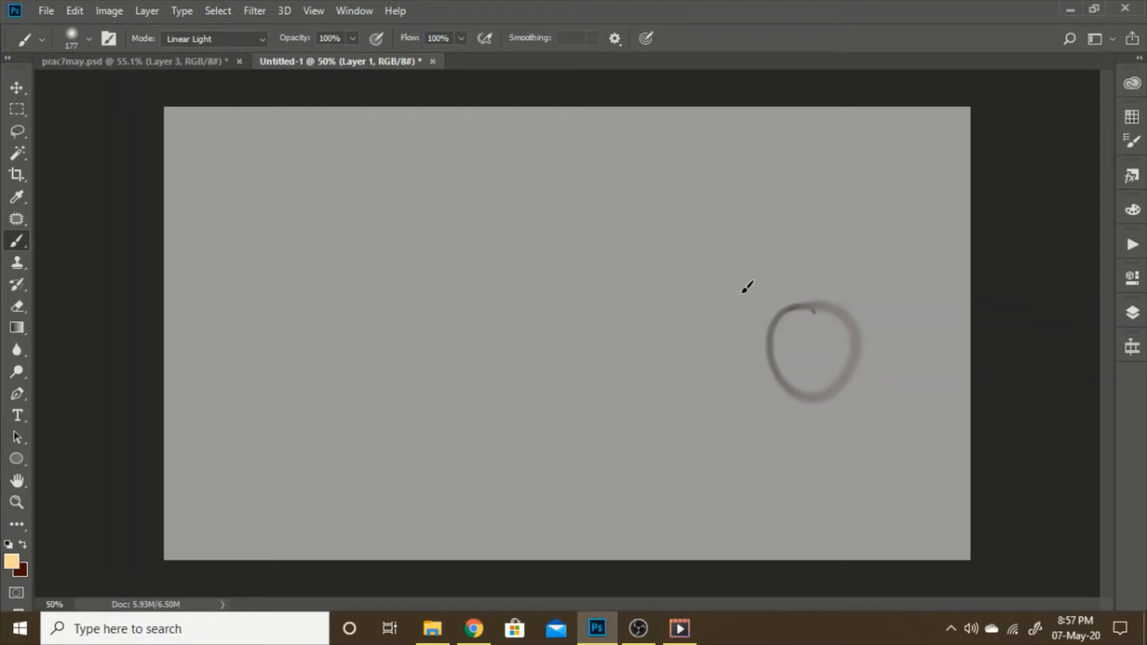
Step: Readjust the end of the work area to just past frame 0:00:01:09 and place the playhead on frame 0:00:01:08
{"action": "left_click", "coordinate": [1131, 350]}
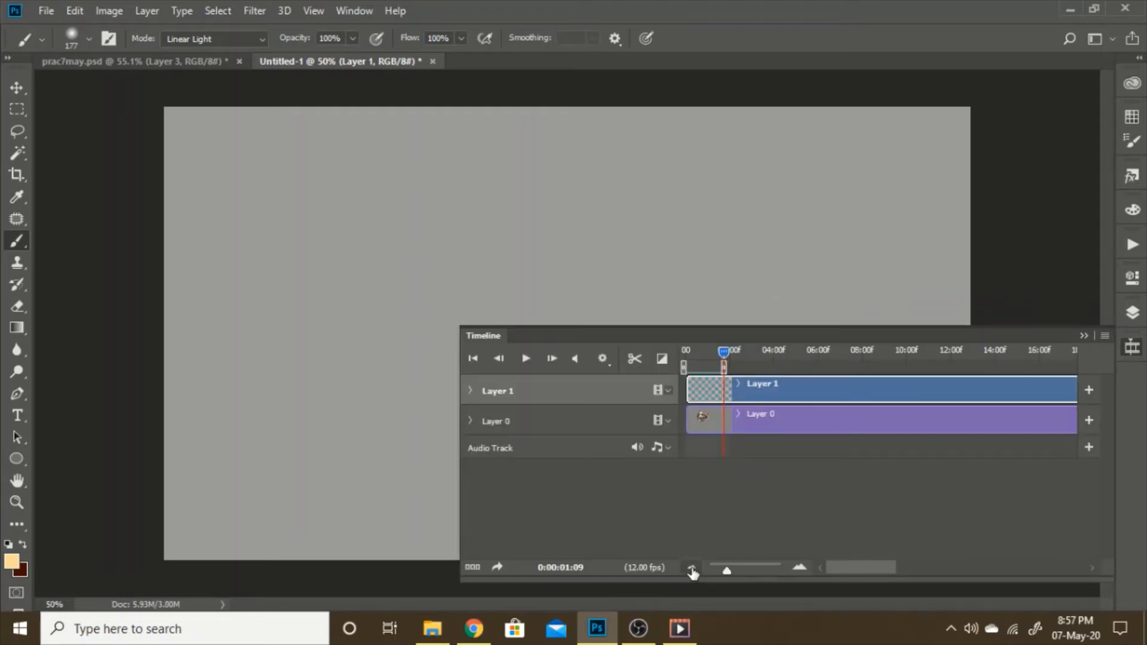
{"action": "left_click", "coordinate": [800, 568]}
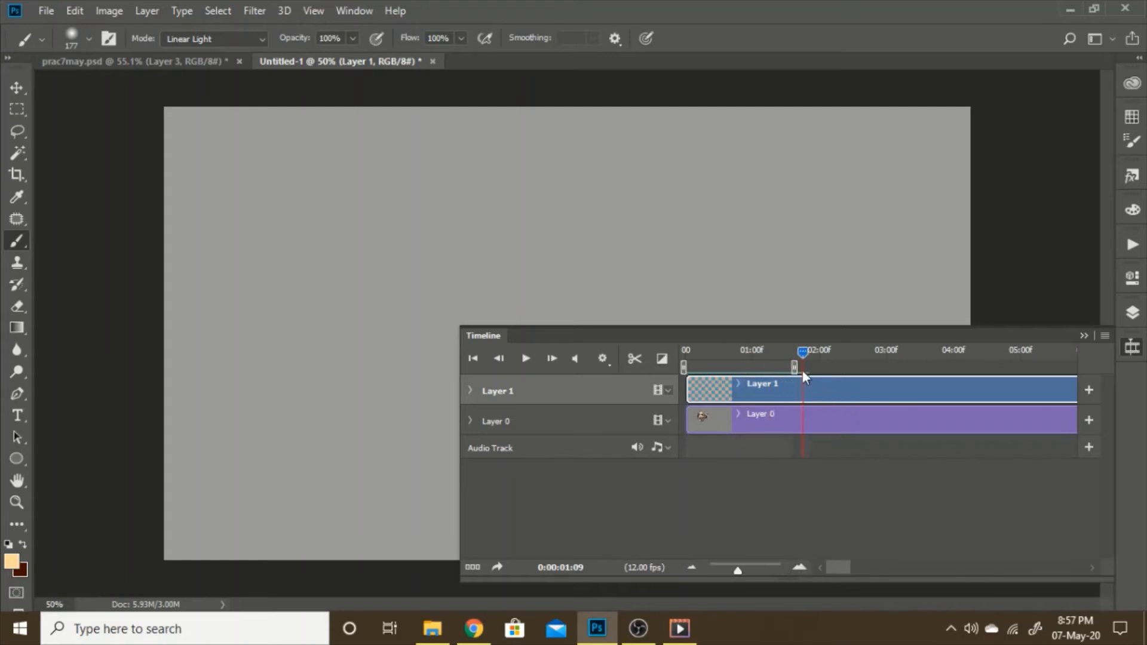
{"action": "mouse_move", "coordinate": [794, 367]}
{"action": "left_mouse_down"}
{"action": "mouse_move", "coordinate": [806, 367]}
{"action": "mouse_move", "coordinate": [800, 350]}
{"action": "mouse_move", "coordinate": [795, 367]}
{"action": "mouse_move", "coordinate": [805, 367]}
{"action": "mouse_move", "coordinate": [798, 352]}
{"action": "left_mouse_up"}
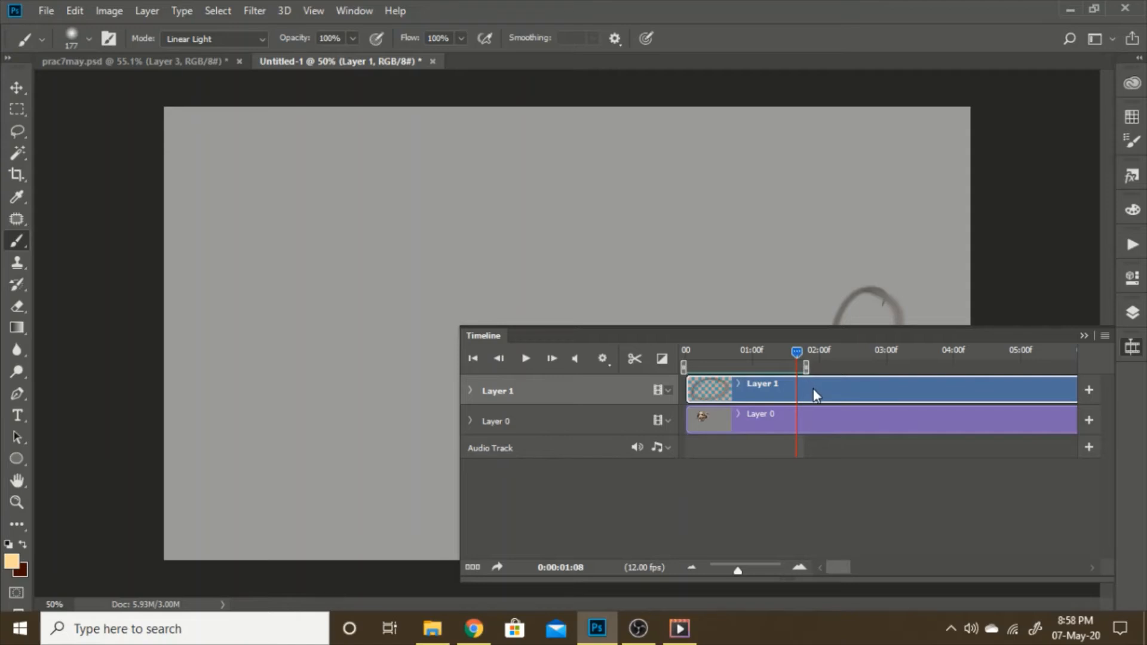
{"action": "left_click", "coordinate": [1132, 348]}
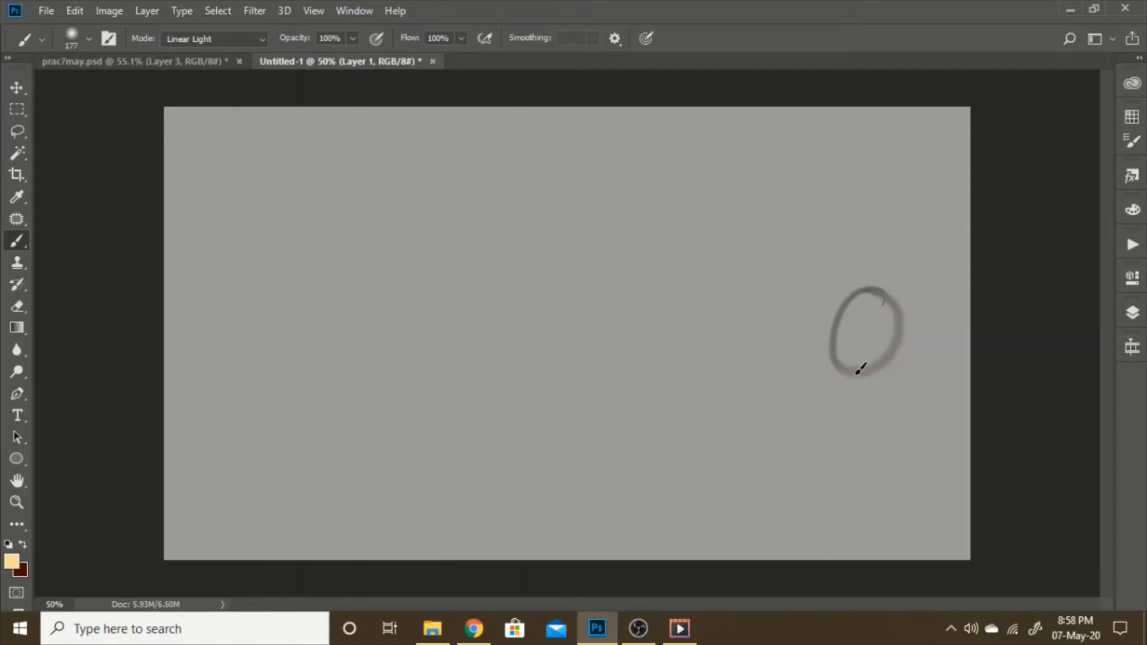
Step: Review the timeline's playback options for resolution and loop playback
{"action": "left_click", "coordinate": [1139, 349]}
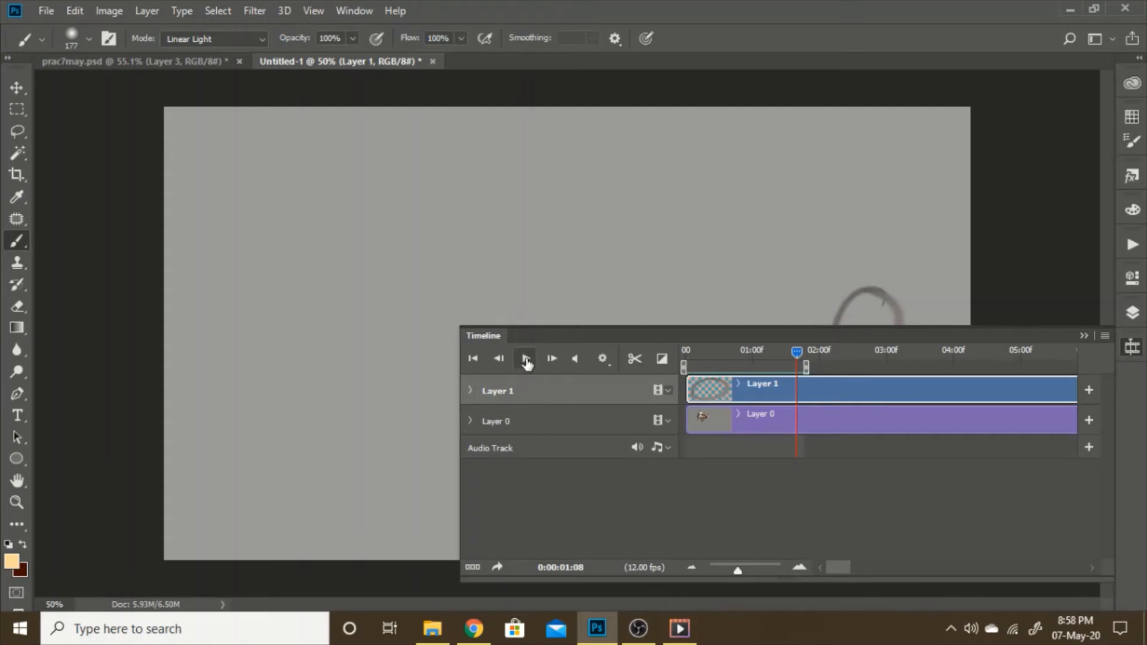
{"action": "left_click", "coordinate": [603, 359]}
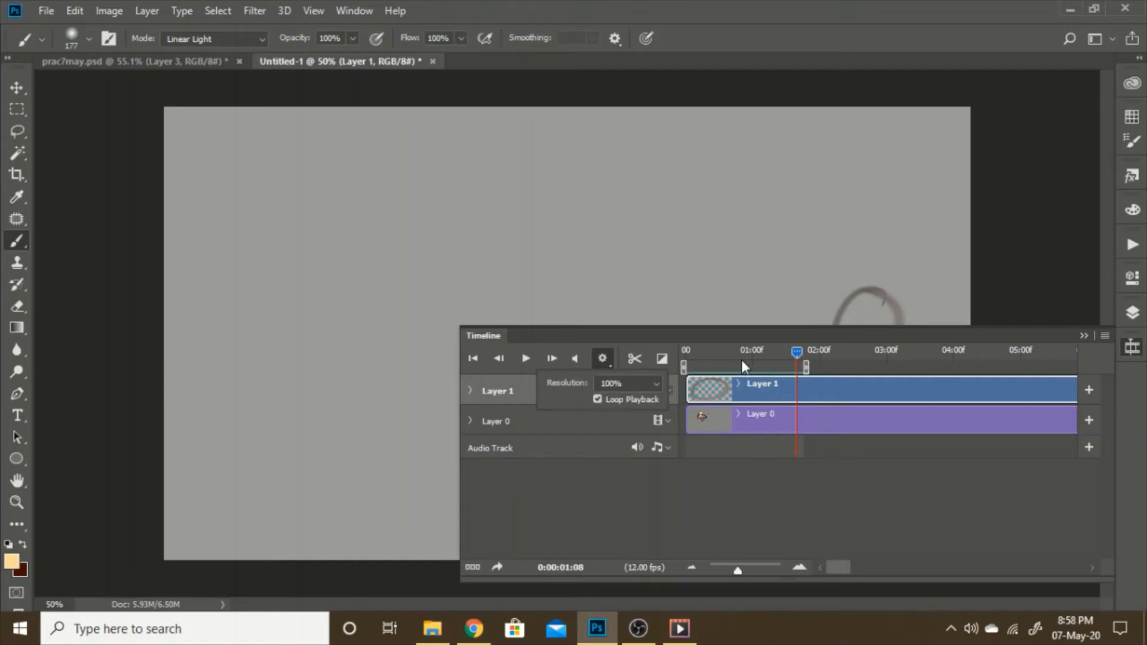
{"action": "left_click", "coordinate": [1133, 347]}
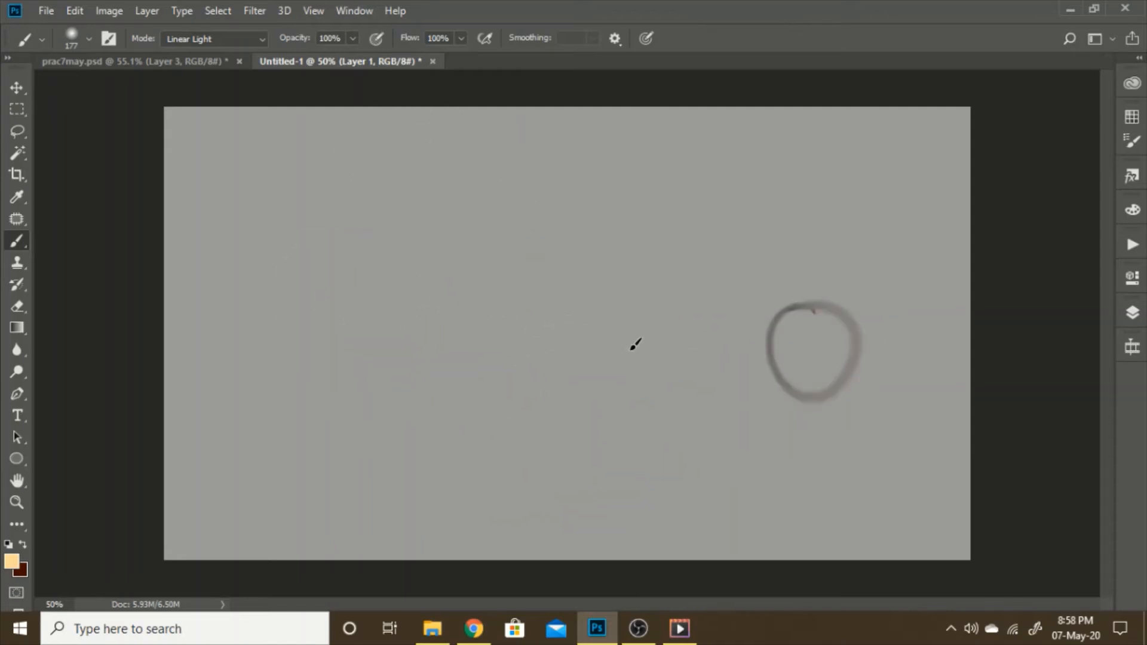
Step: Step back and forth through the last circle frames and stop on the blank frame 0:00:01:09
{"action": "left_click", "coordinate": [1132, 347]}
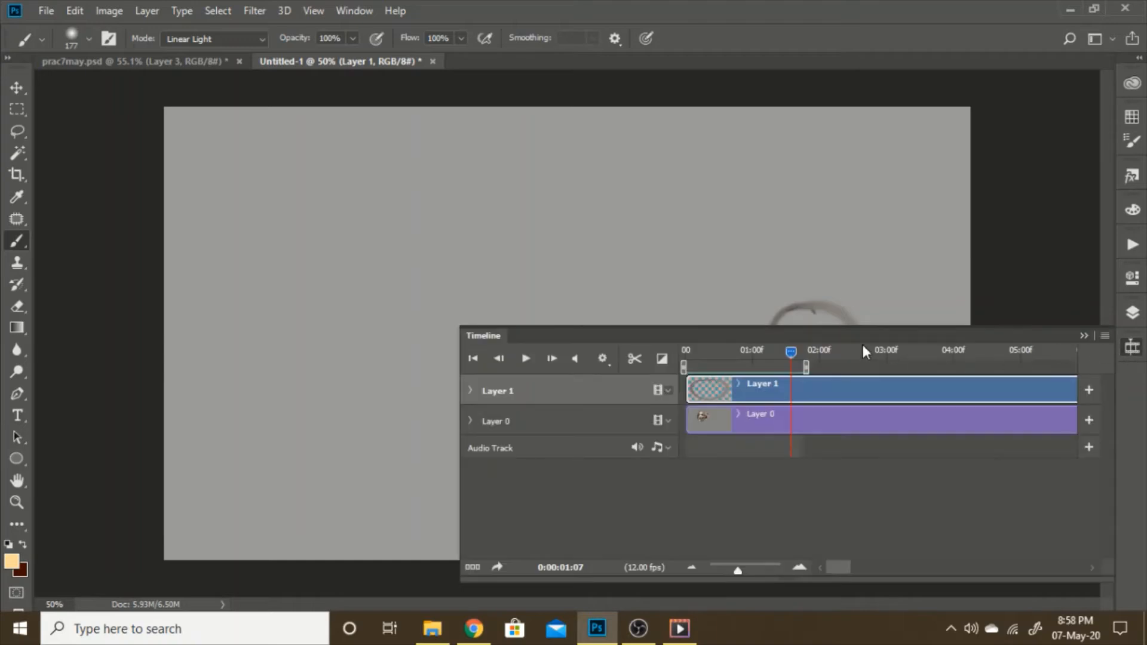
{"action": "key", "text": "Right"}
{"action": "key", "text": "Right"}
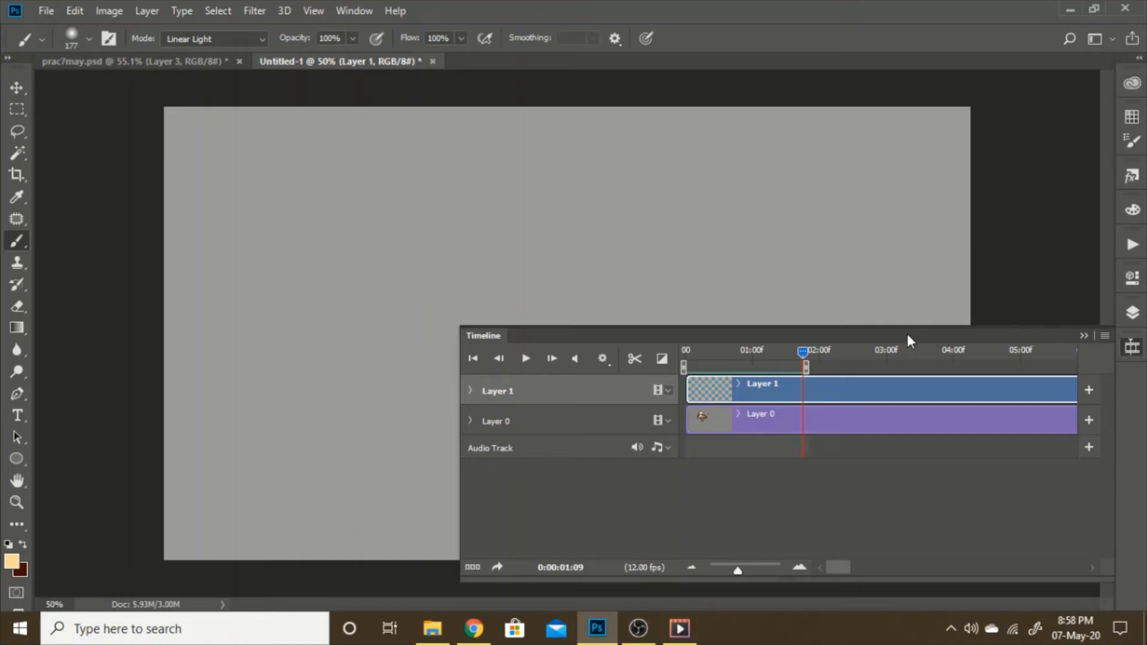
{"action": "key", "text": "Left"}
{"action": "key", "text": "Left"}
{"action": "key", "text": "Left"}
{"action": "key", "text": "Right"}
{"action": "key", "text": "Right"}
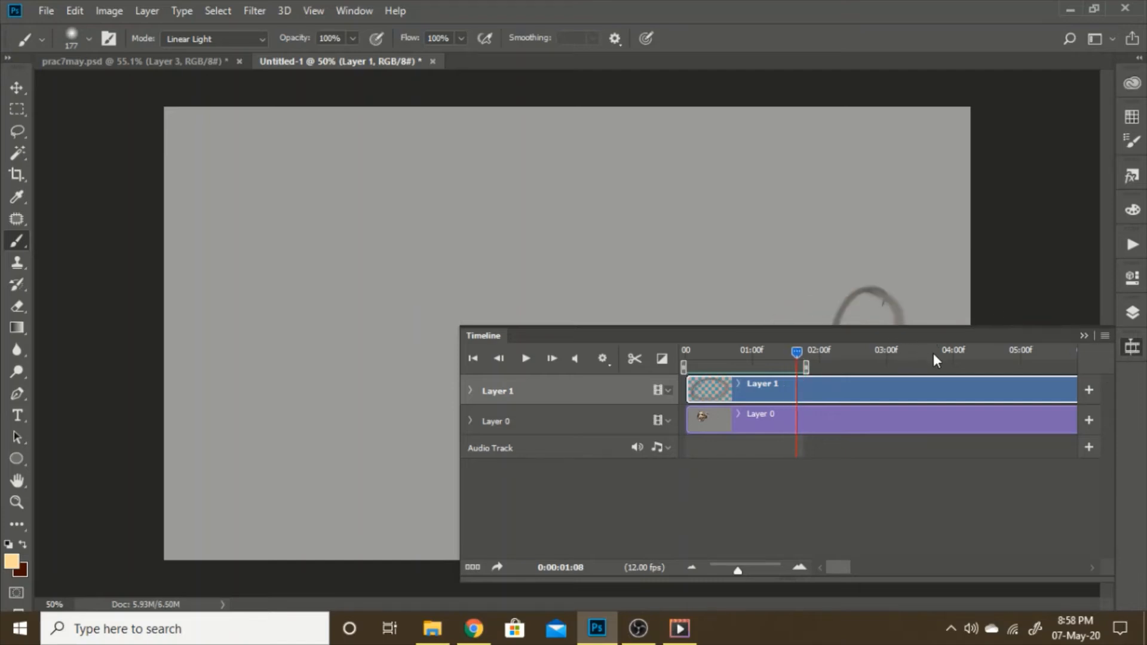
{"action": "key", "text": "Right"}
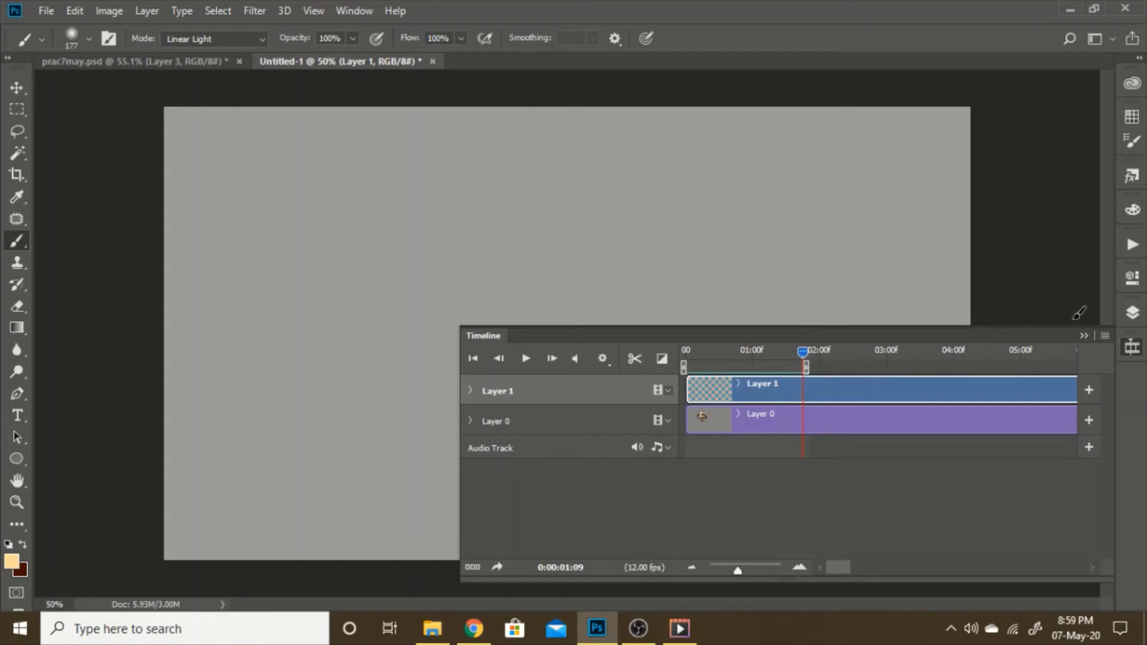
Step: In the onion skin settings, set Frames After to 0 and Max Opacity to 25%
{"action": "left_click", "coordinate": [1105, 336]}
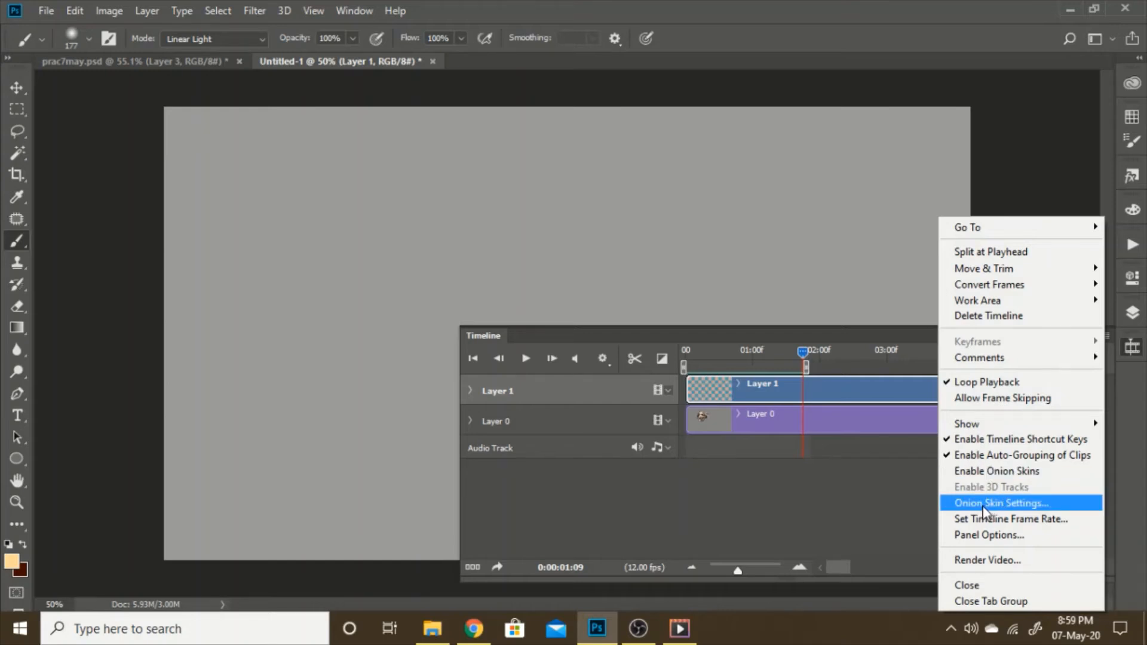
{"action": "left_click", "coordinate": [983, 505]}
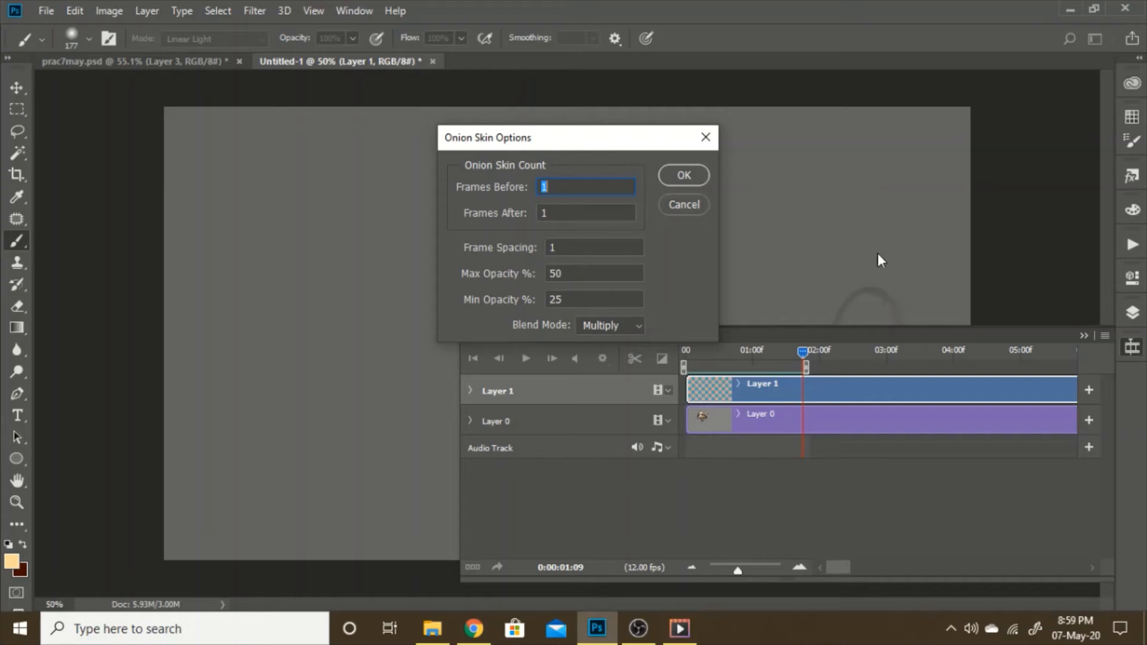
{"action": "left_click", "coordinate": [559, 214]}
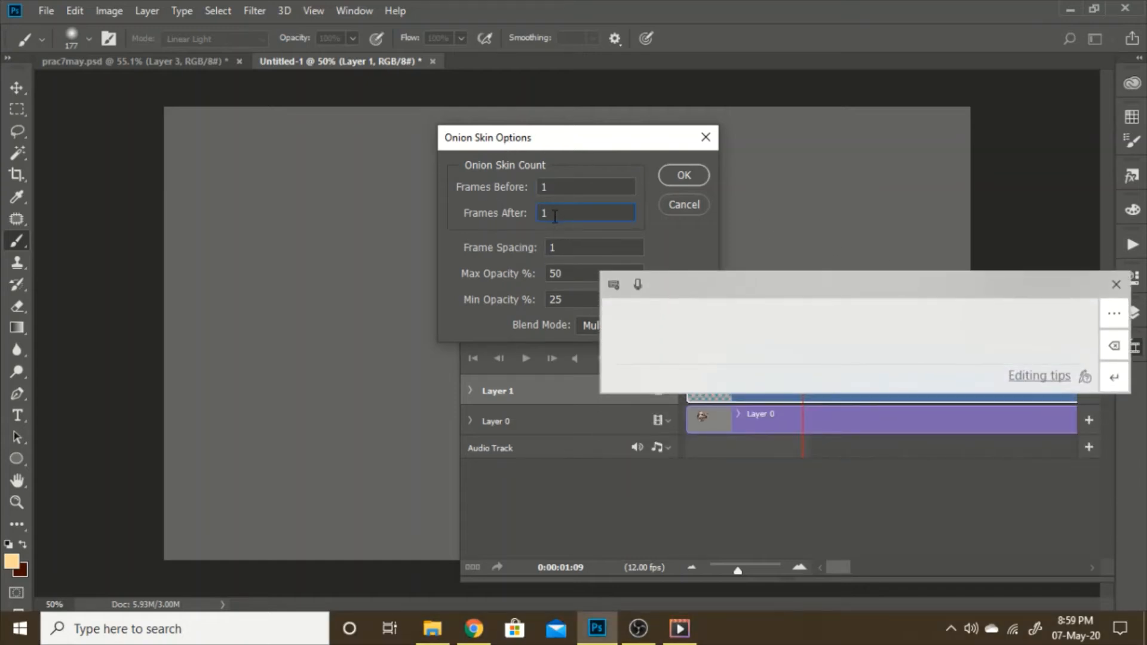
{"action": "left_click_drag", "start_coordinate": [552, 211], "coordinate": [533, 211]}
{"action": "type", "text": "0"}
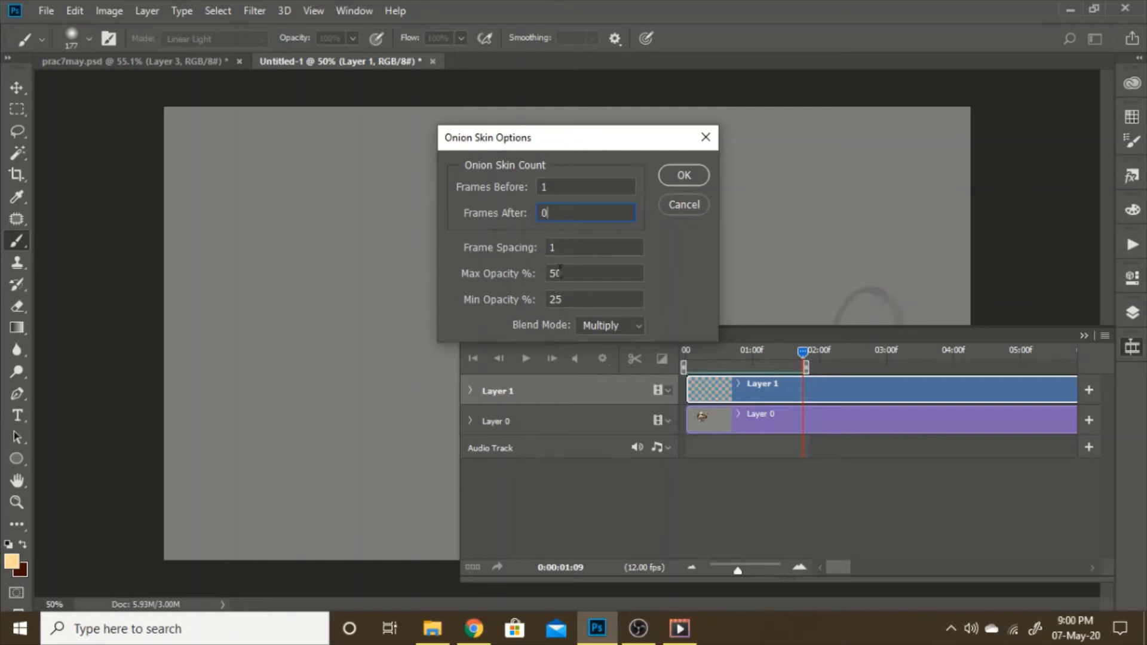
{"action": "left_click", "coordinate": [541, 273]}
{"action": "type", "text": "25"}
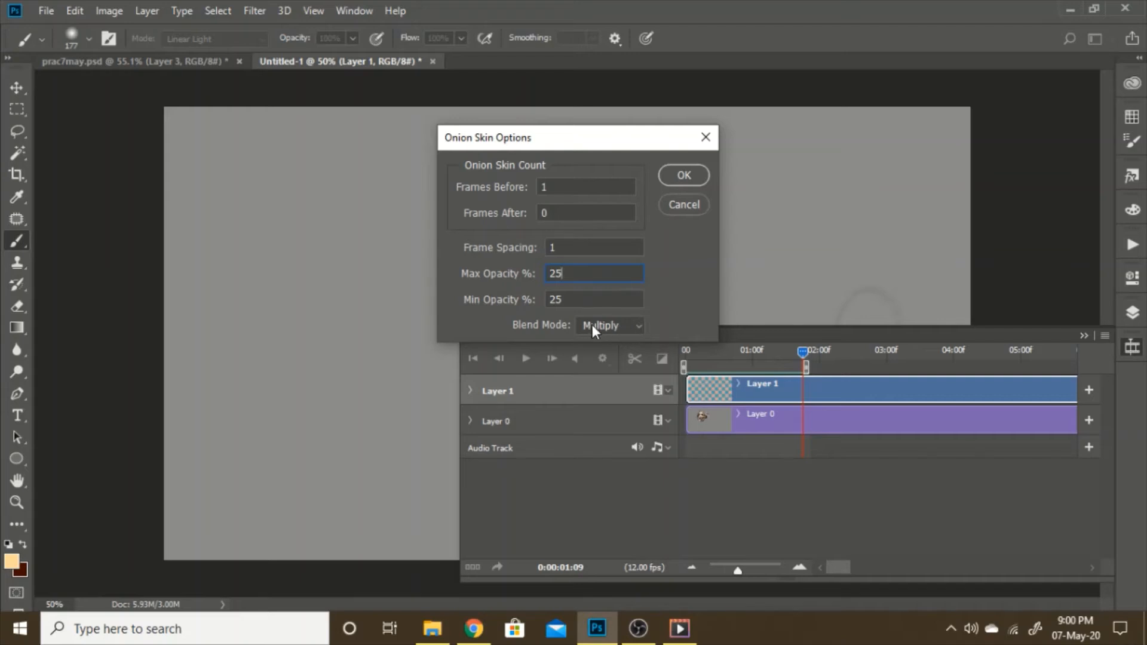
Step: Review the onion skin blend modes, keep Multiply, and apply the onion skin settings
{"action": "left_click", "coordinate": [626, 326]}
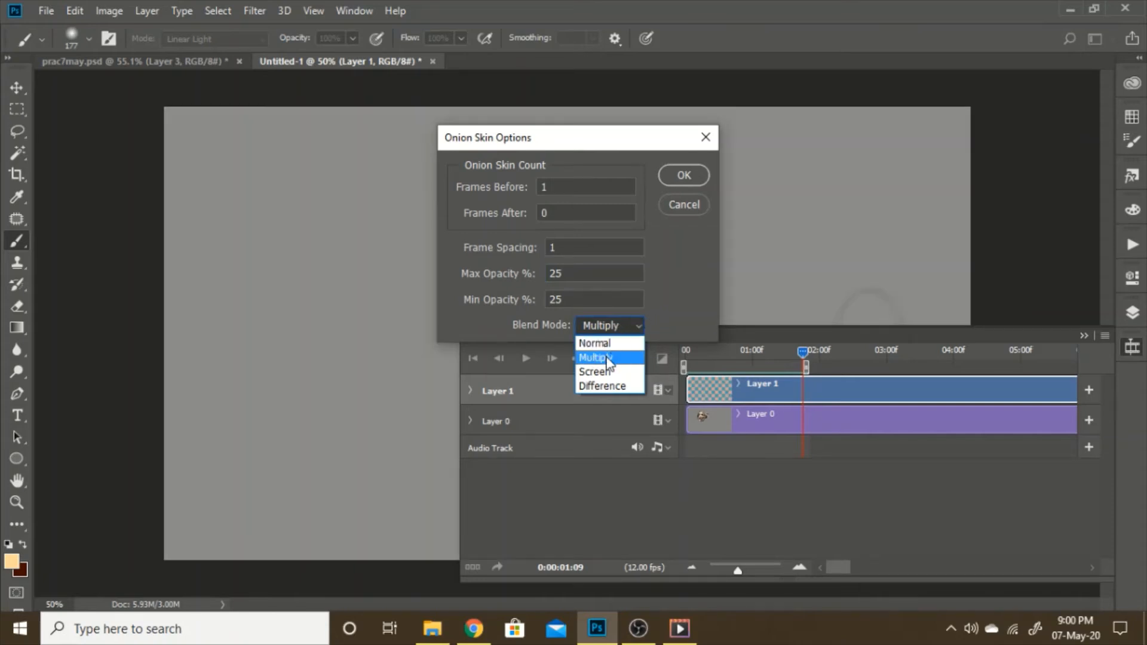
{"action": "left_click", "coordinate": [611, 357]}
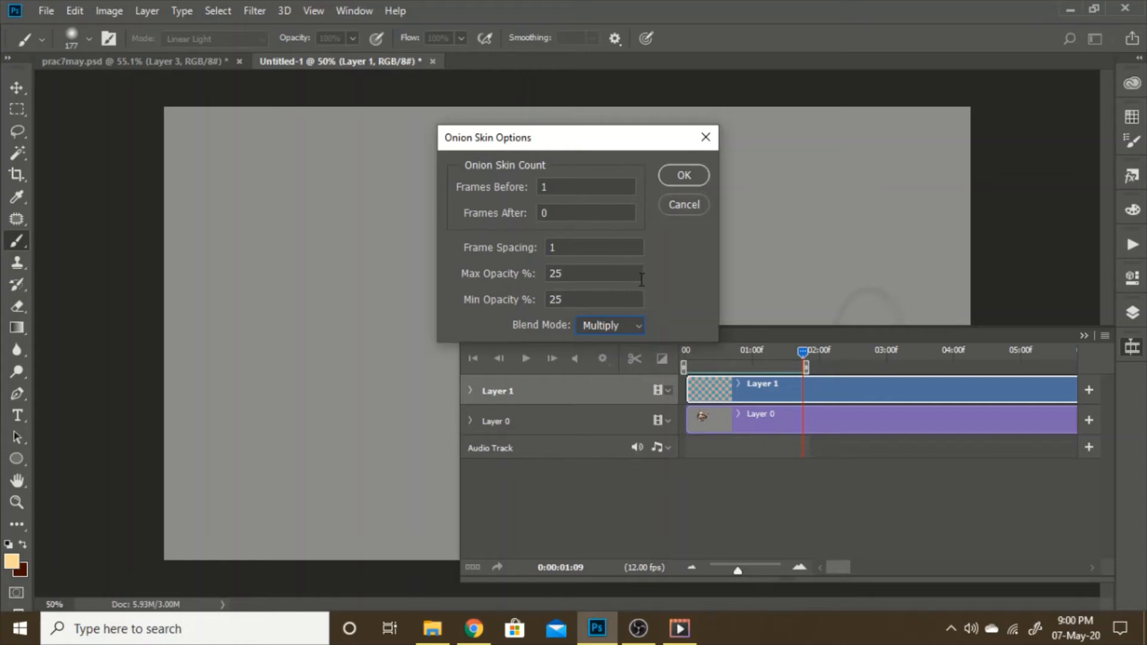
{"action": "left_click", "coordinate": [601, 328]}
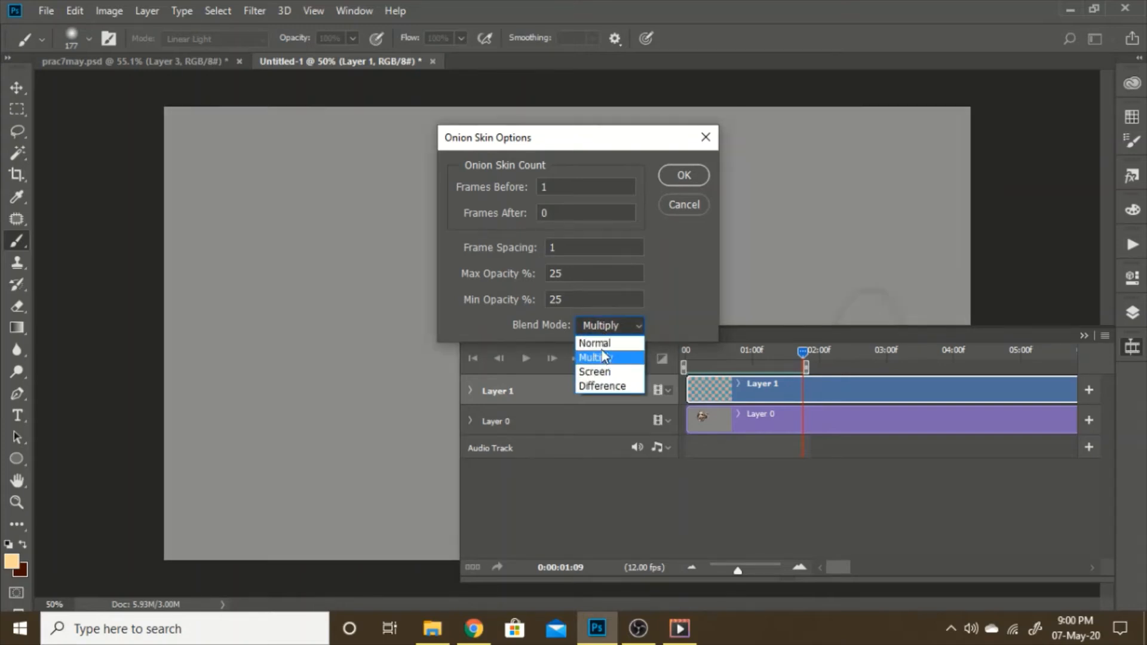
{"action": "left_click", "coordinate": [603, 360]}
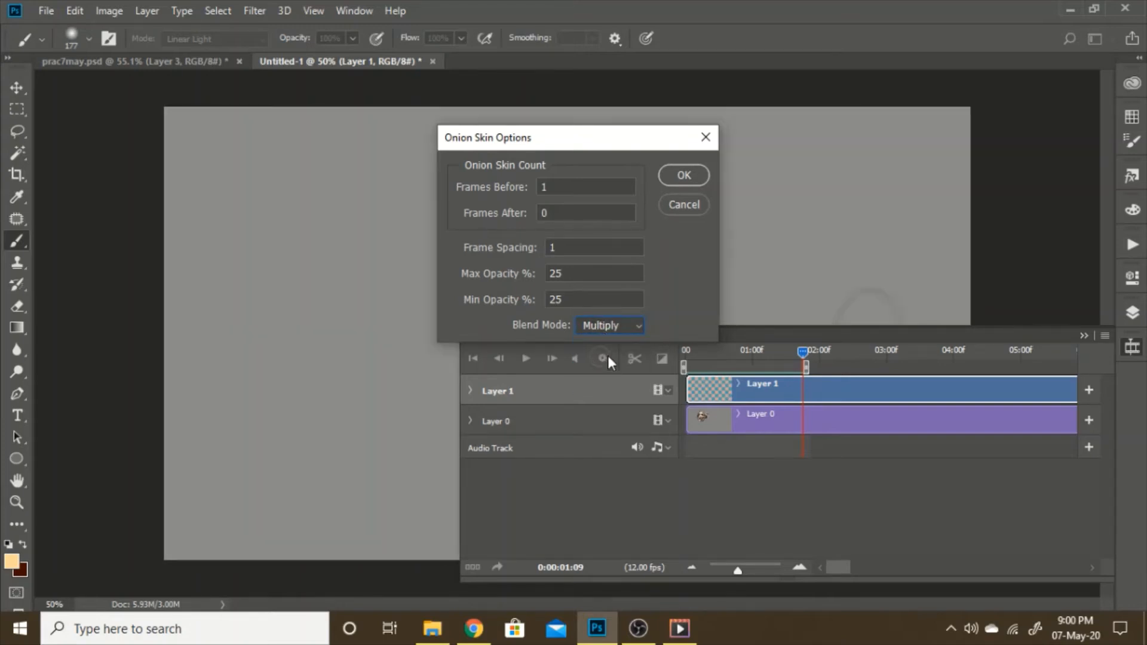
{"action": "left_click", "coordinate": [684, 176]}
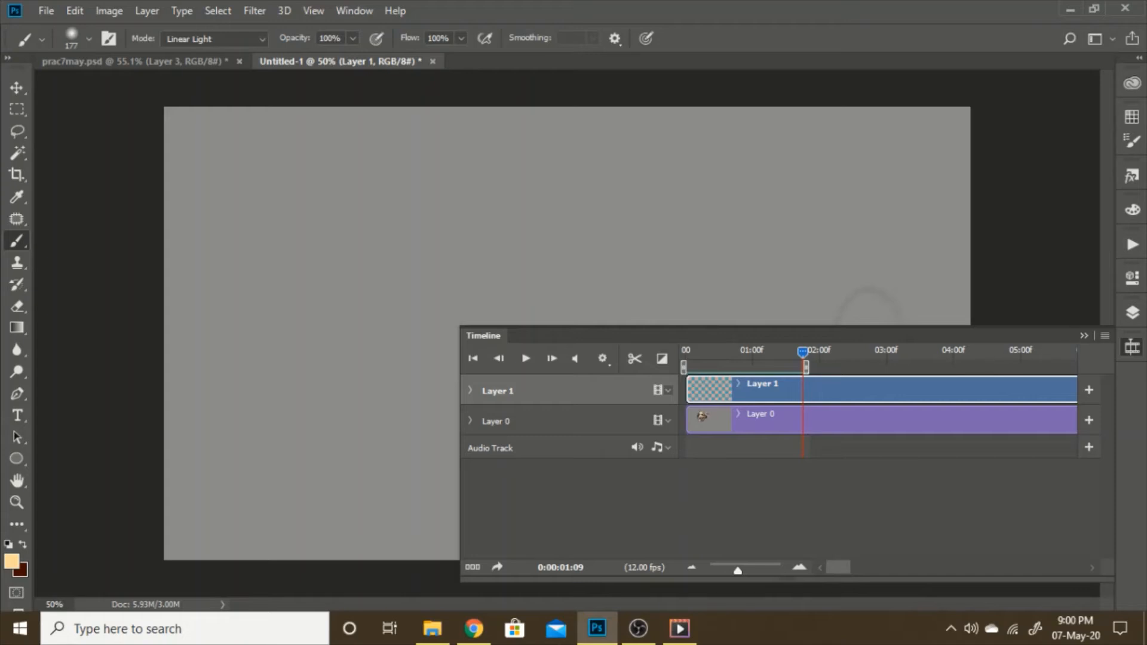
Step: Set the color of Layer 0's Color Overlay effect to ffffff and apply the layer style
{"action": "left_click", "coordinate": [1133, 314]}
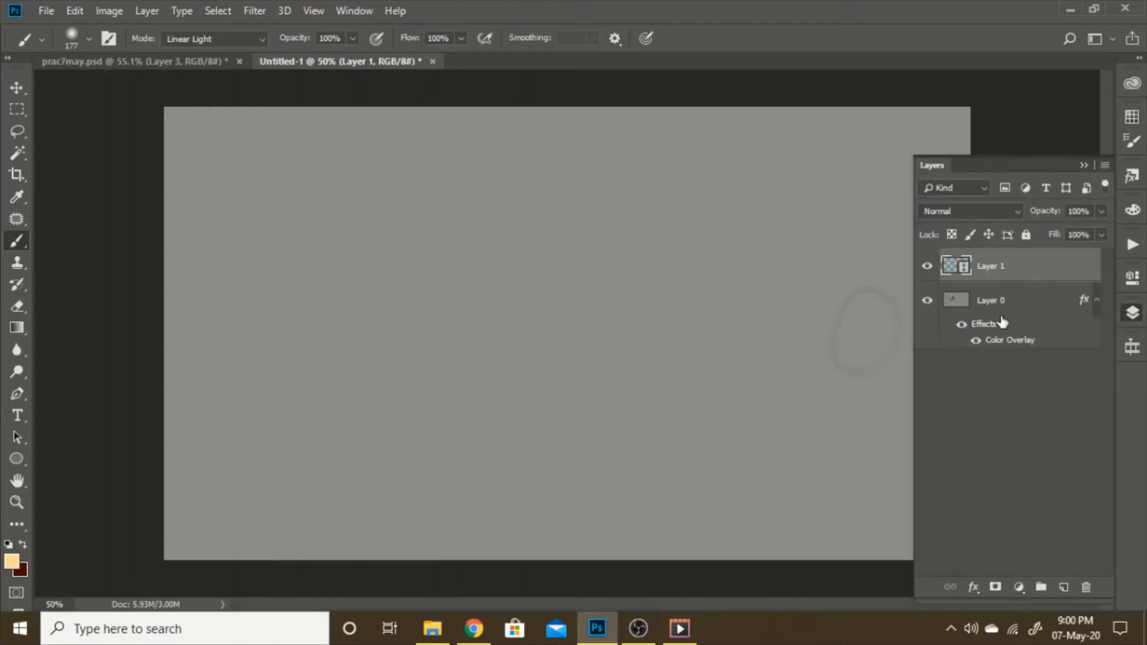
{"action": "left_click", "coordinate": [963, 305]}
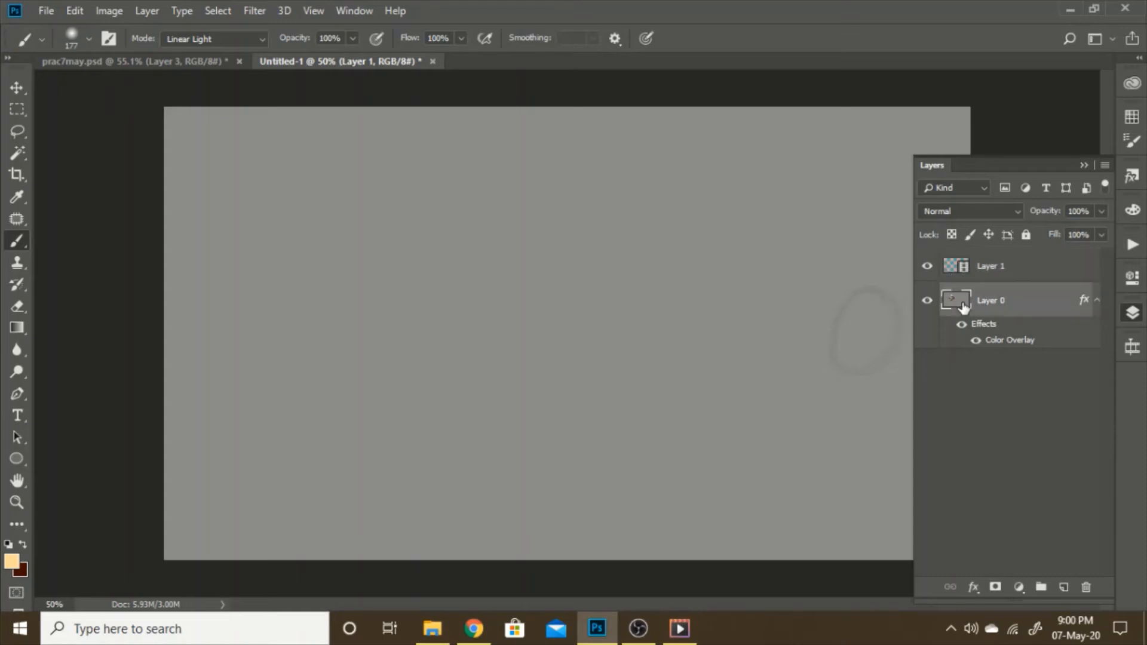
{"action": "double_click", "coordinate": [963, 305]}
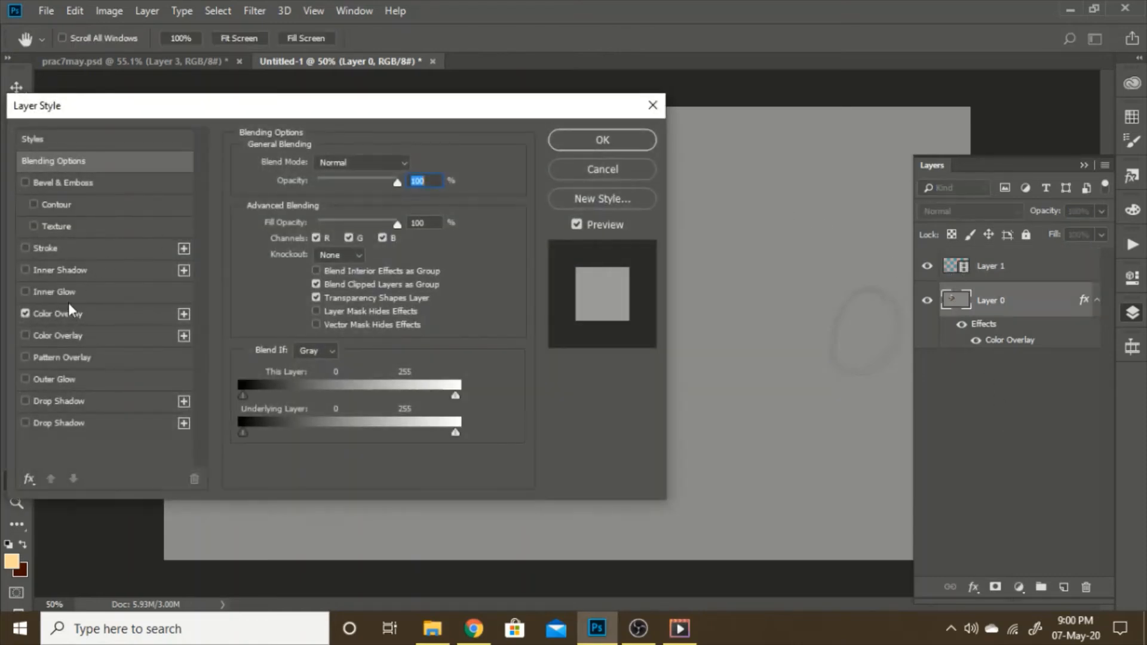
{"action": "left_click", "coordinate": [71, 311]}
{"action": "left_click", "coordinate": [404, 170]}
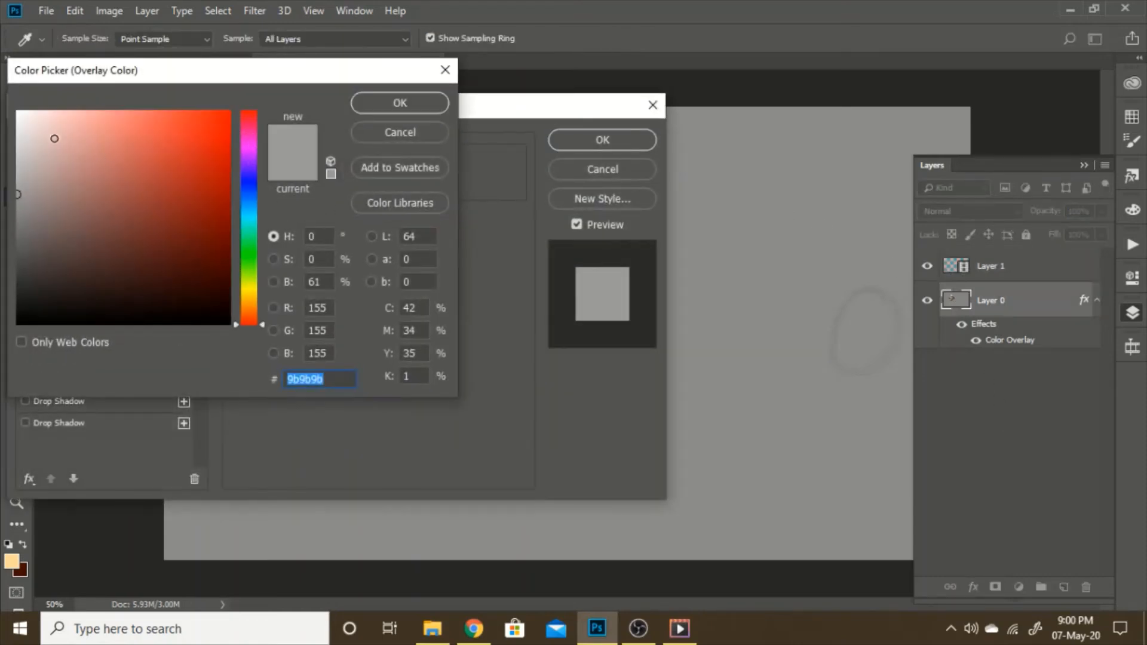
{"action": "type", "text": "ffffff"}
{"action": "left_click", "coordinate": [399, 105]}
{"action": "left_click", "coordinate": [601, 141]}
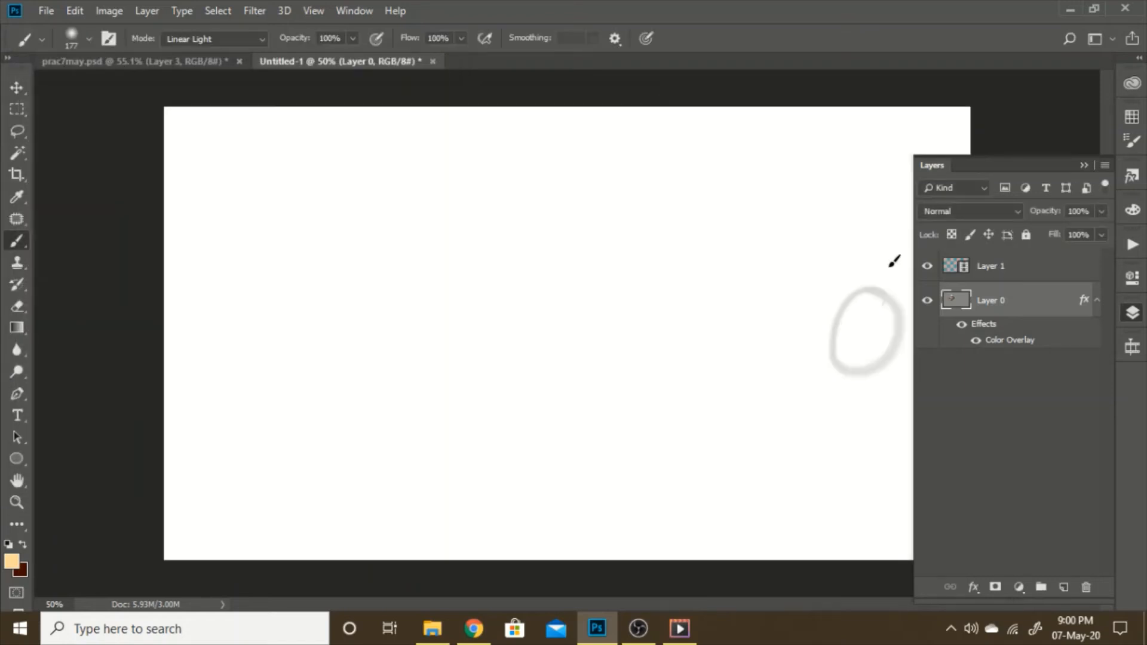
Step: On Layer 1, brush a circle on the blank frame, slightly to the right of the onion-skinned circle
{"action": "left_click", "coordinate": [955, 267]}
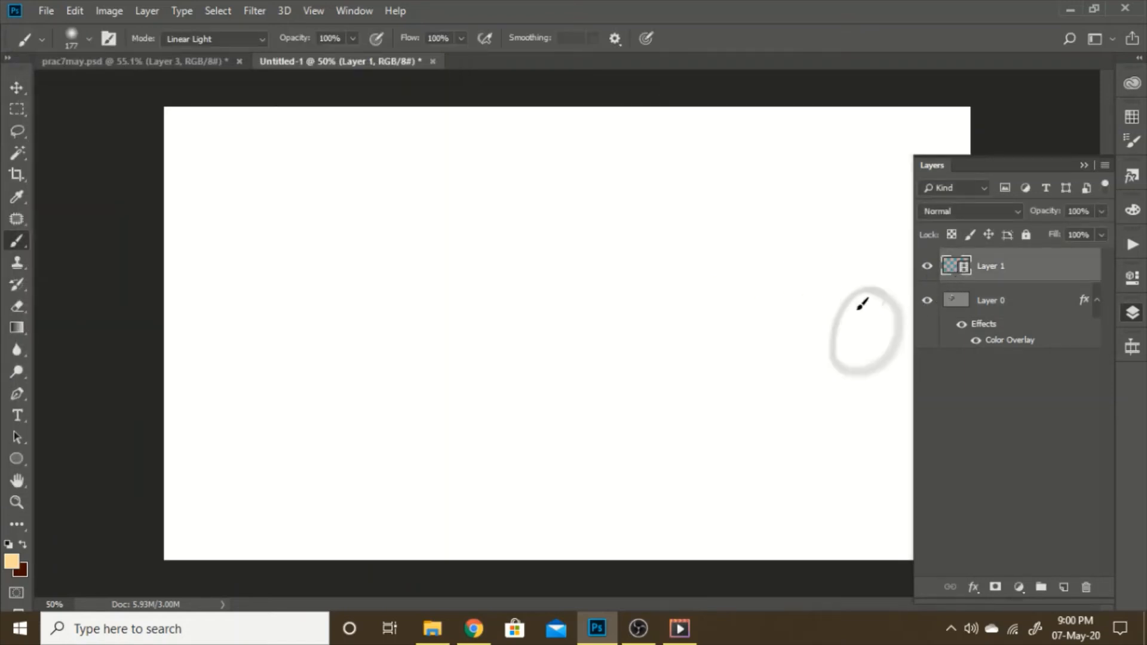
{"action": "left_click", "coordinate": [1131, 313]}
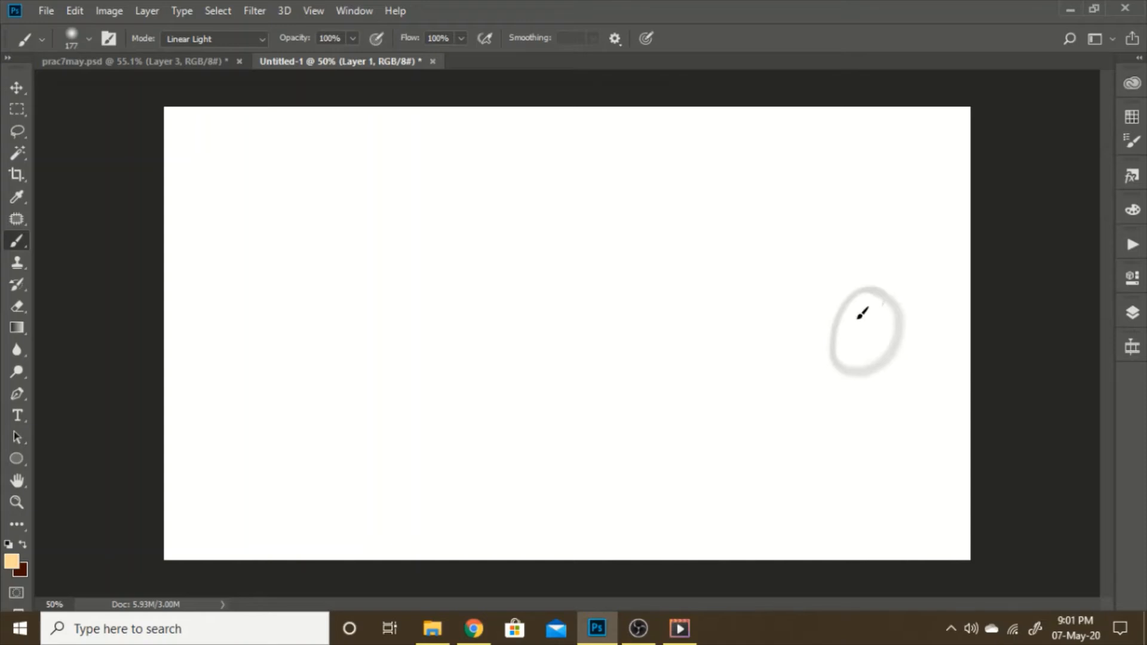
{"action": "left_click_drag", "start_coordinate": [863, 313], "coordinate": [831, 313]}
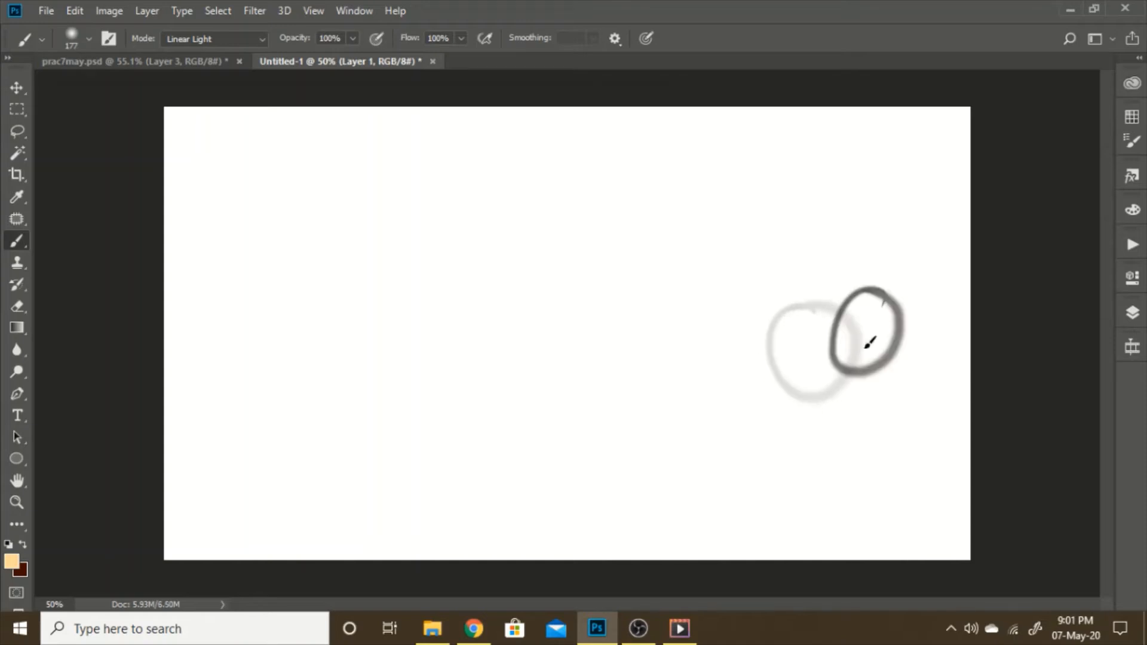
{"action": "key", "text": "ctrl+z"}
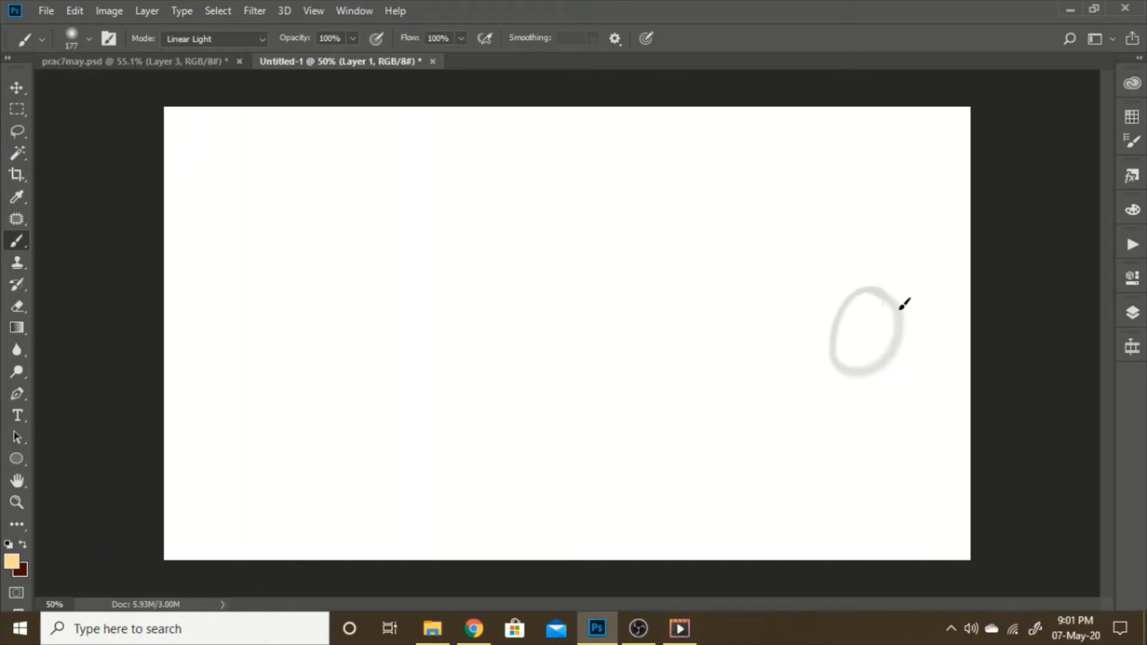
{"action": "mouse_move", "coordinate": [890, 289]}
{"action": "left_mouse_down"}
{"action": "mouse_move", "coordinate": [917, 332]}
{"action": "mouse_move", "coordinate": [910, 315]}
{"action": "mouse_move", "coordinate": [899, 367]}
{"action": "mouse_move", "coordinate": [908, 313]}
{"action": "mouse_move", "coordinate": [868, 363]}
{"action": "mouse_move", "coordinate": [923, 340]}
{"action": "mouse_move", "coordinate": [857, 351]}
{"action": "mouse_move", "coordinate": [876, 383]}
{"action": "mouse_move", "coordinate": [866, 300]}
{"action": "mouse_move", "coordinate": [856, 324]}
{"action": "mouse_move", "coordinate": [872, 297]}
{"action": "mouse_move", "coordinate": [895, 290]}
{"action": "mouse_move", "coordinate": [897, 360]}
{"action": "left_mouse_up"}
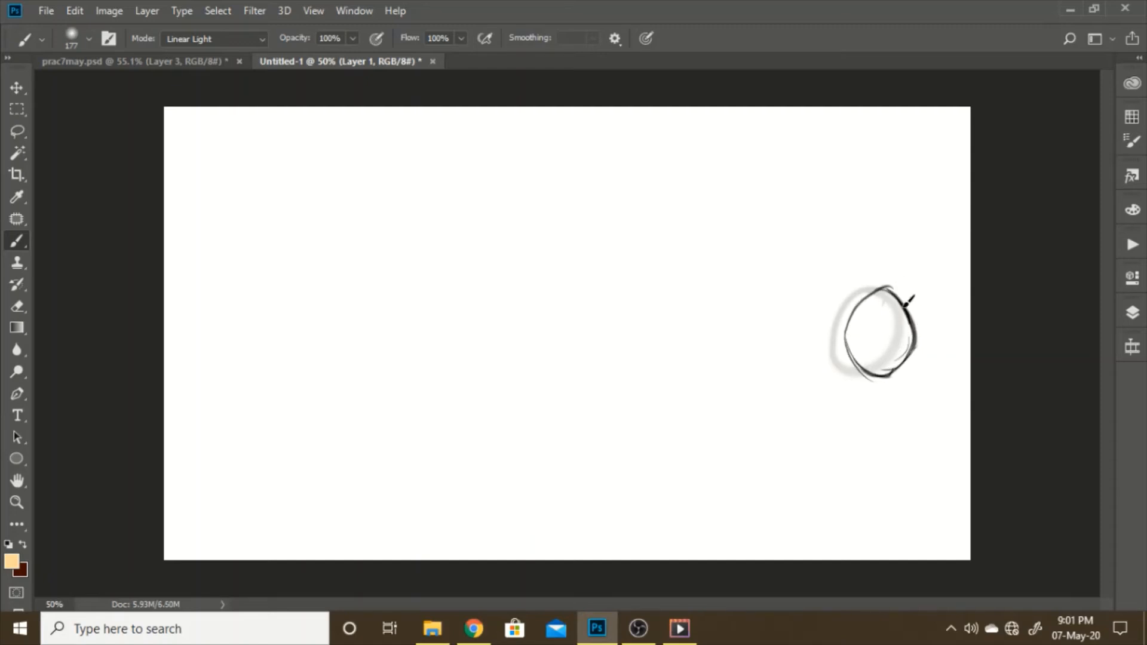
Step: Advance one frame and sketch another circle shifted slightly right, adding curved strokes inside it
{"action": "key", "text": "ctrl+z"}
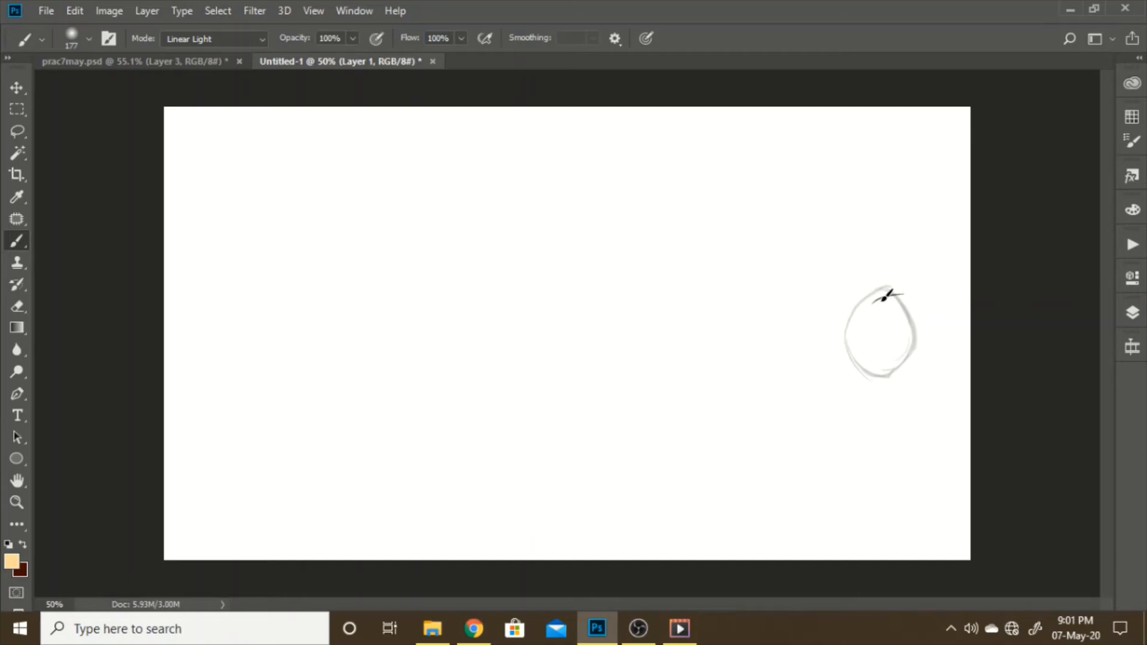
{"action": "mouse_move", "coordinate": [875, 299]}
{"action": "left_mouse_down"}
{"action": "mouse_move", "coordinate": [913, 302]}
{"action": "mouse_move", "coordinate": [916, 376]}
{"action": "left_mouse_up"}
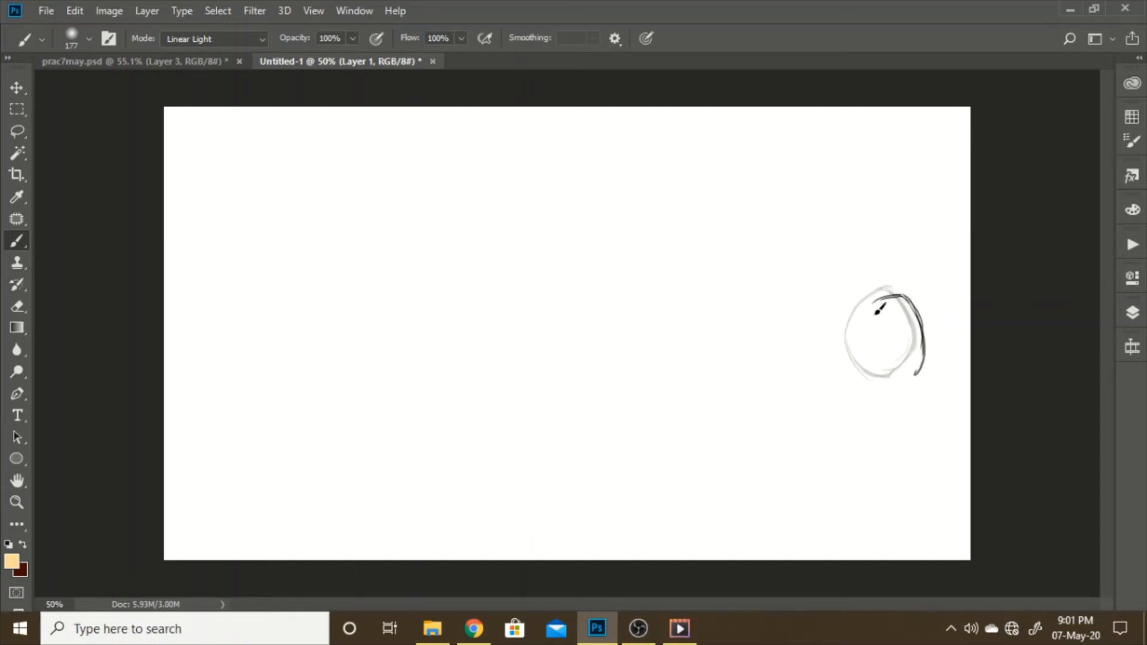
{"action": "mouse_move", "coordinate": [883, 295]}
{"action": "left_mouse_down"}
{"action": "mouse_move", "coordinate": [860, 356]}
{"action": "mouse_move", "coordinate": [891, 380]}
{"action": "mouse_move", "coordinate": [864, 359]}
{"action": "mouse_move", "coordinate": [925, 368]}
{"action": "mouse_move", "coordinate": [863, 359]}
{"action": "mouse_move", "coordinate": [924, 371]}
{"action": "mouse_move", "coordinate": [909, 293]}
{"action": "left_mouse_up"}
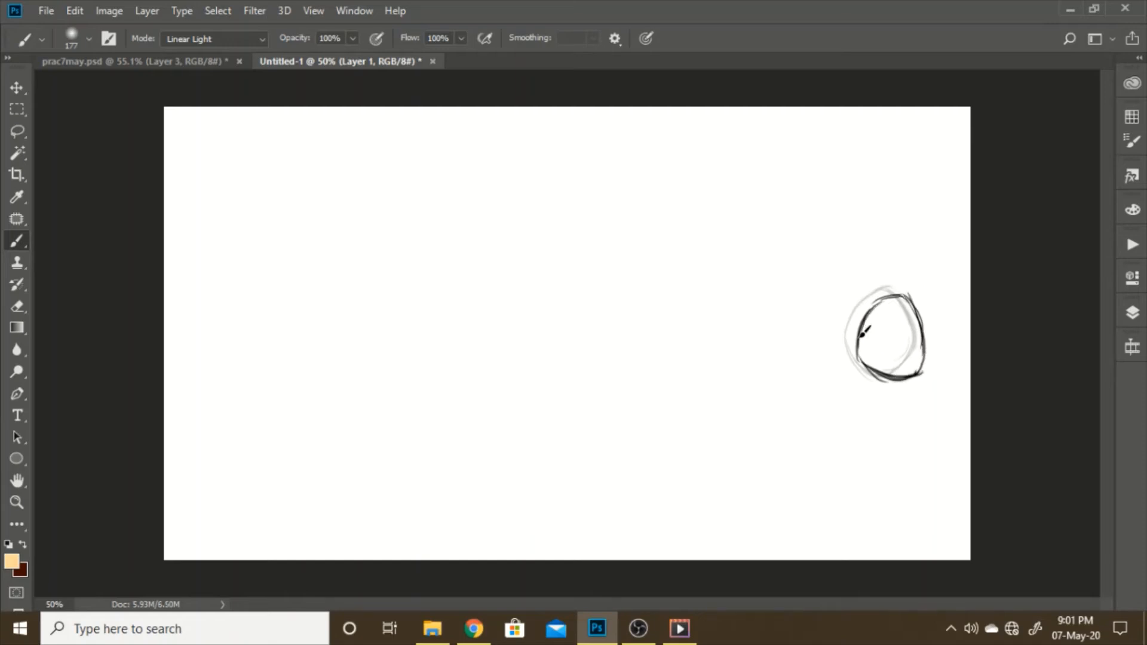
{"action": "mouse_move", "coordinate": [907, 350]}
{"action": "left_mouse_down"}
{"action": "mouse_move", "coordinate": [919, 324]}
{"action": "mouse_move", "coordinate": [915, 369]}
{"action": "mouse_move", "coordinate": [922, 333]}
{"action": "mouse_move", "coordinate": [903, 304]}
{"action": "left_mouse_up"}
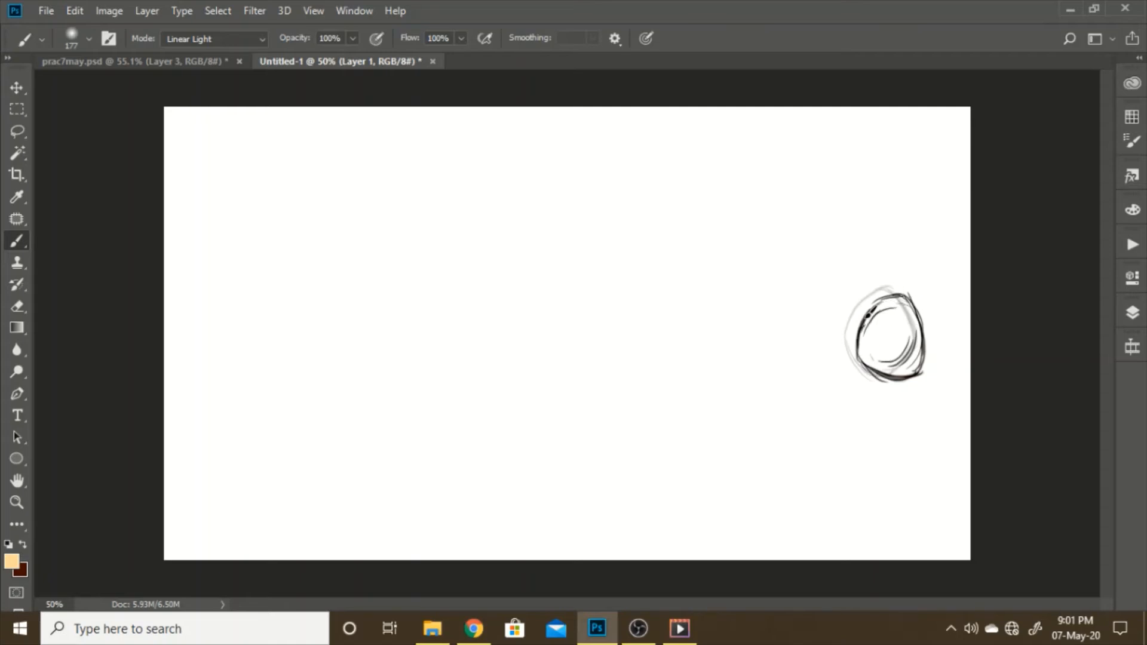
Step: Step back and forth through the circle frames to check the motion and return to the most recently drawn circle
{"action": "key", "text": "Left"}
{"action": "key", "text": "Left"}
{"action": "key", "text": "Left"}
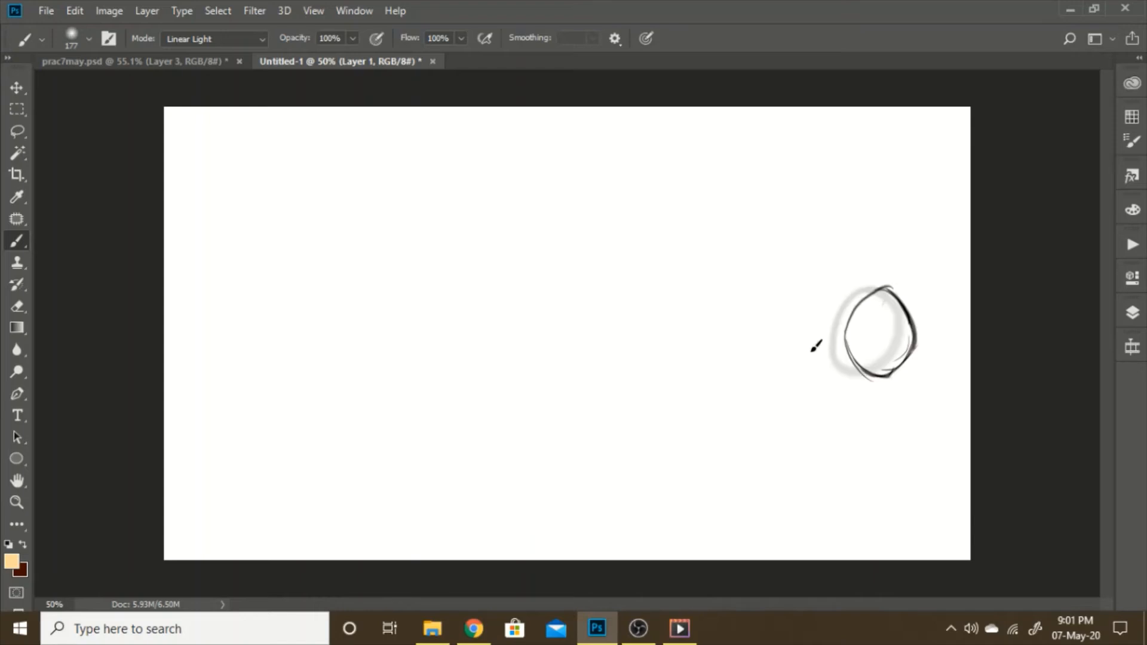
{"action": "key", "text": "Right"}
{"action": "key", "text": "Right"}
{"action": "key", "text": "Right"}
{"action": "key", "text": "Left"}
{"action": "key", "text": "Left"}
{"action": "key", "text": "Right"}
{"action": "key", "text": "Right"}
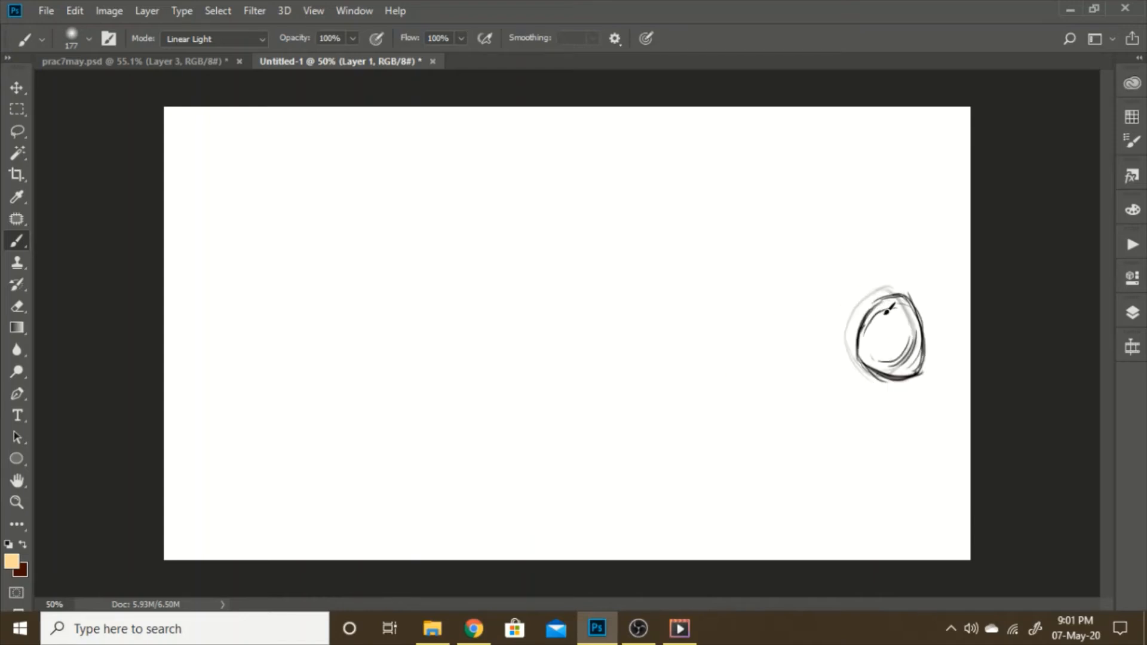
{"action": "key", "text": "Right"}
{"action": "key", "text": "Left"}
{"action": "key", "text": "Left"}
{"action": "key", "text": "Left"}
{"action": "key", "text": "Right"}
{"action": "key", "text": "Right"}
{"action": "key", "text": "Left"}
{"action": "key", "text": "Left"}
{"action": "key", "text": "Left"}
{"action": "key", "text": "Left"}
{"action": "key", "text": "Left"}
{"action": "key", "text": "Left"}
{"action": "key", "text": "Left"}
{"action": "key", "text": "Left"}
{"action": "key", "text": "Left"}
{"action": "key", "text": "Left"}
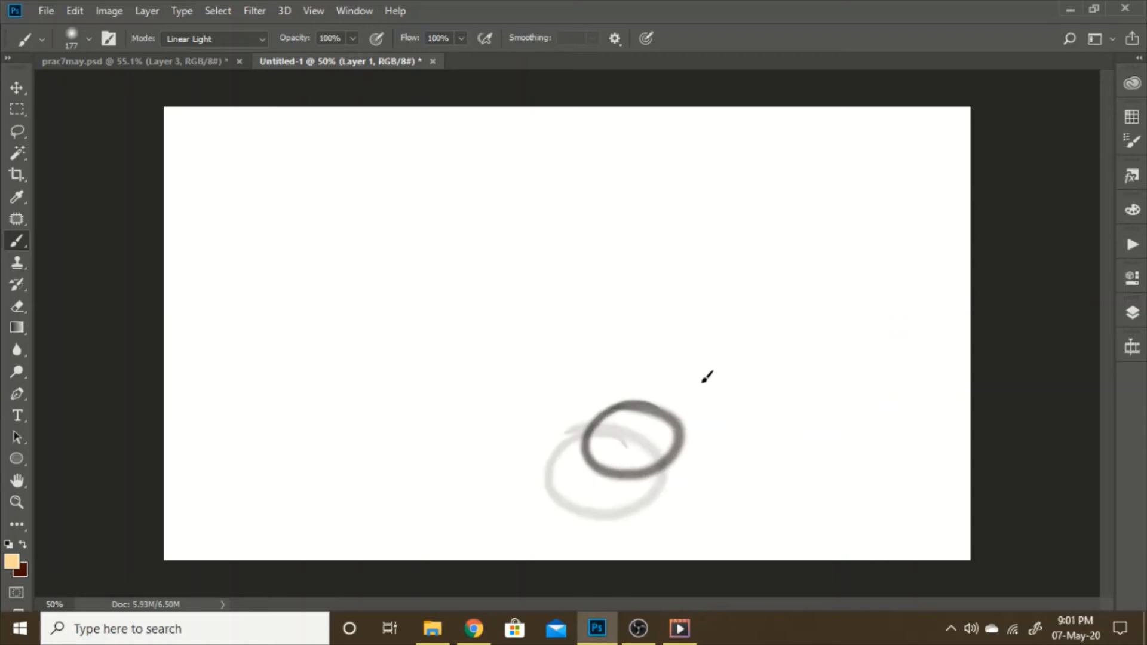
{"action": "key", "text": "Left"}
{"action": "key", "text": "Left"}
{"action": "key", "text": "Right"}
{"action": "key", "text": "Right"}
{"action": "key", "text": "Right"}
{"action": "key", "text": "Right"}
{"action": "key", "text": "Right"}
{"action": "key", "text": "Right"}
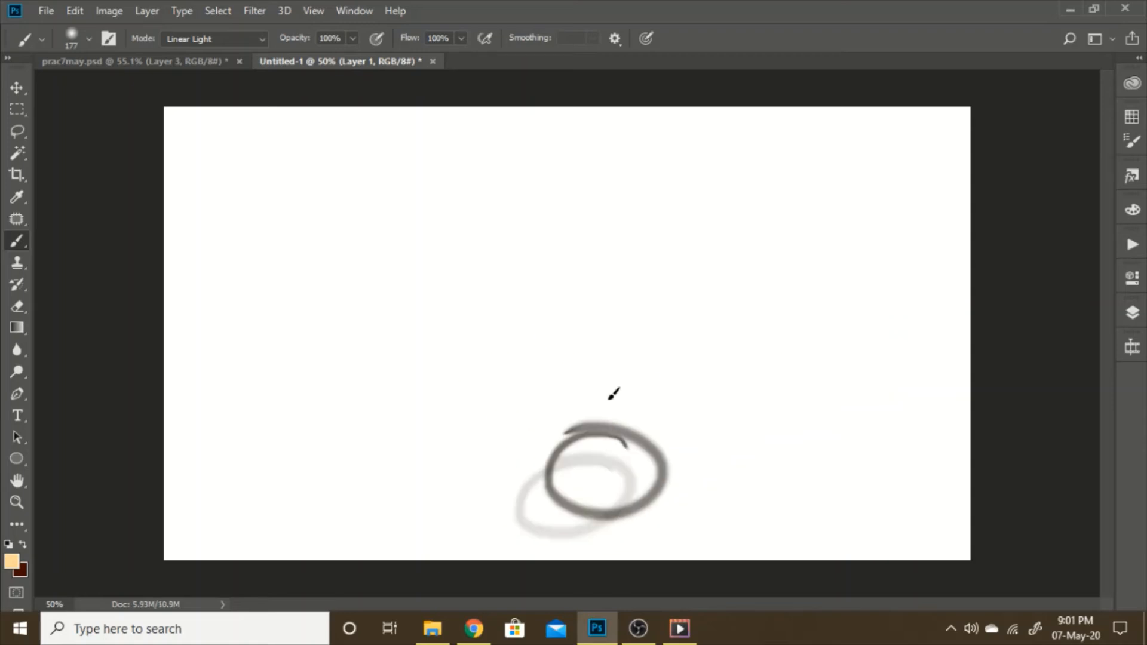
{"action": "key", "text": "Right"}
{"action": "key", "text": "Right"}
{"action": "key", "text": "Right"}
{"action": "key", "text": "Right"}
{"action": "key", "text": "Right"}
{"action": "key", "text": "Right"}
{"action": "key", "text": "Right"}
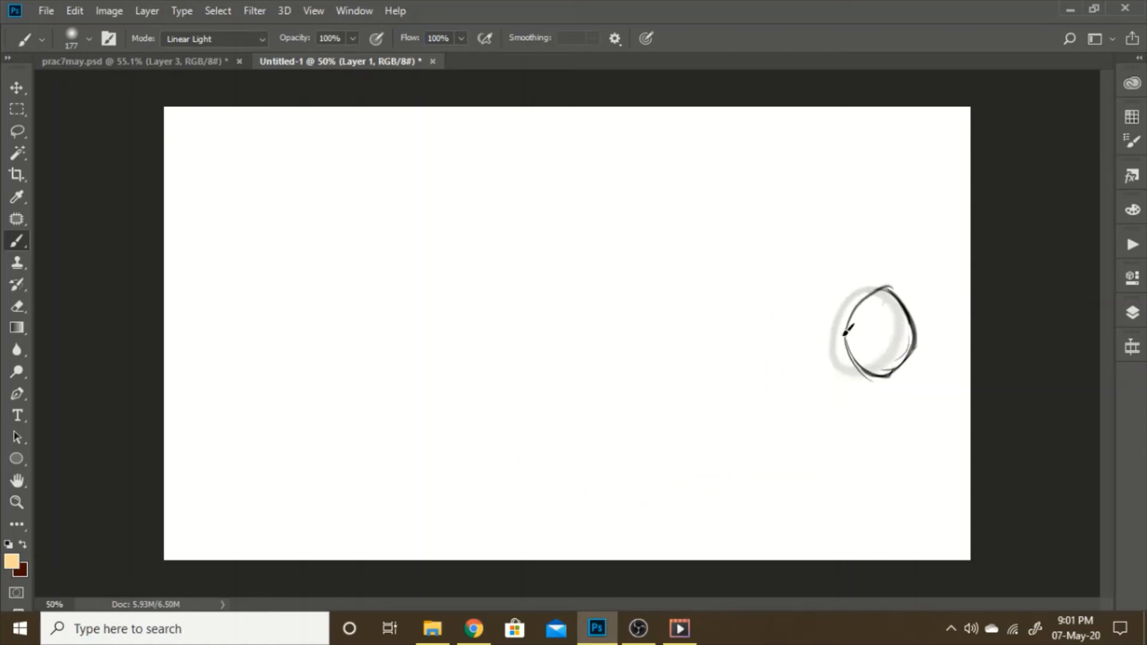
{"action": "key", "text": "Left"}
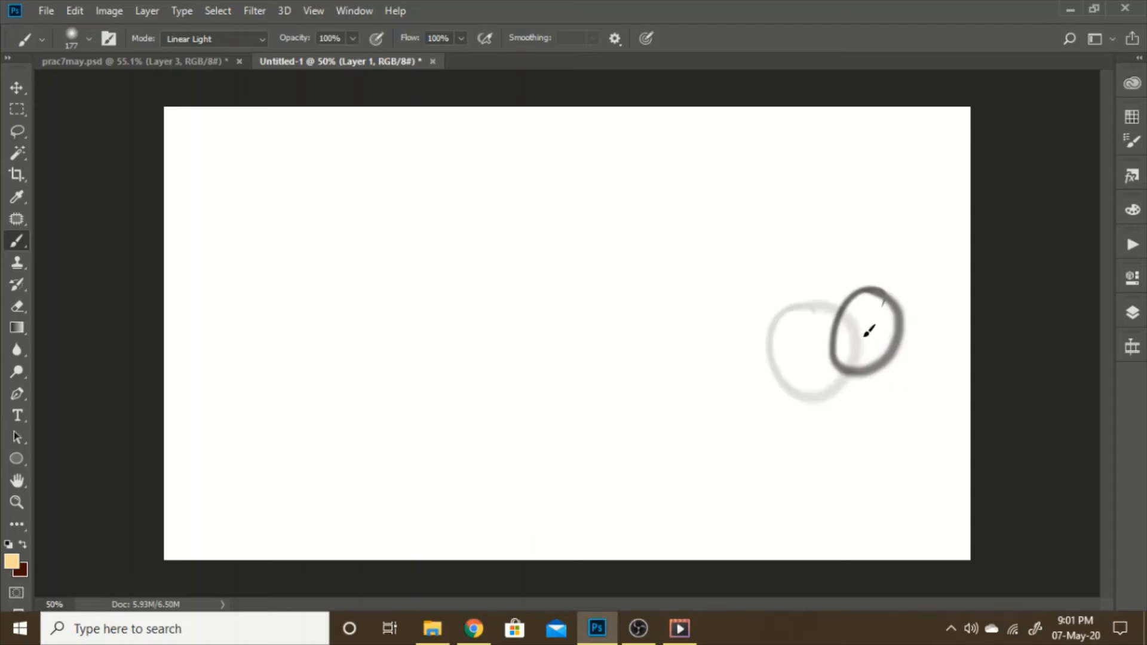
{"action": "key", "text": "Right"}
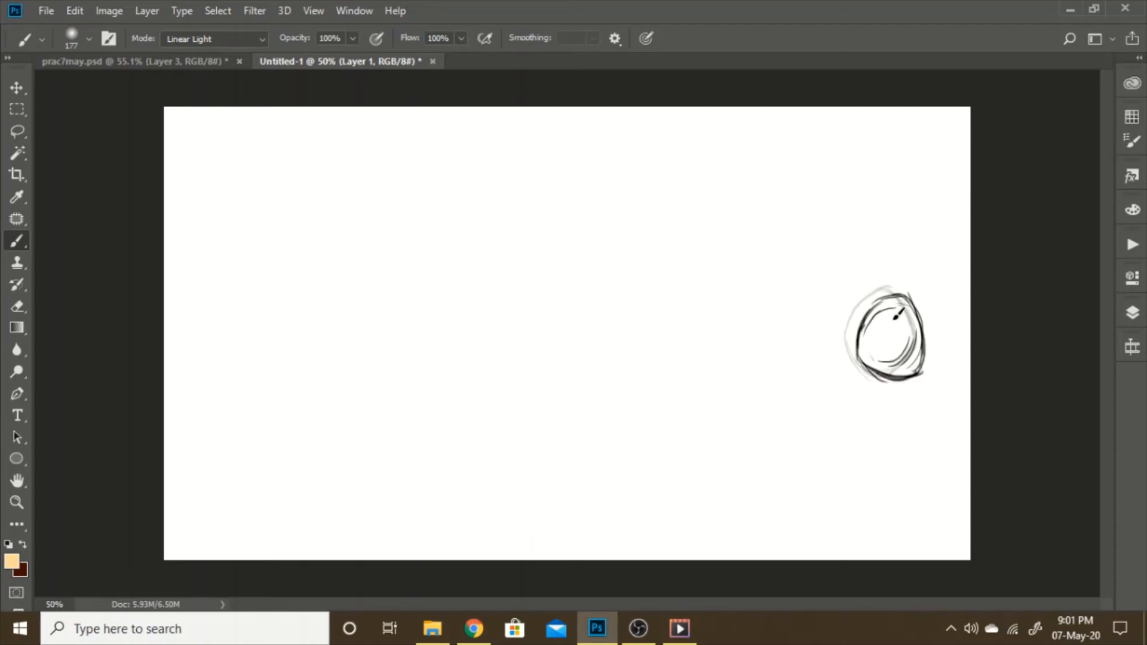
Step: Sketch circles on the next three frames, moving right and downward, with curved shading strokes inside the last one
{"action": "key", "text": "Right"}
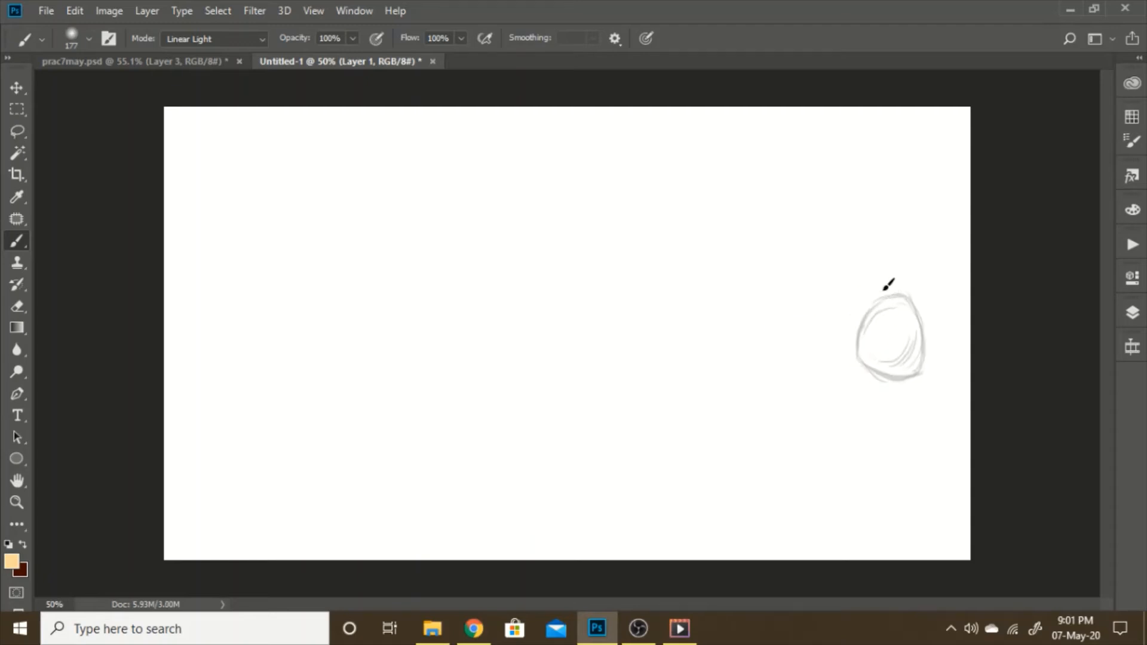
{"action": "mouse_move", "coordinate": [888, 281]}
{"action": "left_mouse_down"}
{"action": "mouse_move", "coordinate": [901, 321]}
{"action": "mouse_move", "coordinate": [876, 362]}
{"action": "mouse_move", "coordinate": [852, 357]}
{"action": "mouse_move", "coordinate": [872, 281]}
{"action": "left_mouse_up"}
{"action": "mouse_move", "coordinate": [843, 333]}
{"action": "left_mouse_down"}
{"action": "mouse_move", "coordinate": [884, 312]}
{"action": "mouse_move", "coordinate": [892, 324]}
{"action": "mouse_move", "coordinate": [858, 329]}
{"action": "mouse_move", "coordinate": [892, 349]}
{"action": "mouse_move", "coordinate": [854, 358]}
{"action": "mouse_move", "coordinate": [846, 331]}
{"action": "mouse_move", "coordinate": [882, 283]}
{"action": "mouse_move", "coordinate": [872, 286]}
{"action": "mouse_move", "coordinate": [906, 325]}
{"action": "mouse_move", "coordinate": [903, 341]}
{"action": "mouse_move", "coordinate": [853, 355]}
{"action": "mouse_move", "coordinate": [904, 338]}
{"action": "mouse_move", "coordinate": [881, 327]}
{"action": "mouse_move", "coordinate": [902, 311]}
{"action": "mouse_move", "coordinate": [872, 367]}
{"action": "mouse_move", "coordinate": [915, 320]}
{"action": "mouse_move", "coordinate": [906, 383]}
{"action": "mouse_move", "coordinate": [889, 349]}
{"action": "mouse_move", "coordinate": [912, 366]}
{"action": "mouse_move", "coordinate": [883, 366]}
{"action": "left_mouse_up"}
{"action": "key", "text": "Right"}
{"action": "mouse_move", "coordinate": [907, 357]}
{"action": "left_mouse_down"}
{"action": "mouse_move", "coordinate": [889, 378]}
{"action": "mouse_move", "coordinate": [913, 372]}
{"action": "mouse_move", "coordinate": [929, 315]}
{"action": "mouse_move", "coordinate": [876, 334]}
{"action": "mouse_move", "coordinate": [901, 376]}
{"action": "mouse_move", "coordinate": [924, 344]}
{"action": "left_mouse_up"}
{"action": "key", "text": "Right"}
{"action": "left_click_drag", "start_coordinate": [886, 379], "coordinate": [932, 337]}
{"action": "mouse_move", "coordinate": [892, 372]}
{"action": "left_mouse_down"}
{"action": "mouse_move", "coordinate": [940, 356]}
{"action": "mouse_move", "coordinate": [923, 337]}
{"action": "mouse_move", "coordinate": [937, 389]}
{"action": "mouse_move", "coordinate": [892, 396]}
{"action": "mouse_move", "coordinate": [923, 363]}
{"action": "mouse_move", "coordinate": [893, 374]}
{"action": "mouse_move", "coordinate": [935, 350]}
{"action": "mouse_move", "coordinate": [925, 375]}
{"action": "mouse_move", "coordinate": [901, 389]}
{"action": "mouse_move", "coordinate": [890, 369]}
{"action": "mouse_move", "coordinate": [889, 381]}
{"action": "mouse_move", "coordinate": [929, 388]}
{"action": "mouse_move", "coordinate": [943, 358]}
{"action": "mouse_move", "coordinate": [936, 341]}
{"action": "mouse_move", "coordinate": [903, 366]}
{"action": "mouse_move", "coordinate": [896, 390]}
{"action": "mouse_move", "coordinate": [920, 406]}
{"action": "mouse_move", "coordinate": [913, 398]}
{"action": "mouse_move", "coordinate": [929, 394]}
{"action": "mouse_move", "coordinate": [945, 359]}
{"action": "mouse_move", "coordinate": [912, 347]}
{"action": "mouse_move", "coordinate": [892, 385]}
{"action": "mouse_move", "coordinate": [887, 375]}
{"action": "mouse_move", "coordinate": [895, 396]}
{"action": "mouse_move", "coordinate": [888, 373]}
{"action": "left_mouse_up"}
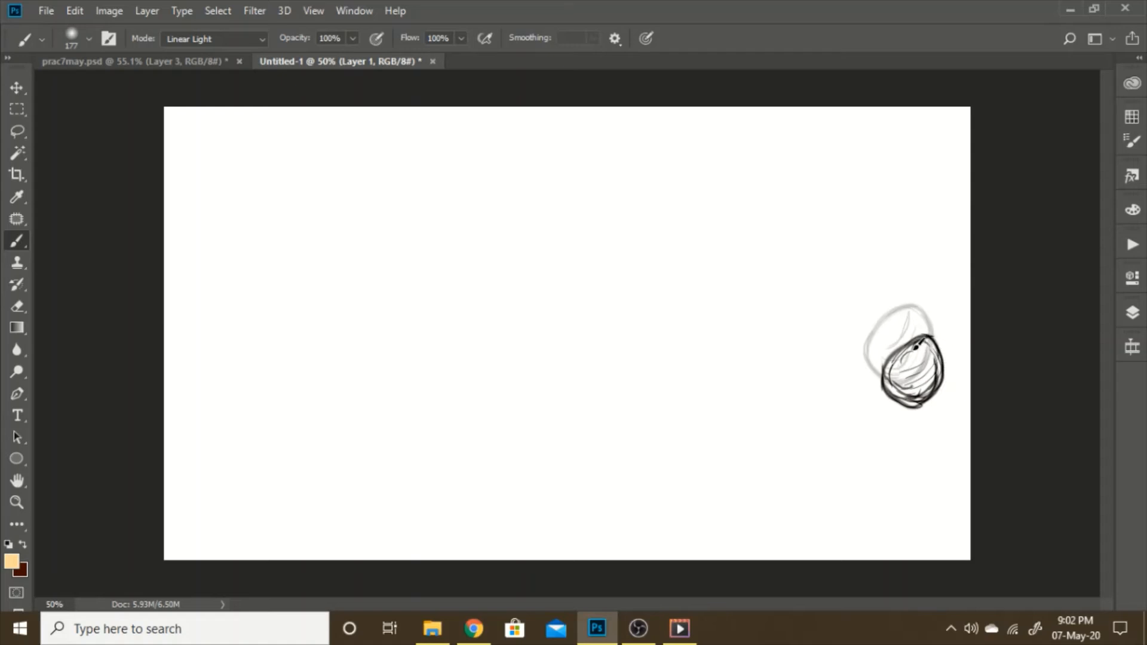
{"action": "left_click_drag", "start_coordinate": [912, 372], "coordinate": [915, 403]}
Step: Move the playhead to 0:00:02:02 and extend the end of the timeline's work area to it
{"action": "left_click", "coordinate": [1134, 348]}
{"action": "left_click", "coordinate": [831, 368]}
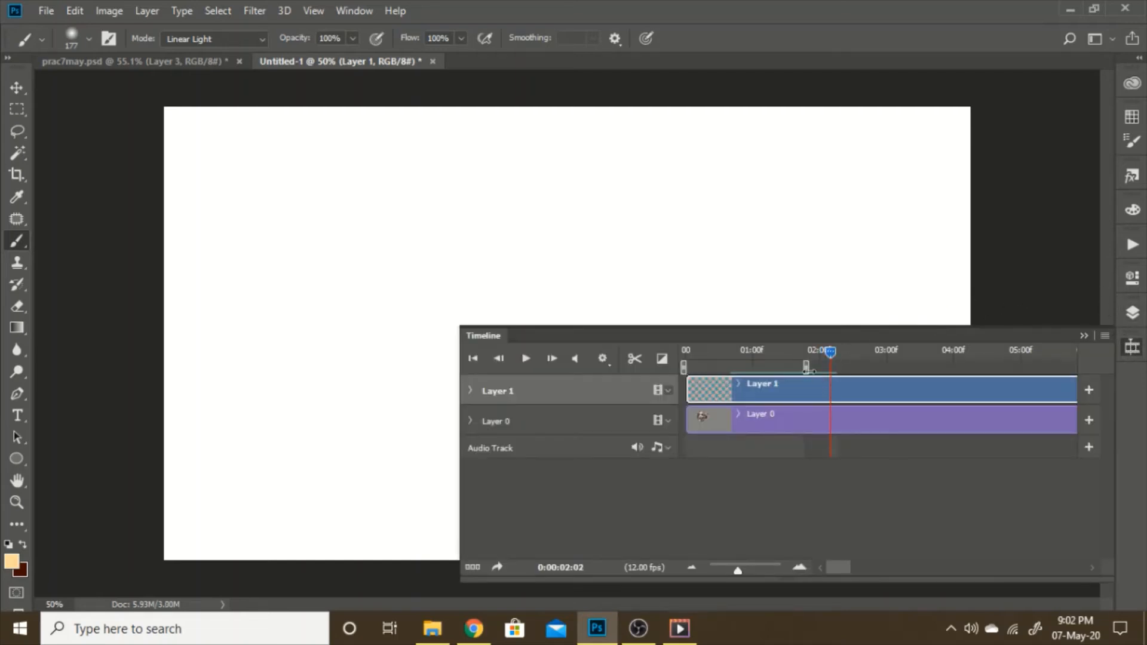
{"action": "left_click_drag", "start_coordinate": [806, 369], "coordinate": [833, 371]}
{"action": "left_click", "coordinate": [1133, 347]}
Step: Turn off onion skins for the timeline
{"action": "left_click", "coordinate": [1132, 345]}
{"action": "left_click", "coordinate": [1109, 336]}
{"action": "left_click", "coordinate": [996, 471]}
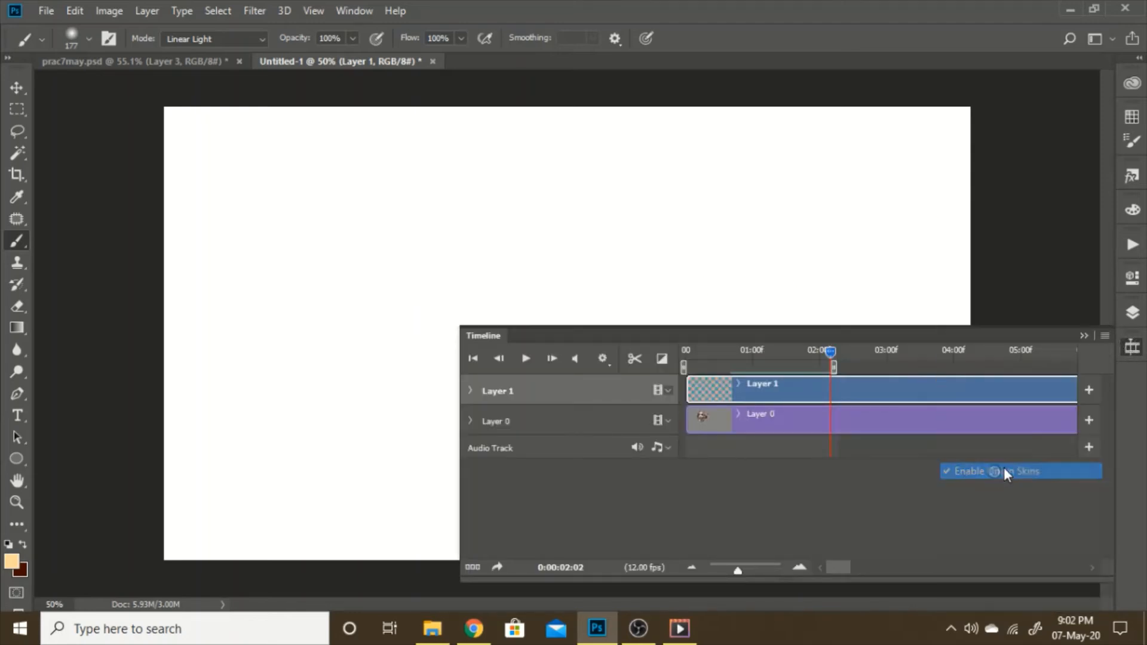
{"action": "left_click", "coordinate": [1133, 346]}
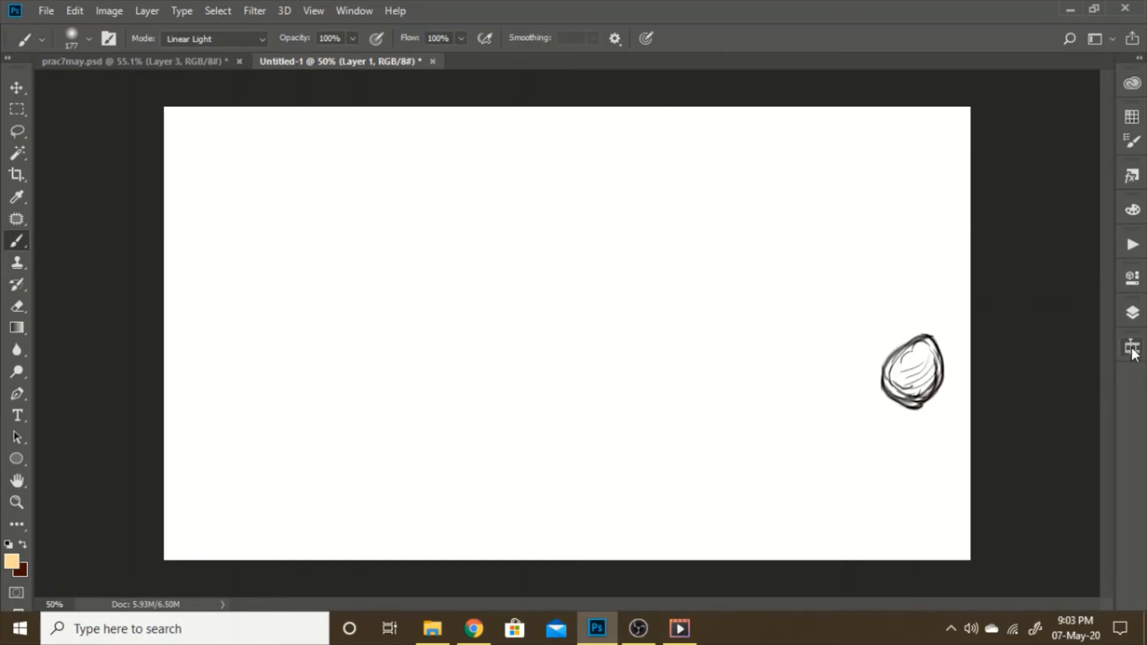
Step: Turn onion skins back on and advance to frame 0:00:02:02
{"action": "left_click", "coordinate": [1134, 352]}
{"action": "left_click", "coordinate": [1105, 336]}
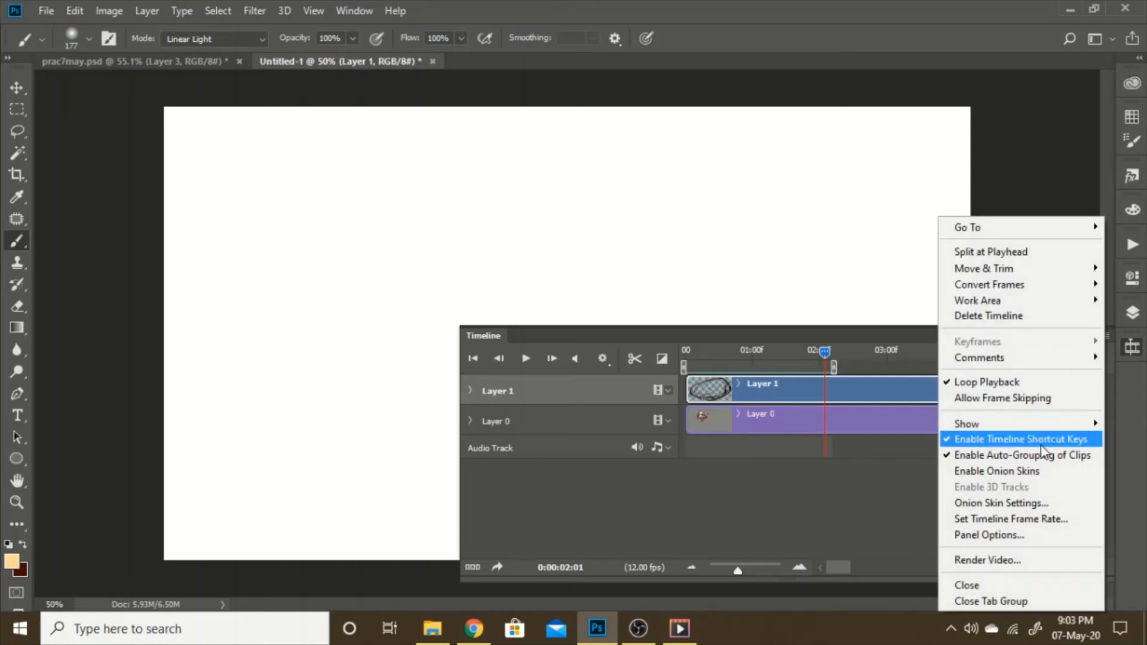
{"action": "left_click", "coordinate": [1023, 472]}
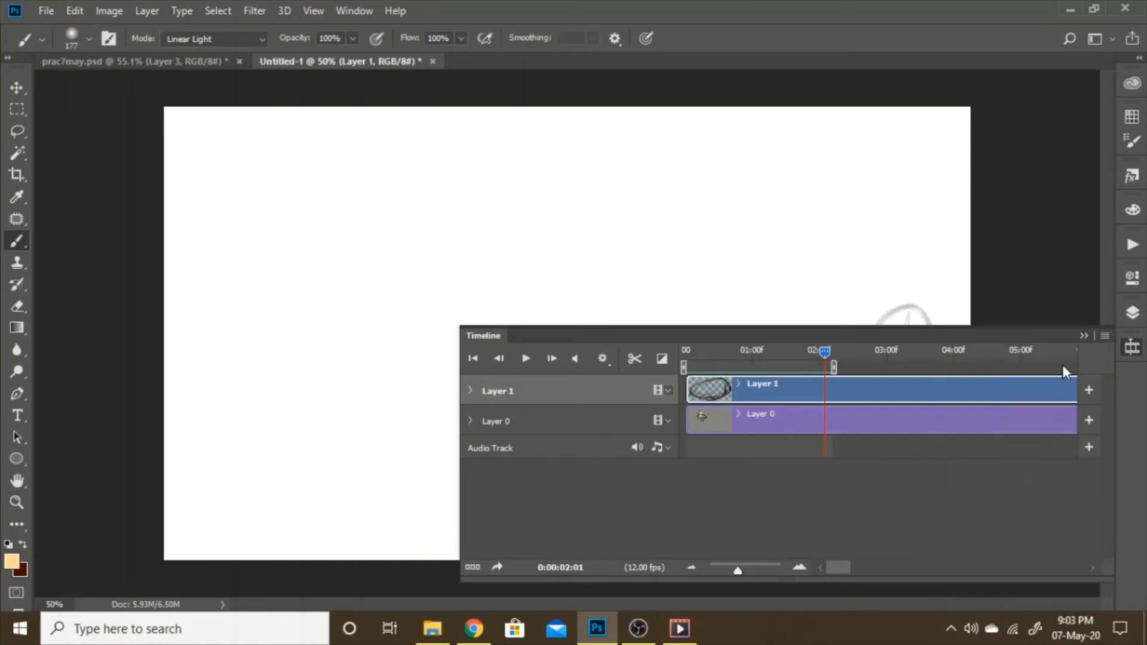
{"action": "key", "text": "Right"}
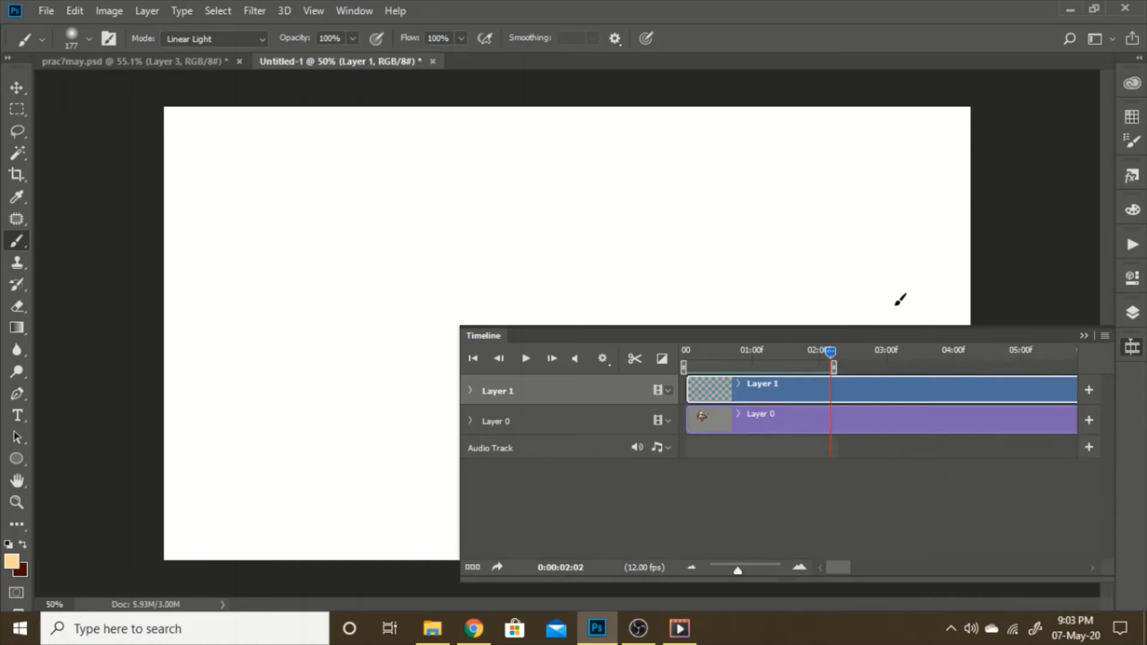
{"action": "left_click", "coordinate": [1132, 347]}
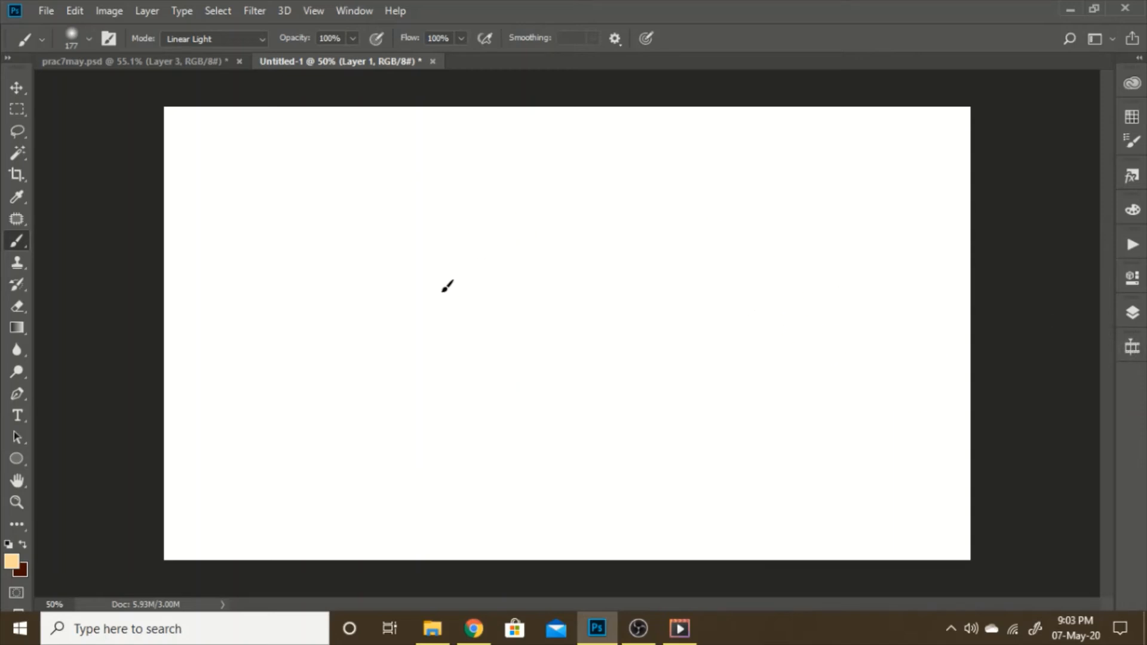
Step: Sketch a frowning face with eyes, nose, mouth and jawline in the left half of the canvas at frame 0:00:02:03
{"action": "mouse_move", "coordinate": [476, 269]}
{"action": "left_mouse_down"}
{"action": "mouse_move", "coordinate": [445, 273]}
{"action": "mouse_move", "coordinate": [472, 278]}
{"action": "mouse_move", "coordinate": [502, 266]}
{"action": "mouse_move", "coordinate": [476, 270]}
{"action": "mouse_move", "coordinate": [493, 261]}
{"action": "mouse_move", "coordinate": [459, 283]}
{"action": "mouse_move", "coordinate": [505, 288]}
{"action": "mouse_move", "coordinate": [460, 286]}
{"action": "mouse_move", "coordinate": [447, 302]}
{"action": "mouse_move", "coordinate": [461, 333]}
{"action": "mouse_move", "coordinate": [432, 338]}
{"action": "mouse_move", "coordinate": [431, 273]}
{"action": "mouse_move", "coordinate": [417, 276]}
{"action": "left_mouse_up"}
{"action": "mouse_move", "coordinate": [417, 276]}
{"action": "left_mouse_down"}
{"action": "mouse_move", "coordinate": [428, 331]}
{"action": "mouse_move", "coordinate": [478, 351]}
{"action": "mouse_move", "coordinate": [446, 352]}
{"action": "mouse_move", "coordinate": [482, 351]}
{"action": "mouse_move", "coordinate": [454, 361]}
{"action": "mouse_move", "coordinate": [429, 339]}
{"action": "mouse_move", "coordinate": [446, 378]}
{"action": "mouse_move", "coordinate": [443, 356]}
{"action": "mouse_move", "coordinate": [476, 375]}
{"action": "left_mouse_up"}
{"action": "mouse_move", "coordinate": [464, 367]}
{"action": "left_mouse_down"}
{"action": "mouse_move", "coordinate": [482, 376]}
{"action": "mouse_move", "coordinate": [458, 391]}
{"action": "mouse_move", "coordinate": [494, 391]}
{"action": "mouse_move", "coordinate": [540, 333]}
{"action": "mouse_move", "coordinate": [529, 274]}
{"action": "mouse_move", "coordinate": [463, 277]}
{"action": "left_mouse_up"}
Step: Step through the frames around the face drawing, return to 0:00:02:03, and review the timeline options
{"action": "left_click", "coordinate": [1133, 347]}
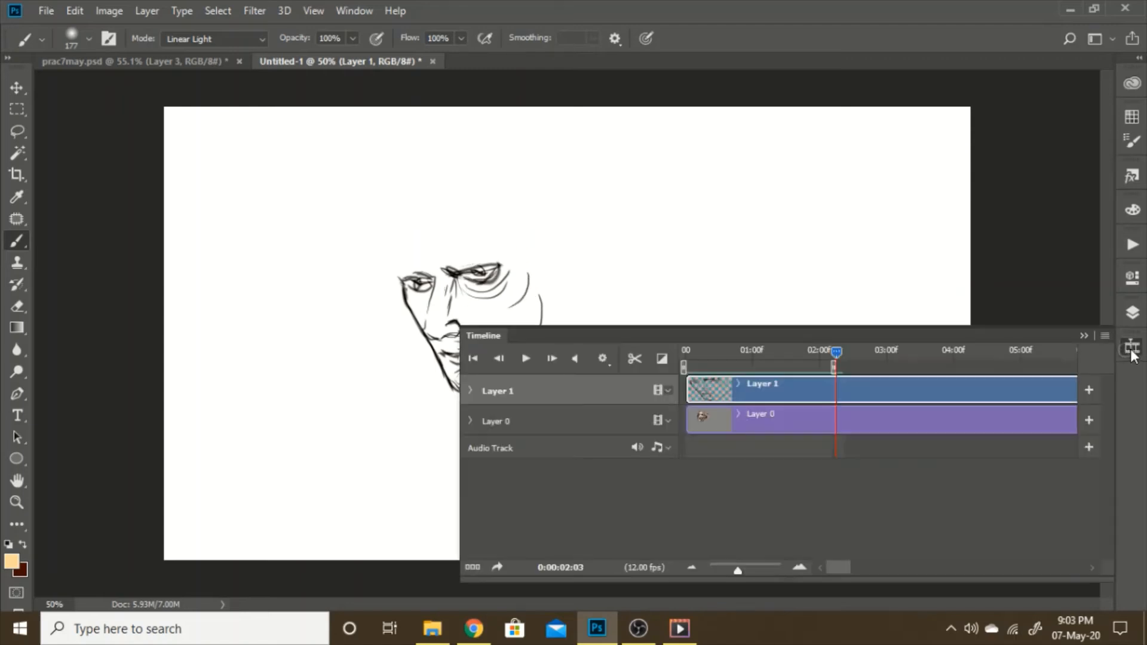
{"action": "left_click", "coordinate": [500, 360]}
{"action": "left_click", "coordinate": [552, 359]}
{"action": "left_click", "coordinate": [552, 361]}
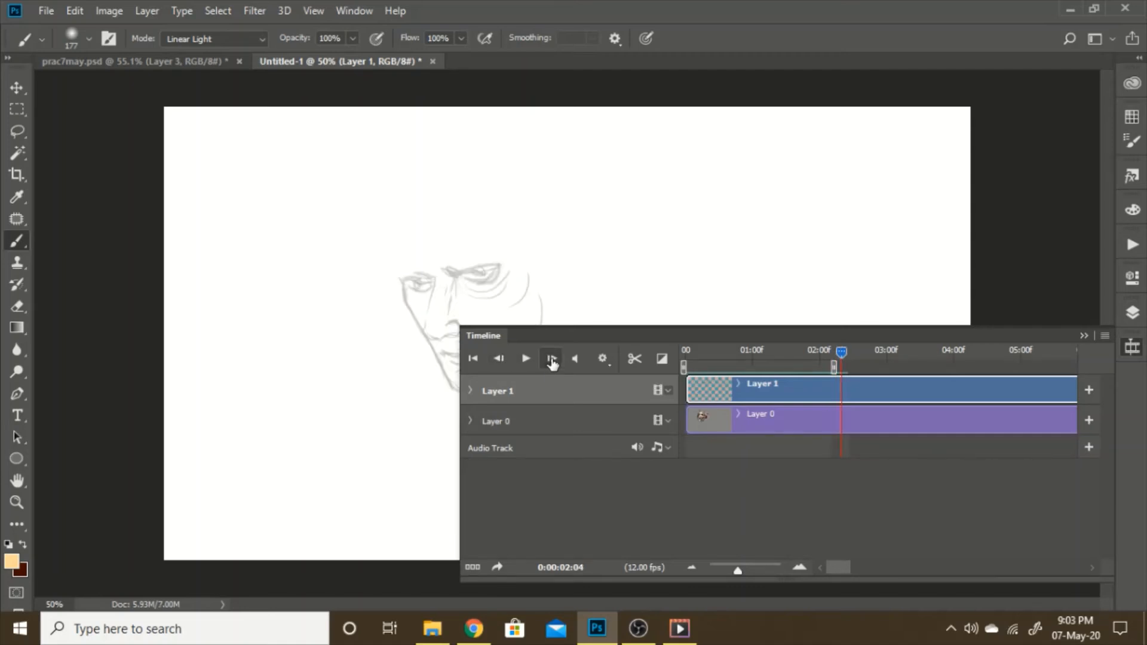
{"action": "left_click", "coordinate": [506, 361]}
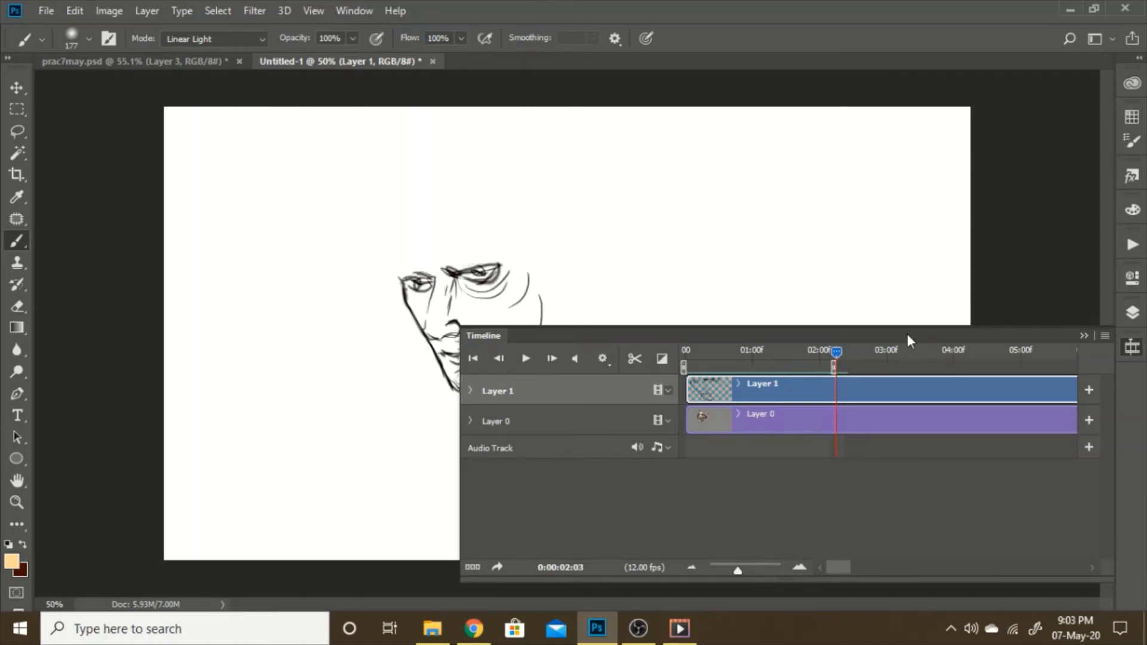
{"action": "left_click", "coordinate": [1105, 337]}
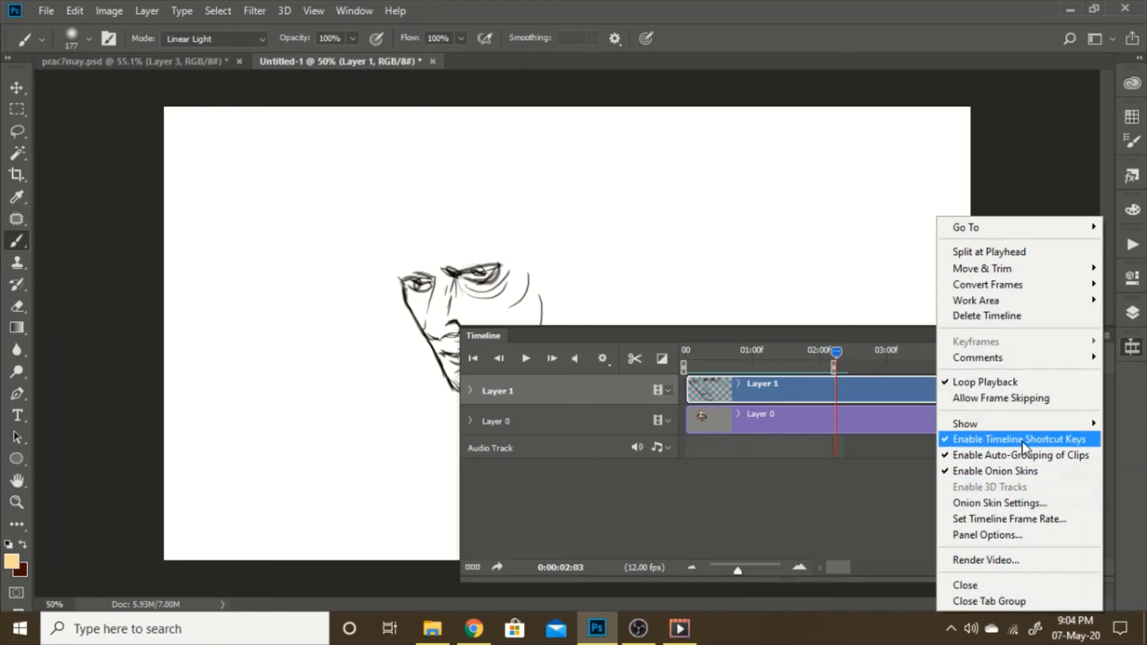
{"action": "left_click", "coordinate": [1132, 346]}
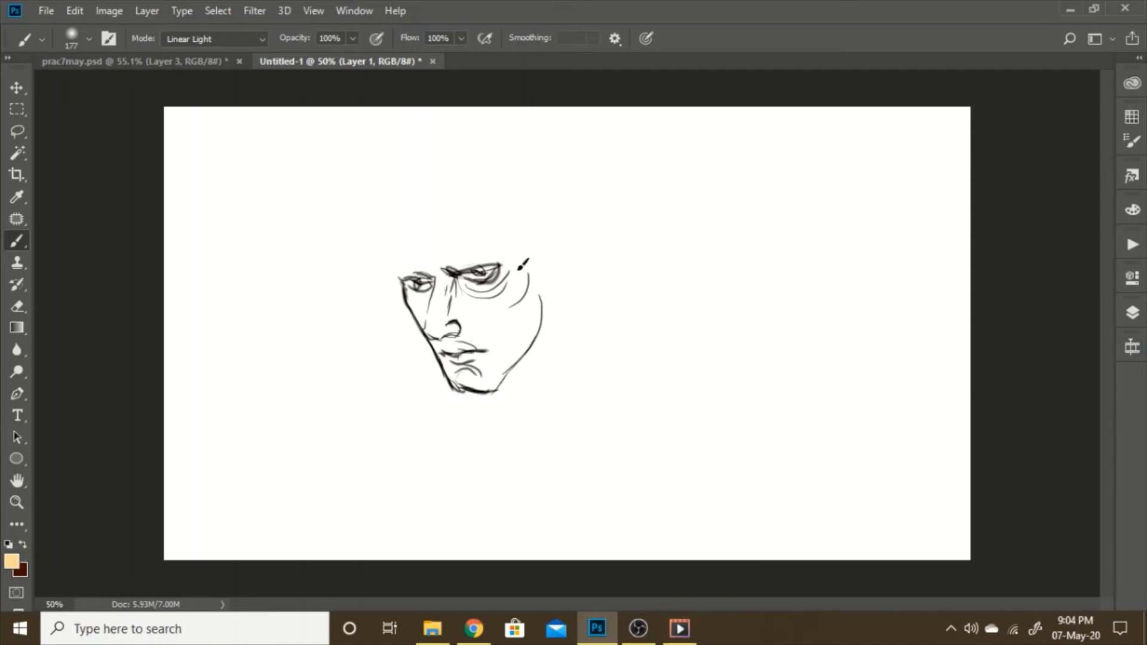
Step: Complete the frowning face on the current frame with a forehead, hairline, ear, neck lines and the back of the head
{"action": "mouse_move", "coordinate": [423, 330]}
{"action": "left_mouse_down"}
{"action": "mouse_move", "coordinate": [435, 268]}
{"action": "mouse_move", "coordinate": [400, 270]}
{"action": "mouse_move", "coordinate": [399, 209]}
{"action": "left_mouse_up"}
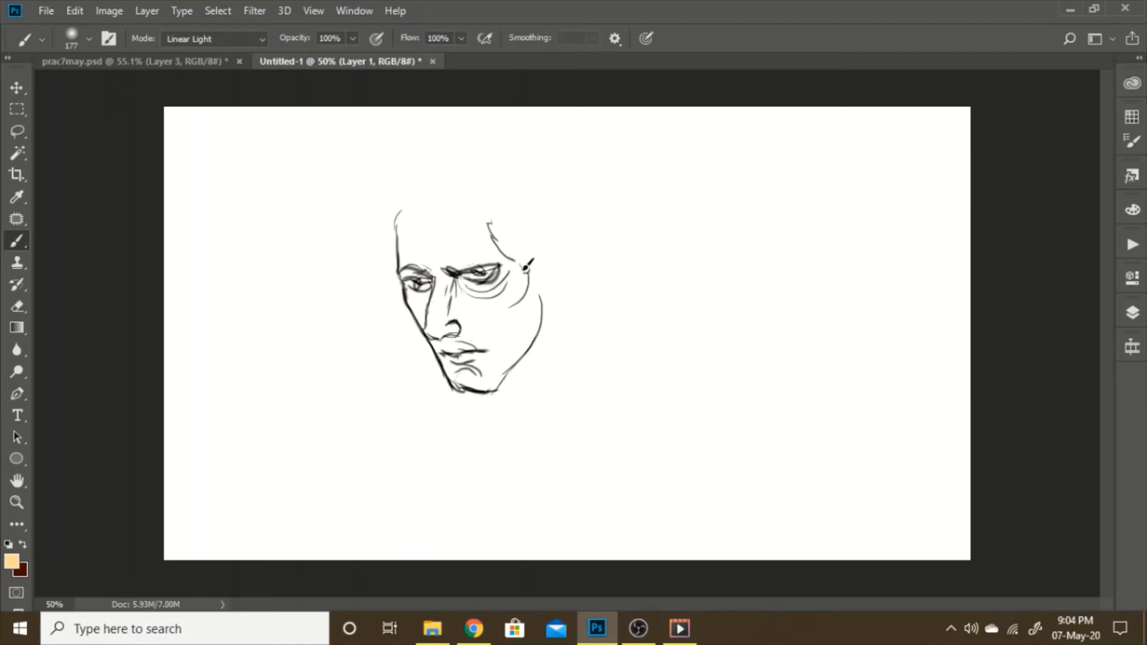
{"action": "mouse_move", "coordinate": [517, 265]}
{"action": "left_mouse_down"}
{"action": "mouse_move", "coordinate": [532, 292]}
{"action": "mouse_move", "coordinate": [565, 248]}
{"action": "mouse_move", "coordinate": [548, 301]}
{"action": "mouse_move", "coordinate": [569, 297]}
{"action": "mouse_move", "coordinate": [563, 310]}
{"action": "mouse_move", "coordinate": [571, 292]}
{"action": "mouse_move", "coordinate": [556, 256]}
{"action": "left_mouse_up"}
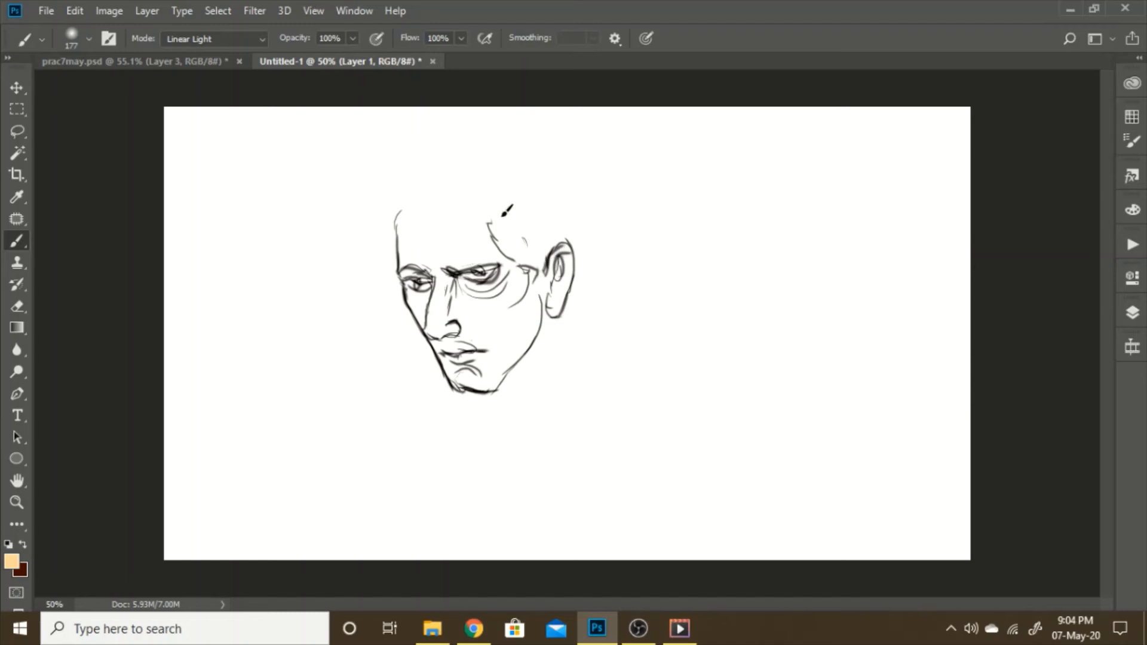
{"action": "left_click_drag", "start_coordinate": [468, 204], "coordinate": [414, 199]}
{"action": "mouse_move", "coordinate": [508, 370]}
{"action": "left_mouse_down"}
{"action": "mouse_move", "coordinate": [519, 407]}
{"action": "mouse_move", "coordinate": [510, 387]}
{"action": "left_mouse_up"}
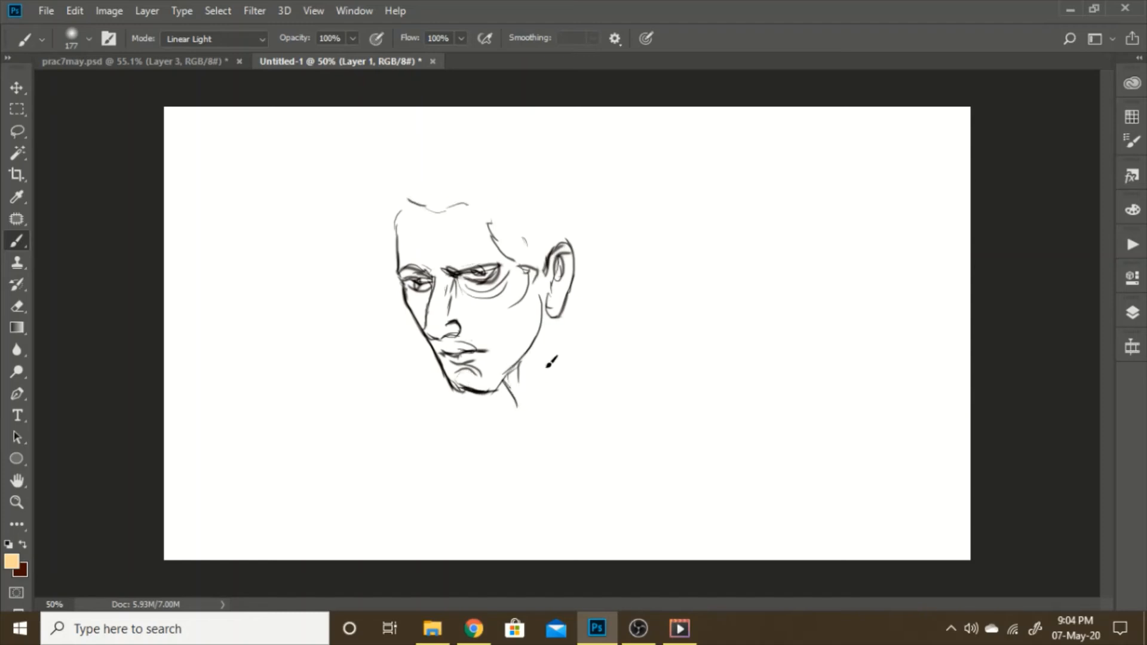
{"action": "left_click_drag", "start_coordinate": [568, 297], "coordinate": [589, 375]}
{"action": "mouse_move", "coordinate": [502, 383]}
{"action": "left_mouse_down"}
{"action": "mouse_move", "coordinate": [506, 426]}
{"action": "mouse_move", "coordinate": [489, 390]}
{"action": "mouse_move", "coordinate": [517, 335]}
{"action": "left_mouse_up"}
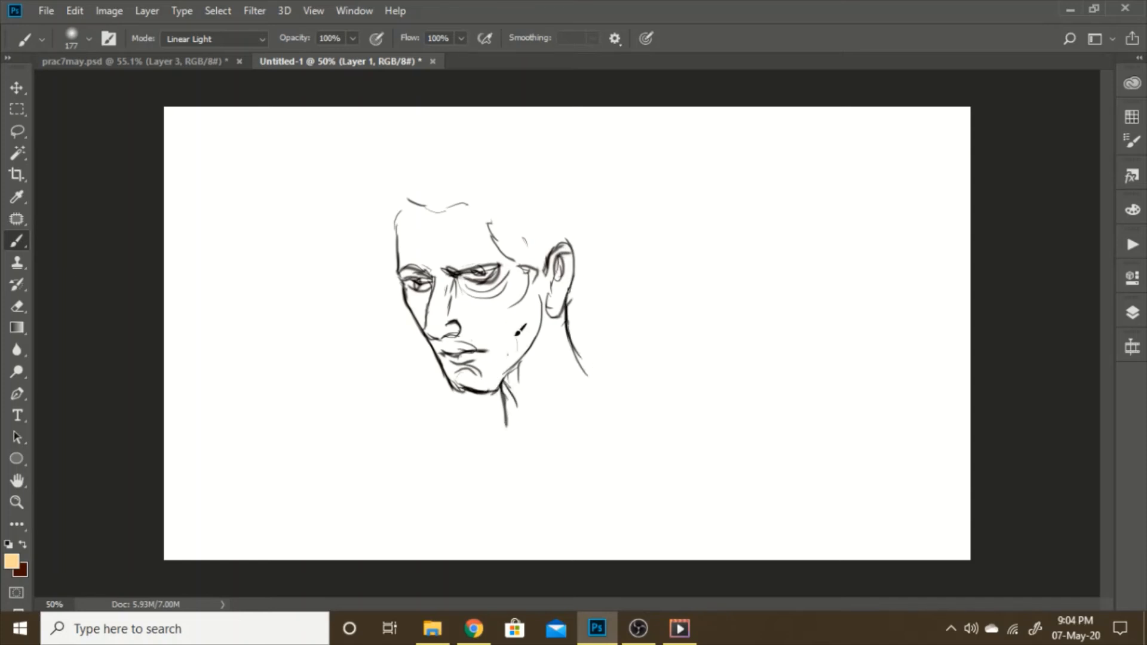
{"action": "left_click_drag", "start_coordinate": [565, 239], "coordinate": [555, 193]}
{"action": "mouse_move", "coordinate": [389, 200]}
{"action": "left_mouse_down"}
{"action": "mouse_move", "coordinate": [395, 224]}
{"action": "mouse_move", "coordinate": [393, 178]}
{"action": "left_mouse_up"}
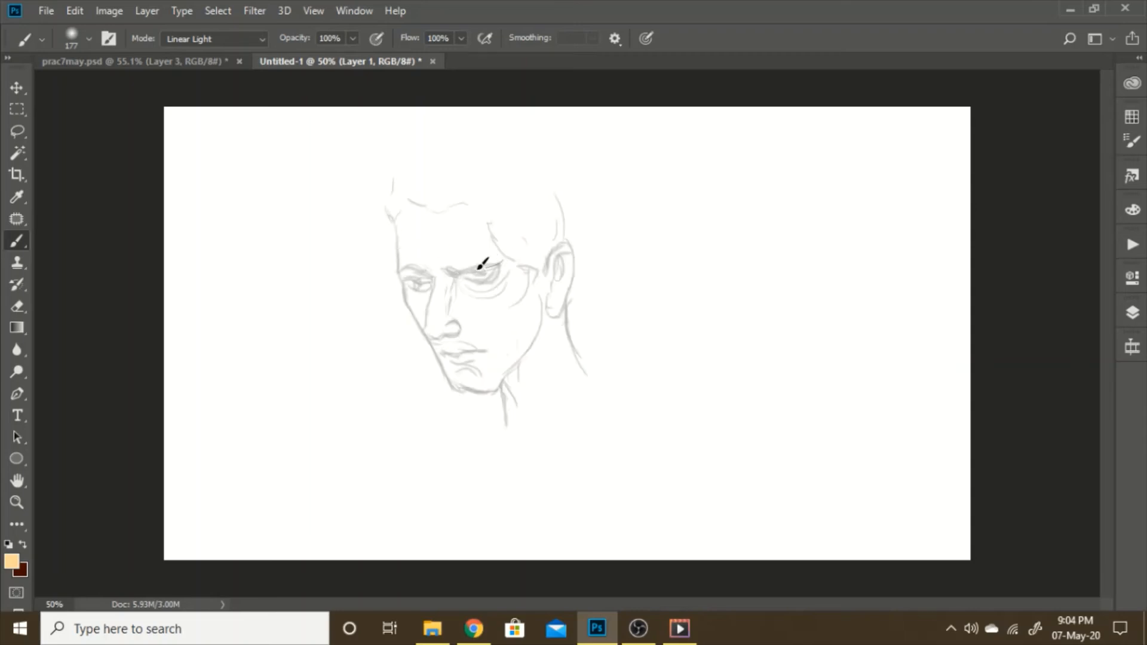
Step: On the next frame, sketch a slightly turned version of the eyes, nose, mouth and far cheek over the onion-skinned face
{"action": "left_click_drag", "start_coordinate": [478, 267], "coordinate": [509, 267]}
{"action": "mouse_move", "coordinate": [507, 269]}
{"action": "left_mouse_down"}
{"action": "mouse_move", "coordinate": [481, 279]}
{"action": "mouse_move", "coordinate": [501, 268]}
{"action": "mouse_move", "coordinate": [474, 271]}
{"action": "mouse_move", "coordinate": [506, 256]}
{"action": "mouse_move", "coordinate": [478, 266]}
{"action": "mouse_move", "coordinate": [496, 281]}
{"action": "mouse_move", "coordinate": [487, 262]}
{"action": "left_mouse_up"}
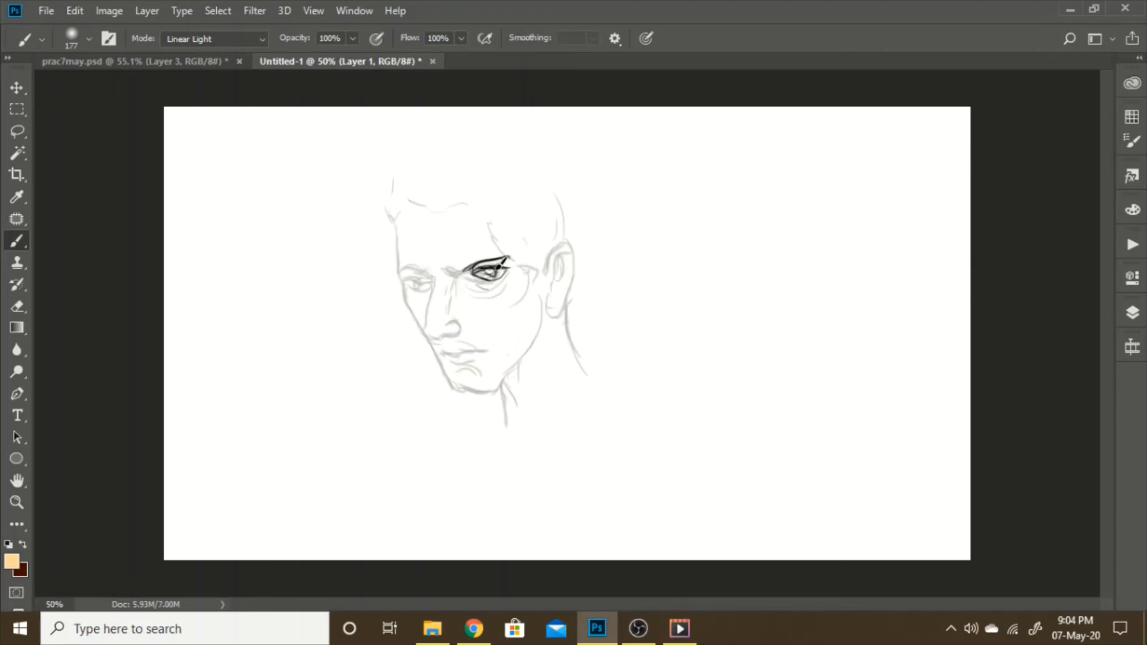
{"action": "left_click_drag", "start_coordinate": [502, 261], "coordinate": [521, 267]}
{"action": "mouse_move", "coordinate": [466, 315]}
{"action": "left_mouse_down"}
{"action": "mouse_move", "coordinate": [445, 332]}
{"action": "mouse_move", "coordinate": [461, 323]}
{"action": "mouse_move", "coordinate": [444, 323]}
{"action": "mouse_move", "coordinate": [446, 303]}
{"action": "mouse_move", "coordinate": [443, 316]}
{"action": "mouse_move", "coordinate": [445, 281]}
{"action": "mouse_move", "coordinate": [459, 269]}
{"action": "mouse_move", "coordinate": [458, 293]}
{"action": "left_mouse_up"}
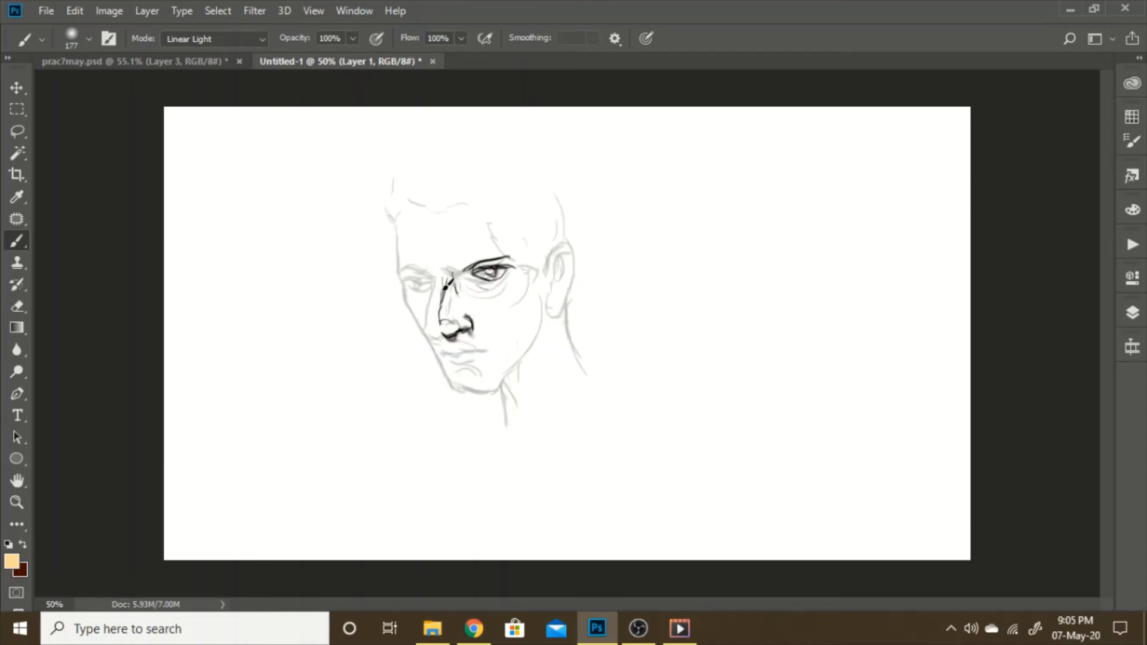
{"action": "mouse_move", "coordinate": [447, 281]}
{"action": "left_mouse_down"}
{"action": "mouse_move", "coordinate": [425, 276]}
{"action": "mouse_move", "coordinate": [424, 289]}
{"action": "left_mouse_up"}
{"action": "left_click_drag", "start_coordinate": [417, 290], "coordinate": [443, 358]}
{"action": "mouse_move", "coordinate": [440, 319]}
{"action": "left_mouse_down"}
{"action": "mouse_move", "coordinate": [449, 360]}
{"action": "mouse_move", "coordinate": [502, 336]}
{"action": "left_mouse_up"}
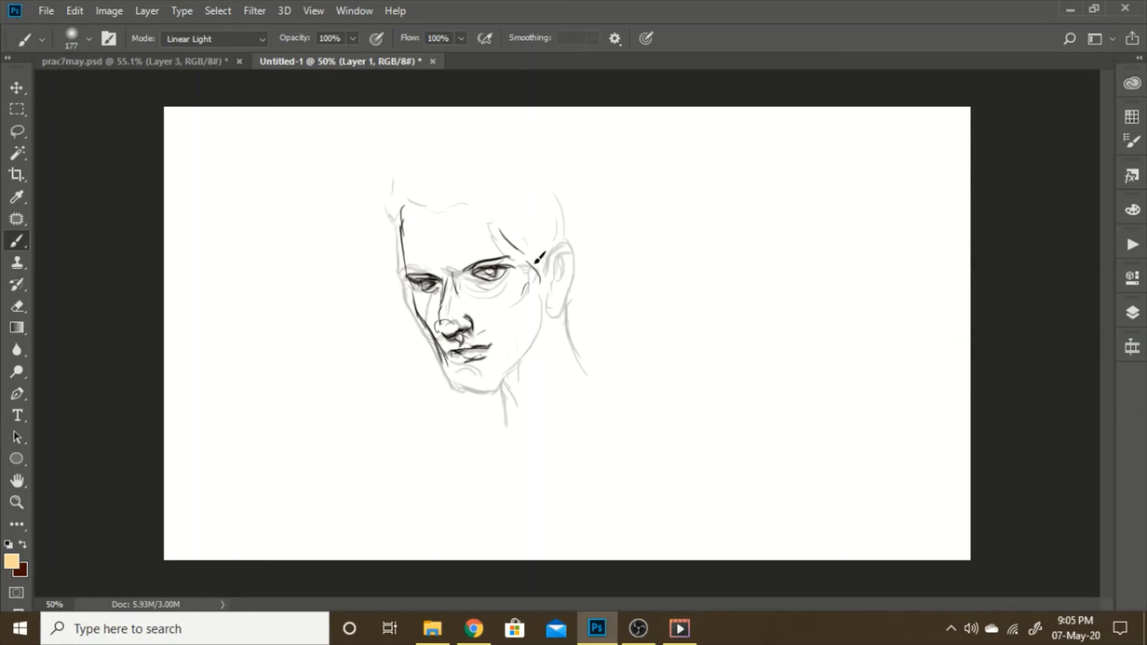
Step: Finish the second face with a cheek and jawline, ear, hair outline and neck lines following the onion skin
{"action": "left_click_drag", "start_coordinate": [530, 302], "coordinate": [525, 327]}
{"action": "mouse_move", "coordinate": [482, 369]}
{"action": "left_mouse_down"}
{"action": "mouse_move", "coordinate": [462, 380]}
{"action": "mouse_move", "coordinate": [502, 384]}
{"action": "mouse_move", "coordinate": [541, 324]}
{"action": "left_mouse_up"}
{"action": "mouse_move", "coordinate": [517, 364]}
{"action": "left_mouse_down"}
{"action": "mouse_move", "coordinate": [541, 294]}
{"action": "mouse_move", "coordinate": [533, 264]}
{"action": "left_mouse_up"}
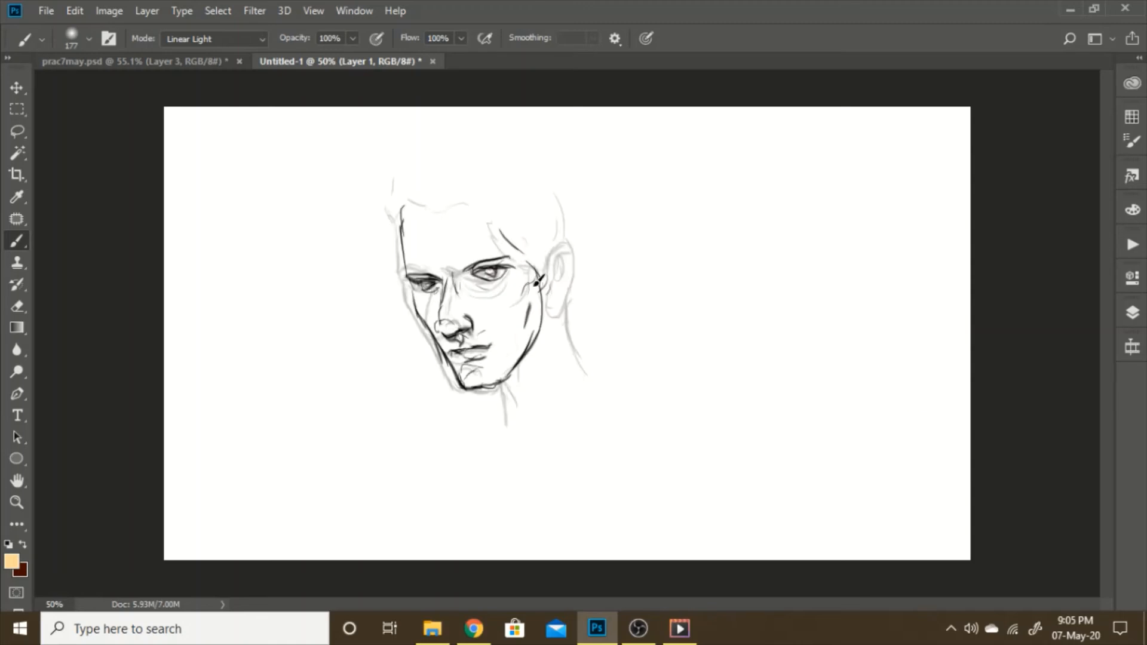
{"action": "left_click_drag", "start_coordinate": [546, 257], "coordinate": [558, 192]}
{"action": "left_click_drag", "start_coordinate": [400, 216], "coordinate": [402, 186]}
{"action": "mouse_move", "coordinate": [500, 387]}
{"action": "left_mouse_down"}
{"action": "mouse_move", "coordinate": [509, 418]}
{"action": "mouse_move", "coordinate": [529, 402]}
{"action": "left_mouse_up"}
{"action": "mouse_move", "coordinate": [545, 269]}
{"action": "left_mouse_down"}
{"action": "mouse_move", "coordinate": [568, 242]}
{"action": "mouse_move", "coordinate": [548, 300]}
{"action": "mouse_move", "coordinate": [567, 305]}
{"action": "mouse_move", "coordinate": [562, 237]}
{"action": "left_mouse_up"}
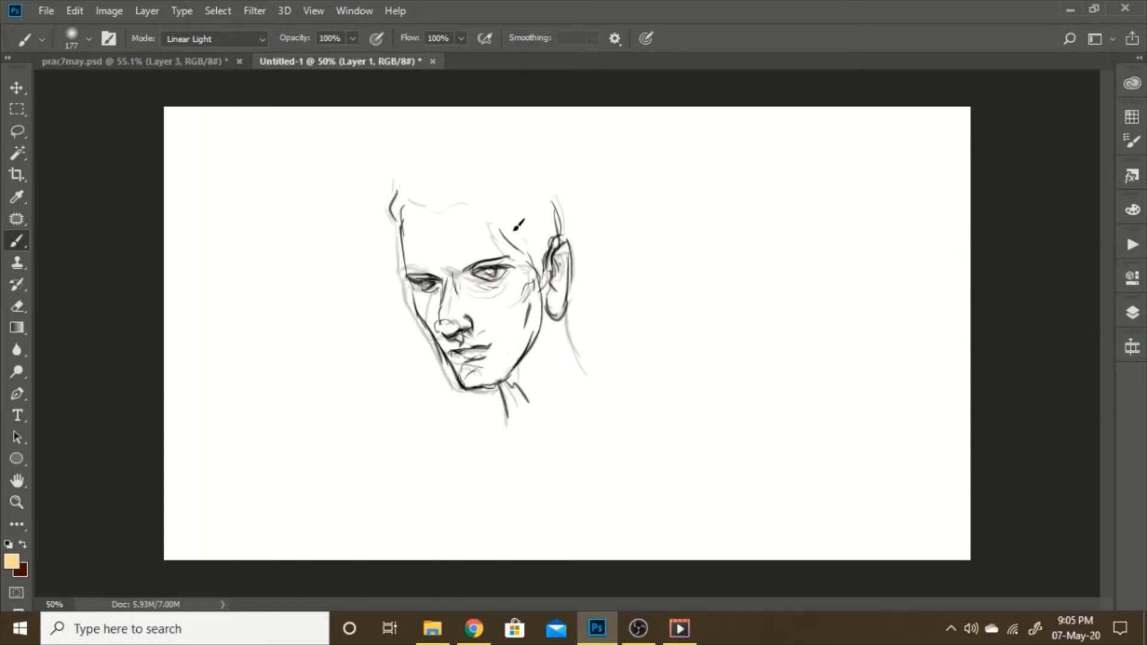
{"action": "left_click_drag", "start_coordinate": [482, 202], "coordinate": [499, 217]}
{"action": "left_click_drag", "start_coordinate": [559, 318], "coordinate": [590, 375]}
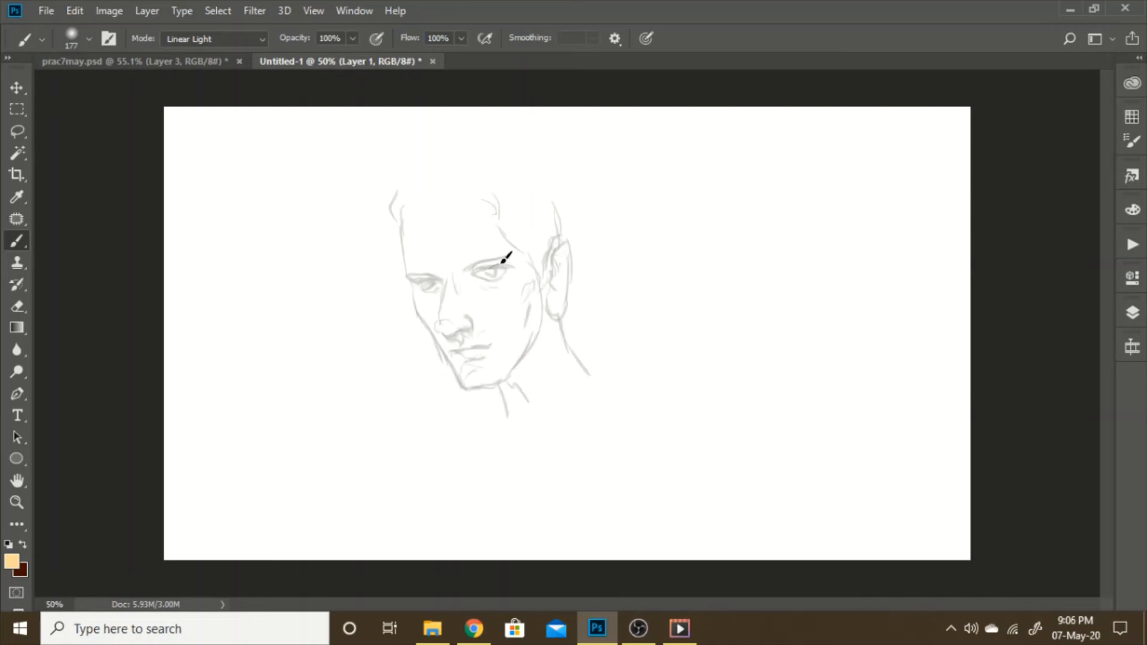
Step: On the following frame, sketch the third face's raised eyebrow, eyes, nose, forehead edge and far cheek, turned further to the front
{"action": "mouse_move", "coordinate": [491, 268]}
{"action": "left_mouse_down"}
{"action": "mouse_move", "coordinate": [506, 264]}
{"action": "mouse_move", "coordinate": [496, 270]}
{"action": "mouse_move", "coordinate": [490, 256]}
{"action": "mouse_move", "coordinate": [527, 249]}
{"action": "left_mouse_up"}
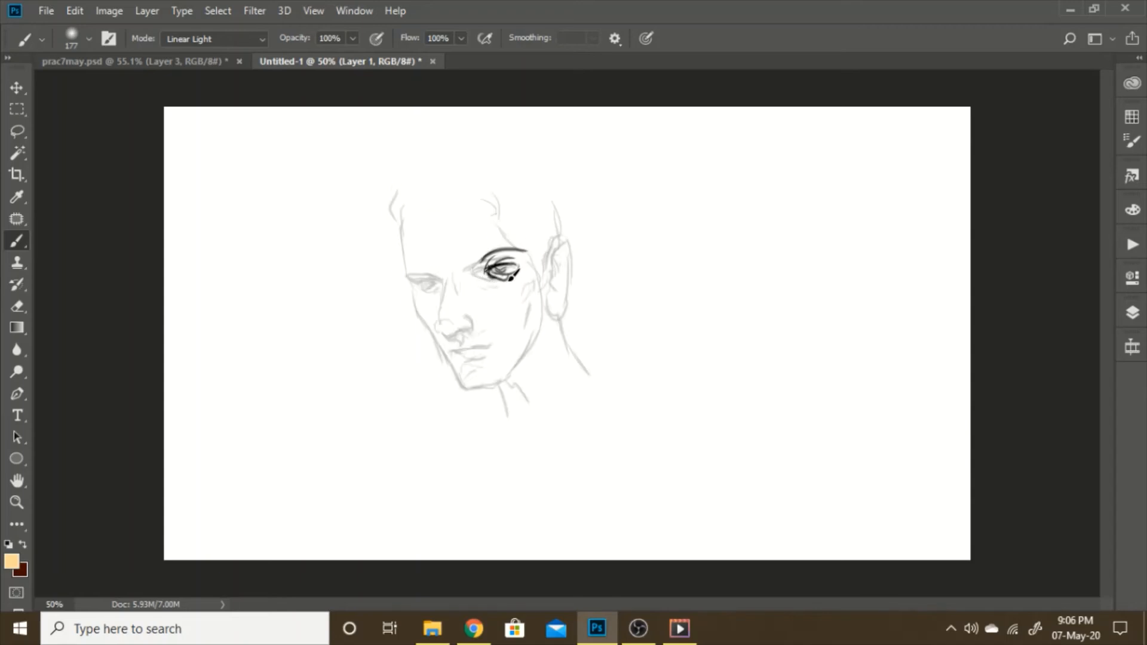
{"action": "mouse_move", "coordinate": [475, 280]}
{"action": "left_mouse_down"}
{"action": "mouse_move", "coordinate": [494, 317]}
{"action": "mouse_move", "coordinate": [486, 309]}
{"action": "mouse_move", "coordinate": [482, 325]}
{"action": "mouse_move", "coordinate": [475, 286]}
{"action": "mouse_move", "coordinate": [476, 327]}
{"action": "mouse_move", "coordinate": [457, 276]}
{"action": "mouse_move", "coordinate": [436, 279]}
{"action": "mouse_move", "coordinate": [450, 278]}
{"action": "mouse_move", "coordinate": [434, 282]}
{"action": "mouse_move", "coordinate": [441, 288]}
{"action": "mouse_move", "coordinate": [451, 284]}
{"action": "mouse_move", "coordinate": [412, 251]}
{"action": "left_mouse_up"}
{"action": "key", "text": "ctrl+z"}
{"action": "left_click_drag", "start_coordinate": [412, 251], "coordinate": [412, 206]}
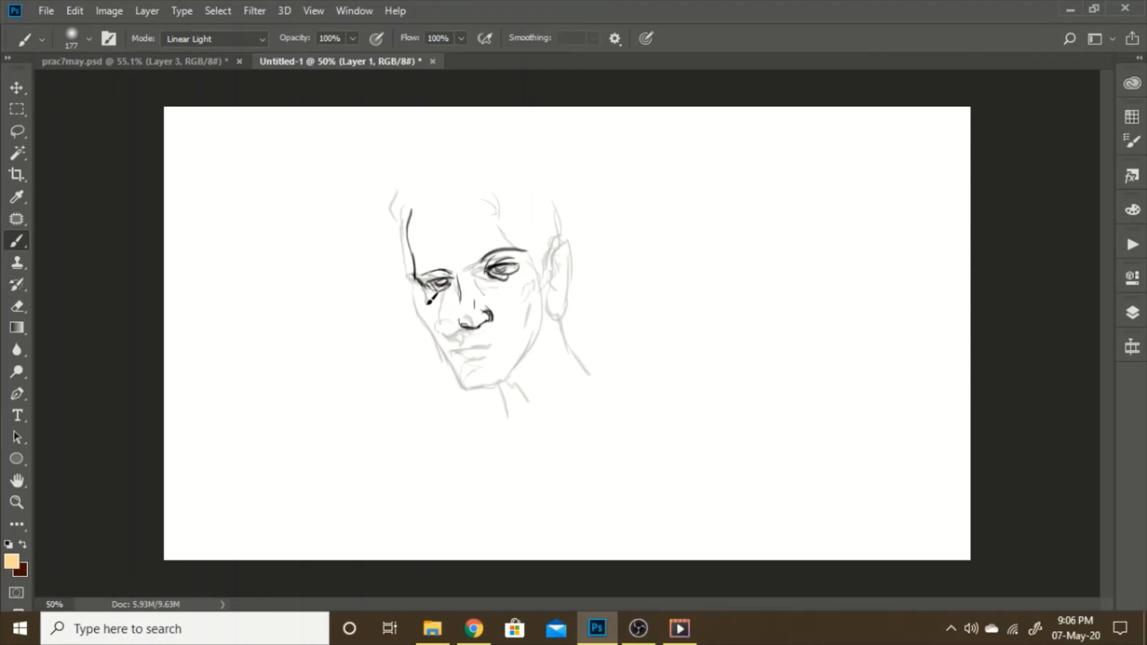
{"action": "mouse_move", "coordinate": [428, 302]}
{"action": "left_mouse_down"}
{"action": "mouse_move", "coordinate": [429, 320]}
{"action": "mouse_move", "coordinate": [447, 329]}
{"action": "left_mouse_up"}
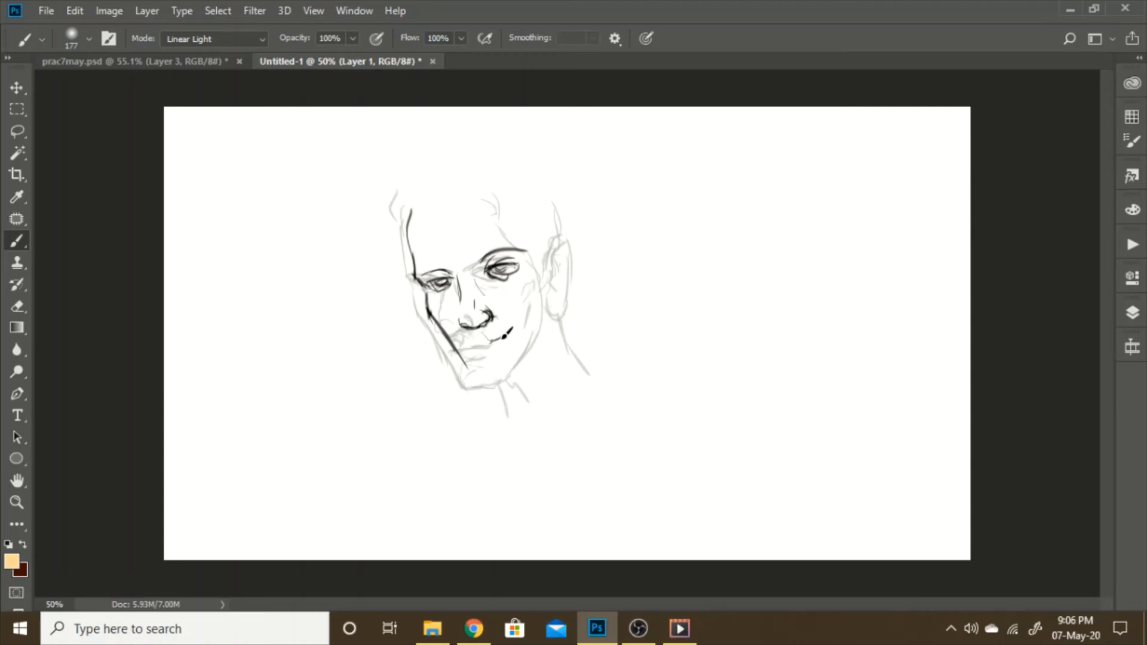
Step: Draw the third face's lips, chin and jawline up to the ear
{"action": "left_click_drag", "start_coordinate": [510, 338], "coordinate": [485, 343]}
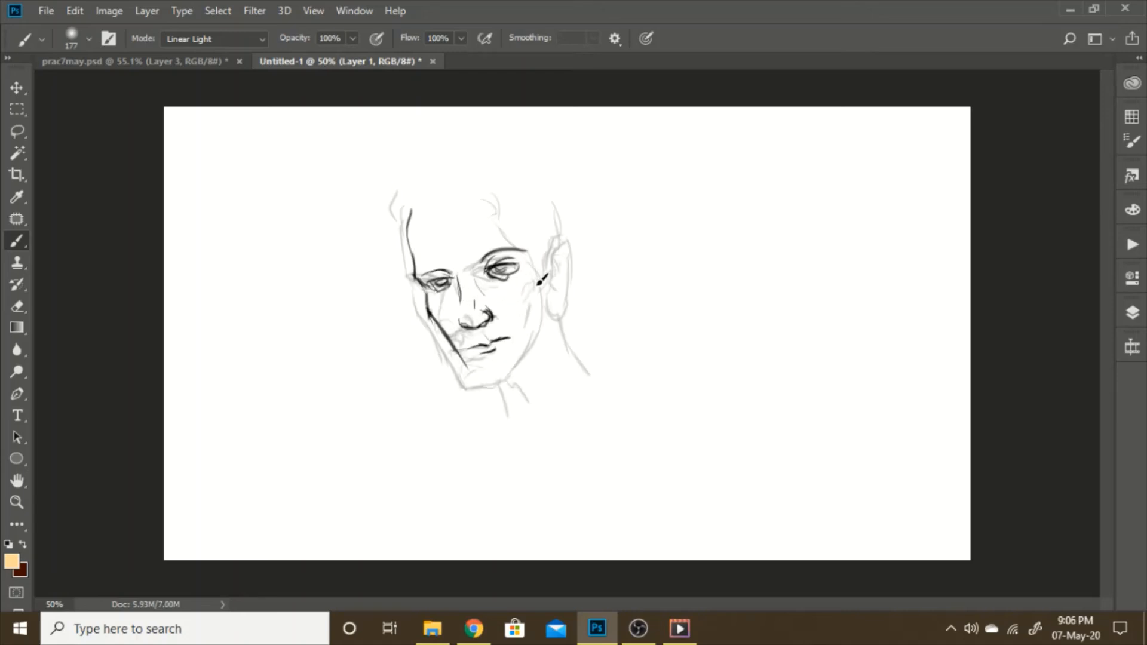
{"action": "mouse_move", "coordinate": [541, 281]}
{"action": "left_mouse_down"}
{"action": "mouse_move", "coordinate": [543, 262]}
{"action": "mouse_move", "coordinate": [544, 299]}
{"action": "left_mouse_up"}
{"action": "left_click_drag", "start_coordinate": [471, 356], "coordinate": [513, 340]}
{"action": "left_click_drag", "start_coordinate": [489, 327], "coordinate": [482, 338]}
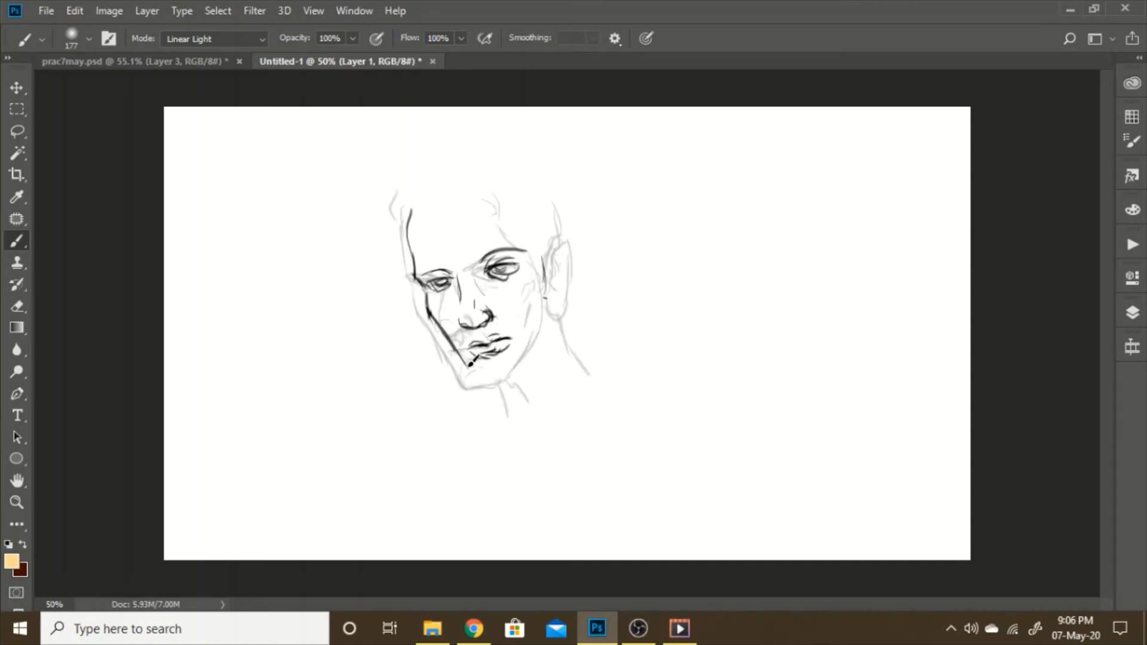
{"action": "mouse_move", "coordinate": [471, 362]}
{"action": "left_mouse_down"}
{"action": "mouse_move", "coordinate": [481, 386]}
{"action": "mouse_move", "coordinate": [514, 373]}
{"action": "mouse_move", "coordinate": [497, 379]}
{"action": "left_mouse_up"}
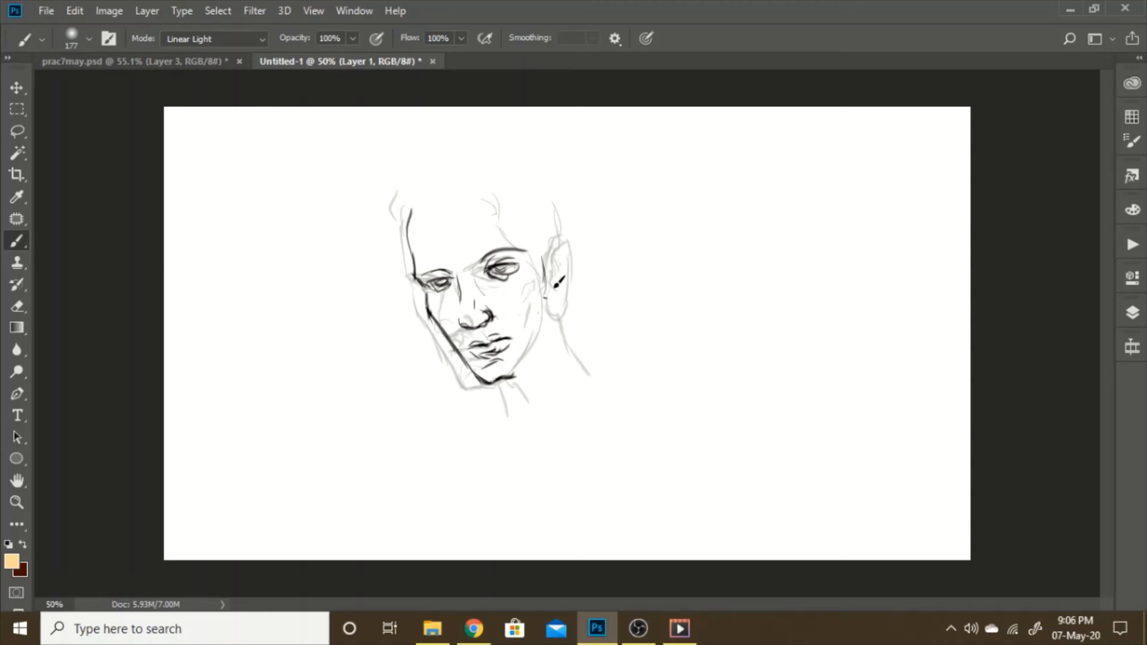
{"action": "mouse_move", "coordinate": [546, 253]}
{"action": "left_mouse_down"}
{"action": "mouse_move", "coordinate": [553, 314]}
{"action": "mouse_move", "coordinate": [533, 362]}
{"action": "mouse_move", "coordinate": [553, 304]}
{"action": "left_mouse_up"}
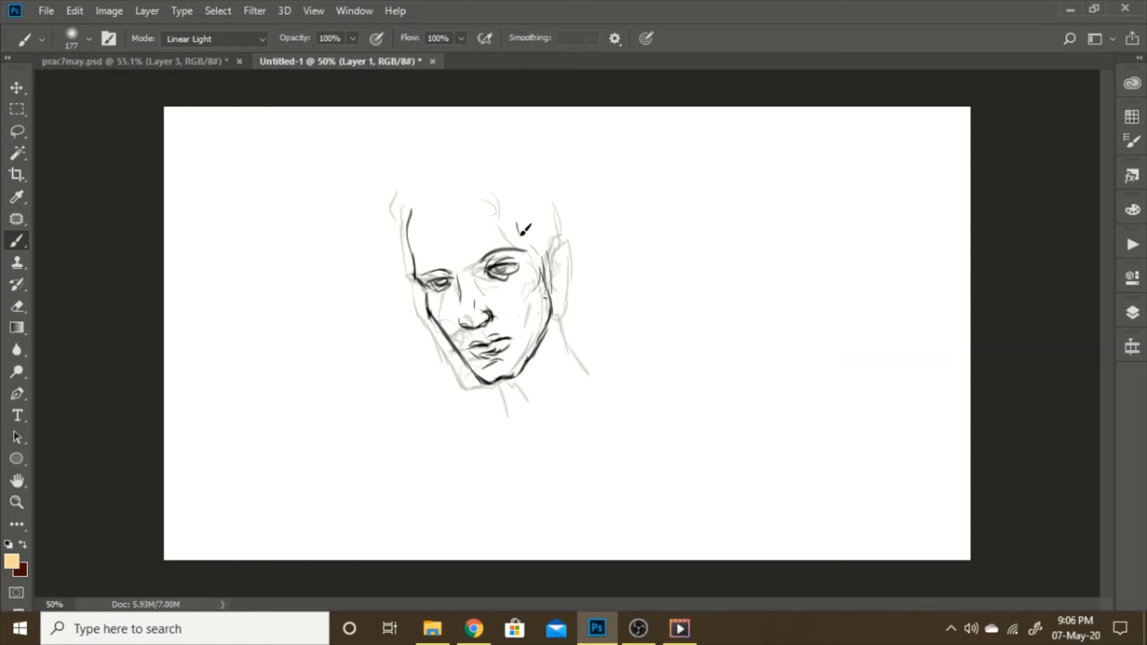
Step: Add the hairline, ear, neck lines and back of the head to the third face
{"action": "mouse_move", "coordinate": [518, 233]}
{"action": "left_mouse_down"}
{"action": "mouse_move", "coordinate": [514, 210]}
{"action": "mouse_move", "coordinate": [432, 204]}
{"action": "left_mouse_up"}
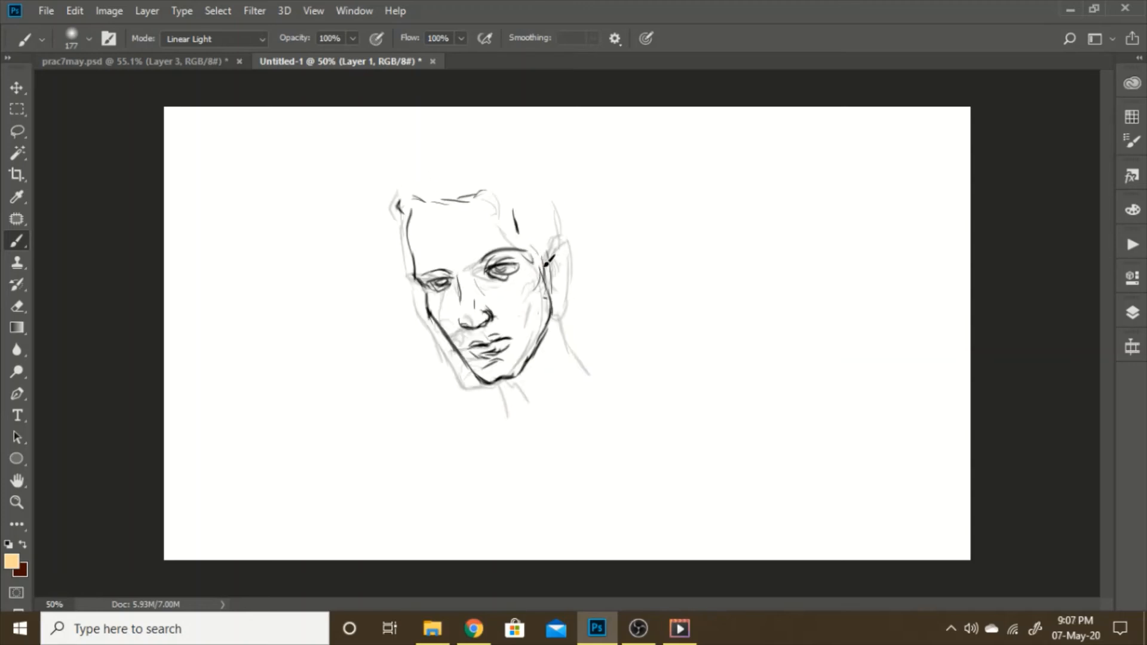
{"action": "mouse_move", "coordinate": [557, 255]}
{"action": "left_mouse_down"}
{"action": "mouse_move", "coordinate": [576, 239]}
{"action": "mouse_move", "coordinate": [560, 306]}
{"action": "left_mouse_up"}
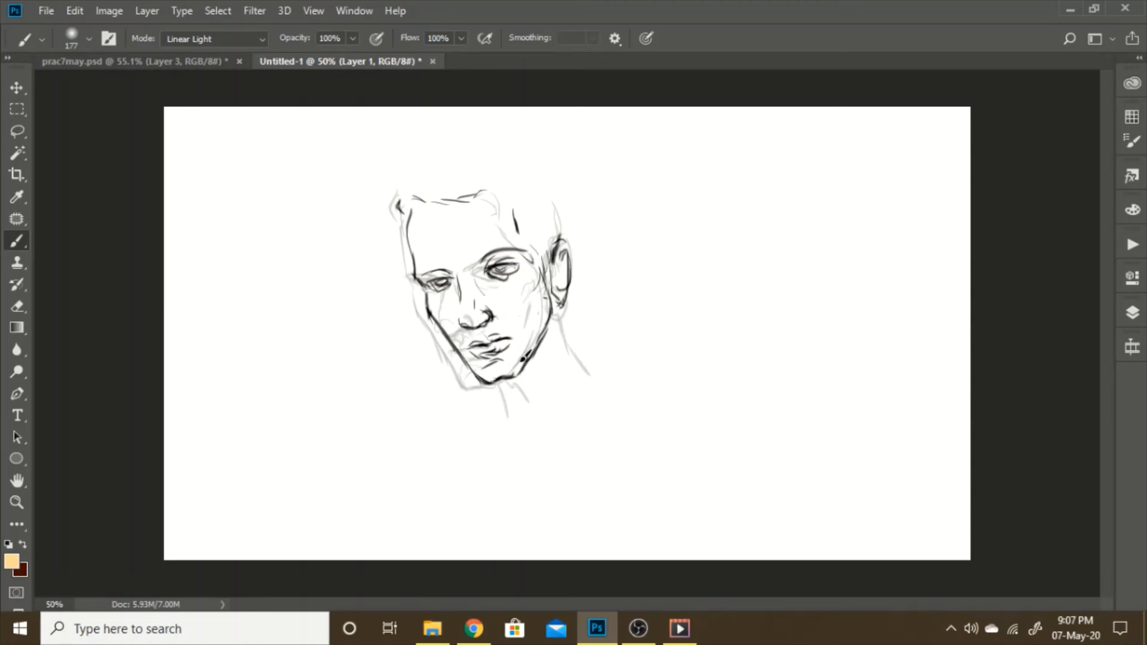
{"action": "left_click_drag", "start_coordinate": [511, 379], "coordinate": [508, 413]}
{"action": "left_click_drag", "start_coordinate": [560, 306], "coordinate": [574, 356]}
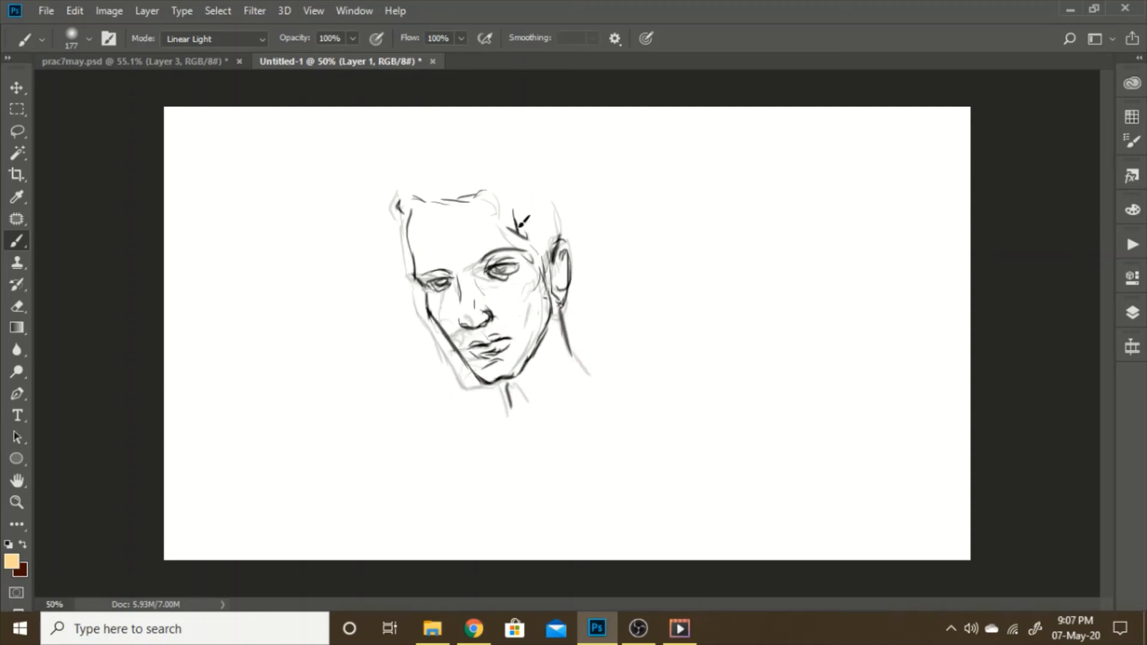
{"action": "left_click_drag", "start_coordinate": [562, 234], "coordinate": [550, 182]}
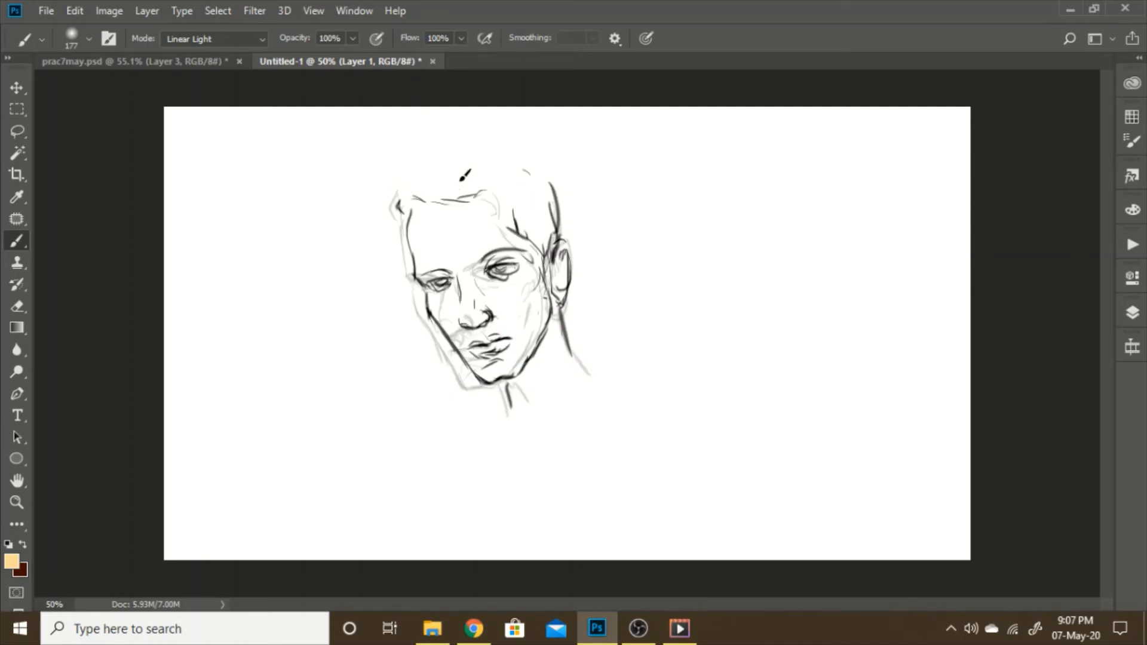
{"action": "left_click_drag", "start_coordinate": [421, 208], "coordinate": [472, 198]}
{"action": "left_click_drag", "start_coordinate": [454, 205], "coordinate": [481, 194]}
{"action": "left_click_drag", "start_coordinate": [482, 322], "coordinate": [484, 337]}
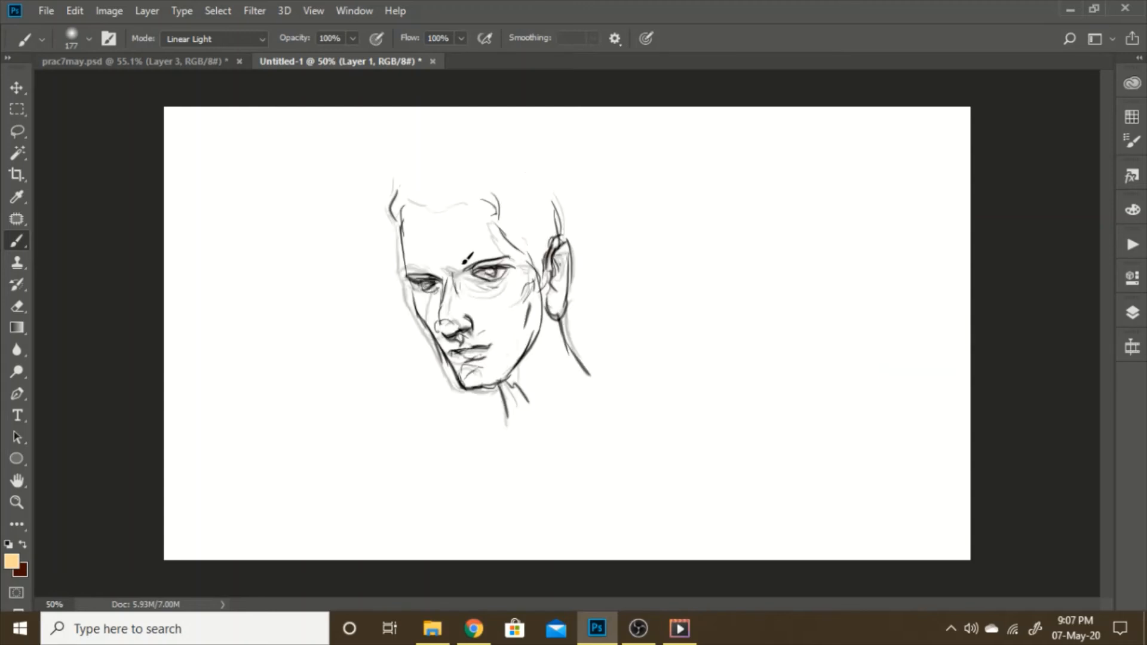
Step: Go back to the frowning face's frame and add hair strokes along its forehead, temple and sideburn
{"action": "left_click_drag", "start_coordinate": [483, 263], "coordinate": [475, 276]}
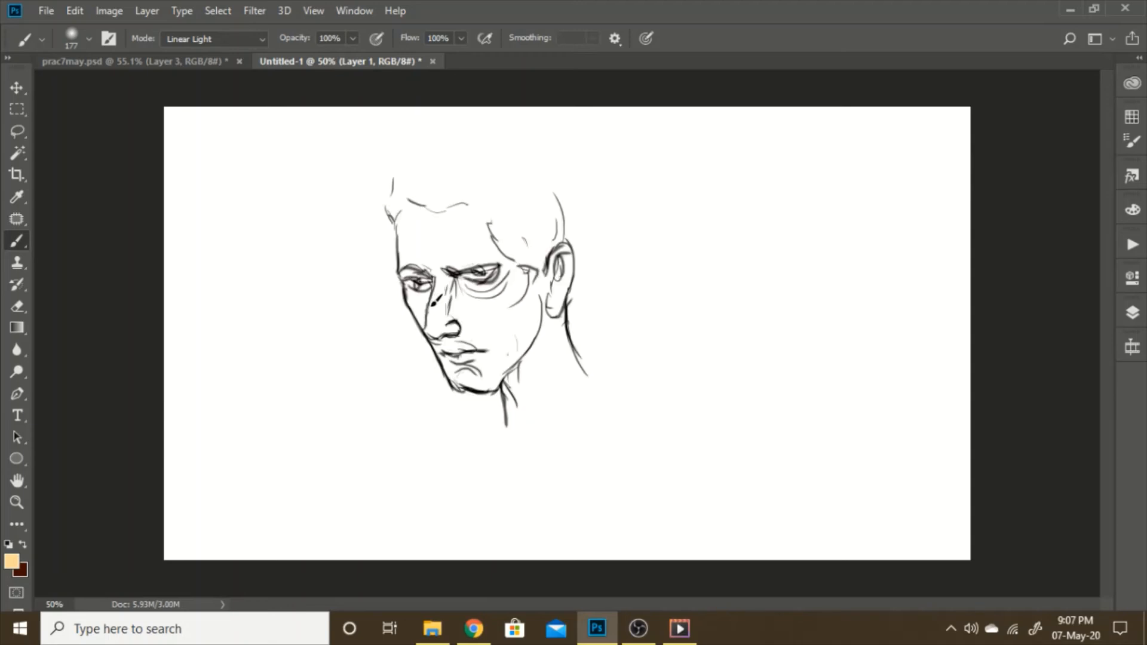
{"action": "mouse_move", "coordinate": [390, 214]}
{"action": "left_mouse_down"}
{"action": "mouse_move", "coordinate": [403, 199]}
{"action": "mouse_move", "coordinate": [491, 199]}
{"action": "mouse_move", "coordinate": [495, 230]}
{"action": "left_mouse_up"}
{"action": "left_click_drag", "start_coordinate": [546, 290], "coordinate": [532, 260]}
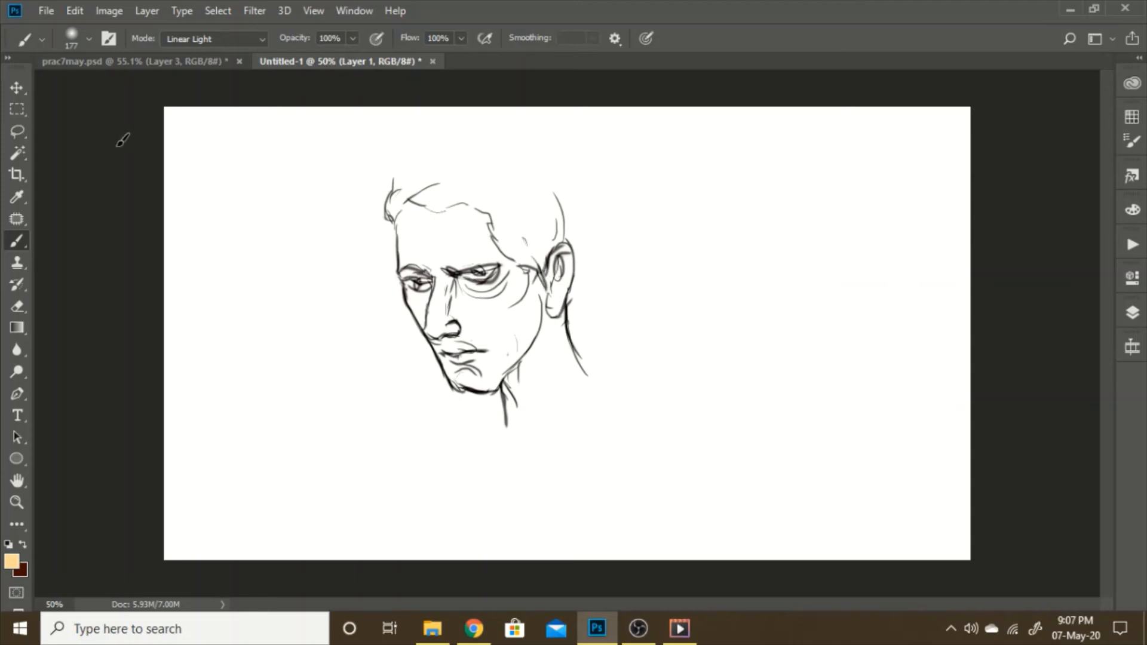
{"action": "left_click_drag", "start_coordinate": [476, 256], "coordinate": [468, 267]}
Step: Add a new layer above Layer 1 and apply the merged RGB image to it with Multiply blending at 100% opacity
{"action": "left_click", "coordinate": [110, 11]}
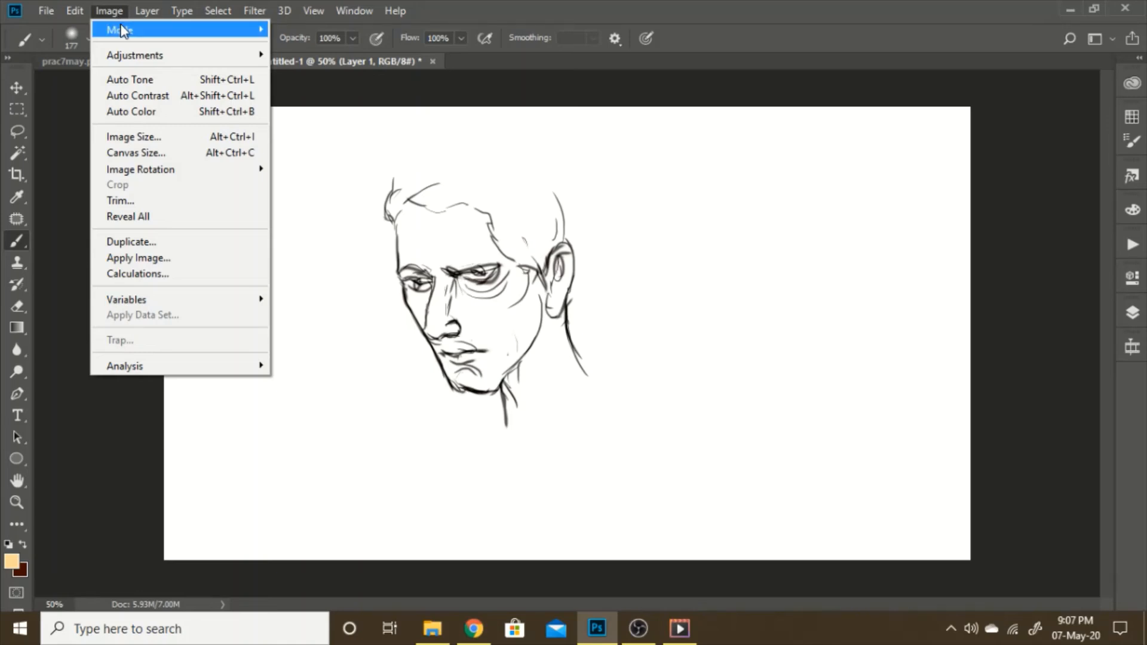
{"action": "mouse_move", "coordinate": [121, 32]}
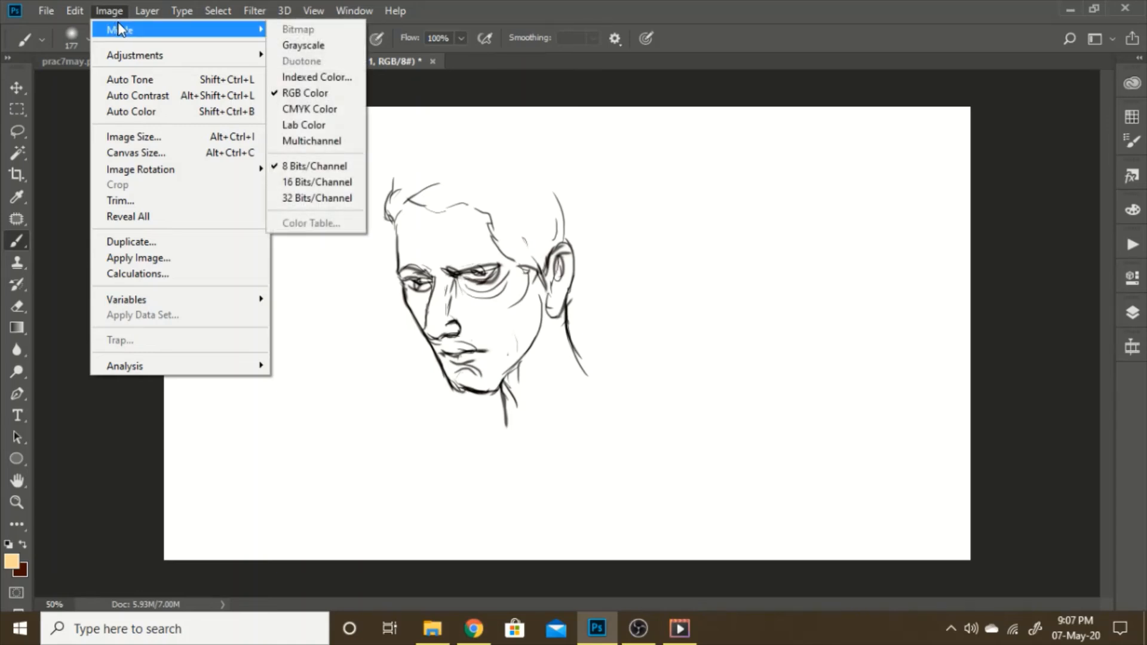
{"action": "left_click", "coordinate": [1132, 312]}
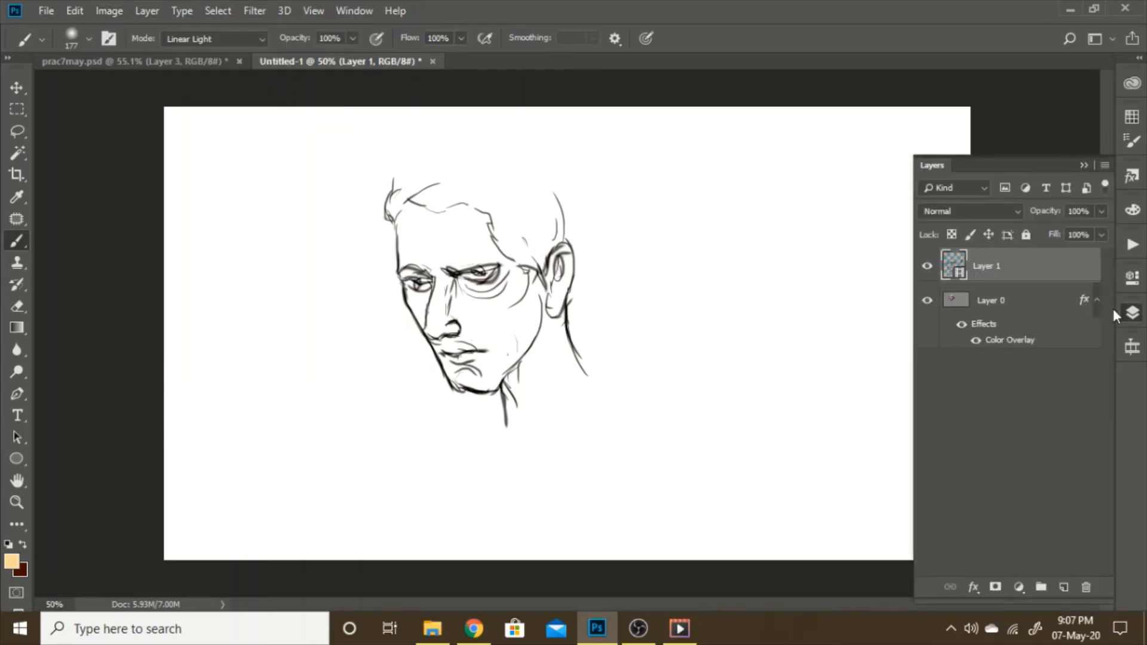
{"action": "left_click", "coordinate": [1064, 587]}
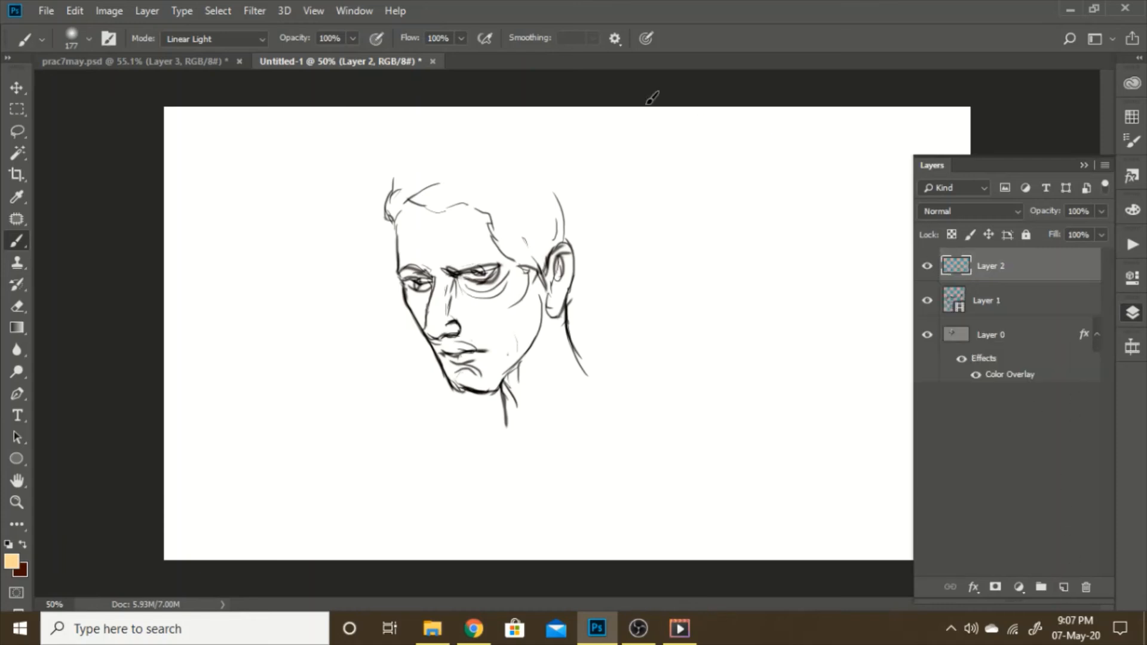
{"action": "left_click", "coordinate": [112, 14]}
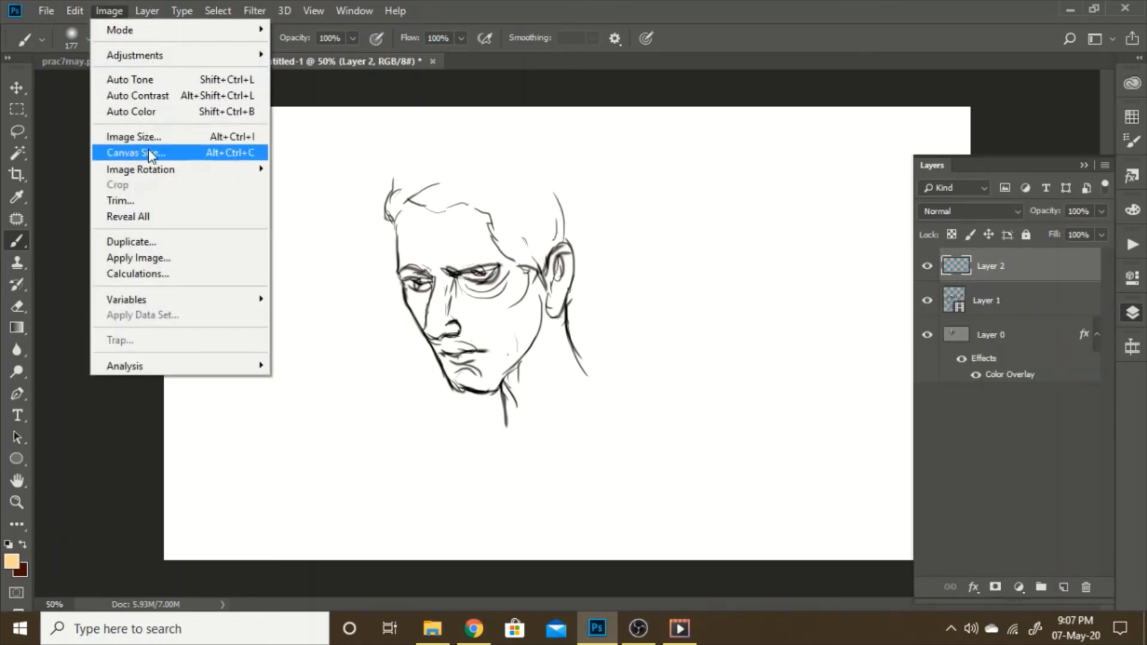
{"action": "left_click", "coordinate": [191, 259]}
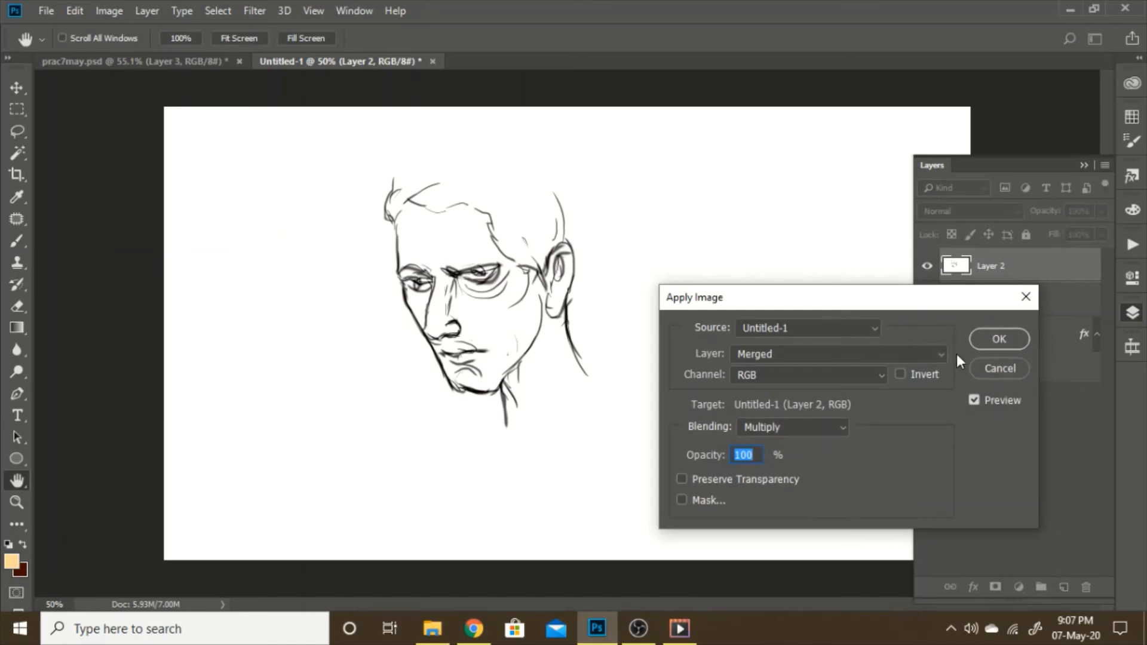
{"action": "left_click", "coordinate": [992, 341]}
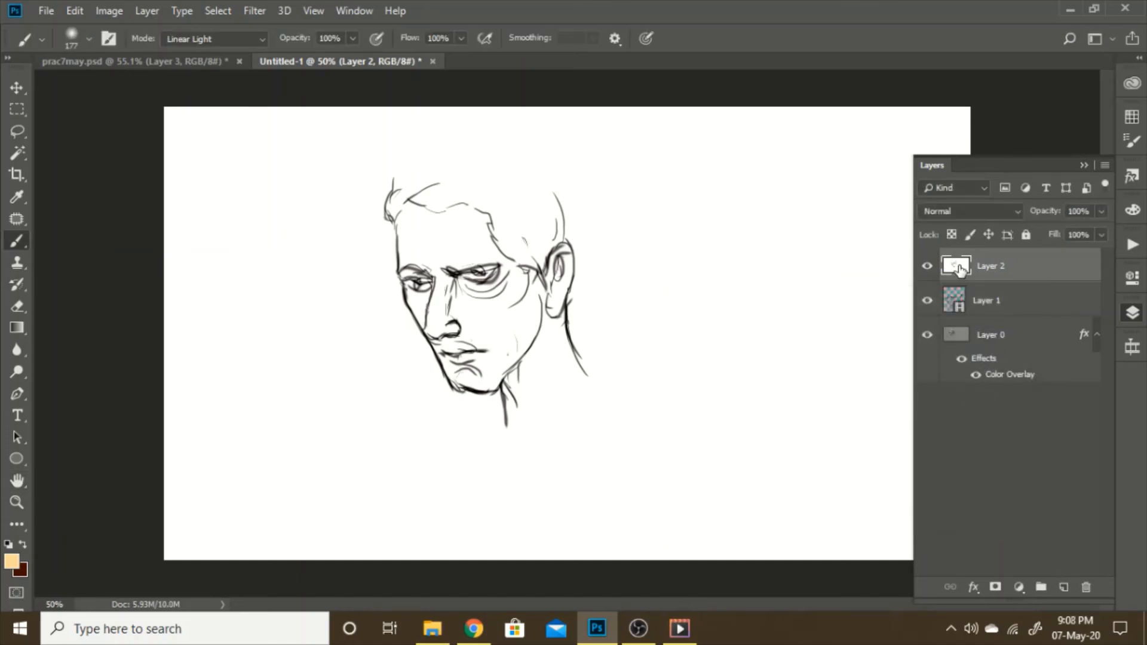
Step: Create a new 1920 x 1080 px document at 72 pixels/inch in 8-bit RGB with the custom grey background
{"action": "left_click", "coordinate": [48, 12]}
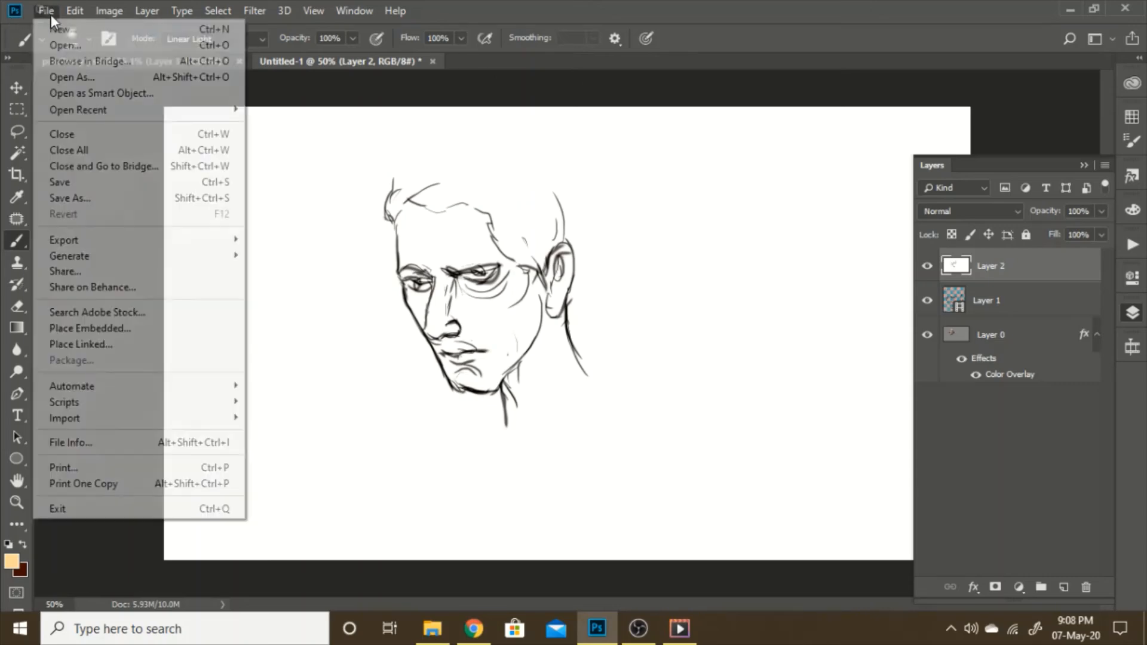
{"action": "left_click", "coordinate": [64, 30]}
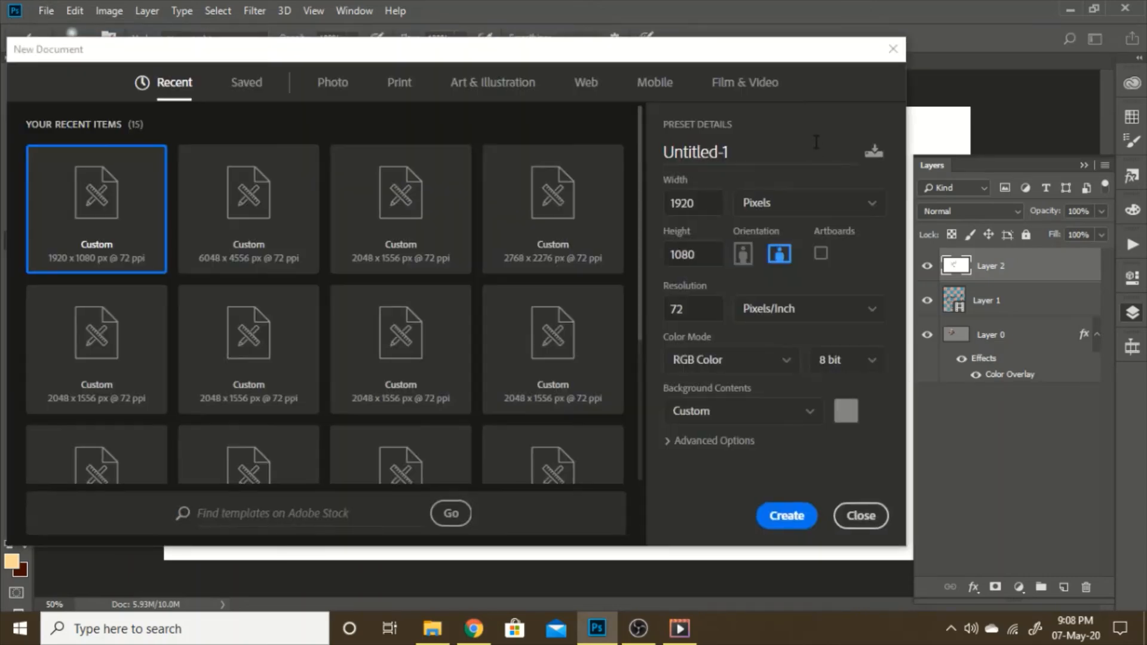
{"action": "left_click", "coordinate": [785, 515]}
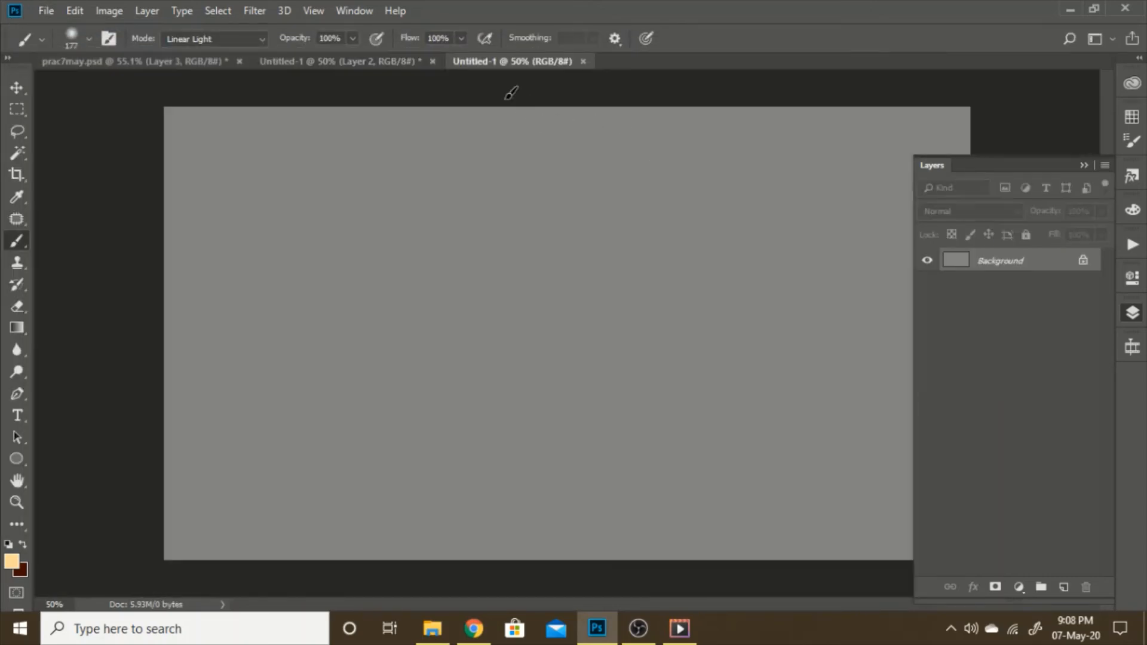
Step: Float the new grey document in its own window and copy the merged sketch layer from the animation document into it
{"action": "left_click", "coordinate": [354, 62]}
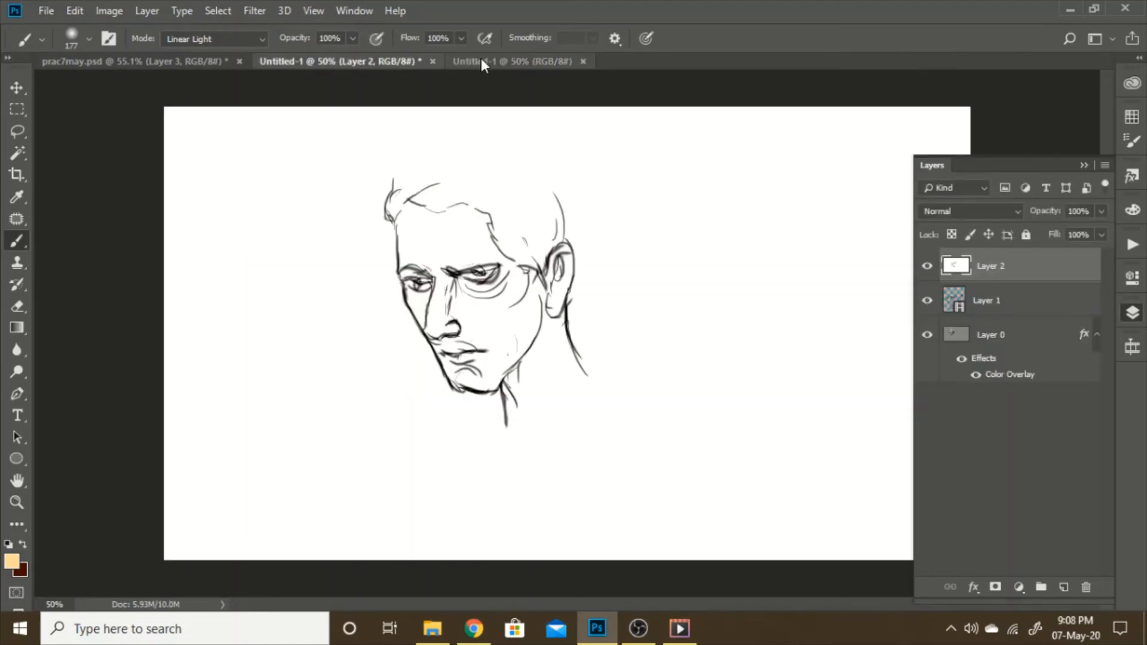
{"action": "left_click_drag", "start_coordinate": [486, 62], "coordinate": [621, 173]}
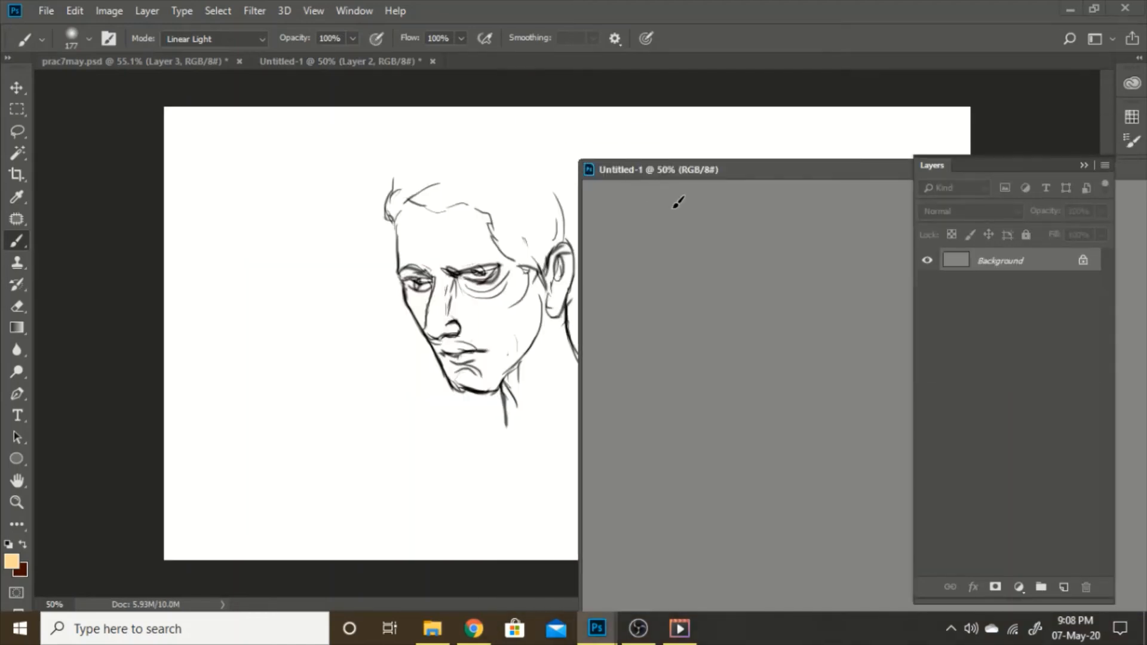
{"action": "left_click", "coordinate": [370, 64]}
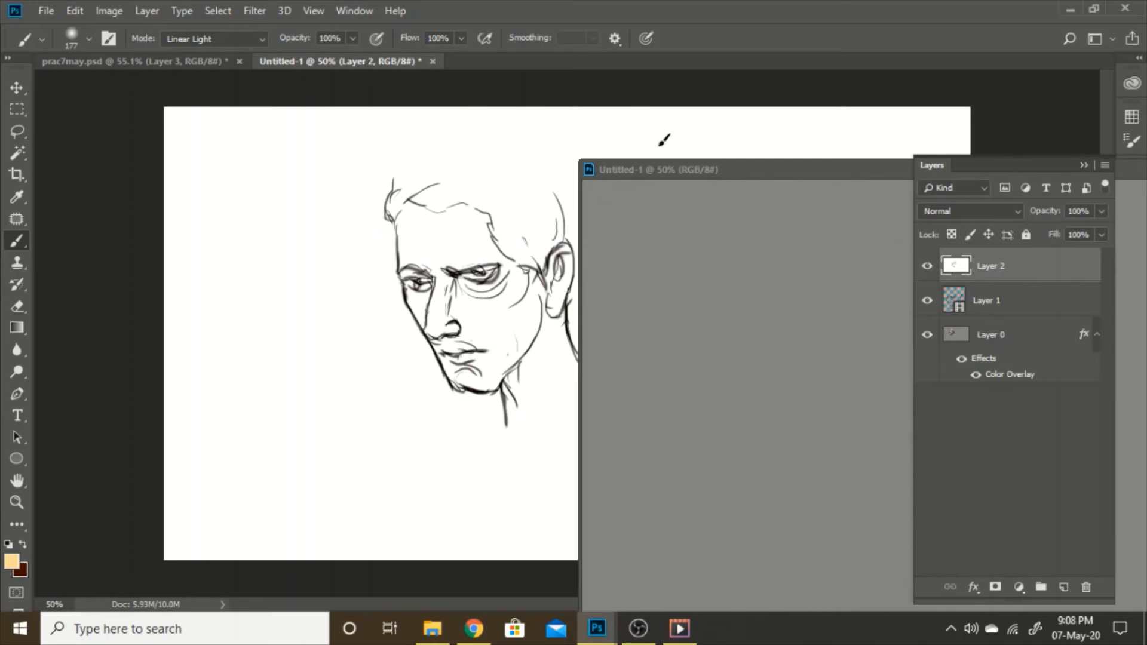
{"action": "mouse_move", "coordinate": [952, 268]}
{"action": "left_mouse_down"}
{"action": "mouse_move", "coordinate": [950, 287]}
{"action": "mouse_move", "coordinate": [793, 320]}
{"action": "left_mouse_up"}
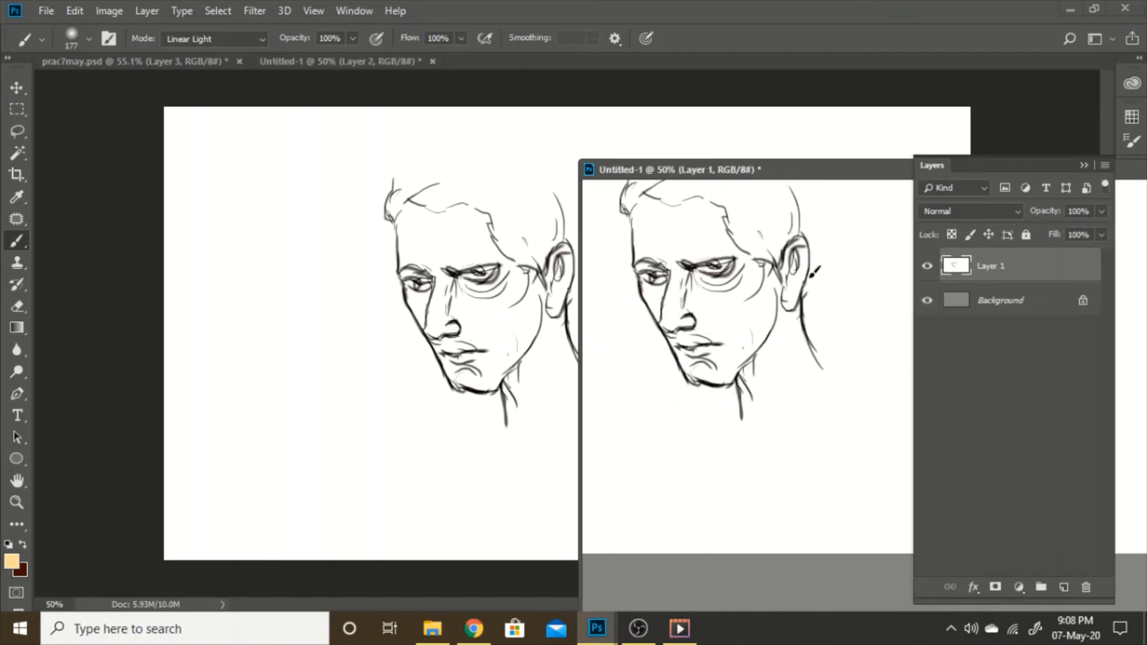
Step: Move the copied sketch layer down and to the right in the new document so the whole head is in view
{"action": "left_click", "coordinate": [1132, 141]}
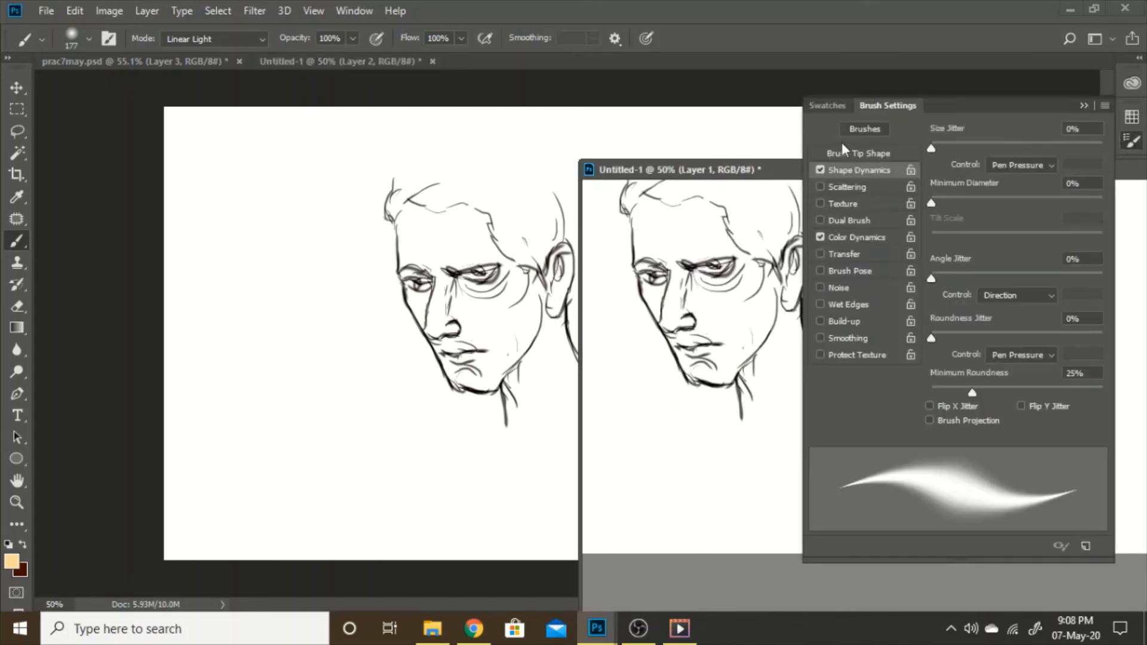
{"action": "left_click", "coordinate": [1132, 141]}
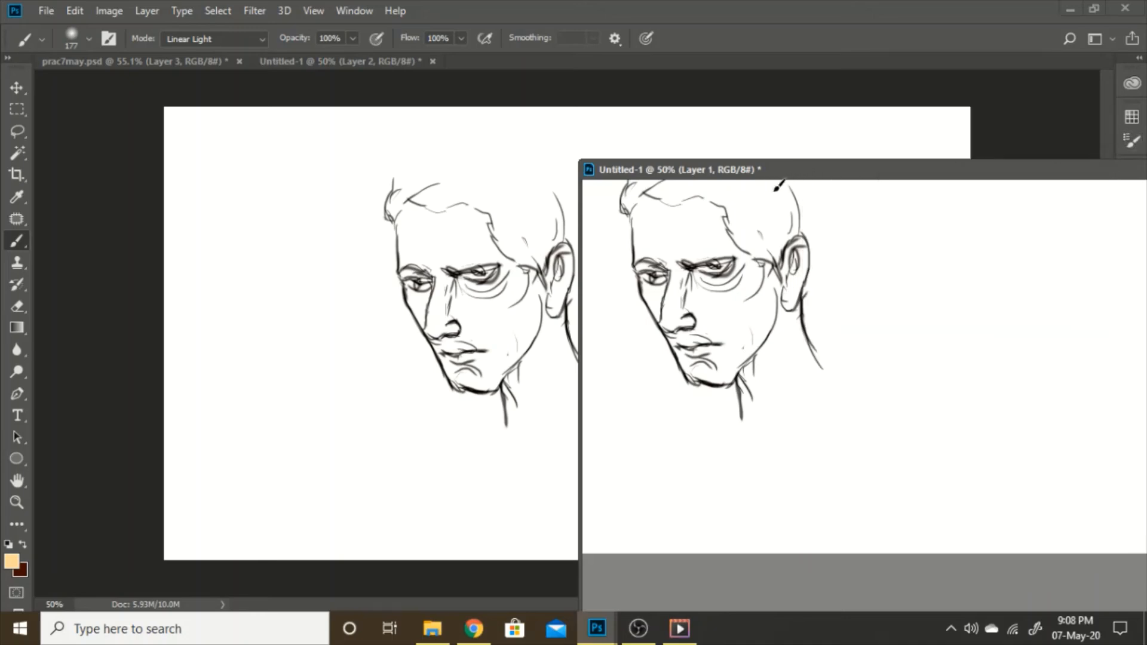
{"action": "left_click", "coordinate": [13, 91]}
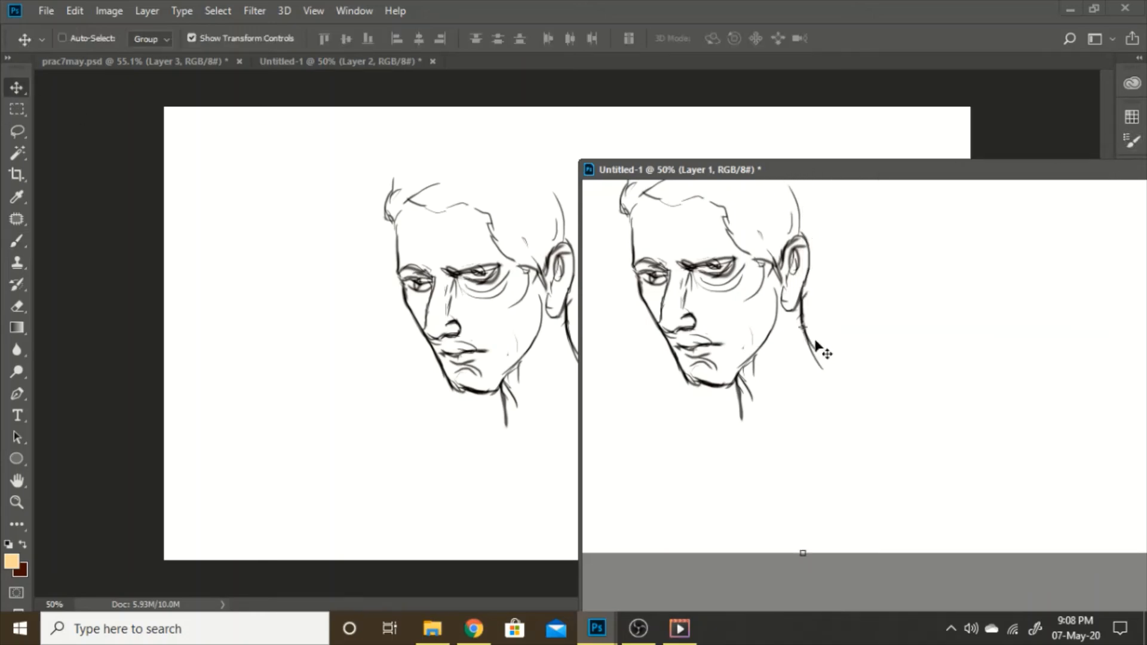
{"action": "left_click_drag", "start_coordinate": [818, 347], "coordinate": [884, 415]}
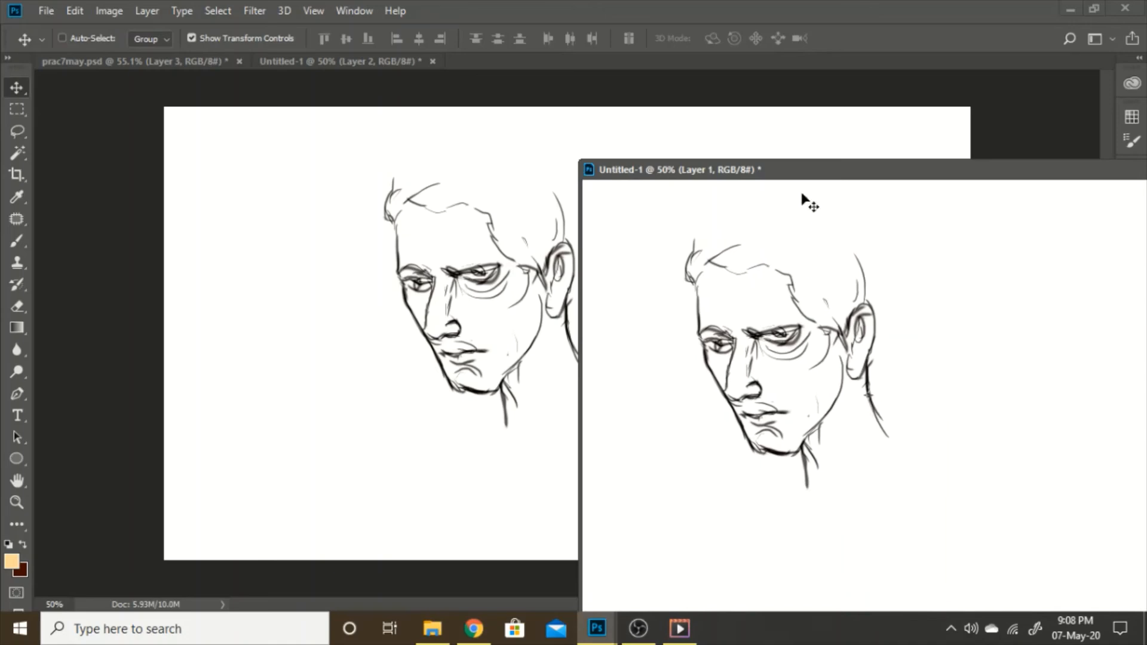
Step: Dock the reference document beside the animation document, give the animation most of the width, and make the animation document active
{"action": "left_click_drag", "start_coordinate": [804, 174], "coordinate": [1116, 101]}
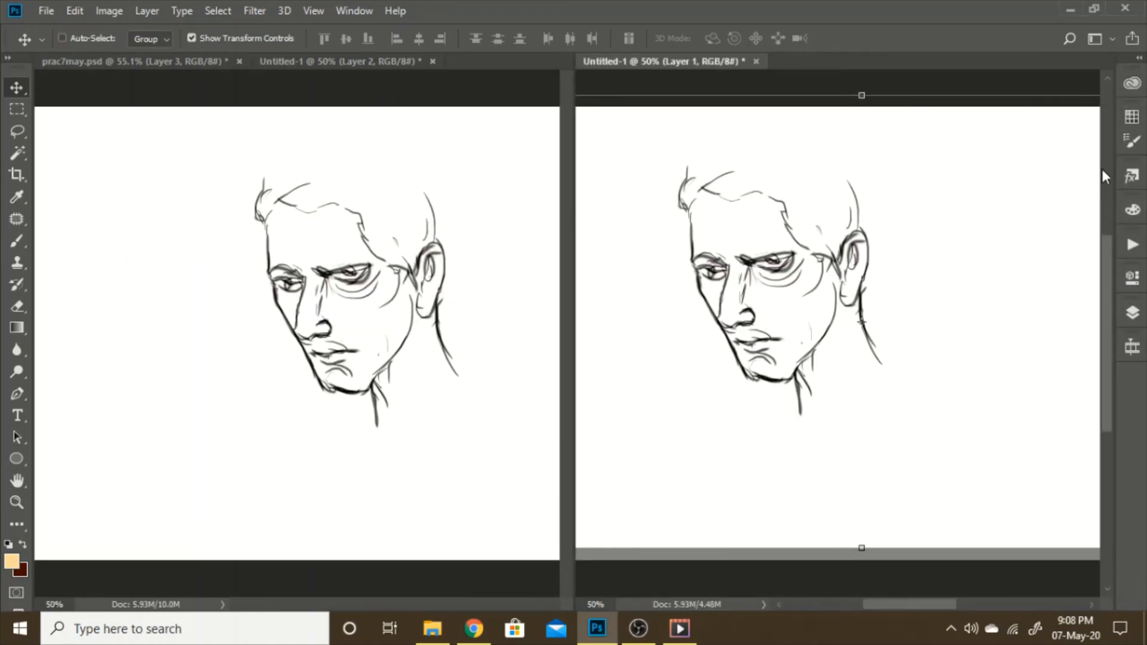
{"action": "left_click", "coordinate": [571, 147]}
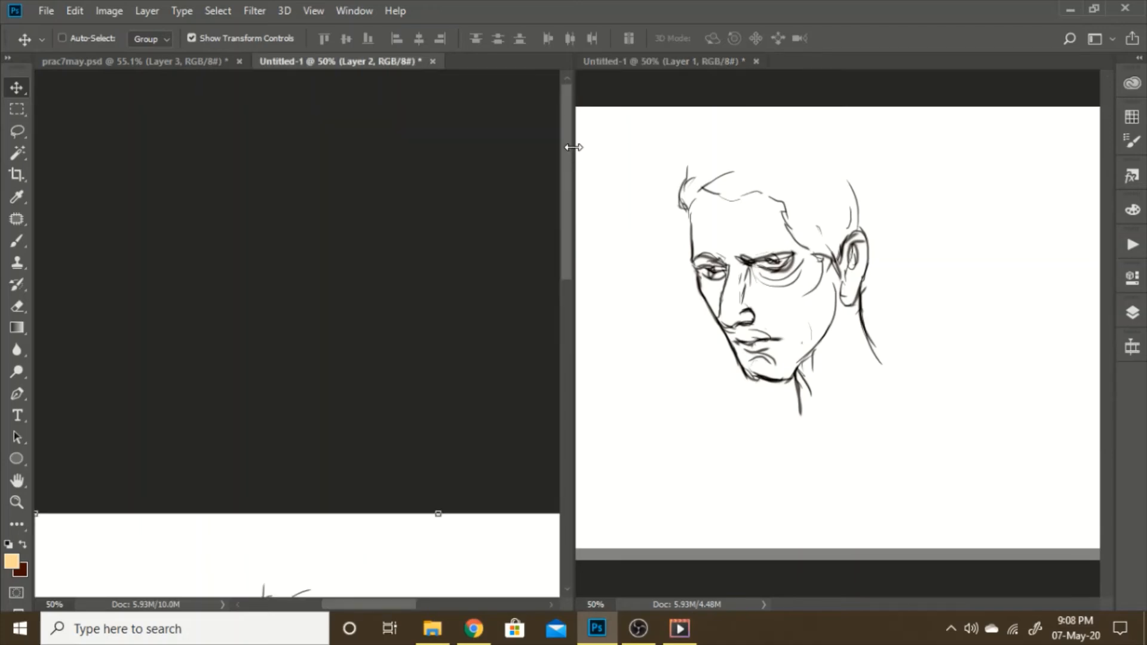
{"action": "left_click_drag", "start_coordinate": [574, 148], "coordinate": [820, 175]}
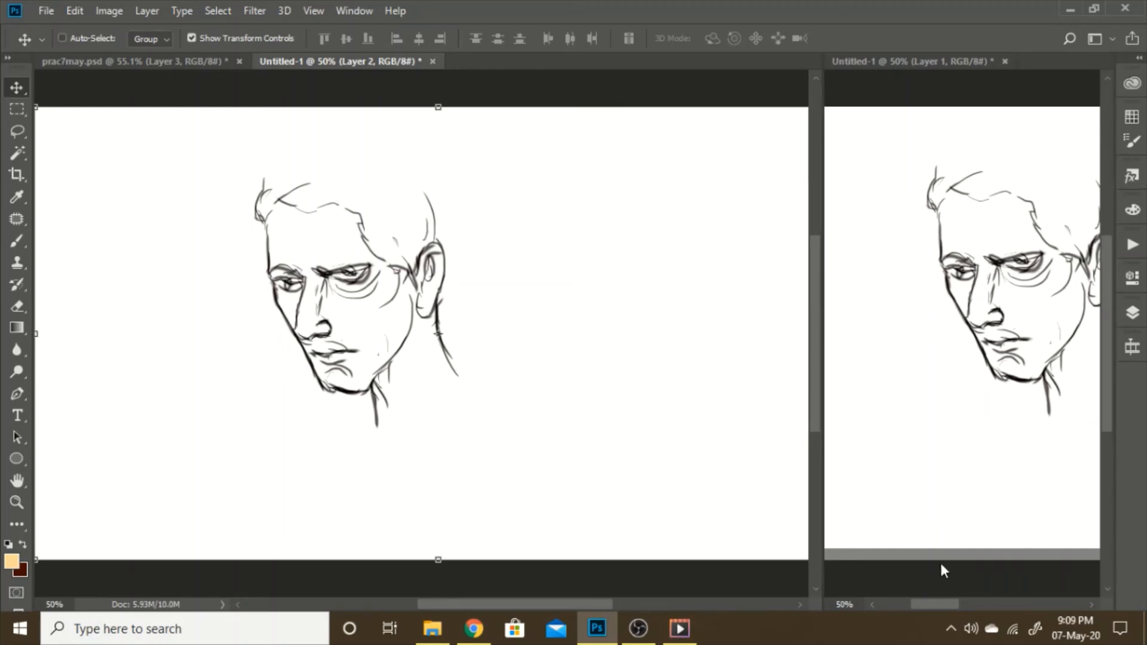
{"action": "left_click_drag", "start_coordinate": [936, 601], "coordinate": [948, 607]}
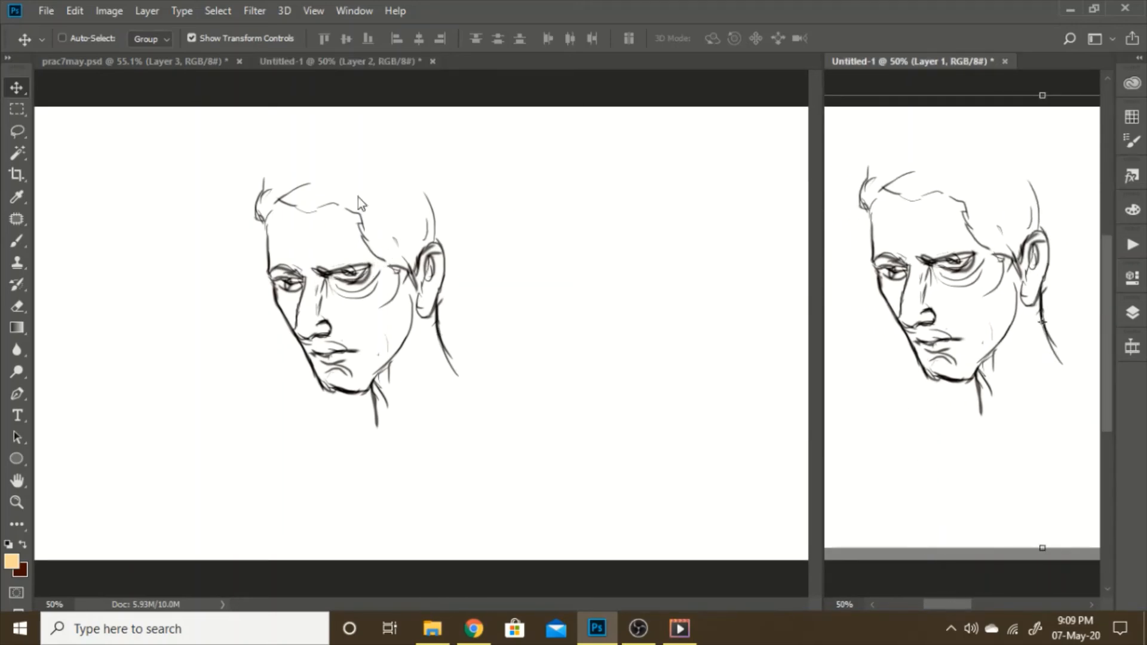
{"action": "left_click", "coordinate": [299, 111]}
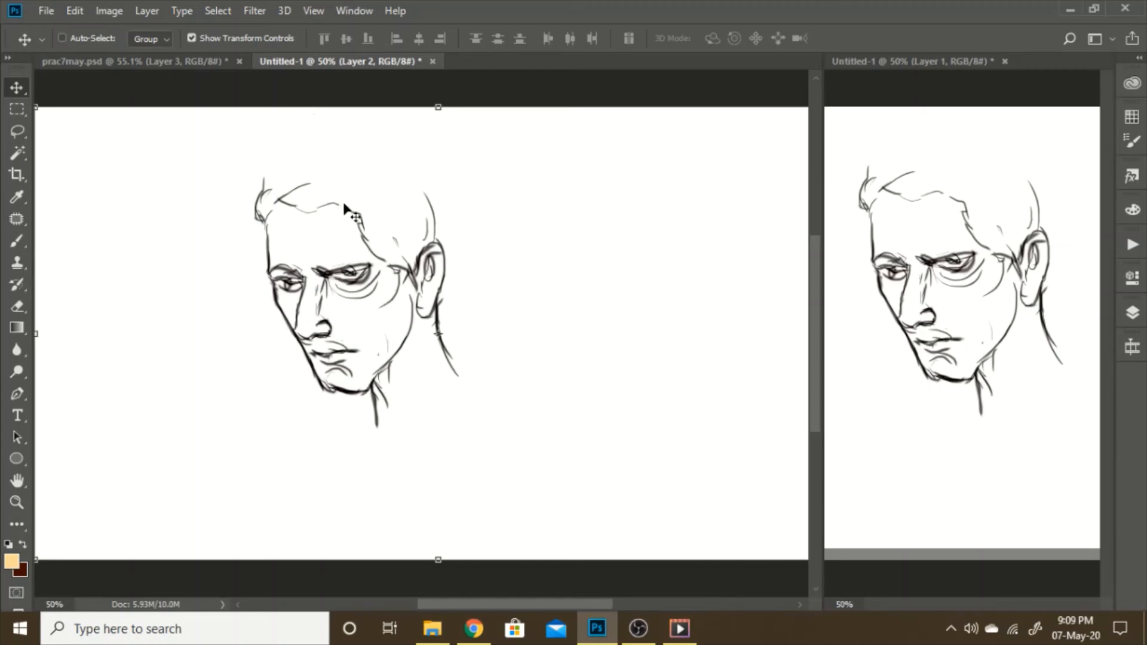
{"action": "key", "text": "ctrl+t"}
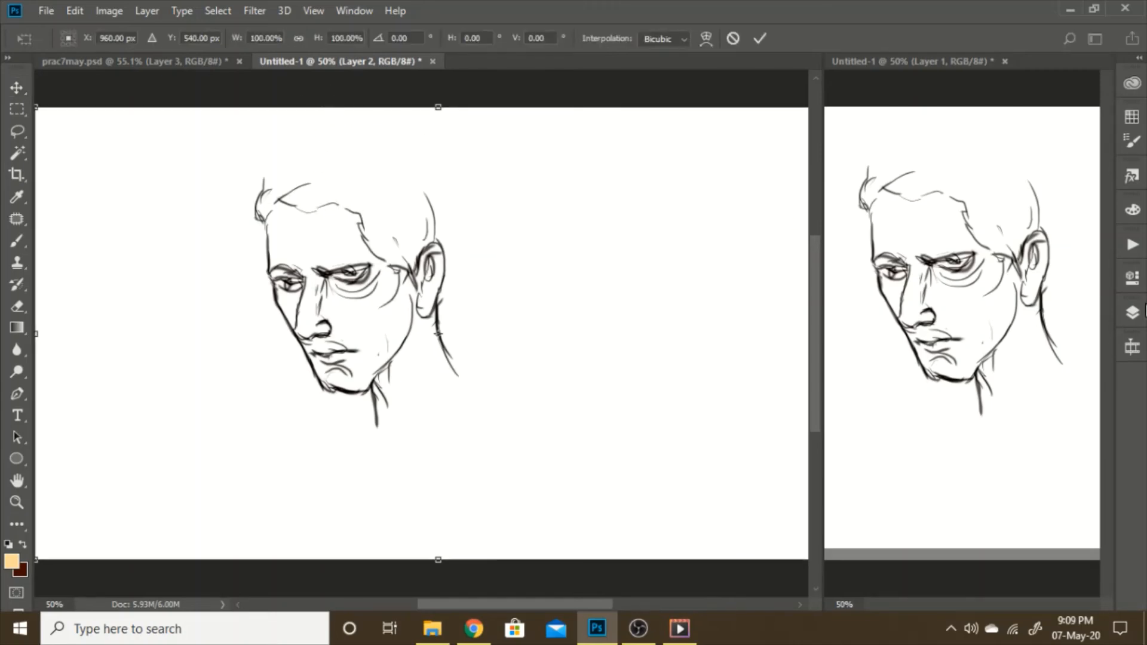
{"action": "left_click", "coordinate": [1133, 312]}
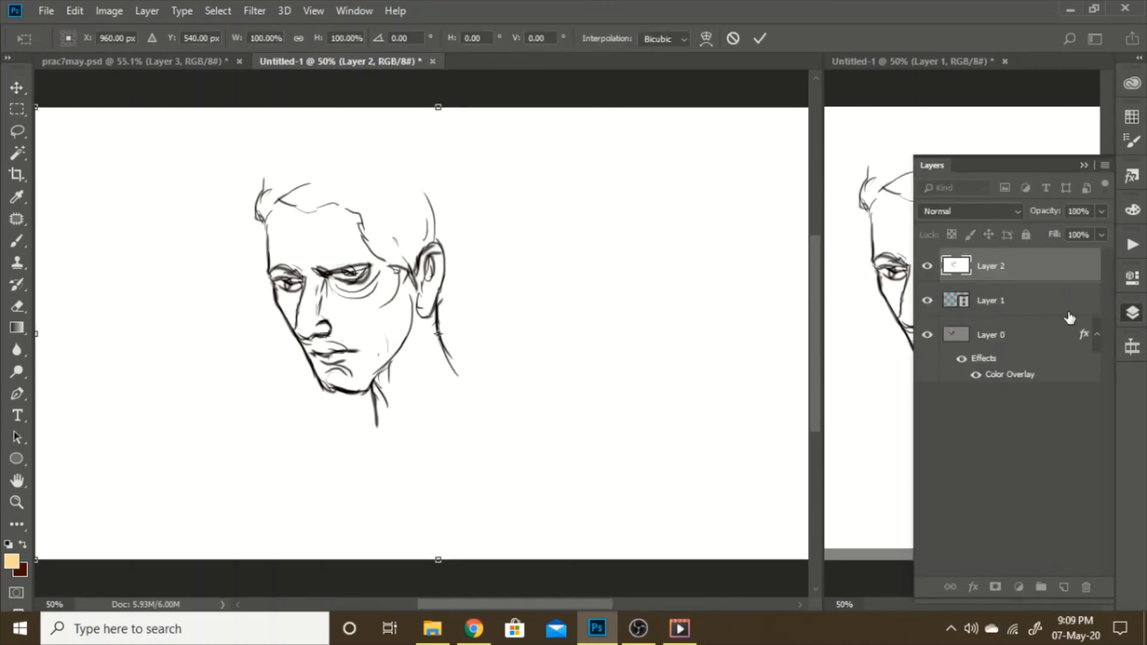
{"action": "left_click", "coordinate": [1123, 313]}
{"action": "left_click_drag", "start_coordinate": [425, 270], "coordinate": [430, 278]}
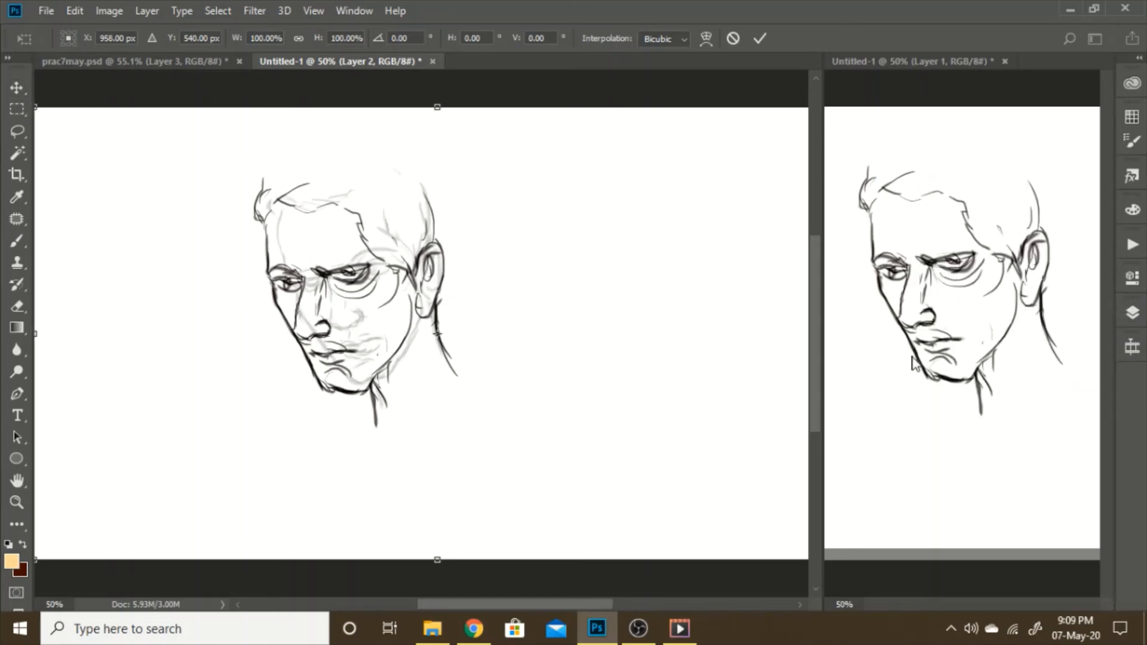
{"action": "left_click", "coordinate": [1132, 348]}
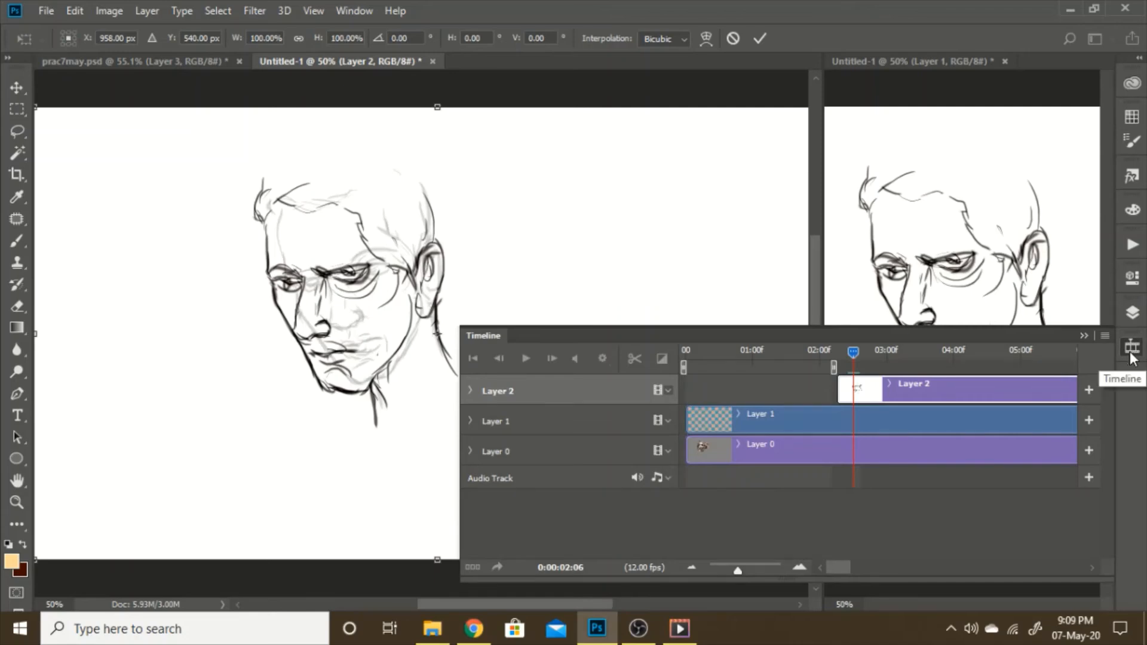
{"action": "left_click", "coordinate": [1132, 352]}
{"action": "left_click", "coordinate": [1132, 352]}
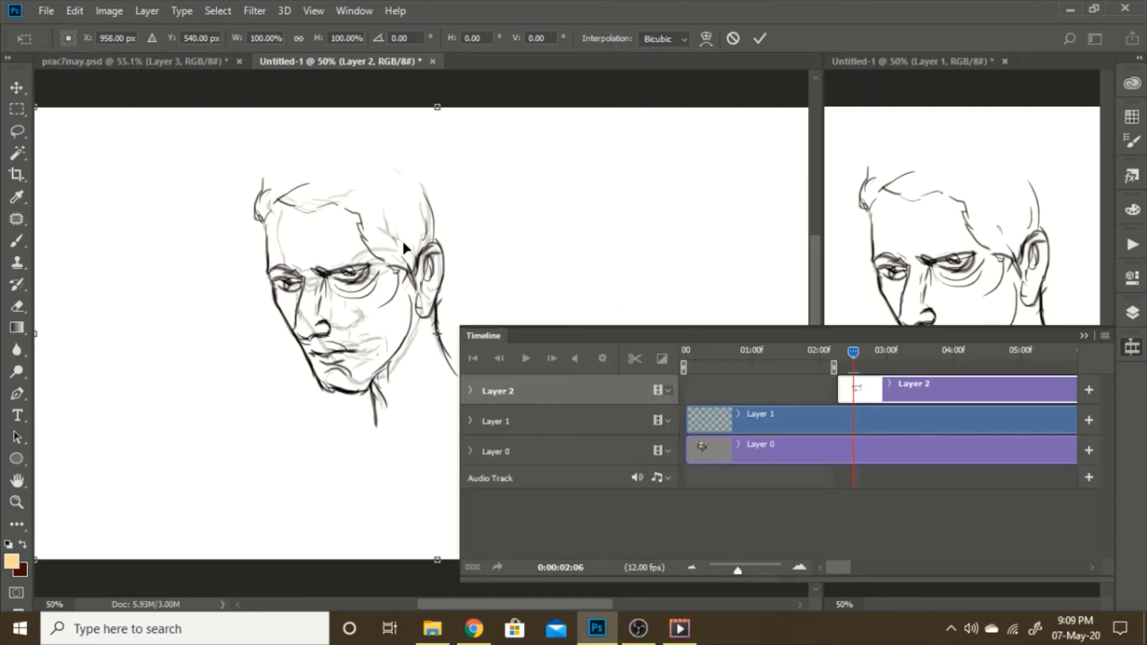
{"action": "left_click", "coordinate": [15, 244]}
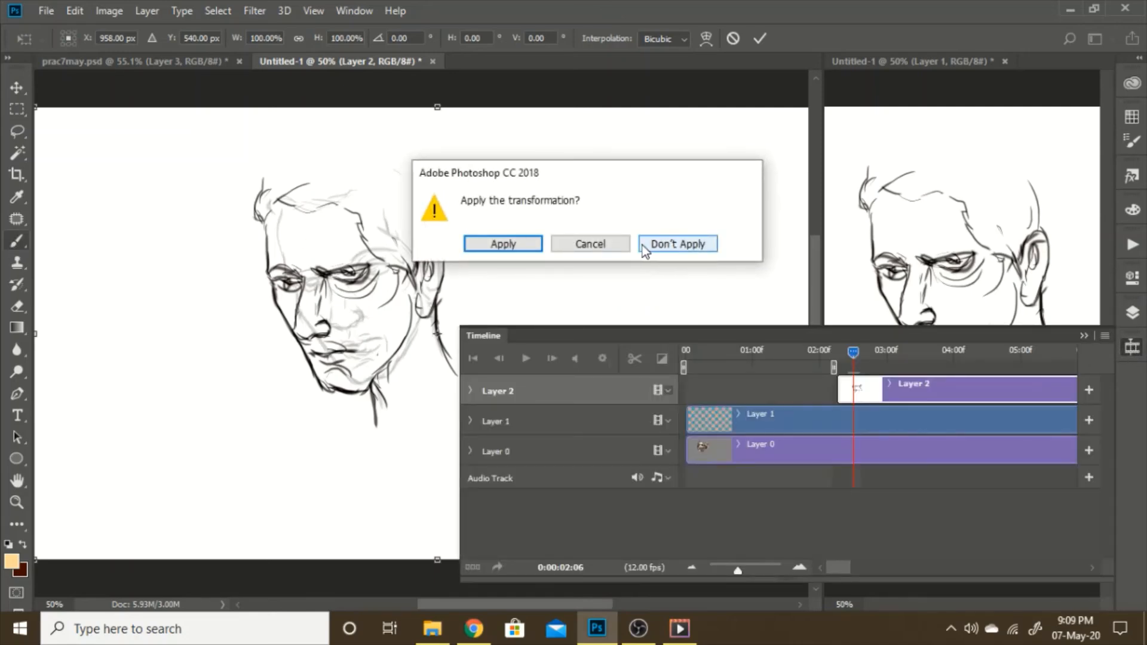
{"action": "left_click", "coordinate": [668, 245]}
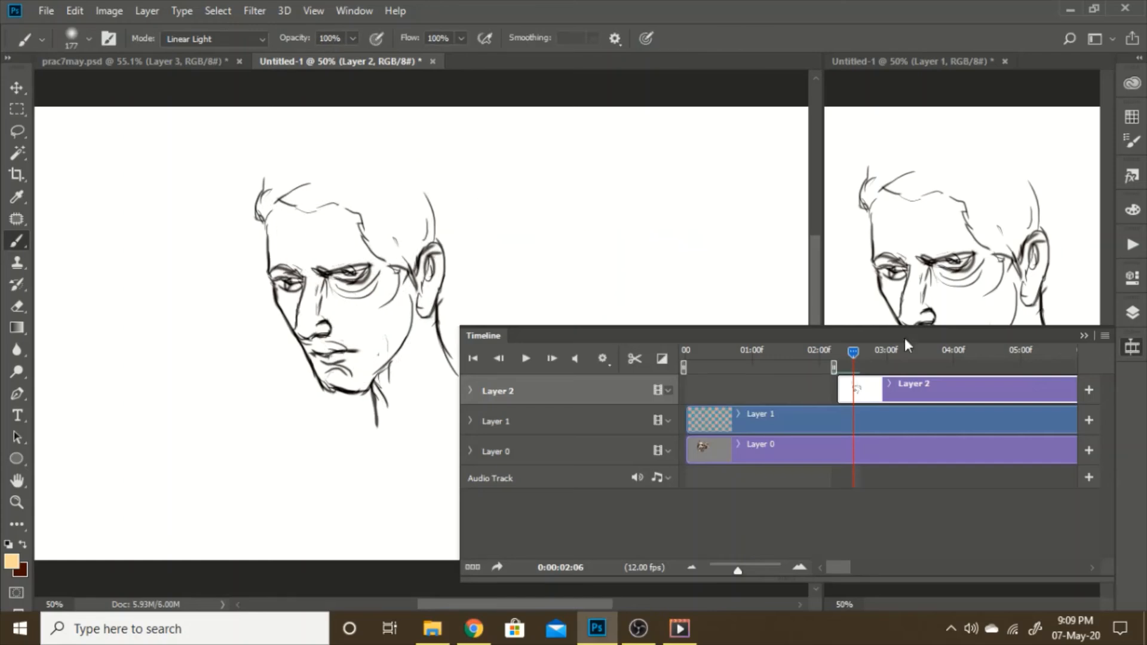
Step: Delete the merged sketch layer, Layer 2, from the animation document
{"action": "left_click", "coordinate": [1132, 347]}
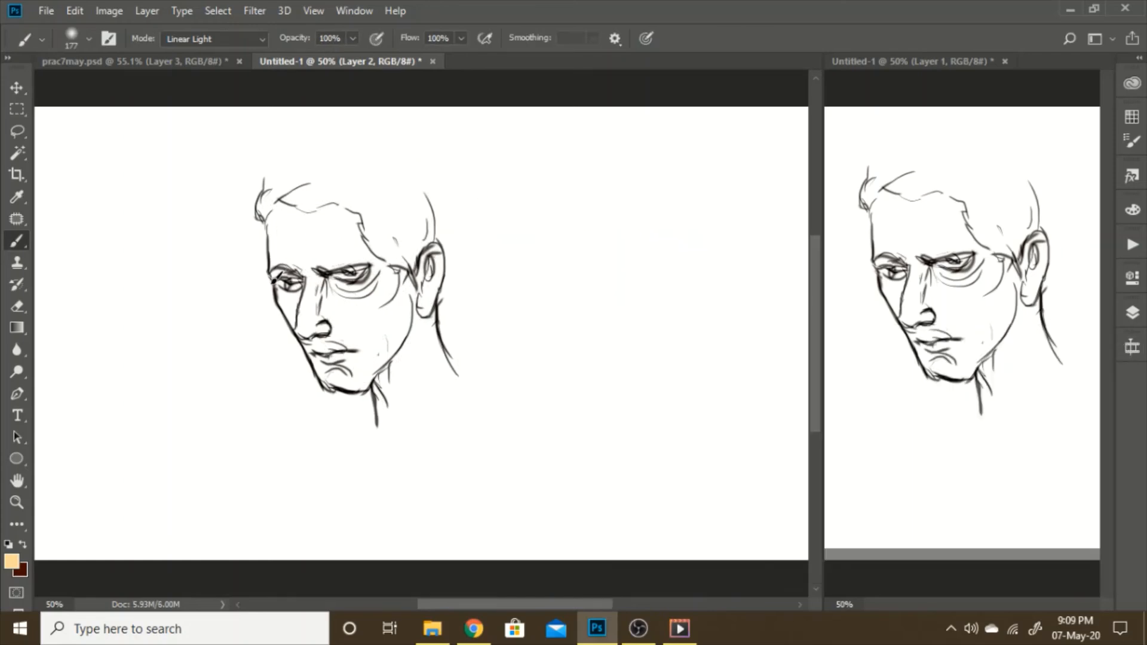
{"action": "left_click", "coordinate": [1132, 349]}
{"action": "left_click", "coordinate": [1133, 350]}
{"action": "left_click", "coordinate": [1133, 349]}
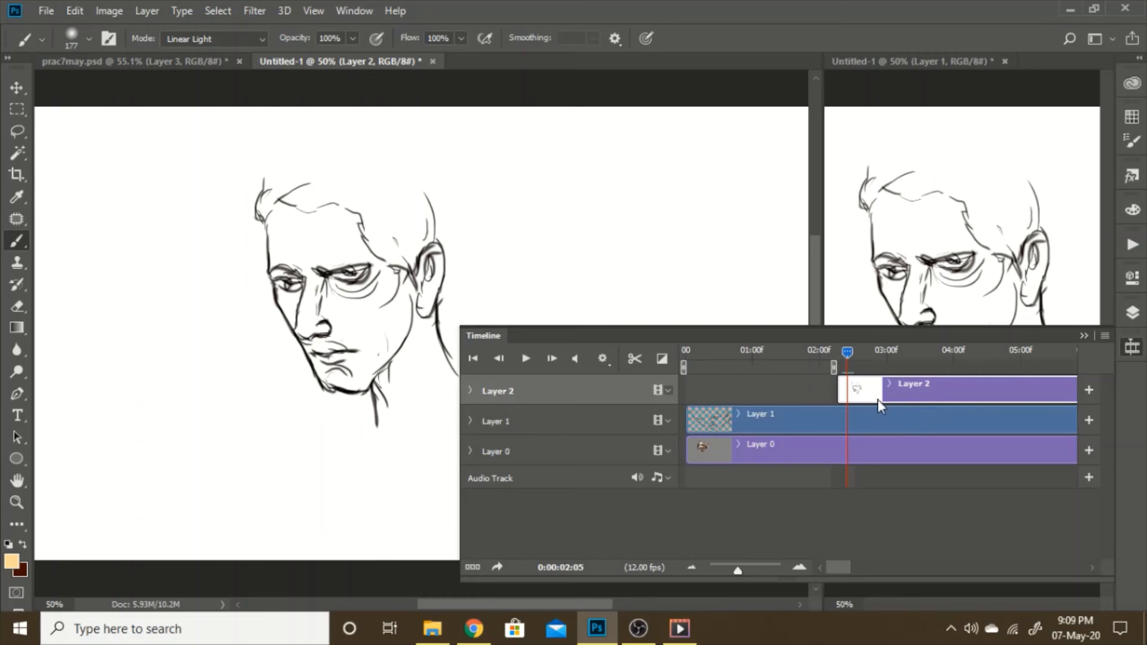
{"action": "left_click", "coordinate": [1133, 313]}
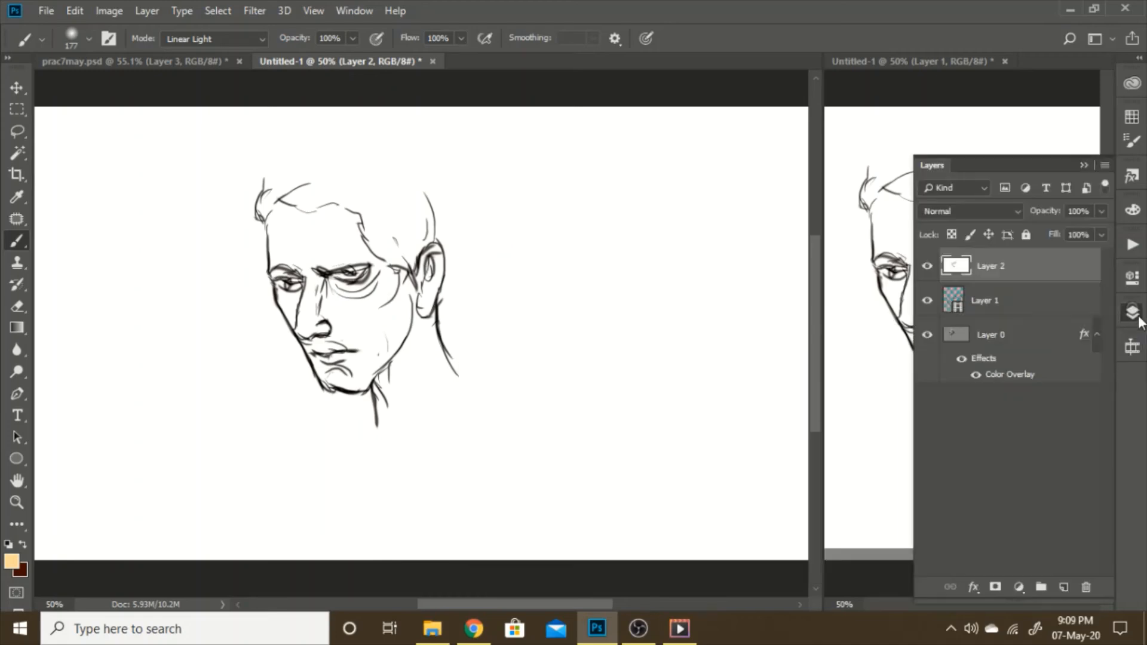
{"action": "left_click_drag", "start_coordinate": [958, 266], "coordinate": [1086, 587]}
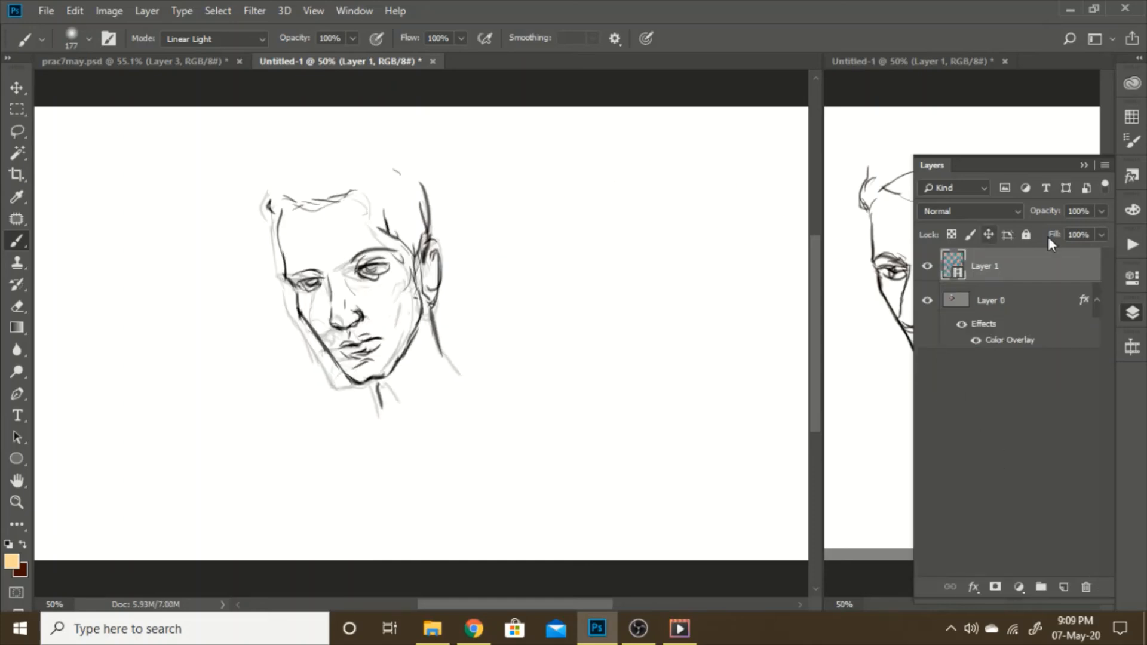
{"action": "left_click", "coordinate": [1124, 320]}
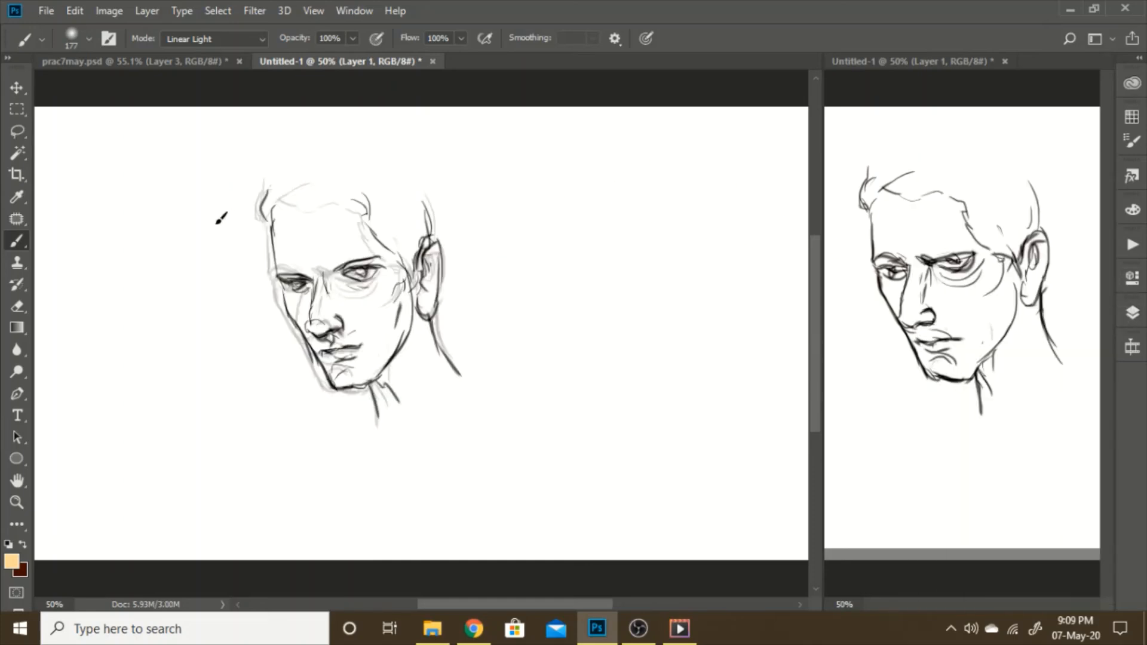
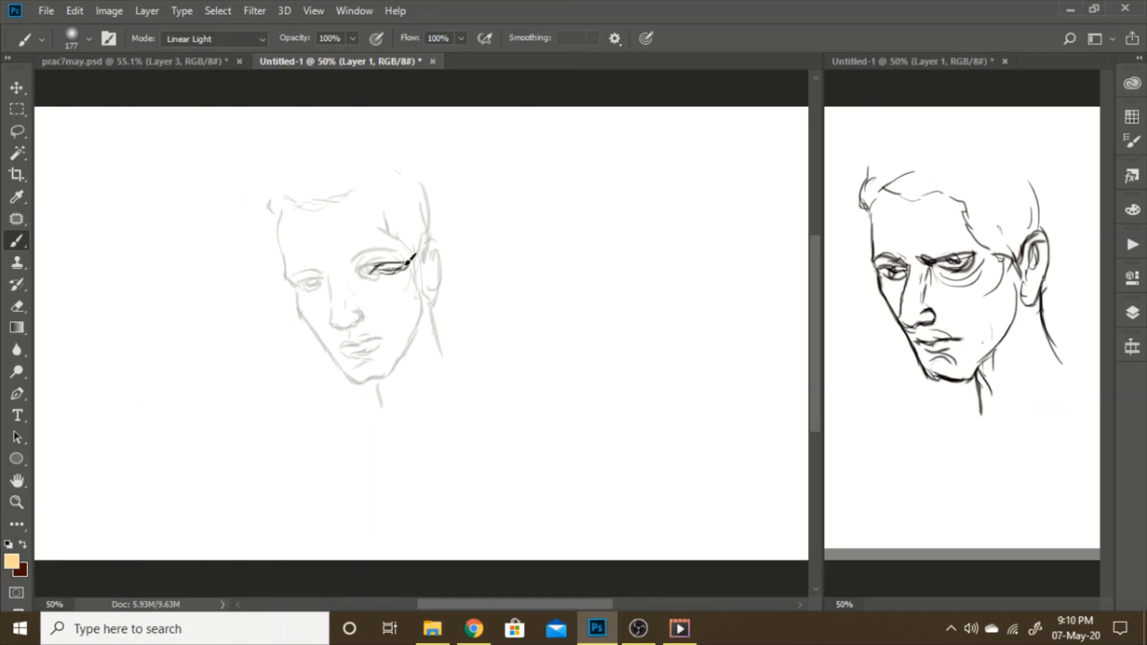
Step: Sketch the eye and brow nearest the ear on an empty frame over the faded onion-skin face, undoing the last stray stroke
{"action": "left_click_drag", "start_coordinate": [381, 266], "coordinate": [412, 250]}
{"action": "left_click_drag", "start_coordinate": [367, 266], "coordinate": [361, 265]}
{"action": "left_click_drag", "start_coordinate": [410, 264], "coordinate": [402, 275]}
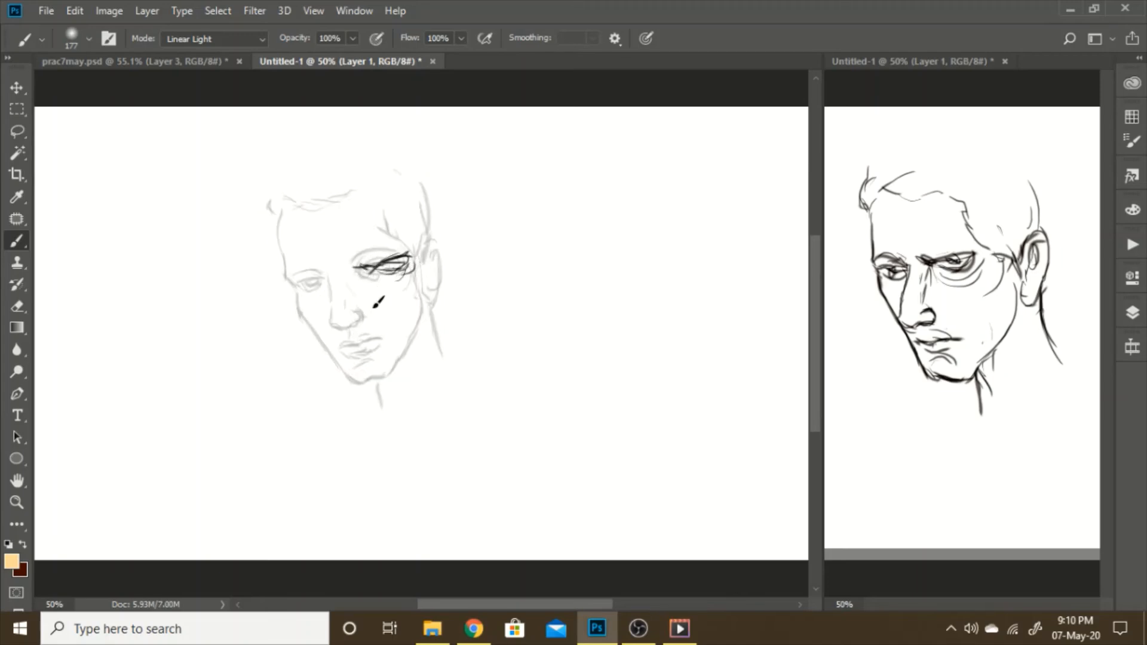
{"action": "key", "text": "ctrl+z"}
Step: Sketch the nostril and nose bridge, outline the far eye, and add crease lines beside the near eye
{"action": "left_click_drag", "start_coordinate": [375, 308], "coordinate": [368, 306]}
{"action": "left_click_drag", "start_coordinate": [349, 304], "coordinate": [344, 283]}
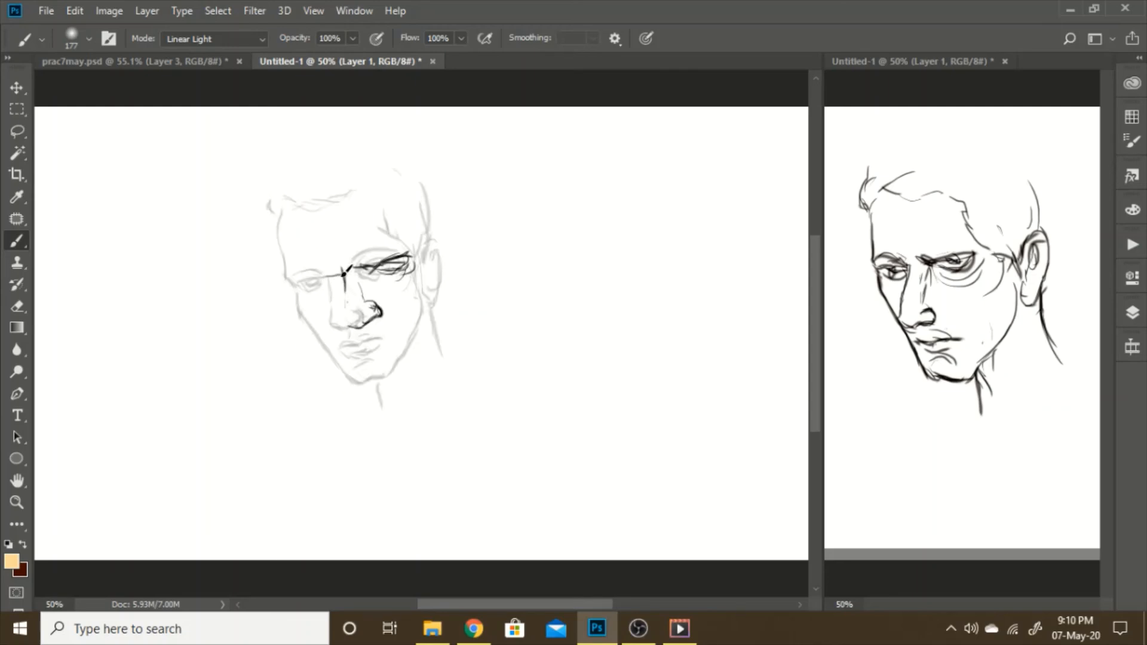
{"action": "mouse_move", "coordinate": [343, 273]}
{"action": "left_mouse_down"}
{"action": "mouse_move", "coordinate": [309, 278]}
{"action": "mouse_move", "coordinate": [320, 281]}
{"action": "left_mouse_up"}
{"action": "left_click_drag", "start_coordinate": [341, 274], "coordinate": [307, 267]}
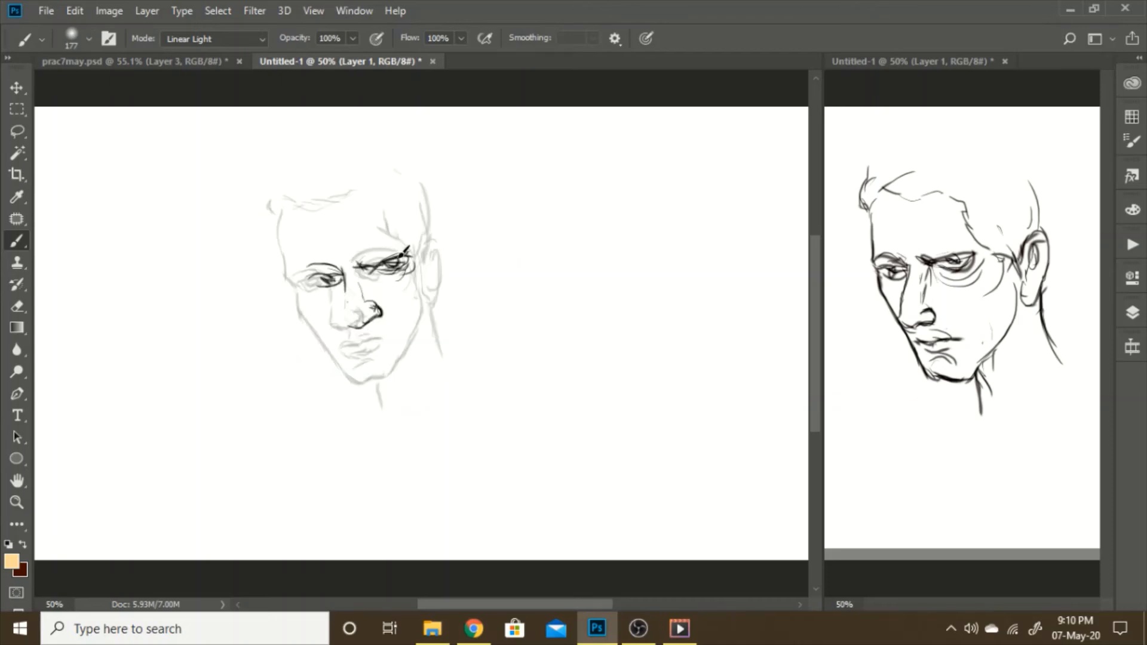
{"action": "mouse_move", "coordinate": [399, 258]}
{"action": "left_mouse_down"}
{"action": "mouse_move", "coordinate": [397, 251]}
{"action": "mouse_move", "coordinate": [419, 250]}
{"action": "mouse_move", "coordinate": [425, 279]}
{"action": "left_mouse_up"}
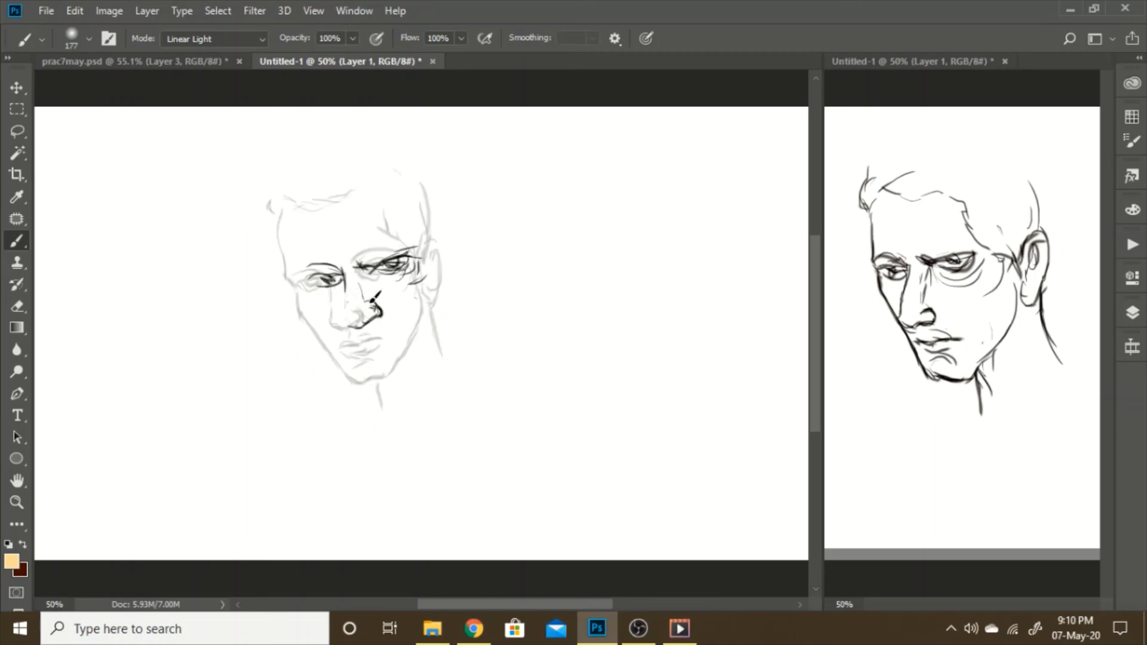
Step: Complete the side and front contours of the nose and strengthen the far eye's lid and brow
{"action": "mouse_move", "coordinate": [377, 294]}
{"action": "left_mouse_down"}
{"action": "mouse_move", "coordinate": [380, 312]}
{"action": "mouse_move", "coordinate": [359, 323]}
{"action": "left_mouse_up"}
{"action": "left_click_drag", "start_coordinate": [351, 280], "coordinate": [349, 328]}
{"action": "left_click_drag", "start_coordinate": [325, 281], "coordinate": [312, 270]}
{"action": "left_click_drag", "start_coordinate": [312, 270], "coordinate": [302, 263]}
{"action": "left_click_drag", "start_coordinate": [318, 278], "coordinate": [306, 273]}
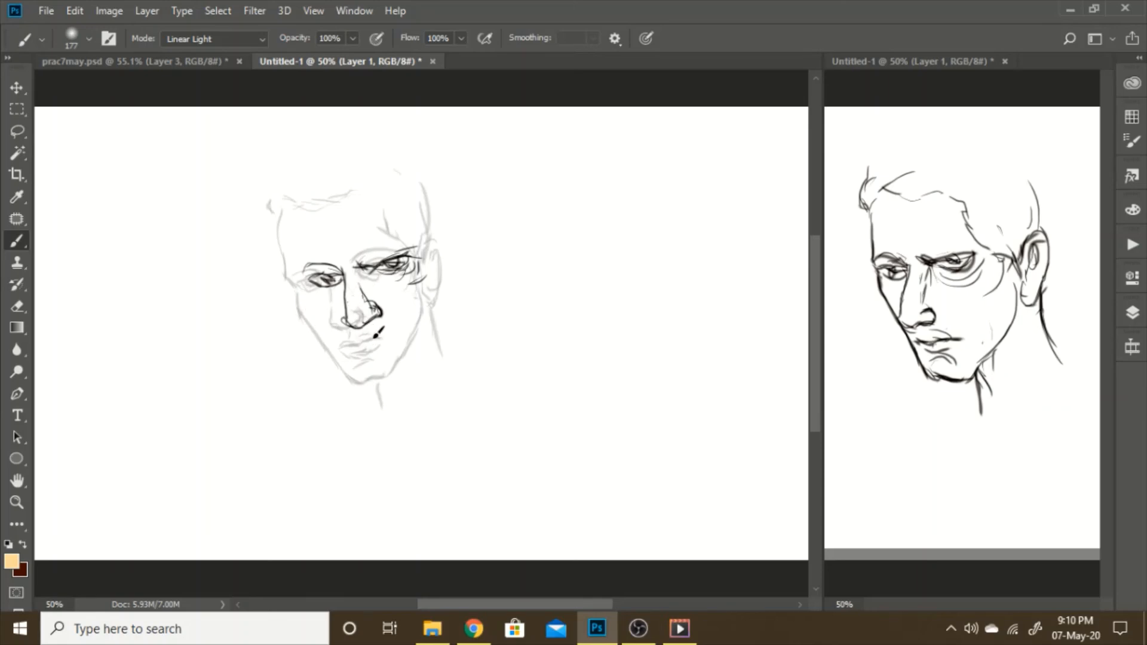
Step: Reinforce the base of the nose and draw the closed lips below it
{"action": "left_click_drag", "start_coordinate": [369, 324], "coordinate": [385, 313]}
{"action": "mouse_move", "coordinate": [377, 336]}
{"action": "left_mouse_down"}
{"action": "mouse_move", "coordinate": [401, 333]}
{"action": "mouse_move", "coordinate": [369, 338]}
{"action": "left_mouse_up"}
{"action": "left_click_drag", "start_coordinate": [366, 350], "coordinate": [389, 343]}
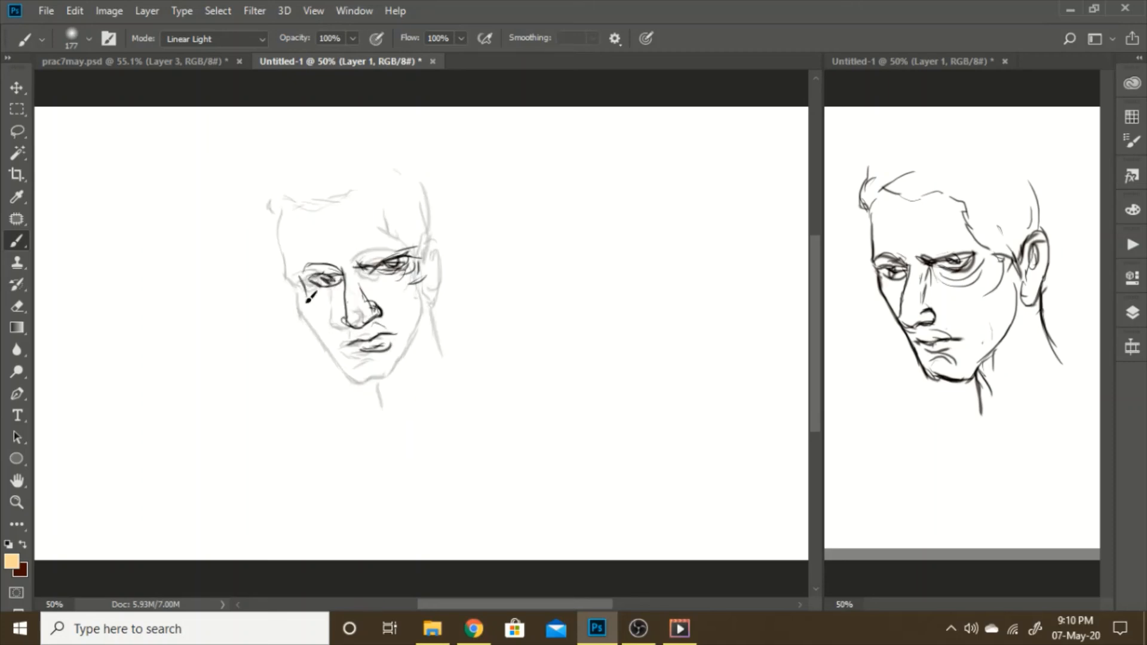
Step: Outline the face with the far cheek down to the chin, the forehead and front hairline, and the near jaw
{"action": "left_click_drag", "start_coordinate": [303, 281], "coordinate": [340, 355]}
{"action": "left_click_drag", "start_coordinate": [309, 294], "coordinate": [327, 323]}
{"action": "left_click_drag", "start_coordinate": [328, 323], "coordinate": [358, 379]}
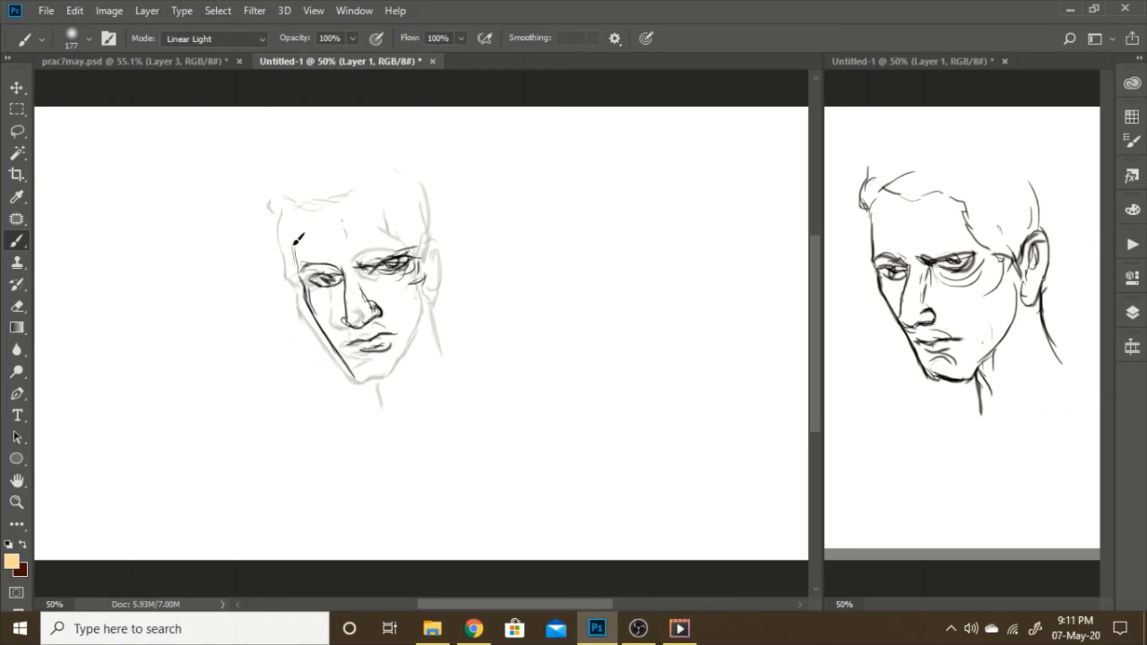
{"action": "mouse_move", "coordinate": [293, 242]}
{"action": "left_mouse_down"}
{"action": "mouse_move", "coordinate": [301, 205]}
{"action": "mouse_move", "coordinate": [299, 213]}
{"action": "mouse_move", "coordinate": [326, 193]}
{"action": "mouse_move", "coordinate": [352, 192]}
{"action": "left_mouse_up"}
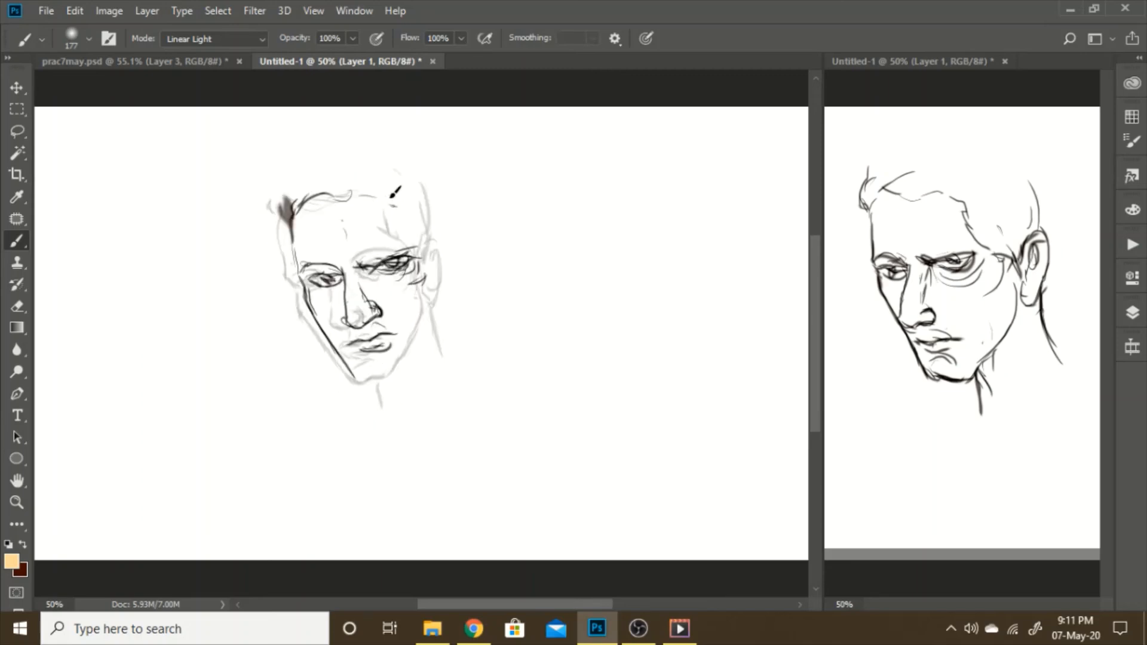
{"action": "mouse_move", "coordinate": [430, 256]}
{"action": "left_mouse_down"}
{"action": "mouse_move", "coordinate": [437, 281]}
{"action": "mouse_move", "coordinate": [435, 267]}
{"action": "mouse_move", "coordinate": [408, 331]}
{"action": "mouse_move", "coordinate": [433, 286]}
{"action": "mouse_move", "coordinate": [421, 359]}
{"action": "mouse_move", "coordinate": [429, 339]}
{"action": "mouse_move", "coordinate": [400, 380]}
{"action": "mouse_move", "coordinate": [371, 385]}
{"action": "mouse_move", "coordinate": [351, 373]}
{"action": "left_mouse_up"}
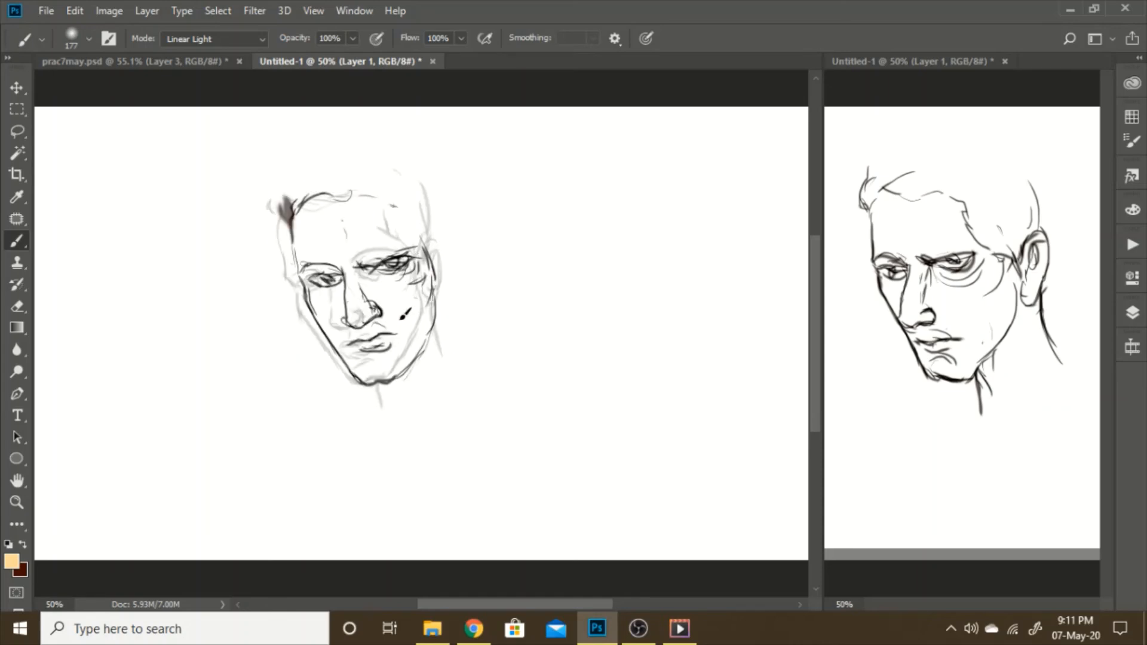
Step: Add the cheek line, ear, neck lines and side hair, and reinforce the front hair tuft and far eye
{"action": "left_click_drag", "start_coordinate": [418, 295], "coordinate": [417, 323]}
{"action": "mouse_move", "coordinate": [438, 263]}
{"action": "left_mouse_down"}
{"action": "mouse_move", "coordinate": [446, 242]}
{"action": "mouse_move", "coordinate": [451, 266]}
{"action": "mouse_move", "coordinate": [456, 251]}
{"action": "left_mouse_up"}
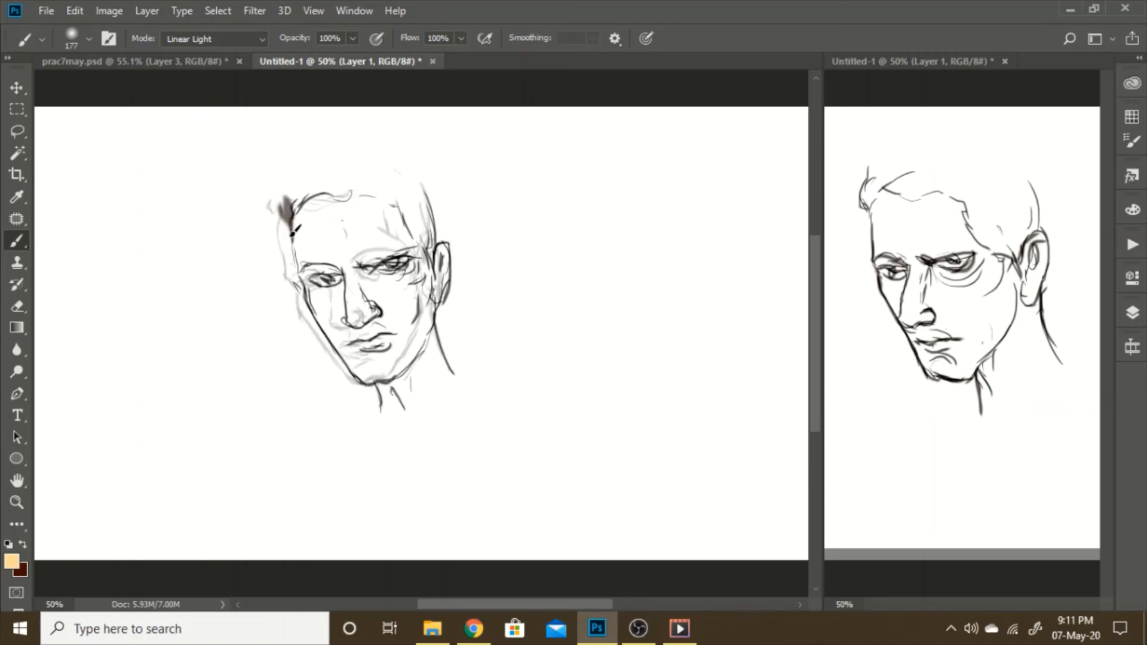
{"action": "left_click_drag", "start_coordinate": [279, 201], "coordinate": [292, 233]}
{"action": "left_click_drag", "start_coordinate": [328, 262], "coordinate": [321, 268]}
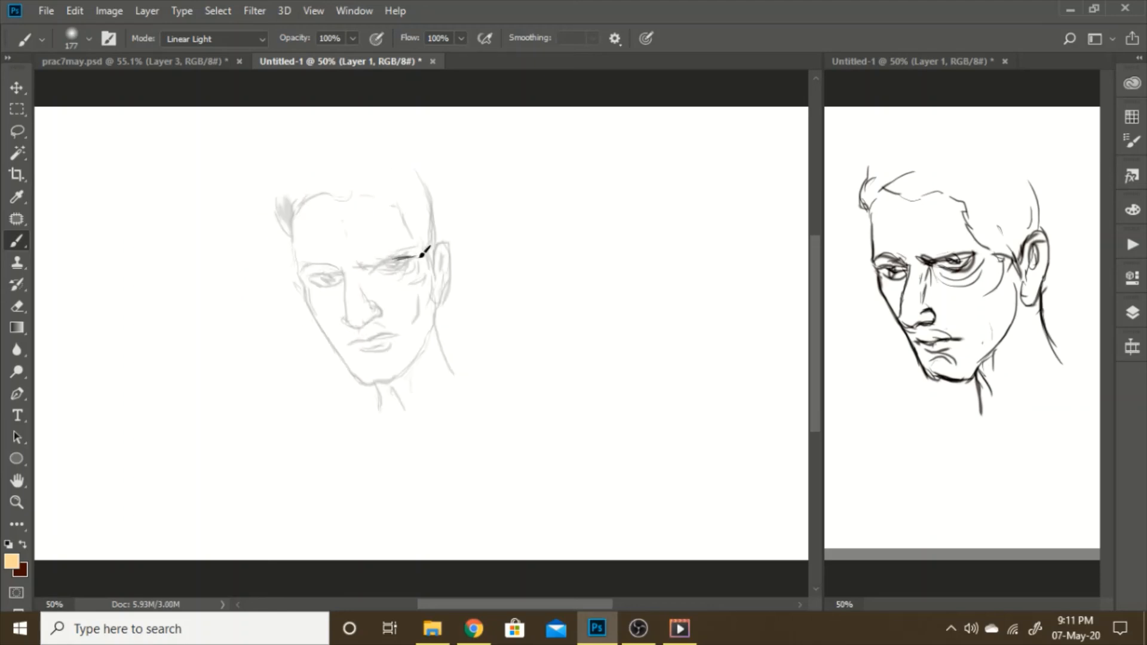
Step: On the new frame, draw both eyes and brows, the nose and the closed lips over the onion skin
{"action": "left_click_drag", "start_coordinate": [385, 263], "coordinate": [417, 257]}
{"action": "mouse_move", "coordinate": [426, 251]}
{"action": "left_mouse_down"}
{"action": "mouse_move", "coordinate": [377, 254]}
{"action": "mouse_move", "coordinate": [387, 271]}
{"action": "mouse_move", "coordinate": [381, 263]}
{"action": "mouse_move", "coordinate": [424, 270]}
{"action": "left_mouse_up"}
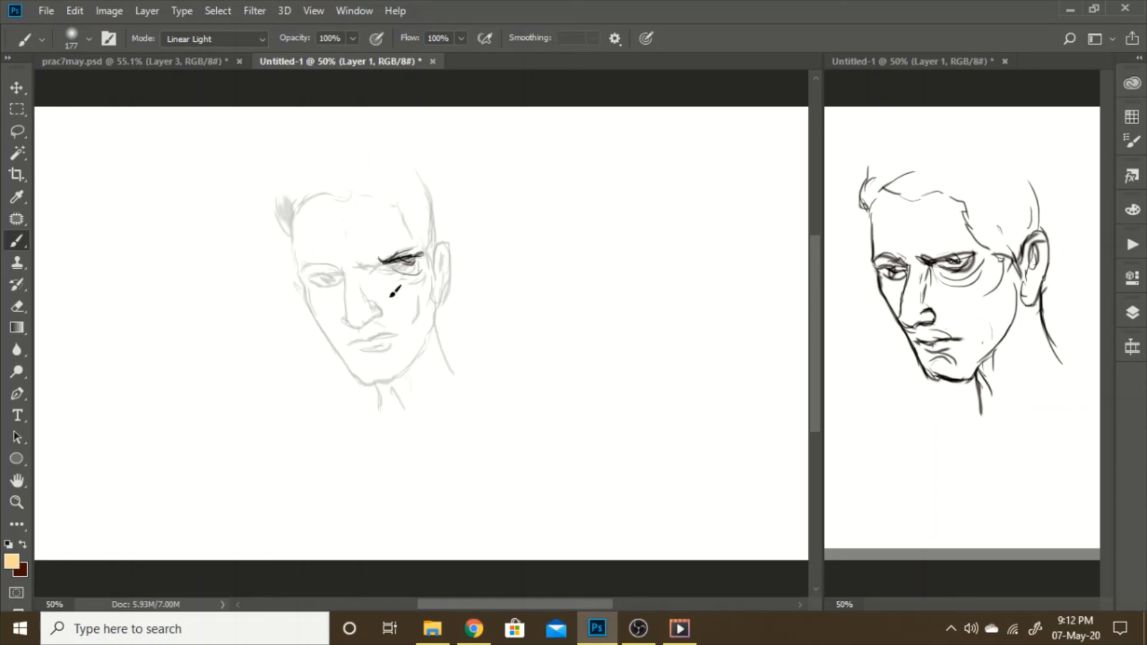
{"action": "left_click_drag", "start_coordinate": [386, 291], "coordinate": [391, 311]}
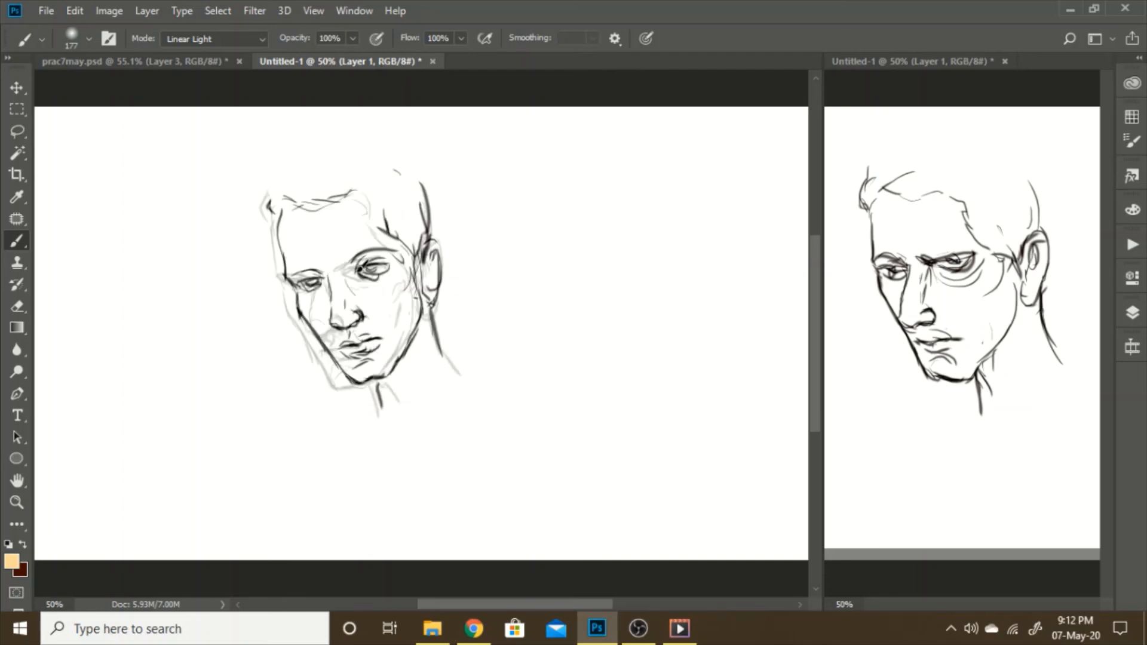
{"action": "mouse_move", "coordinate": [376, 310]}
{"action": "left_mouse_down"}
{"action": "mouse_move", "coordinate": [371, 283]}
{"action": "mouse_move", "coordinate": [322, 281]}
{"action": "mouse_move", "coordinate": [343, 276]}
{"action": "mouse_move", "coordinate": [332, 278]}
{"action": "left_mouse_up"}
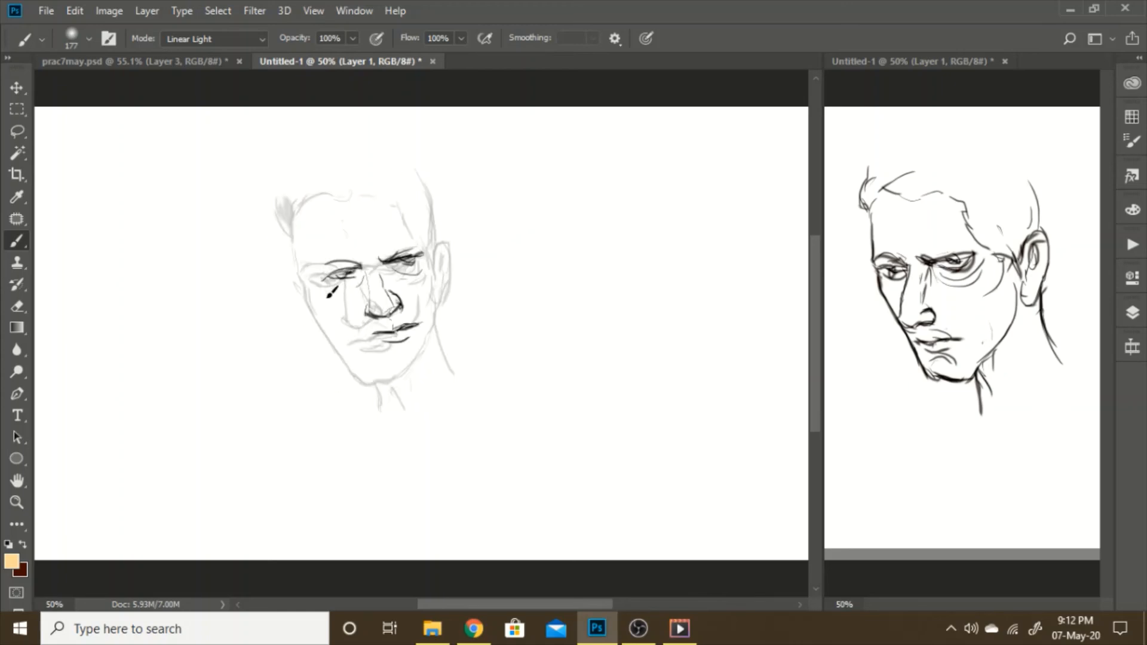
Step: Outline the face with the forehead and far cheek, front hairline, near jaw and chin
{"action": "left_click_drag", "start_coordinate": [321, 279], "coordinate": [361, 349]}
{"action": "mouse_move", "coordinate": [401, 253]}
{"action": "left_mouse_down"}
{"action": "mouse_move", "coordinate": [435, 252]}
{"action": "mouse_move", "coordinate": [437, 229]}
{"action": "mouse_move", "coordinate": [362, 197]}
{"action": "left_mouse_up"}
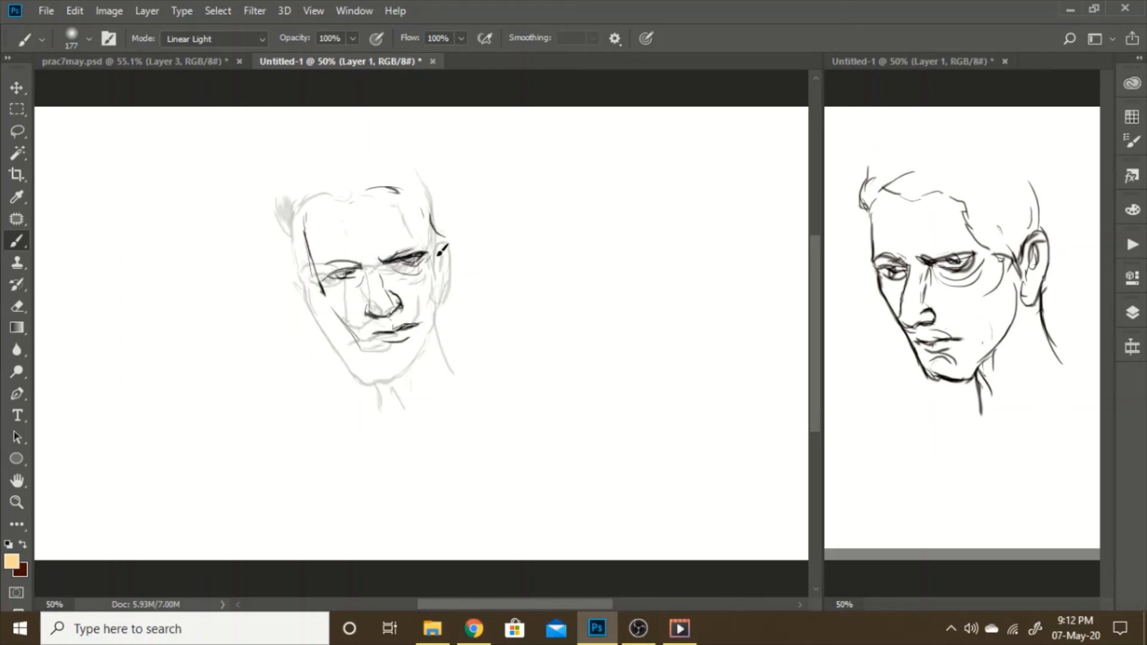
{"action": "mouse_move", "coordinate": [443, 248]}
{"action": "left_mouse_down"}
{"action": "mouse_move", "coordinate": [434, 340]}
{"action": "mouse_move", "coordinate": [446, 316]}
{"action": "mouse_move", "coordinate": [432, 356]}
{"action": "left_mouse_up"}
{"action": "mouse_move", "coordinate": [358, 345]}
{"action": "left_mouse_down"}
{"action": "mouse_move", "coordinate": [381, 366]}
{"action": "mouse_move", "coordinate": [367, 343]}
{"action": "mouse_move", "coordinate": [383, 368]}
{"action": "mouse_move", "coordinate": [407, 364]}
{"action": "mouse_move", "coordinate": [411, 348]}
{"action": "mouse_move", "coordinate": [392, 346]}
{"action": "mouse_move", "coordinate": [431, 358]}
{"action": "mouse_move", "coordinate": [394, 366]}
{"action": "left_mouse_up"}
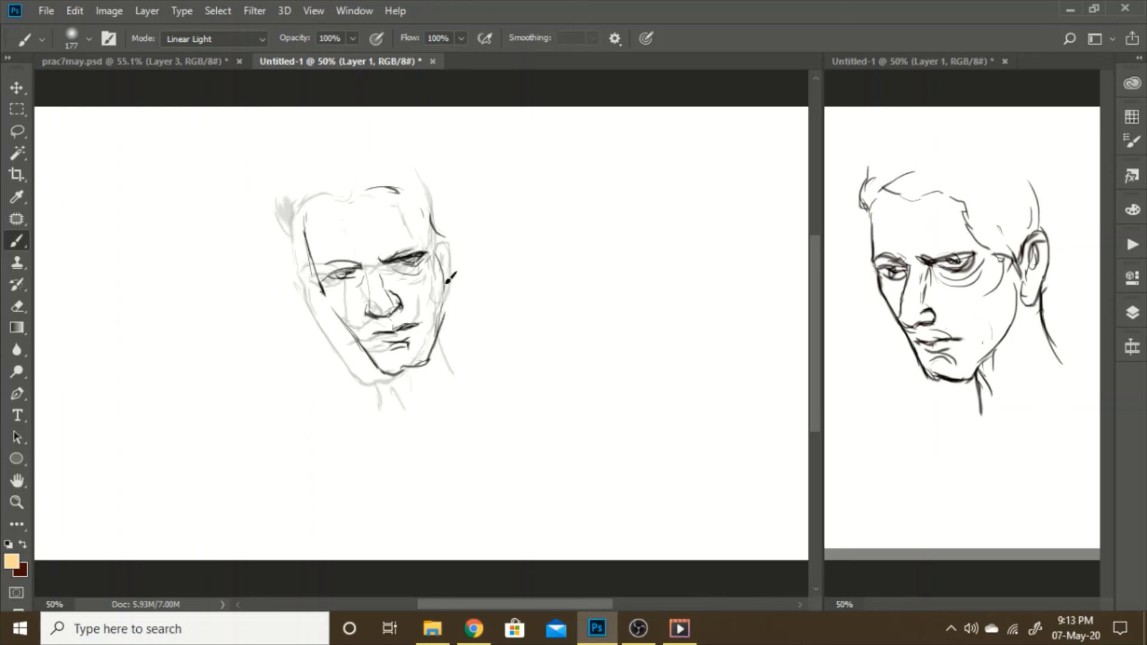
Step: Draw the ear, the hair above it and the neck lines on both sides
{"action": "mouse_move", "coordinate": [449, 279]}
{"action": "left_mouse_down"}
{"action": "mouse_move", "coordinate": [453, 236]}
{"action": "mouse_move", "coordinate": [449, 282]}
{"action": "left_mouse_up"}
{"action": "left_click_drag", "start_coordinate": [426, 210], "coordinate": [431, 234]}
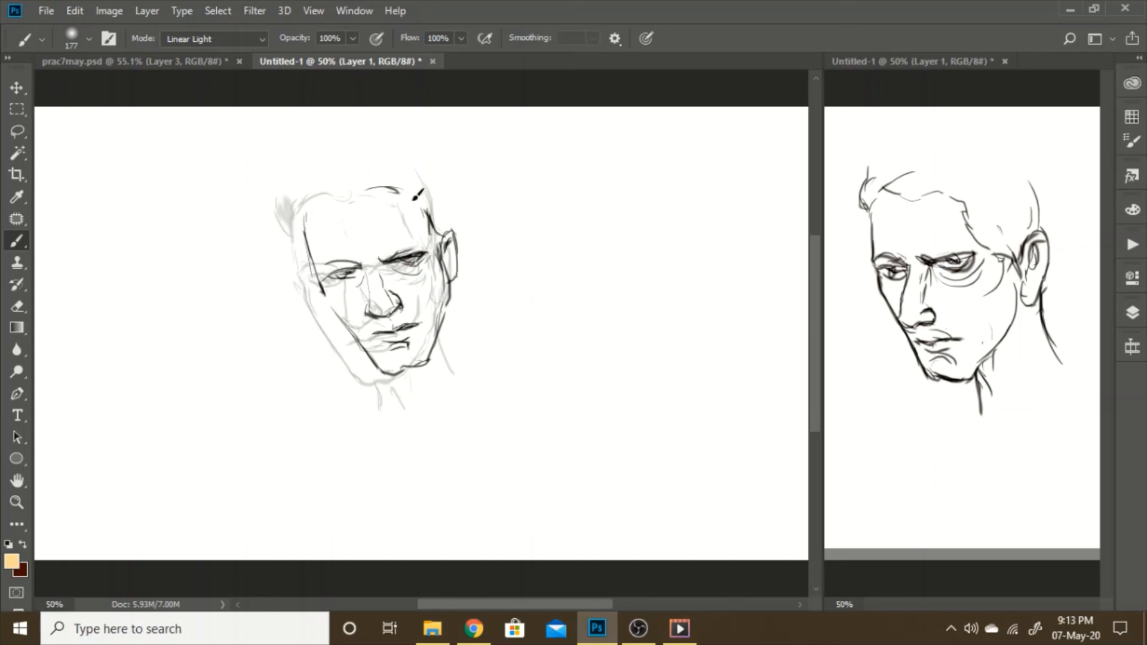
{"action": "left_click_drag", "start_coordinate": [422, 177], "coordinate": [435, 213]}
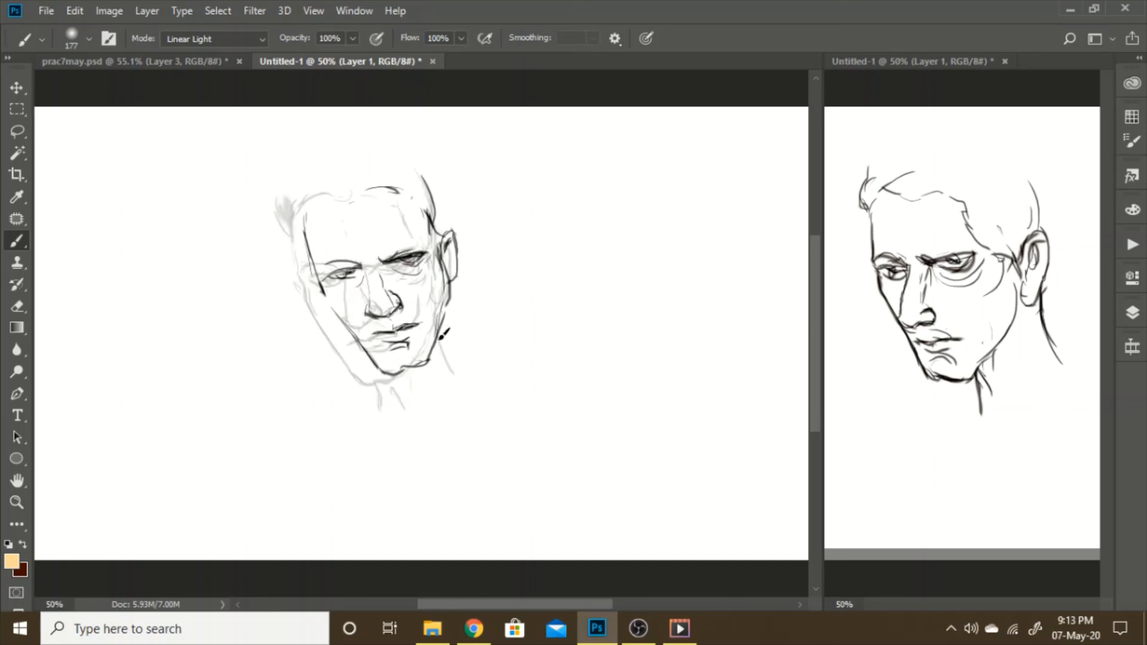
{"action": "left_click_drag", "start_coordinate": [439, 308], "coordinate": [457, 376]}
{"action": "left_click_drag", "start_coordinate": [388, 377], "coordinate": [385, 411]}
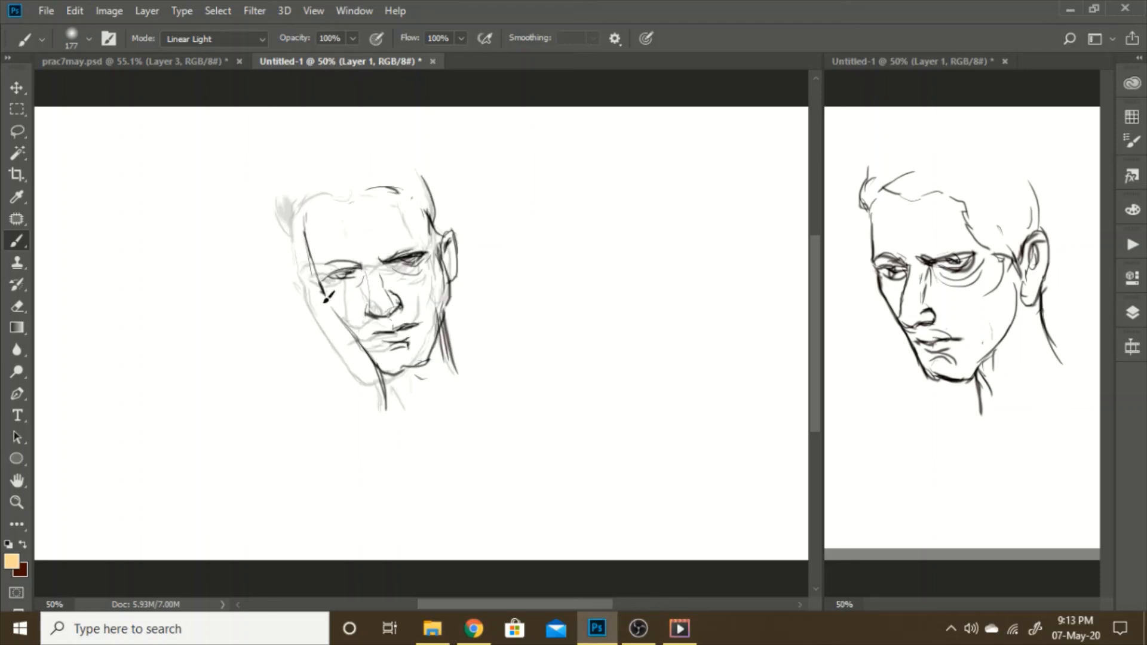
Step: Sketch the front hair tuft and top hairline, and strengthen the hair on the near side of the head
{"action": "left_click_drag", "start_coordinate": [316, 245], "coordinate": [310, 253]}
{"action": "mouse_move", "coordinate": [293, 206]}
{"action": "left_mouse_down"}
{"action": "mouse_move", "coordinate": [300, 230]}
{"action": "mouse_move", "coordinate": [357, 173]}
{"action": "mouse_move", "coordinate": [303, 230]}
{"action": "left_mouse_up"}
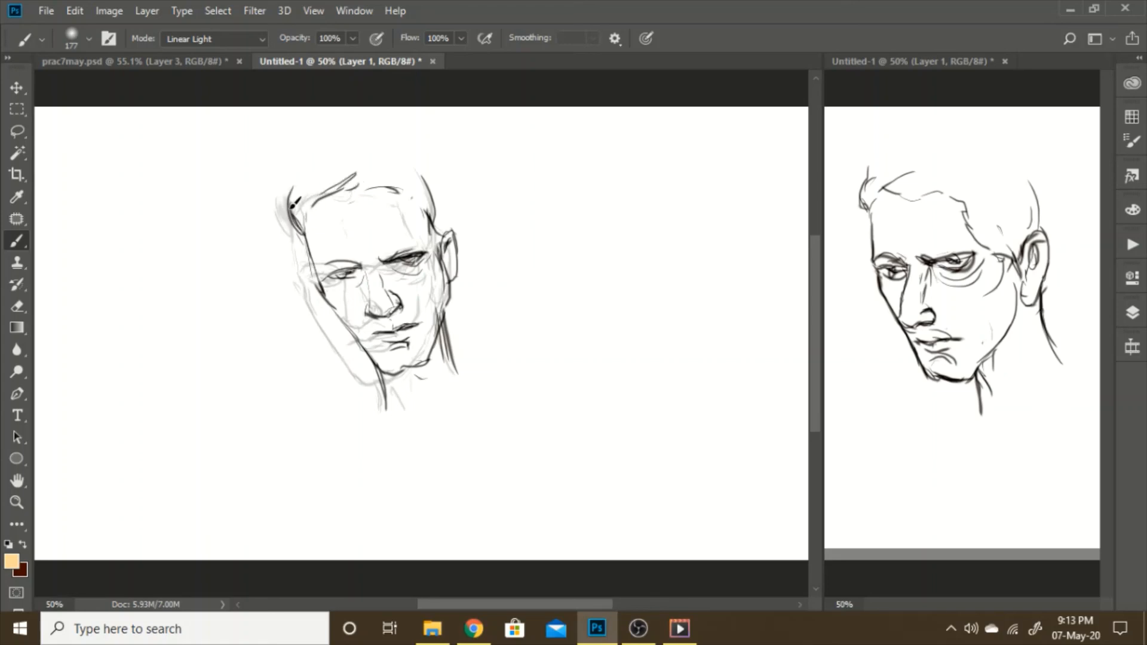
{"action": "left_click_drag", "start_coordinate": [420, 180], "coordinate": [443, 234]}
{"action": "left_click_drag", "start_coordinate": [442, 182], "coordinate": [452, 237]}
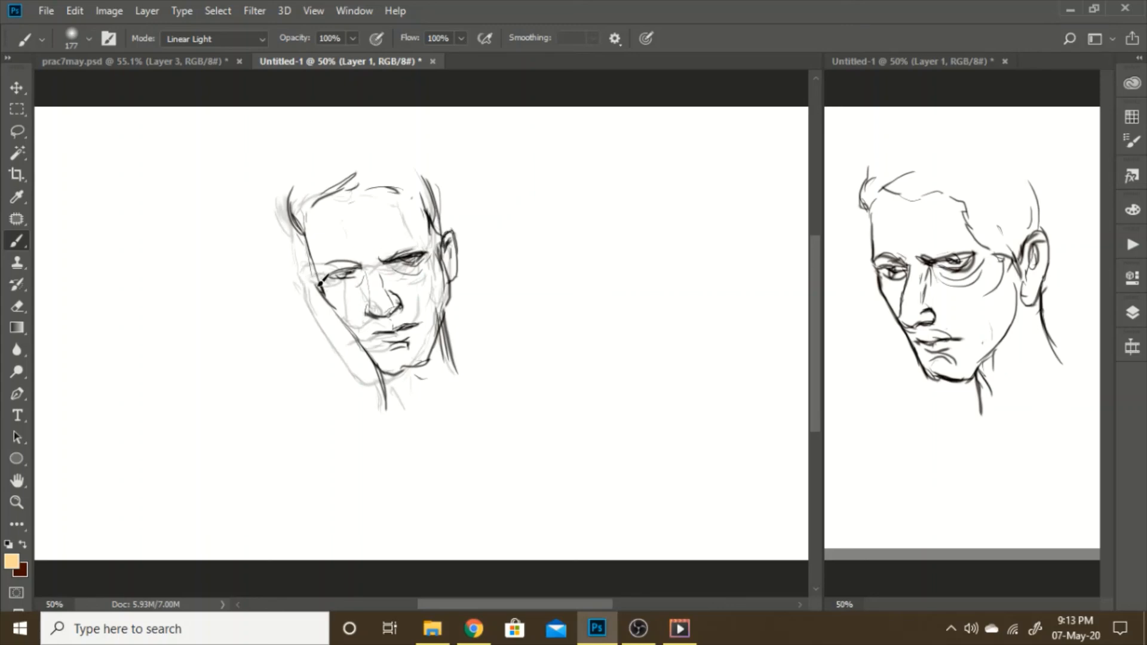
Step: Refine the far cheek edge, the earlobe, the base of the nose and the eyes and brows
{"action": "left_click_drag", "start_coordinate": [313, 276], "coordinate": [323, 293]}
{"action": "left_click_drag", "start_coordinate": [456, 269], "coordinate": [451, 293]}
{"action": "left_click_drag", "start_coordinate": [367, 305], "coordinate": [385, 317]}
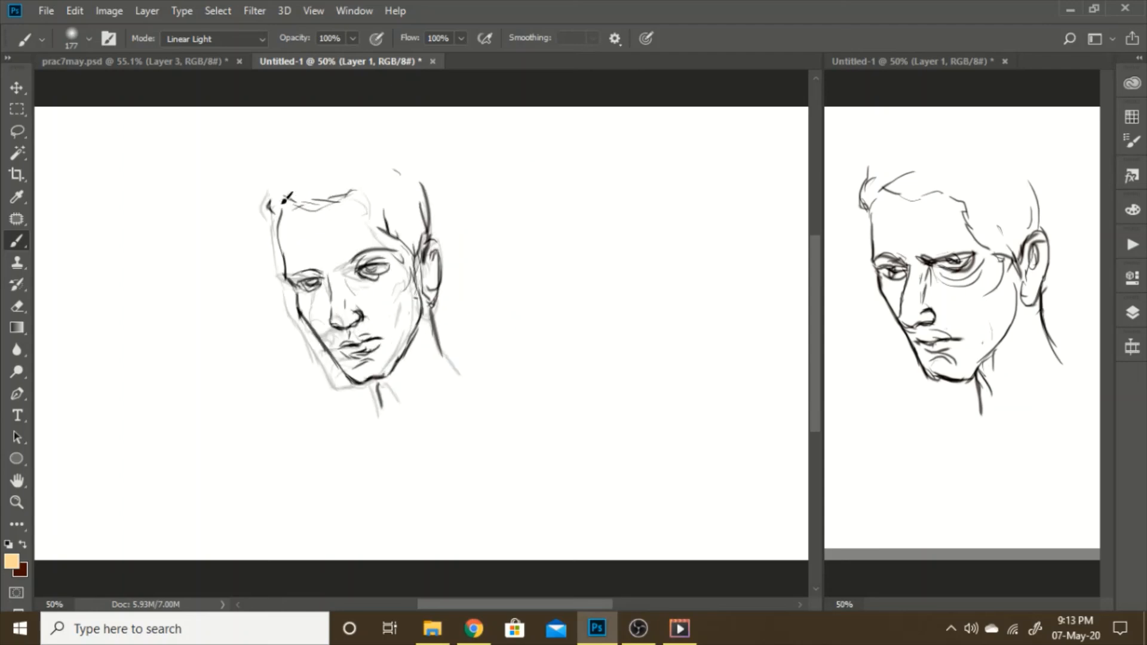
{"action": "left_click_drag", "start_coordinate": [370, 259], "coordinate": [363, 266]}
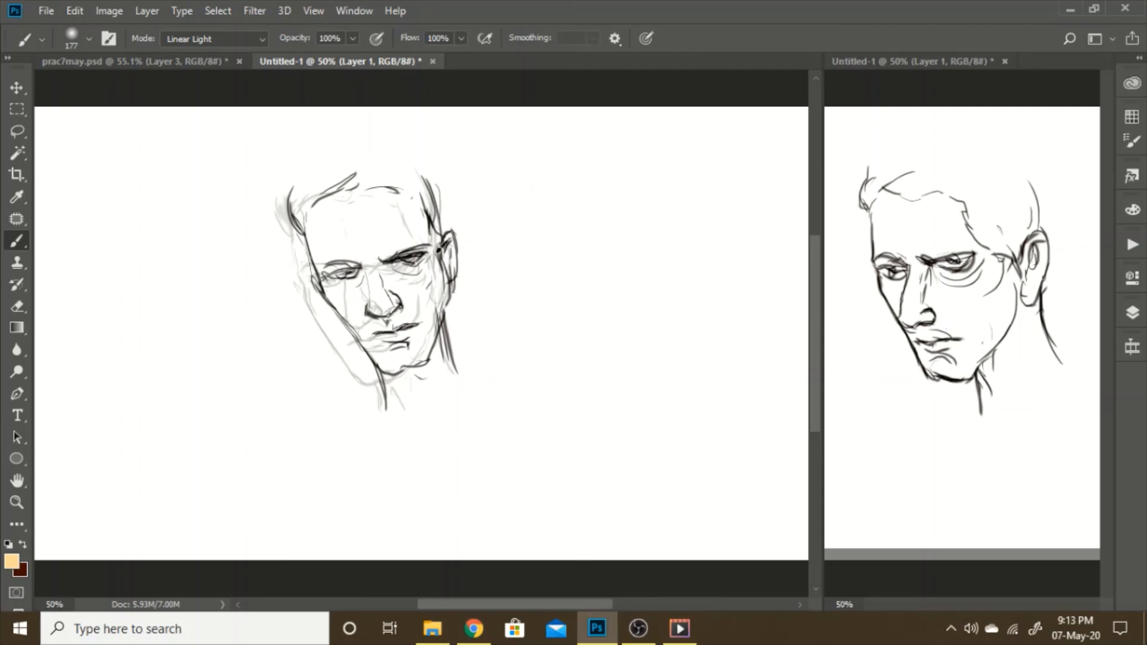
Step: Extend the timeline's work area to 0:00:02:08 and play the animation with onion skins turned off
{"action": "left_click", "coordinate": [1133, 348]}
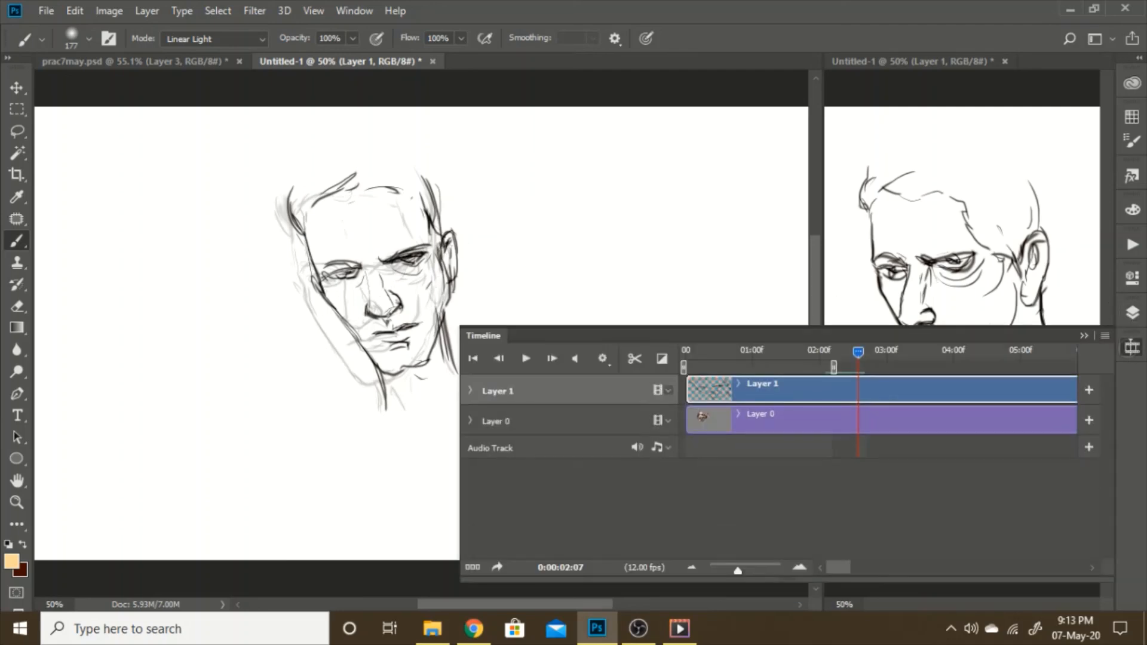
{"action": "left_click", "coordinate": [867, 365]}
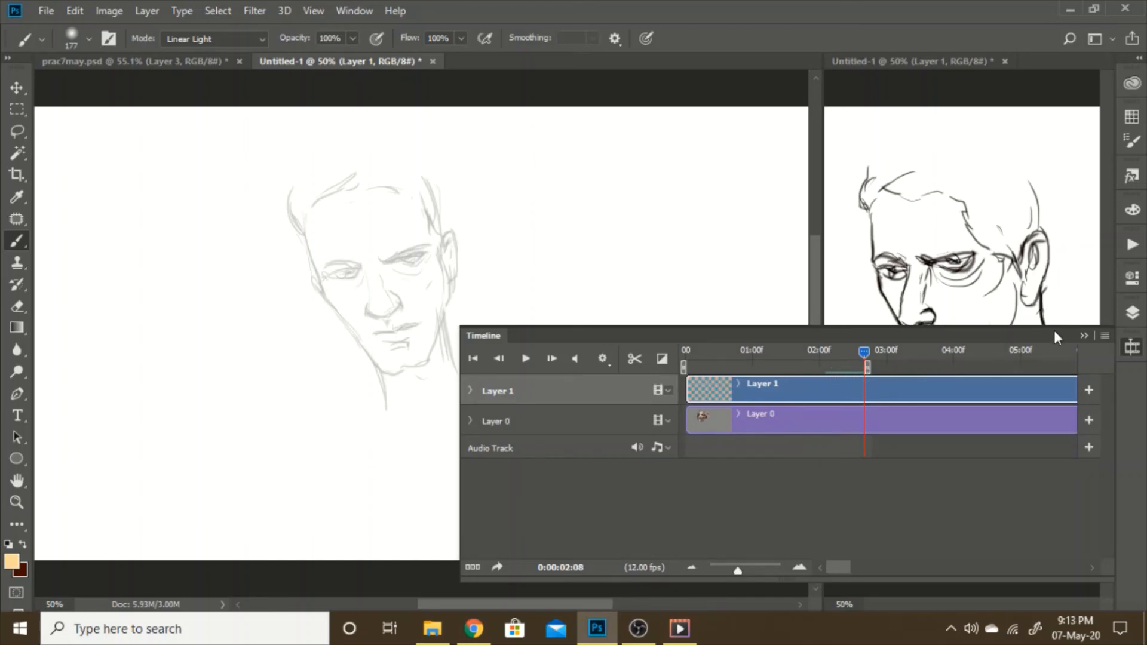
{"action": "left_click", "coordinate": [1104, 336]}
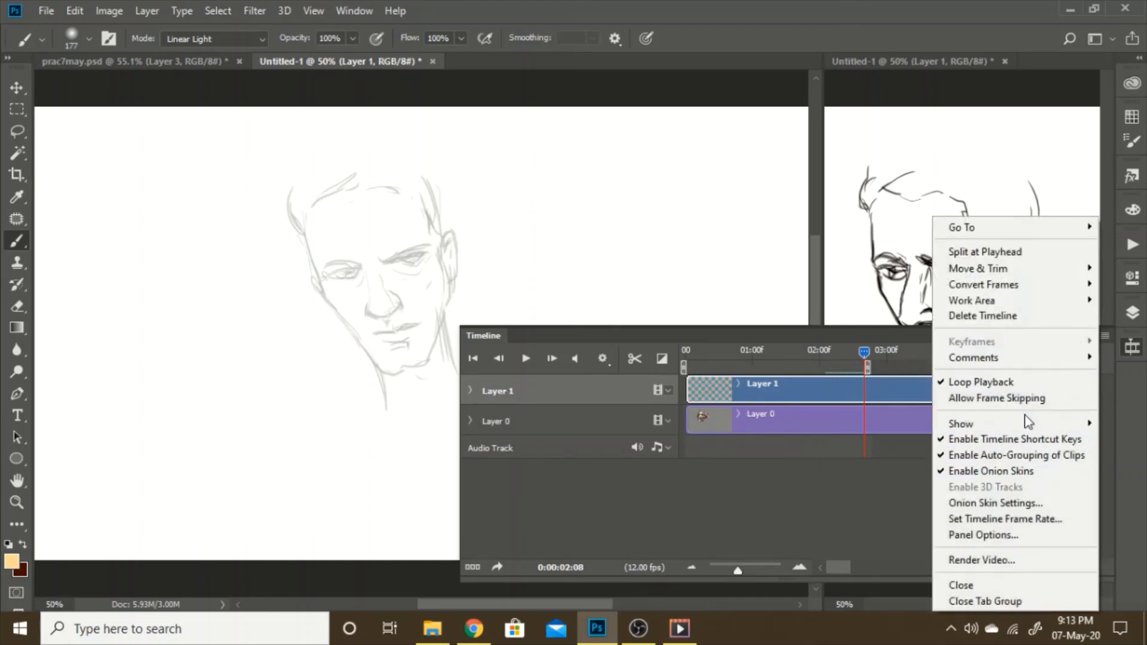
{"action": "left_click", "coordinate": [991, 471]}
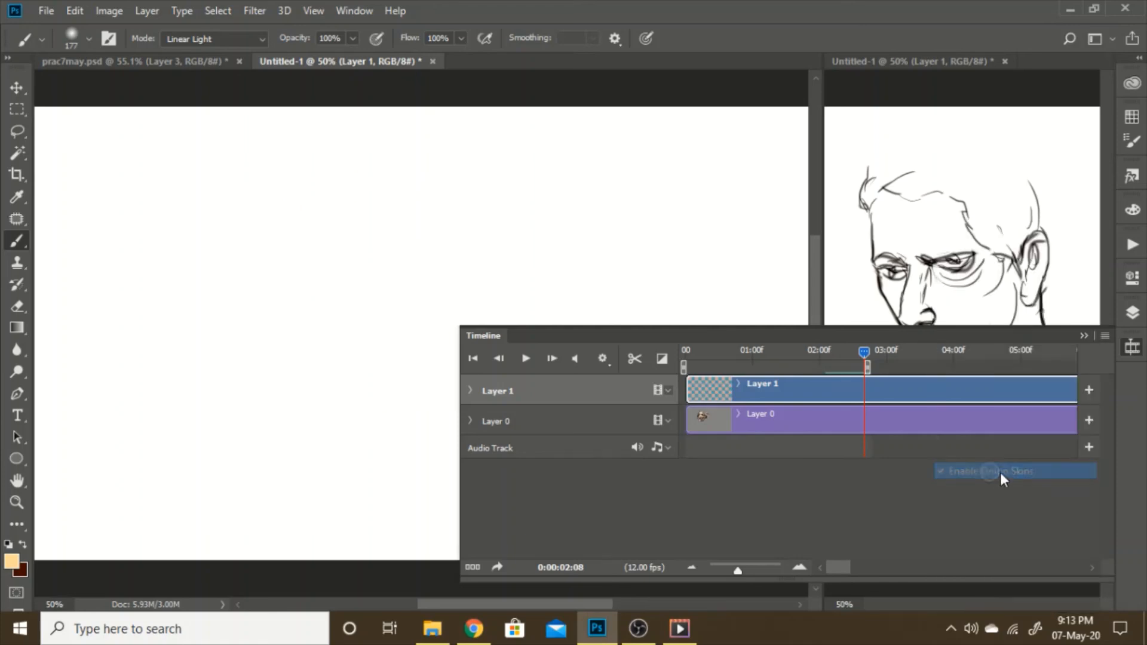
{"action": "left_click", "coordinate": [1131, 349]}
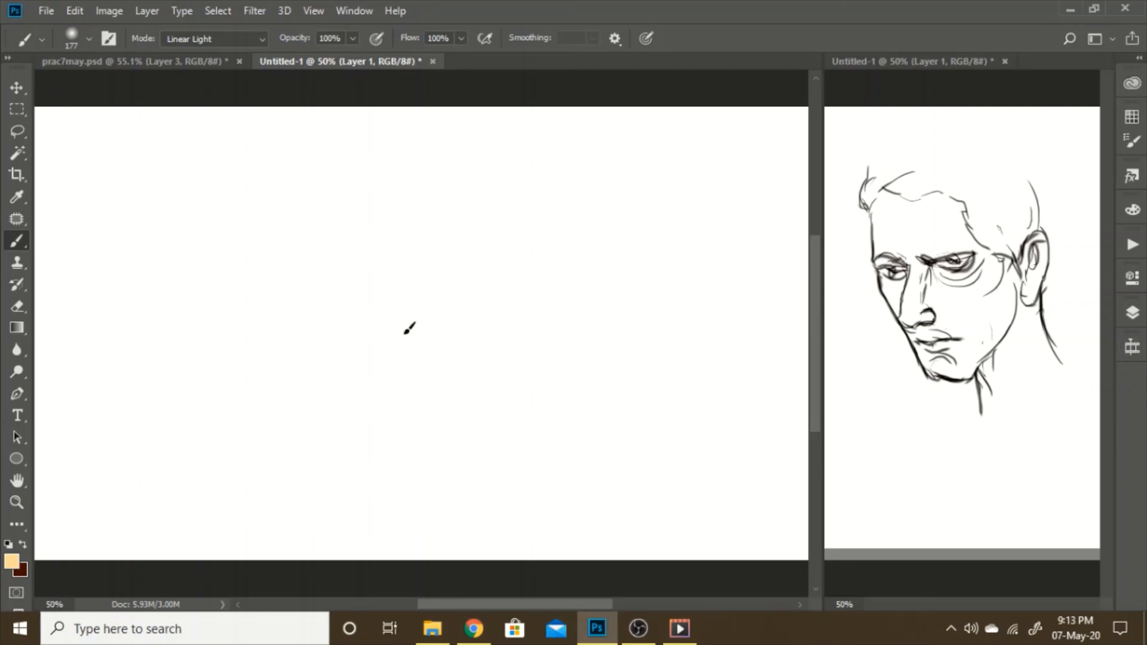
{"action": "key", "text": "space"}
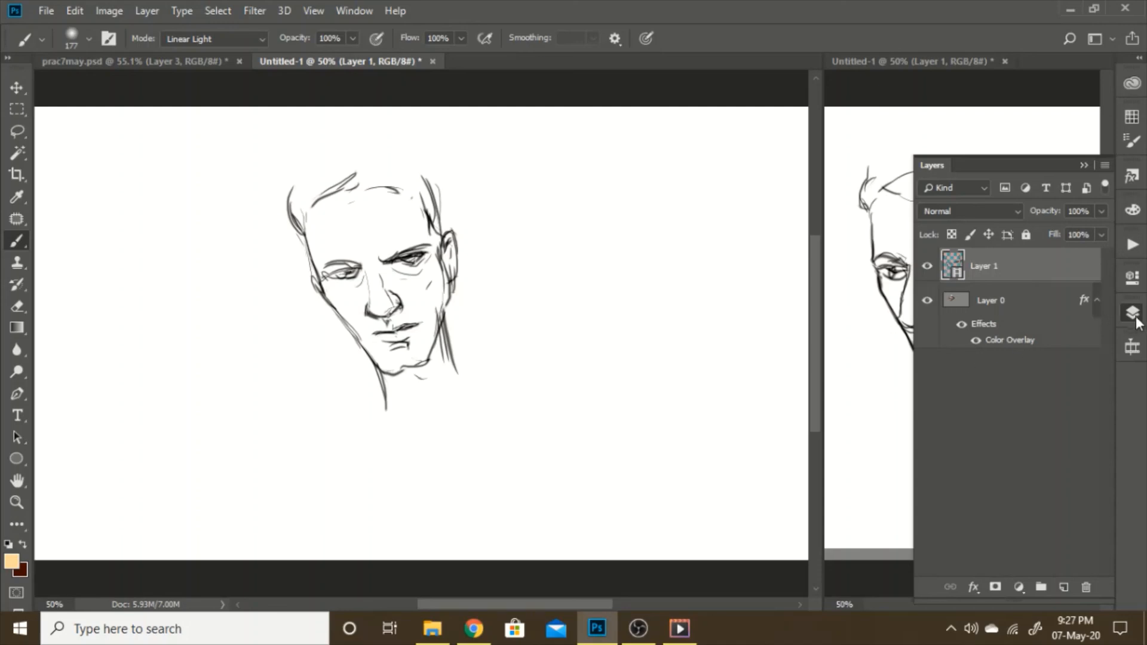
Step: Draw the shirt collar on both sides of the neck and begin the shirt opening below the chin
{"action": "left_click", "coordinate": [1124, 315]}
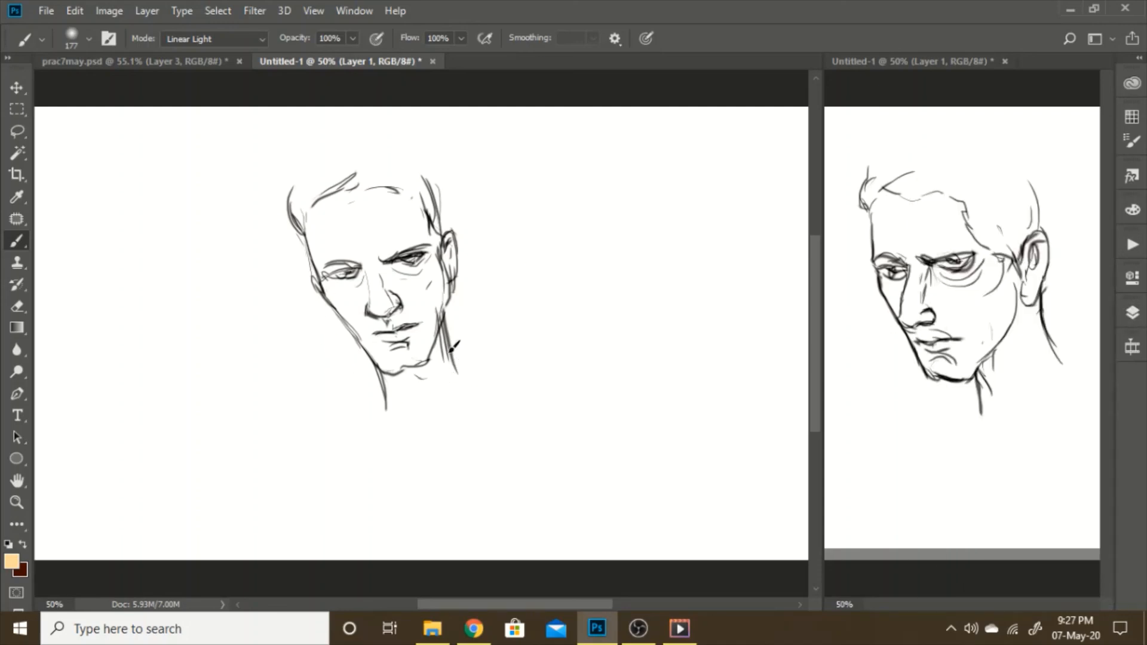
{"action": "mouse_move", "coordinate": [452, 347]}
{"action": "left_mouse_down"}
{"action": "mouse_move", "coordinate": [451, 406]}
{"action": "mouse_move", "coordinate": [464, 386]}
{"action": "mouse_move", "coordinate": [487, 410]}
{"action": "mouse_move", "coordinate": [461, 331]}
{"action": "left_mouse_up"}
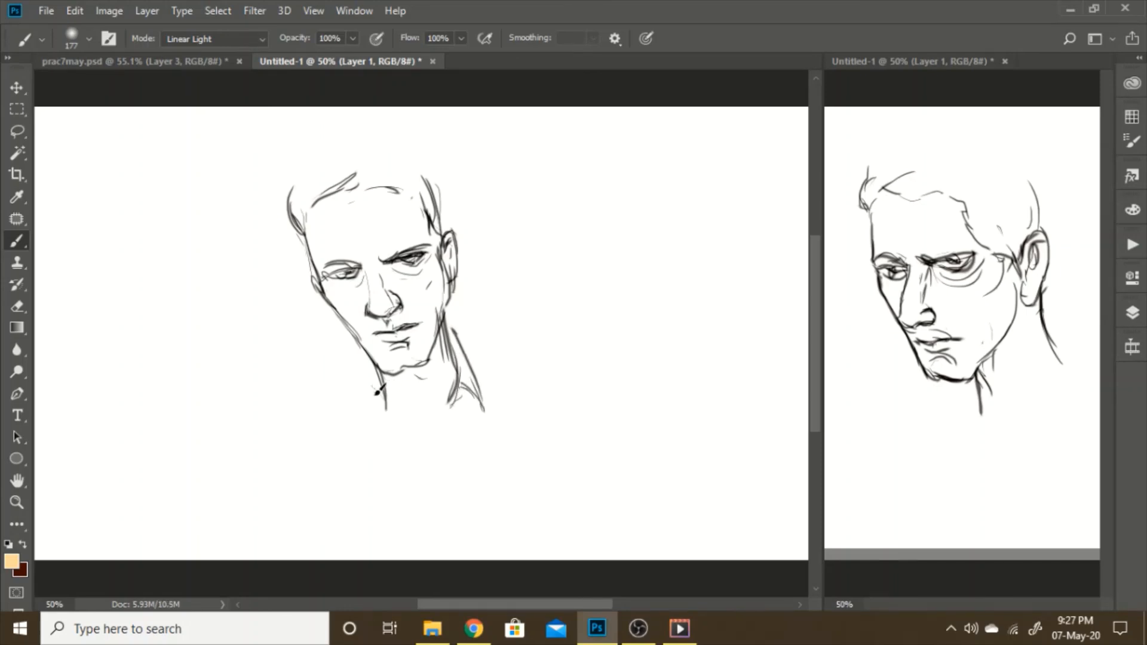
{"action": "left_click_drag", "start_coordinate": [377, 359], "coordinate": [359, 414]}
{"action": "left_click_drag", "start_coordinate": [385, 392], "coordinate": [411, 470]}
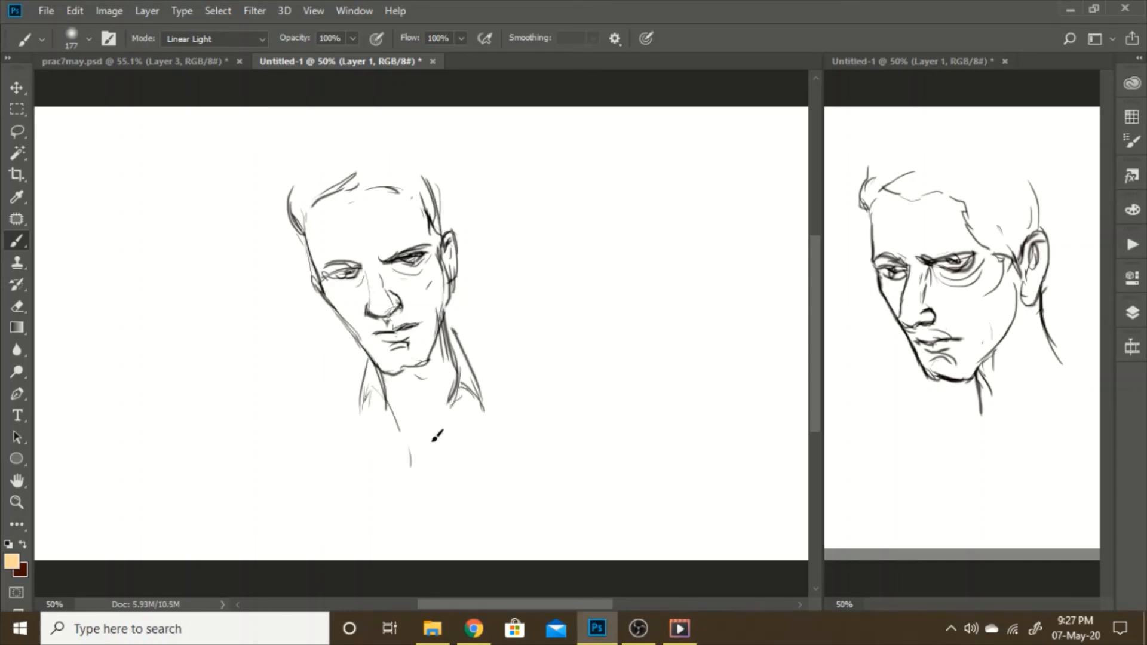
Step: Complete the V-shaped shirt opening with its front seam and add the shoulder lines on both sides
{"action": "left_click_drag", "start_coordinate": [449, 395], "coordinate": [421, 452]}
{"action": "mouse_move", "coordinate": [398, 404]}
{"action": "left_mouse_down"}
{"action": "mouse_move", "coordinate": [411, 472]}
{"action": "mouse_move", "coordinate": [437, 419]}
{"action": "mouse_move", "coordinate": [415, 457]}
{"action": "left_mouse_up"}
{"action": "left_click_drag", "start_coordinate": [412, 445], "coordinate": [414, 502]}
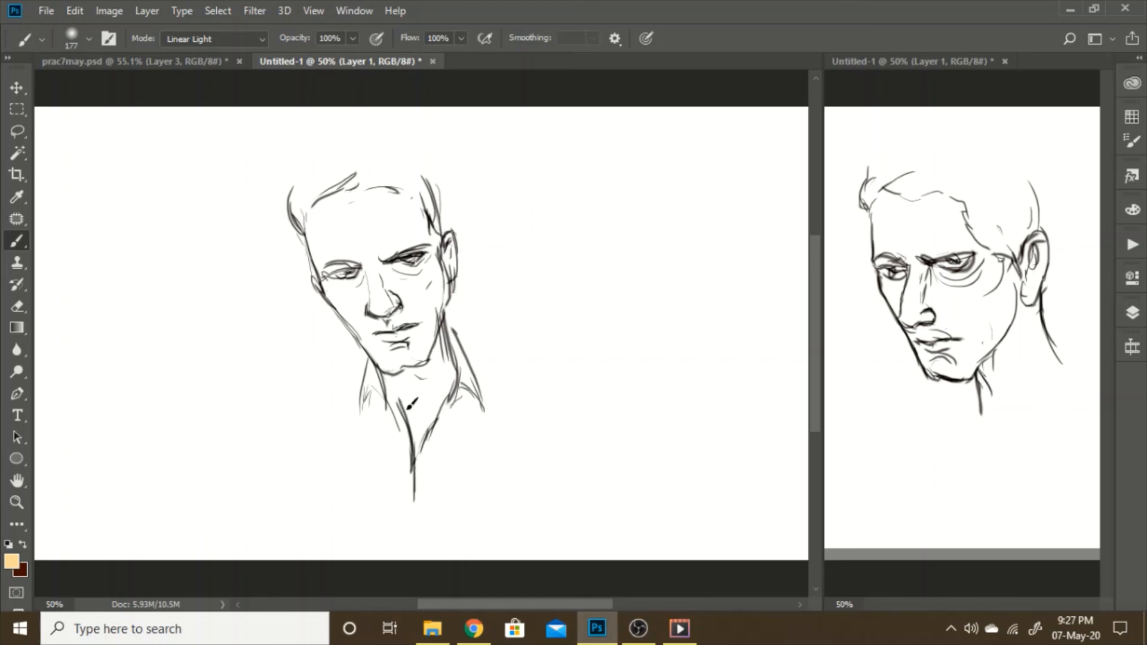
{"action": "left_click_drag", "start_coordinate": [400, 409], "coordinate": [338, 388]}
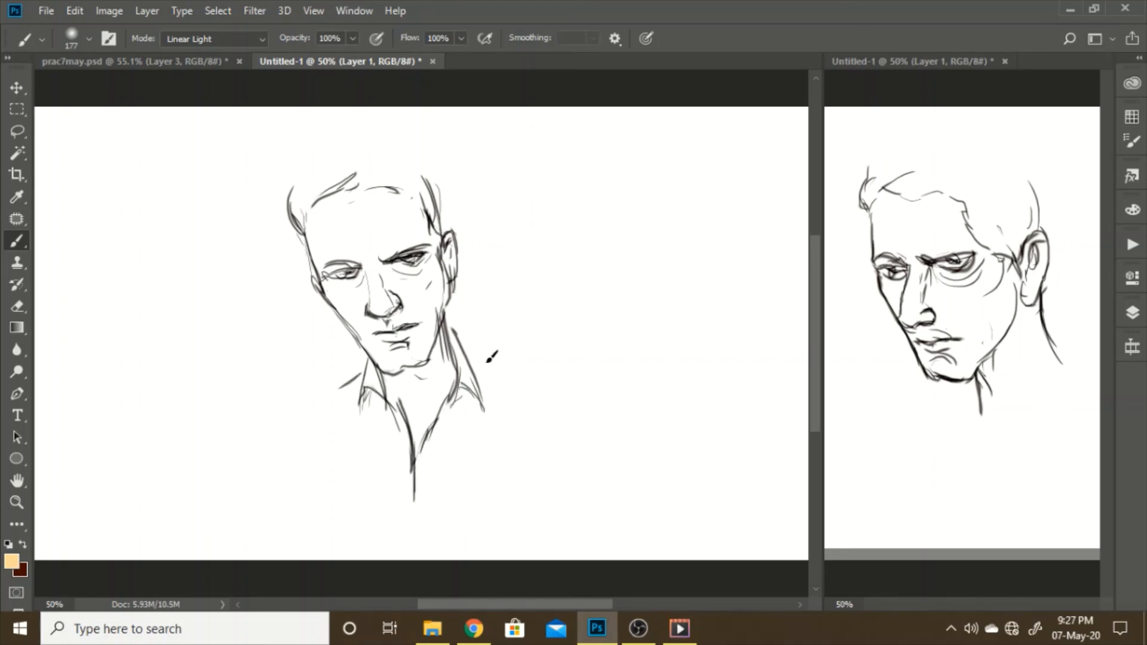
{"action": "left_click_drag", "start_coordinate": [466, 351], "coordinate": [529, 376]}
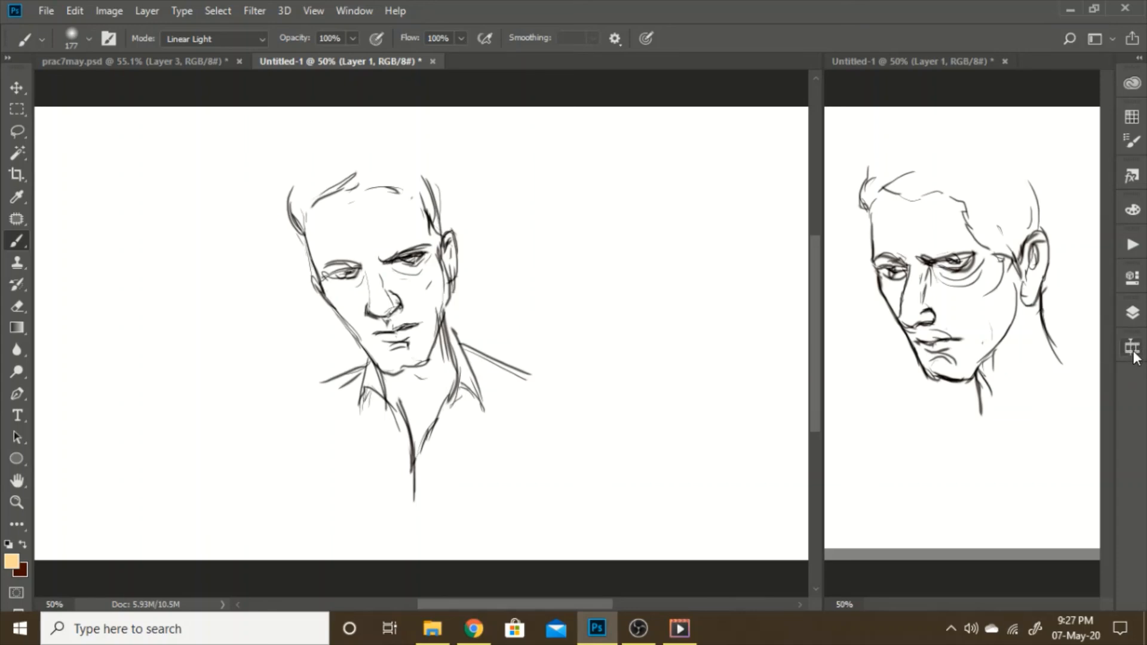
Step: Turn onion skins back on for the timeline
{"action": "left_click", "coordinate": [1133, 349]}
{"action": "left_click", "coordinate": [1105, 336]}
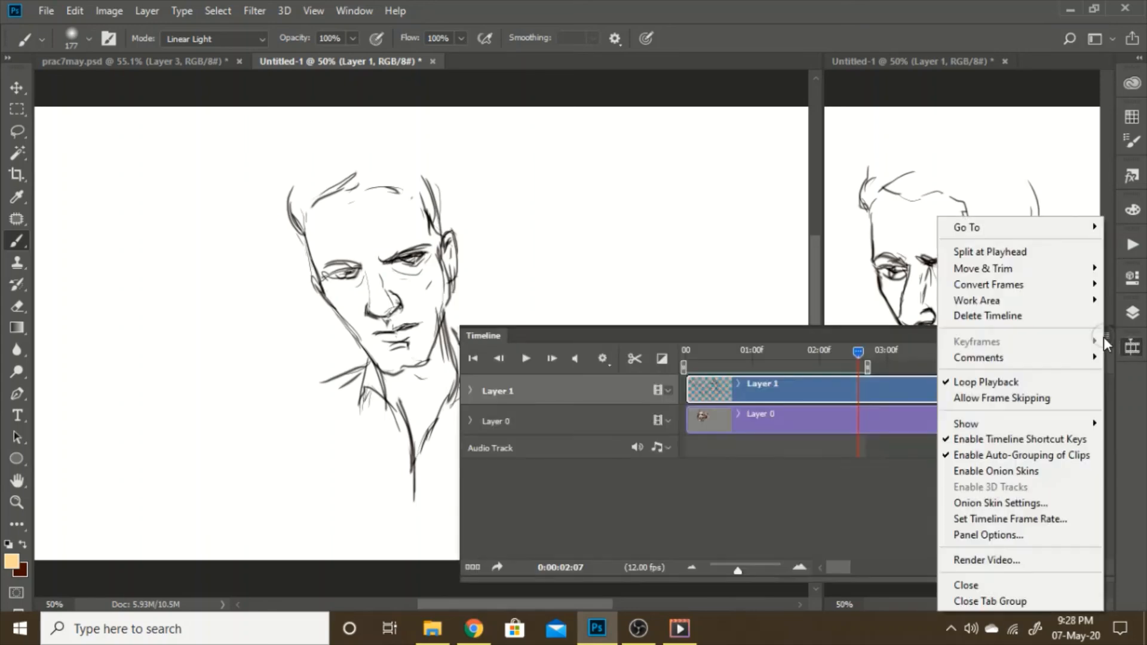
{"action": "left_click", "coordinate": [992, 472]}
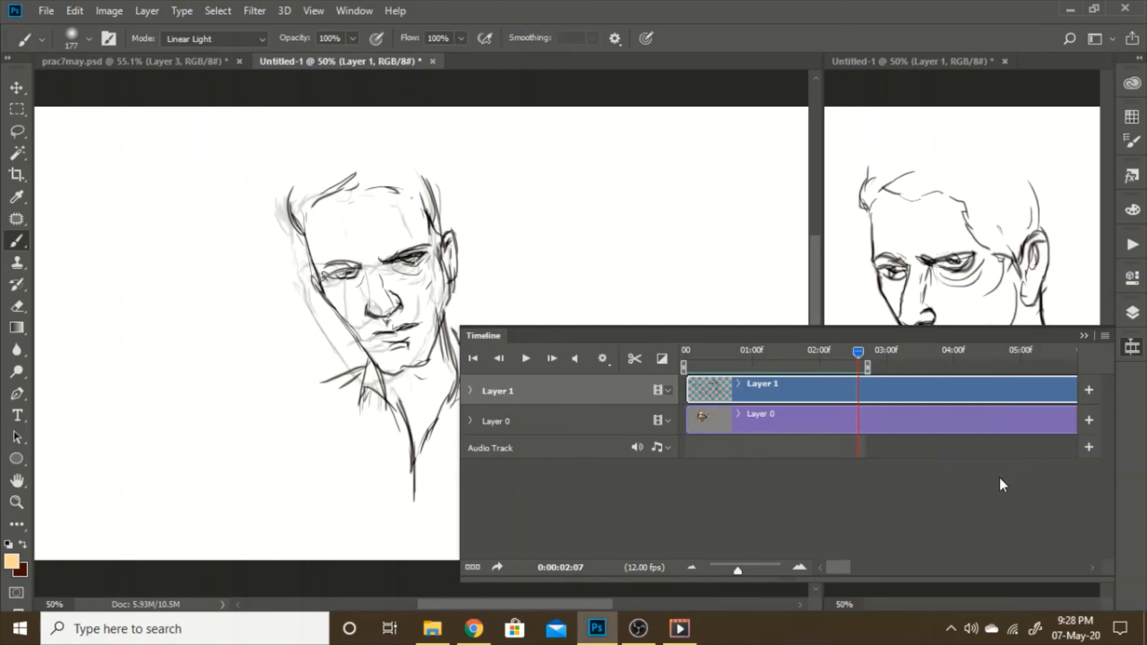
{"action": "left_click", "coordinate": [1132, 347]}
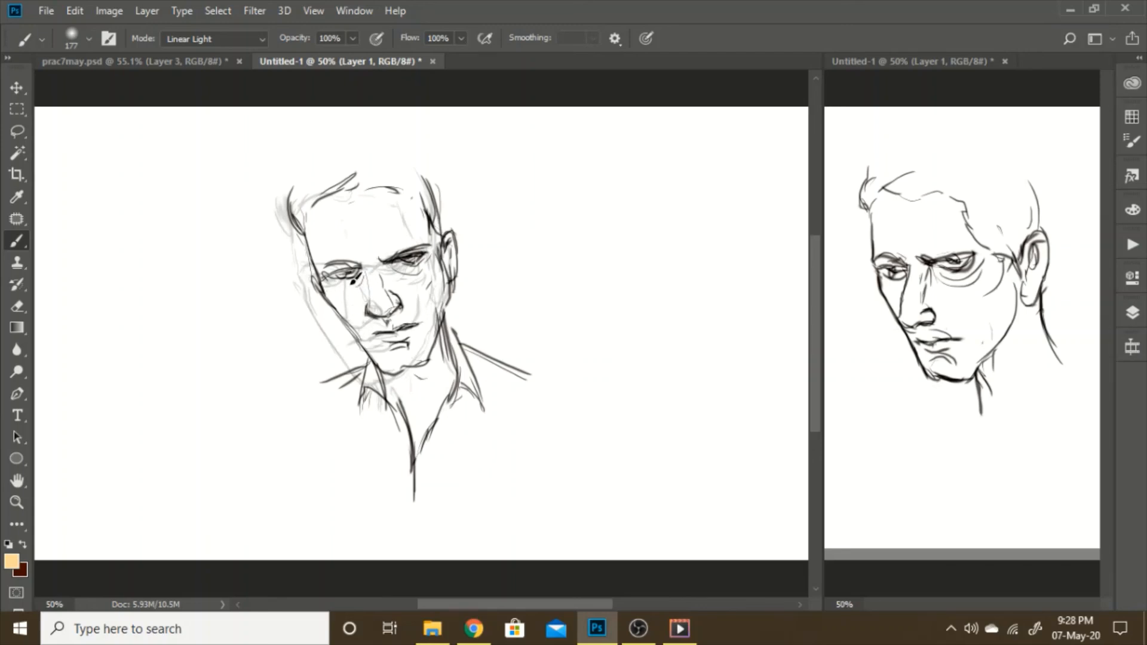
Step: Flip between the finished collar drawing and the blank next frame to compare them
{"action": "key", "text": "Right"}
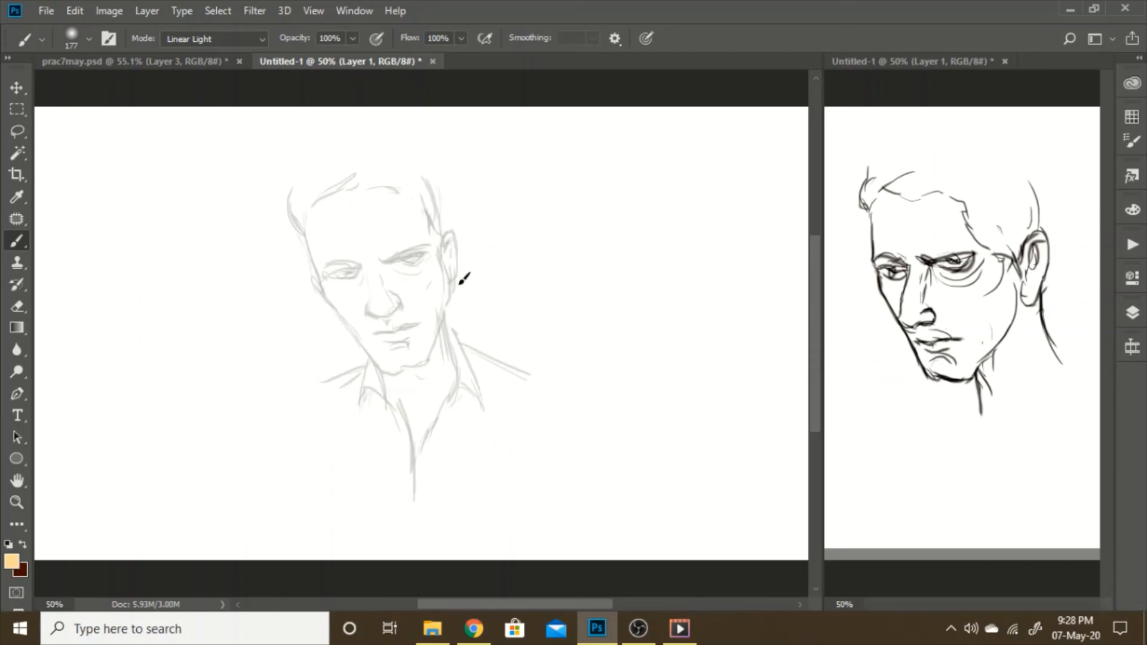
{"action": "key", "text": "ctrl+z"}
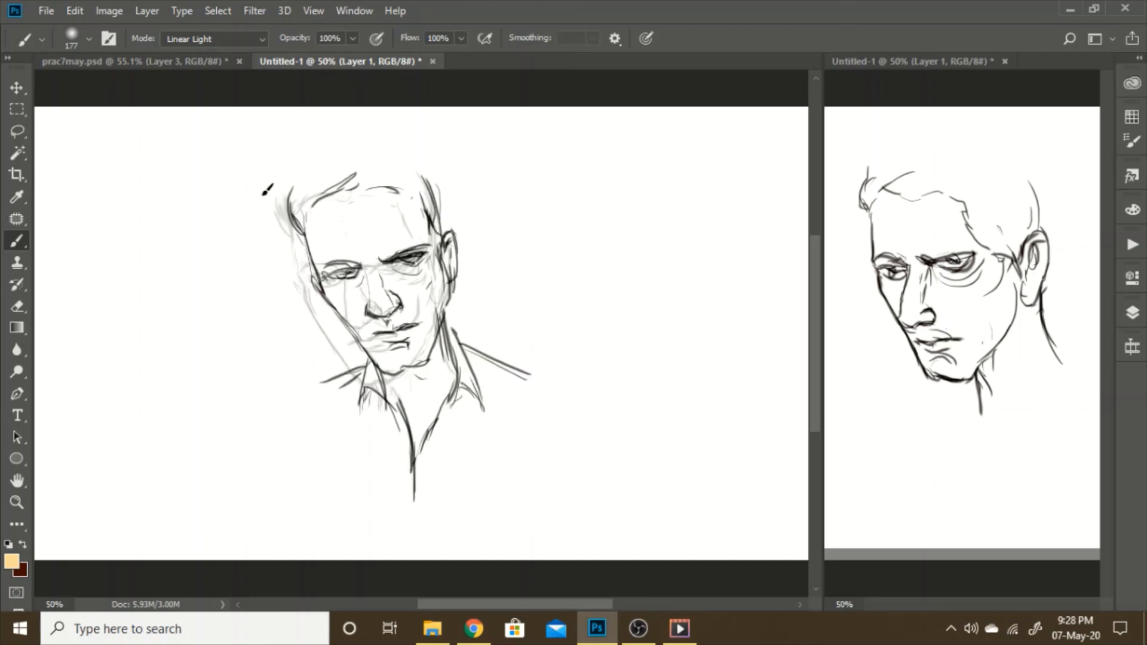
{"action": "key", "text": "ctrl+z"}
{"action": "key", "text": "ctrl+z"}
{"action": "key", "text": "ctrl+shift+z"}
{"action": "key", "text": "ctrl+shift+z"}
{"action": "key", "text": "ctrl+shift+z"}
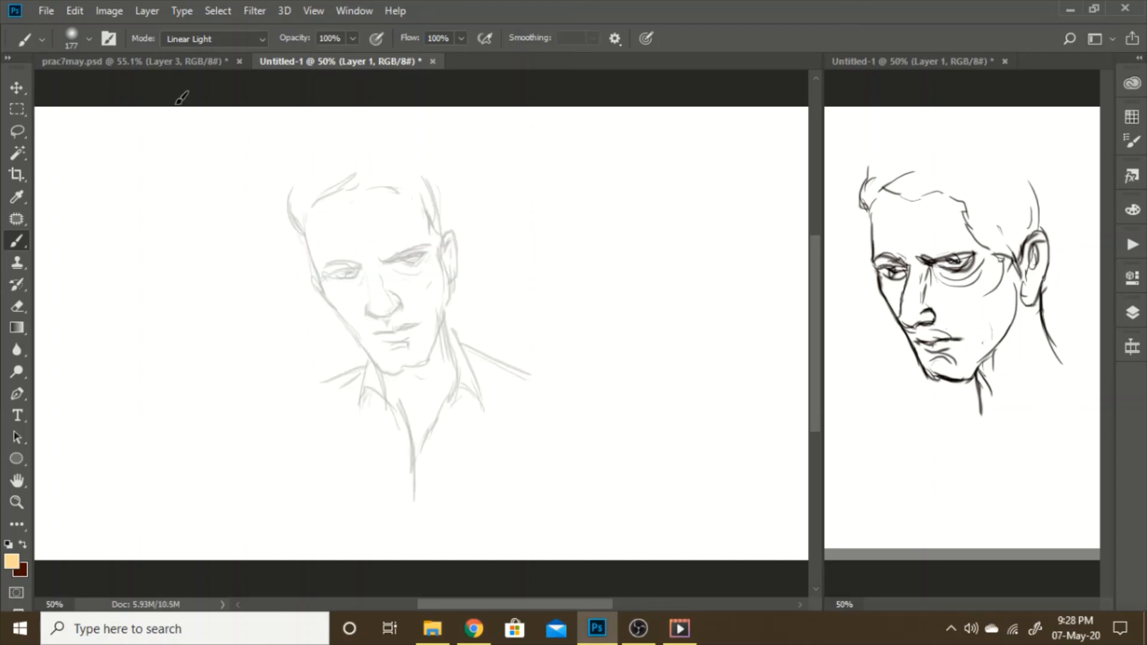
Step: Look through the Video Layers frame commands and return to the frame with the collar drawing
{"action": "left_click", "coordinate": [149, 9]}
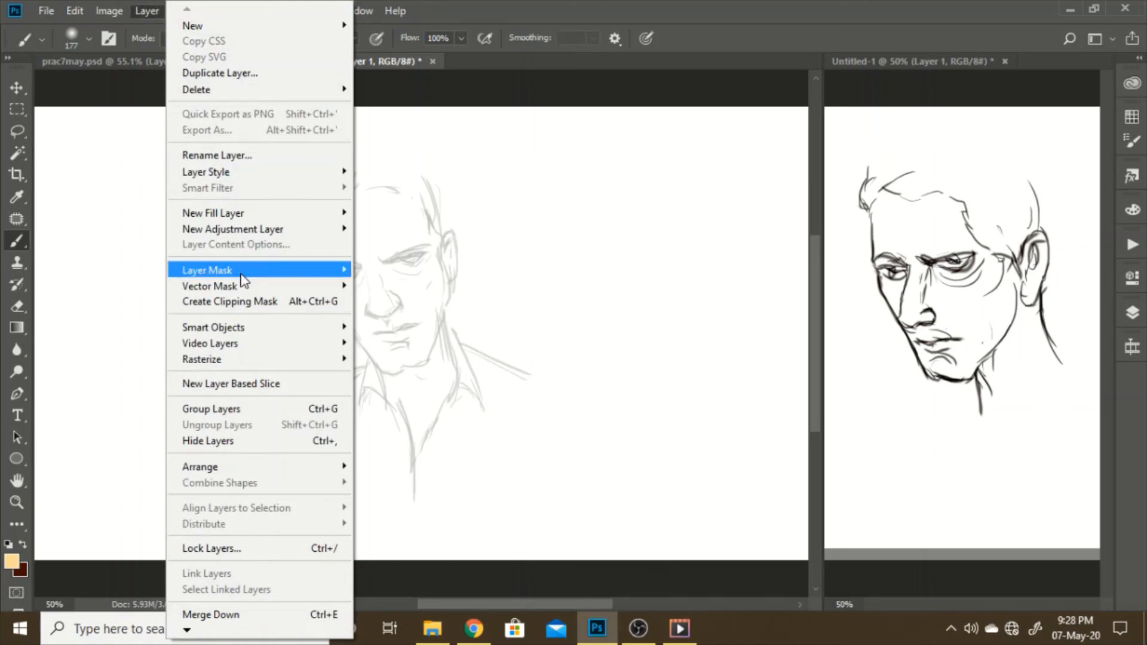
{"action": "mouse_move", "coordinate": [256, 345]}
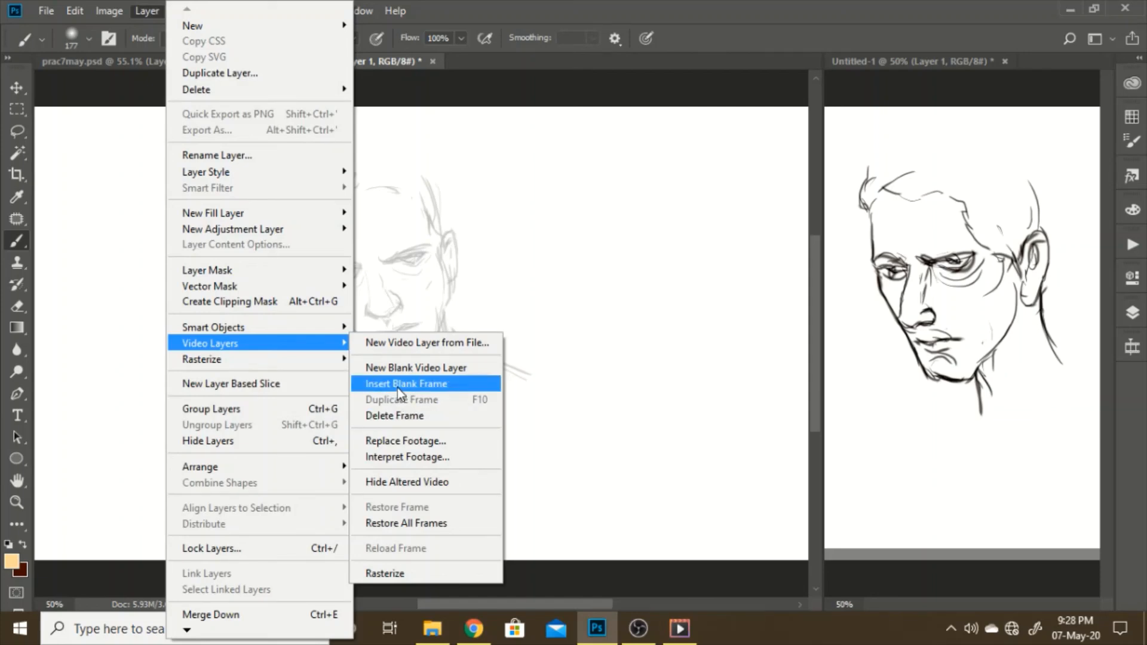
{"action": "left_click", "coordinate": [465, 302]}
{"action": "key", "text": "Left"}
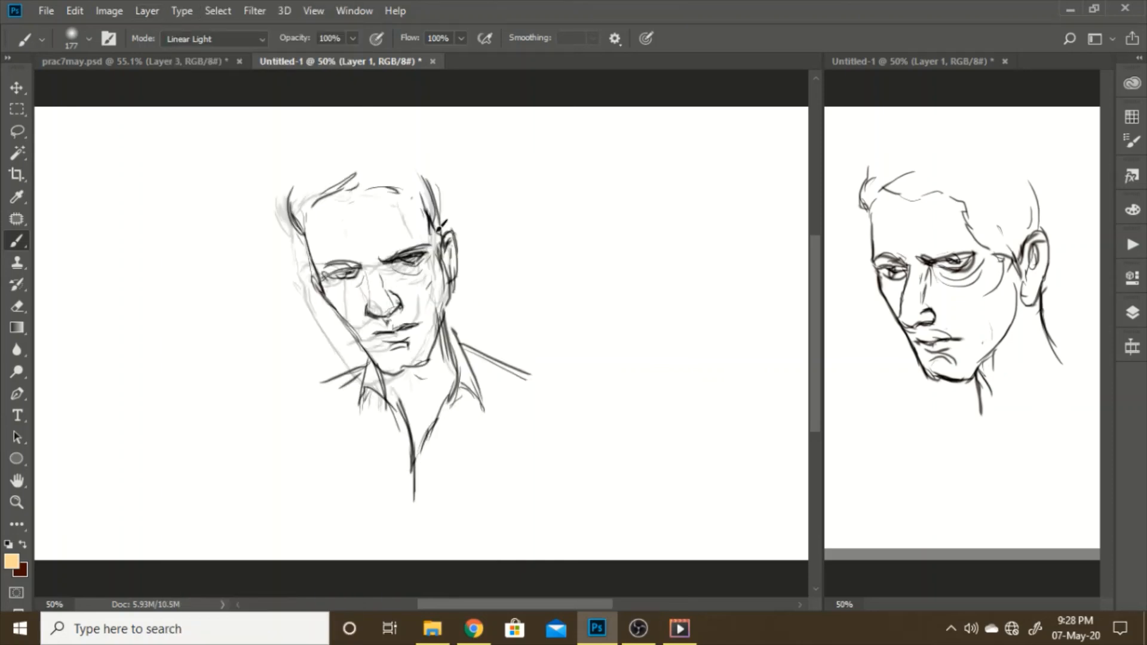
Step: Duplicate the frame with the finished collar drawing and flip back to compare the copy with the preceding frames
{"action": "left_click", "coordinate": [147, 11]}
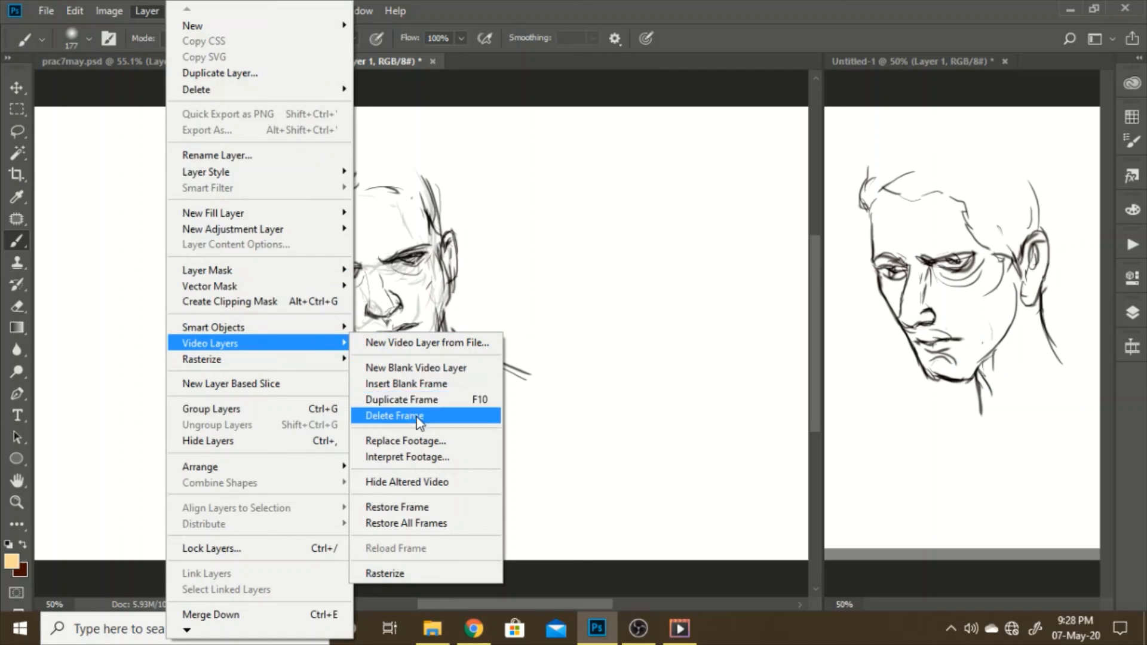
{"action": "left_click", "coordinate": [415, 399]}
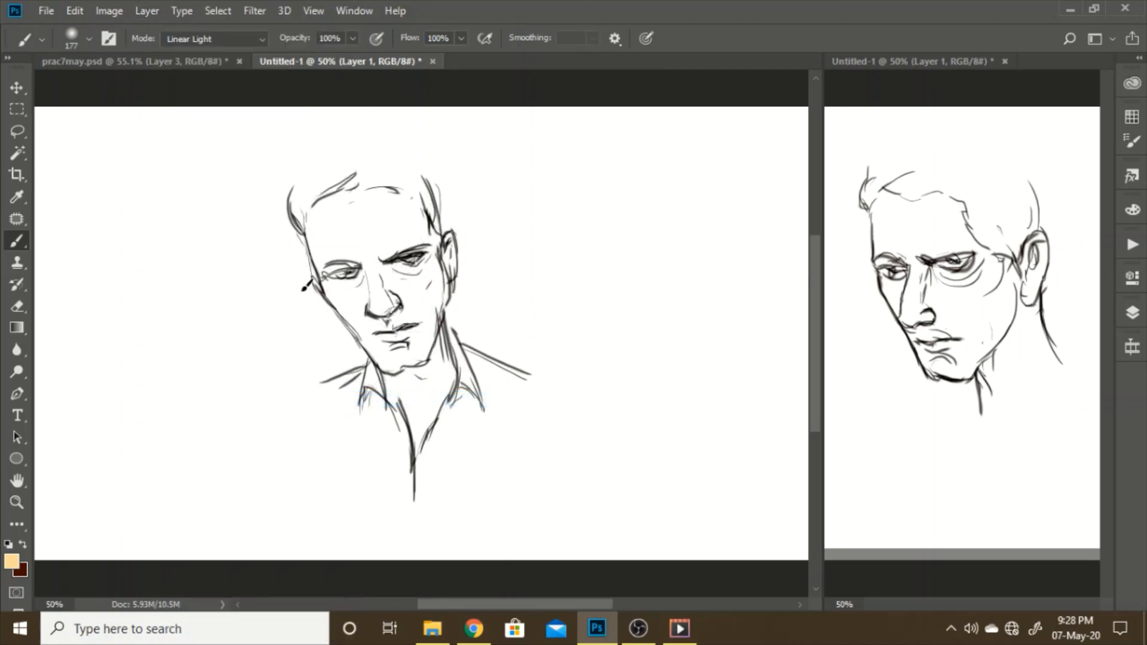
{"action": "key", "text": "Left"}
{"action": "key", "text": "Left"}
{"action": "key", "text": "Right"}
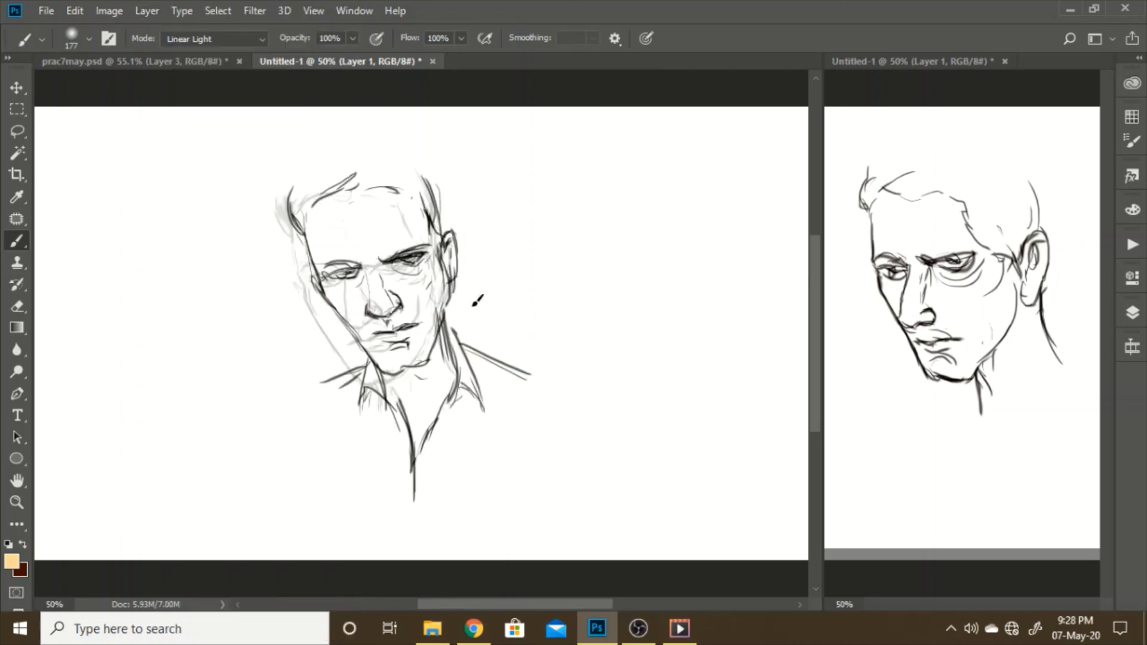
Step: Show the timeline, step between frames 0:00:02:06 and 0:00:02:08 to check the duplicate's position, and hide it again
{"action": "left_click", "coordinate": [1133, 347]}
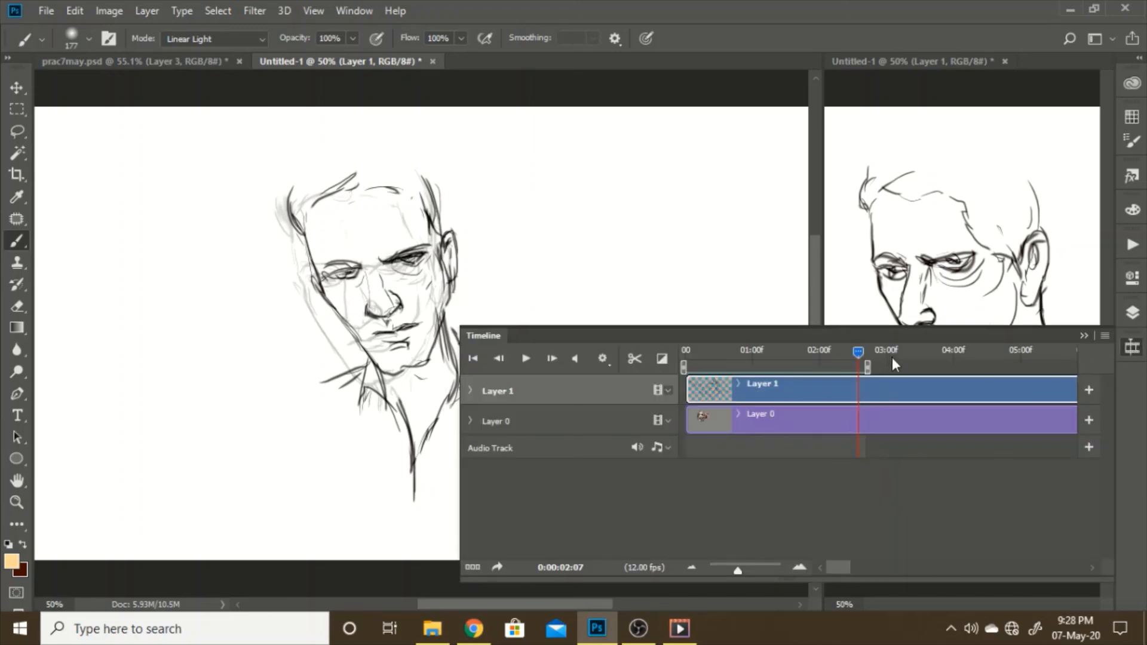
{"action": "key", "text": "Left"}
{"action": "key", "text": "Left"}
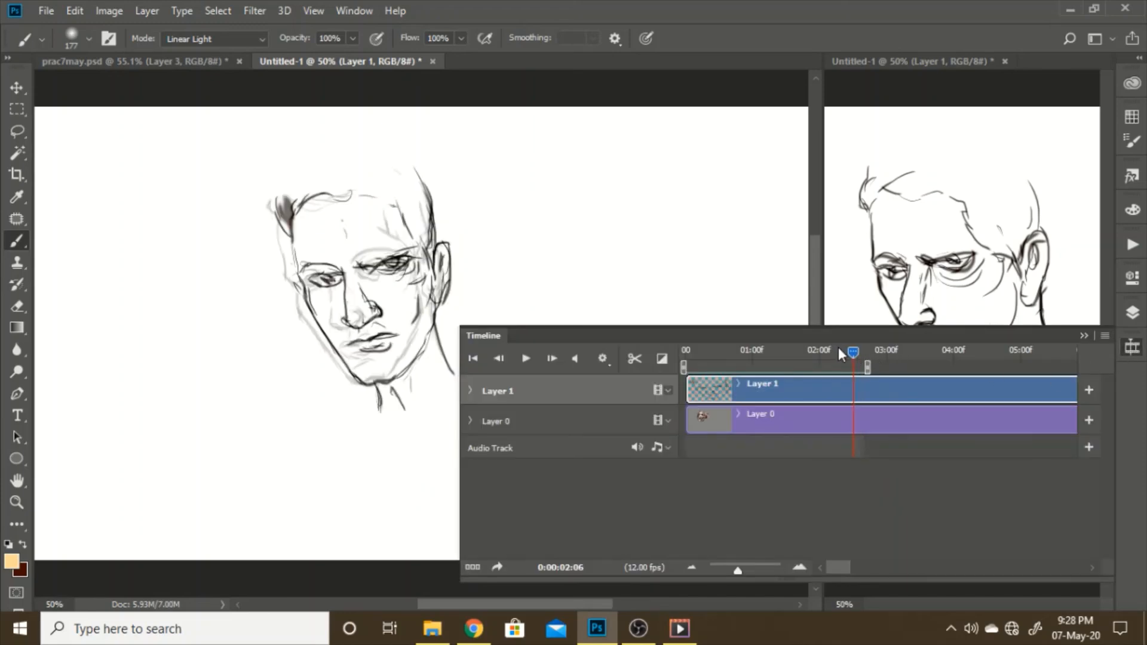
{"action": "key", "text": "Right"}
{"action": "key", "text": "Right"}
{"action": "key", "text": "Right"}
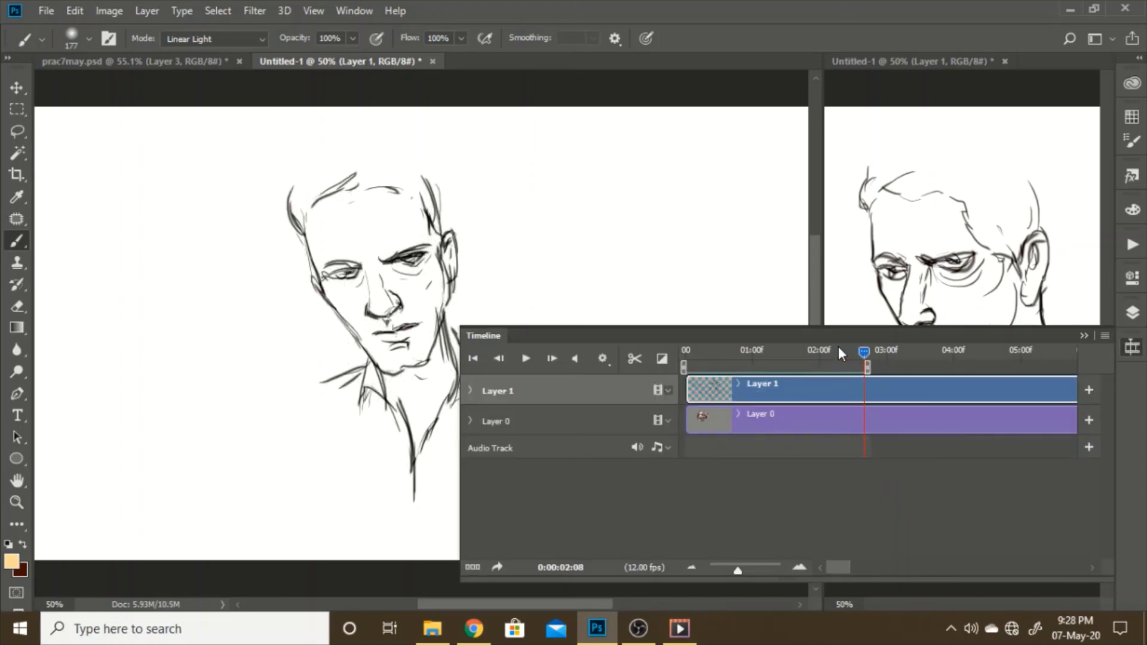
{"action": "key", "text": "Left"}
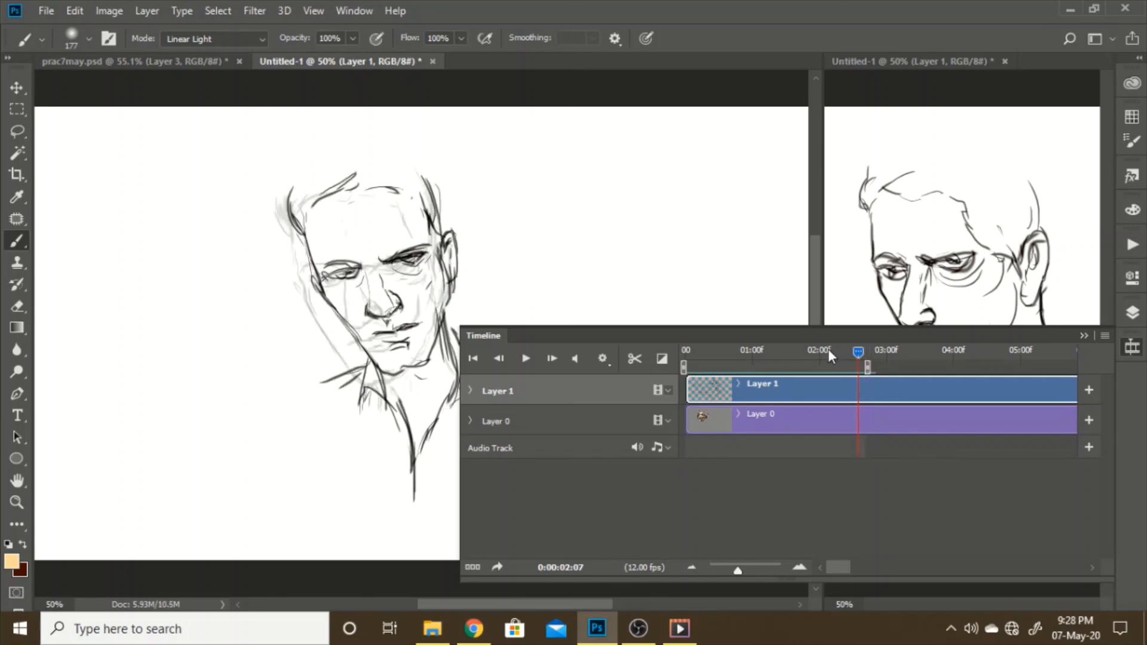
{"action": "key", "text": "Right"}
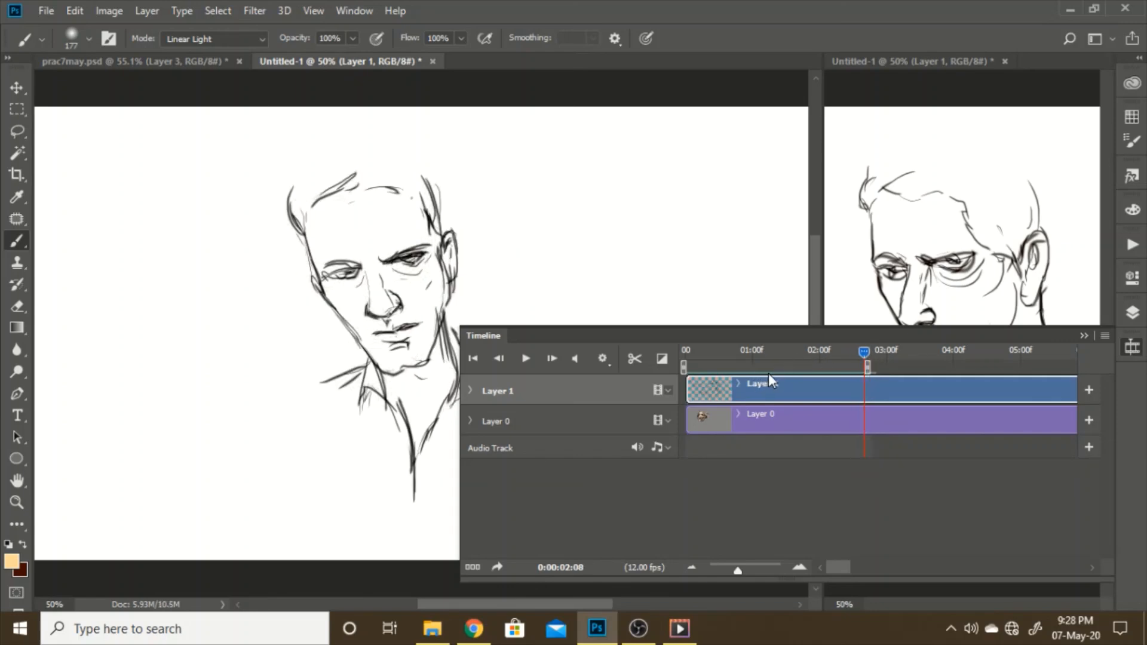
{"action": "left_click", "coordinate": [1132, 347]}
Step: Flip back and forth through the last few head-turn frames to review the motion, ending on the duplicated frame
{"action": "key", "text": "Left"}
{"action": "key", "text": "Left"}
{"action": "key", "text": "Left"}
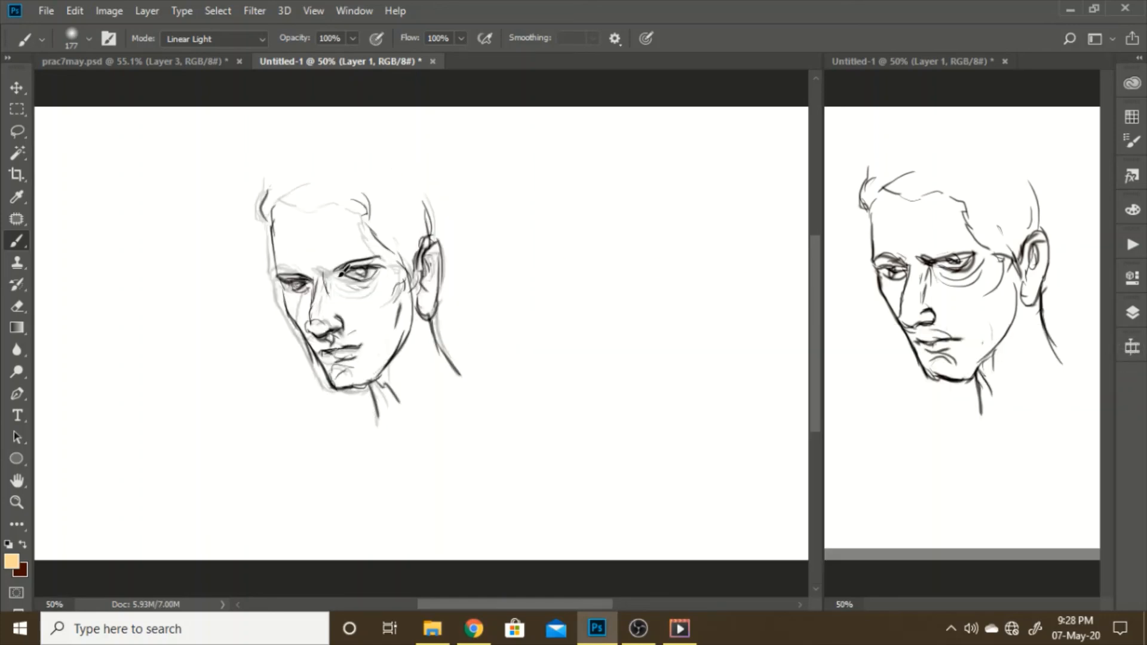
{"action": "key", "text": "Right"}
{"action": "key", "text": "Right"}
{"action": "key", "text": "Right"}
{"action": "key", "text": "Right"}
{"action": "key", "text": "Left"}
{"action": "key", "text": "Left"}
{"action": "key", "text": "Left"}
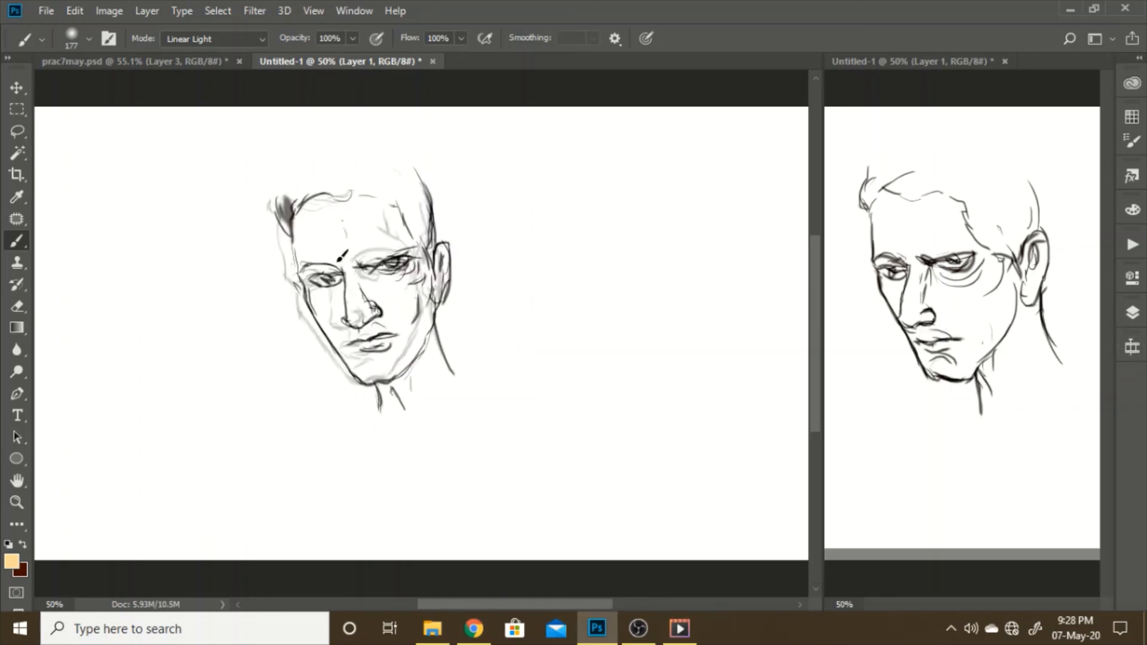
{"action": "key", "text": "Right"}
{"action": "key", "text": "Right"}
{"action": "key", "text": "Right"}
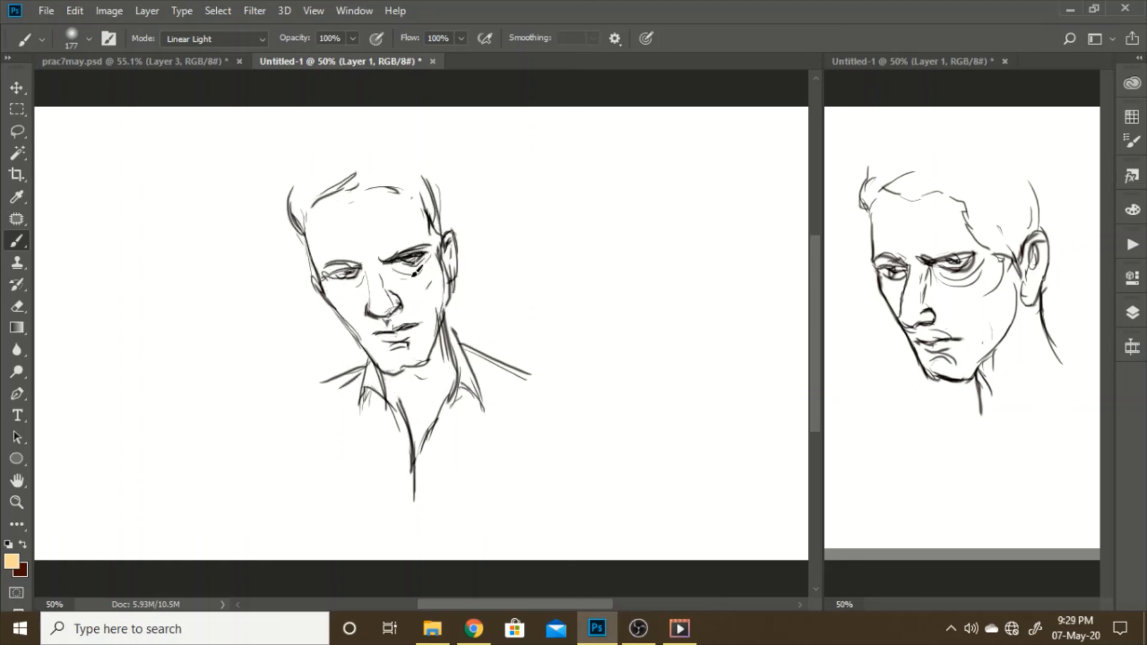
Step: Erase both eyes and eyebrows in the duplicated frame and redraw them with a softer gaze and higher brows
{"action": "left_click", "coordinate": [16, 306]}
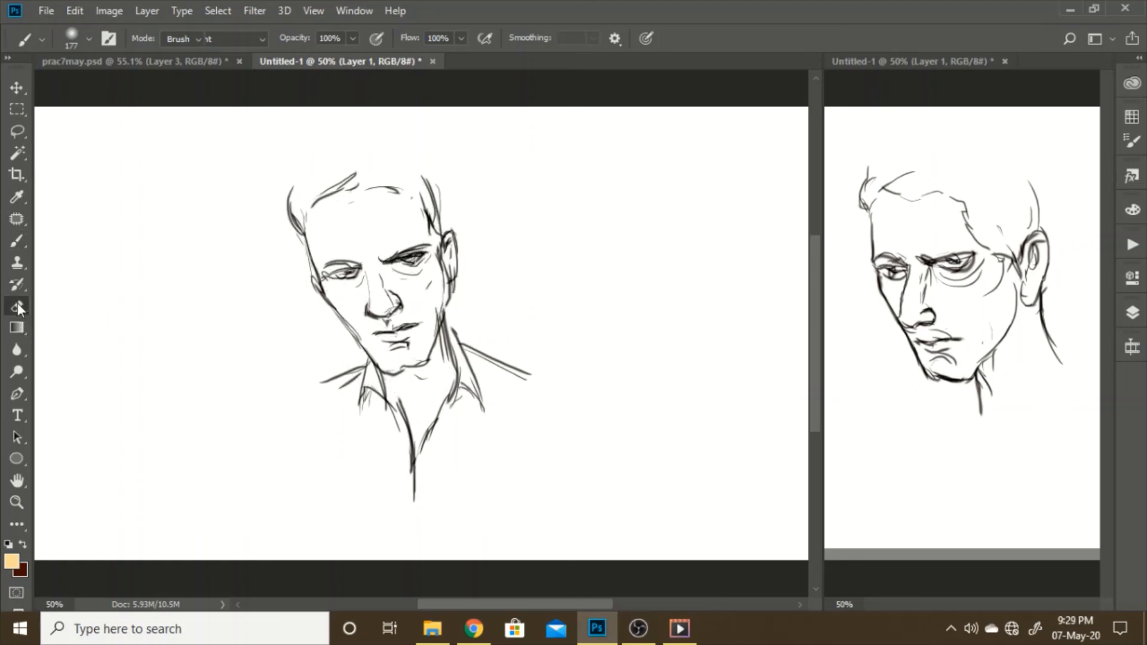
{"action": "mouse_move", "coordinate": [385, 254]}
{"action": "left_mouse_down"}
{"action": "mouse_move", "coordinate": [426, 250]}
{"action": "mouse_move", "coordinate": [425, 238]}
{"action": "mouse_move", "coordinate": [408, 275]}
{"action": "mouse_move", "coordinate": [360, 246]}
{"action": "mouse_move", "coordinate": [345, 273]}
{"action": "left_mouse_up"}
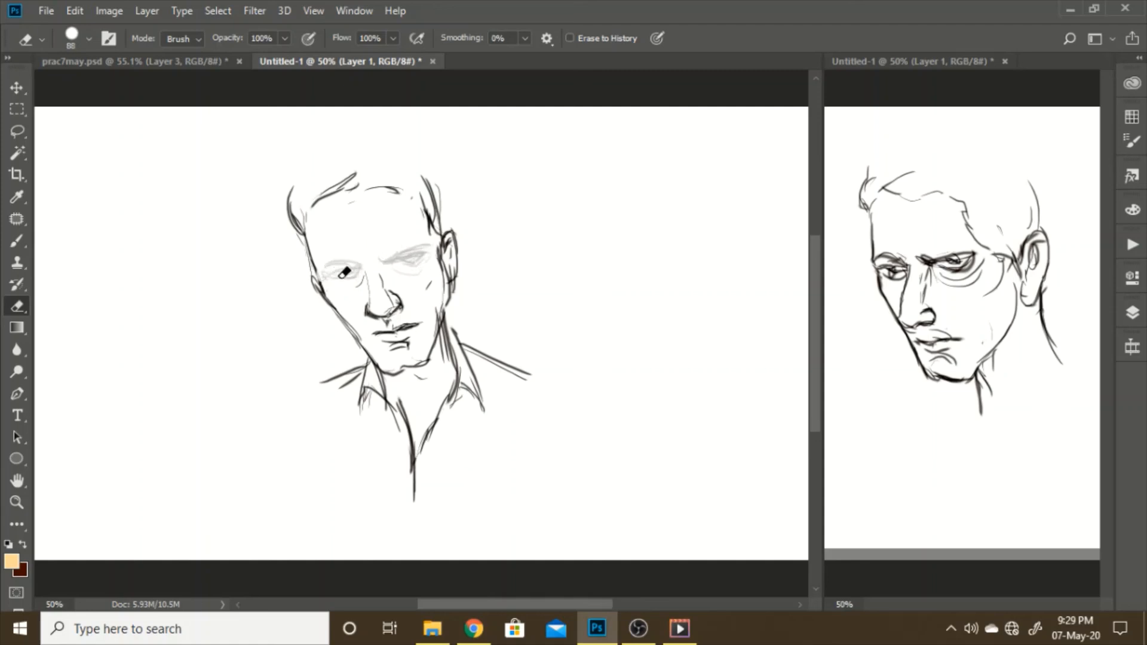
{"action": "key", "text": "b"}
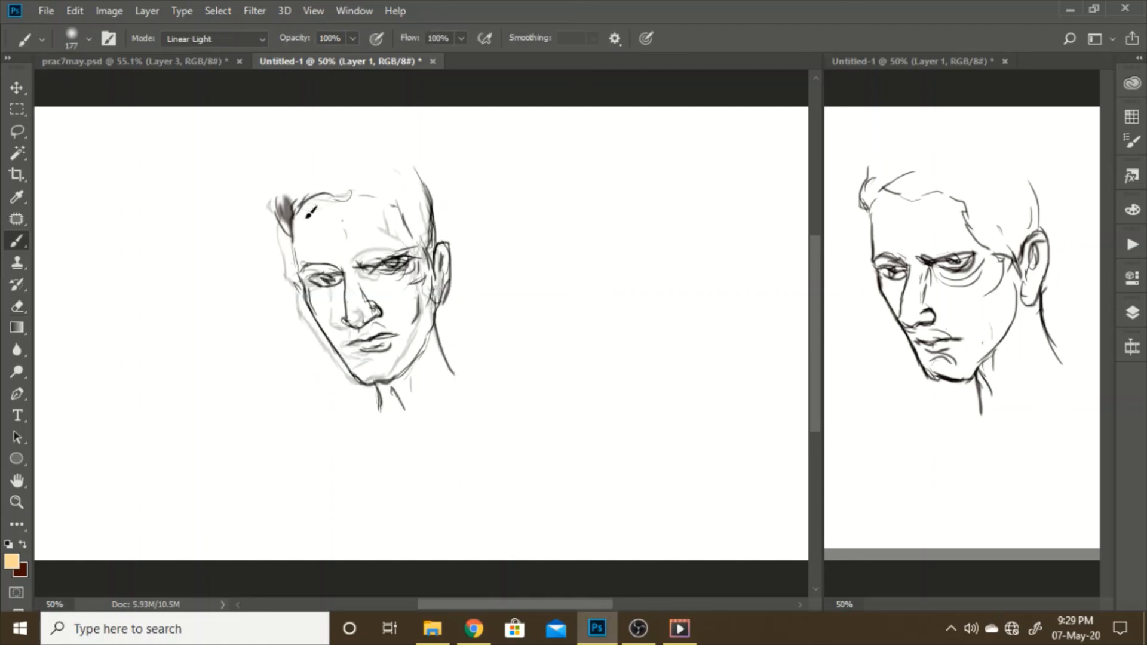
{"action": "key", "text": "x"}
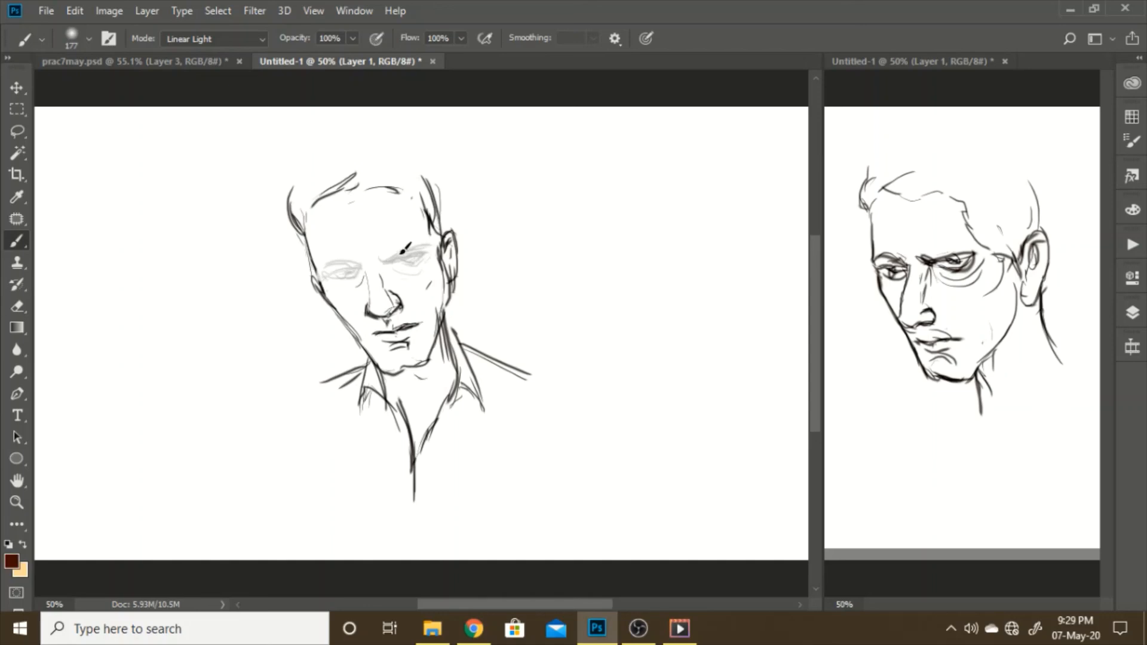
{"action": "key", "text": "x"}
{"action": "mouse_move", "coordinate": [398, 253]}
{"action": "left_mouse_down"}
{"action": "mouse_move", "coordinate": [432, 251]}
{"action": "mouse_move", "coordinate": [404, 254]}
{"action": "mouse_move", "coordinate": [409, 239]}
{"action": "mouse_move", "coordinate": [435, 241]}
{"action": "mouse_move", "coordinate": [394, 239]}
{"action": "mouse_move", "coordinate": [424, 254]}
{"action": "mouse_move", "coordinate": [386, 218]}
{"action": "left_mouse_up"}
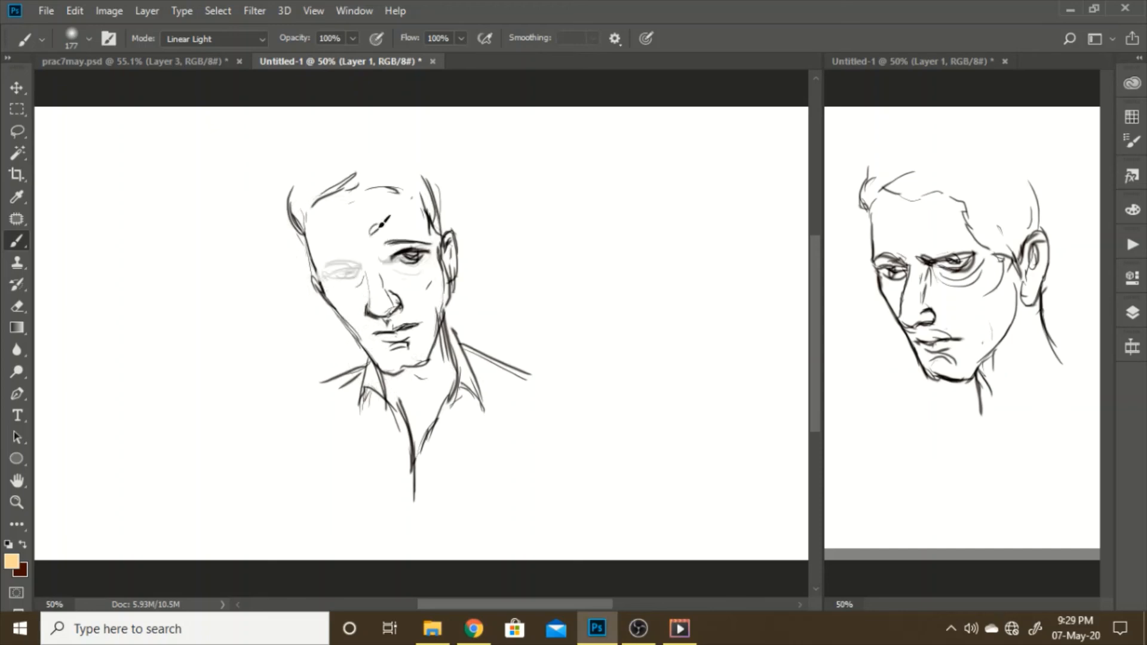
{"action": "mouse_move", "coordinate": [358, 266]}
{"action": "left_mouse_down"}
{"action": "mouse_move", "coordinate": [329, 274]}
{"action": "mouse_move", "coordinate": [353, 263]}
{"action": "left_mouse_up"}
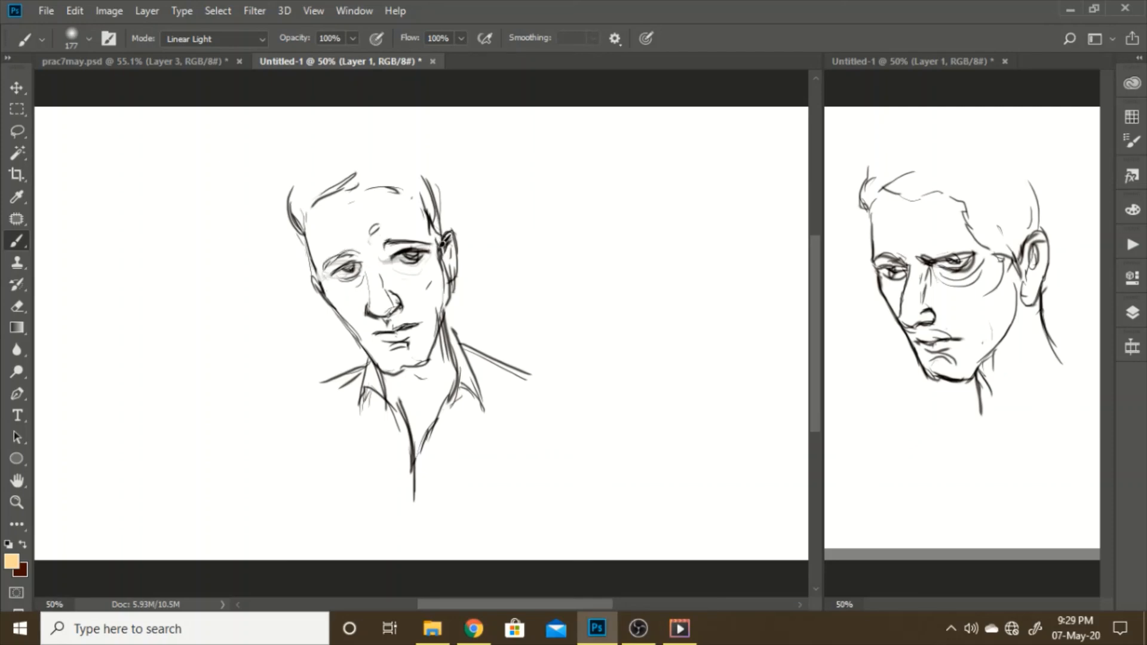
Step: Duplicate the frame with the redrawn eyes as the base for the next expression
{"action": "left_click", "coordinate": [148, 10]}
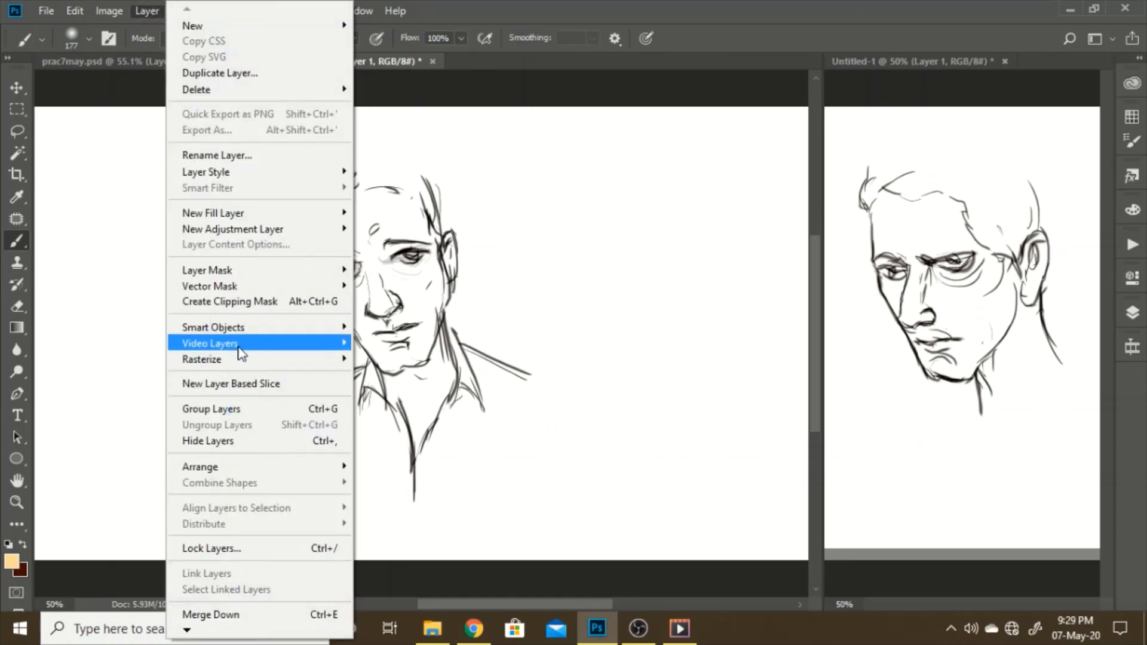
{"action": "mouse_move", "coordinate": [251, 343]}
{"action": "left_click", "coordinate": [412, 399]}
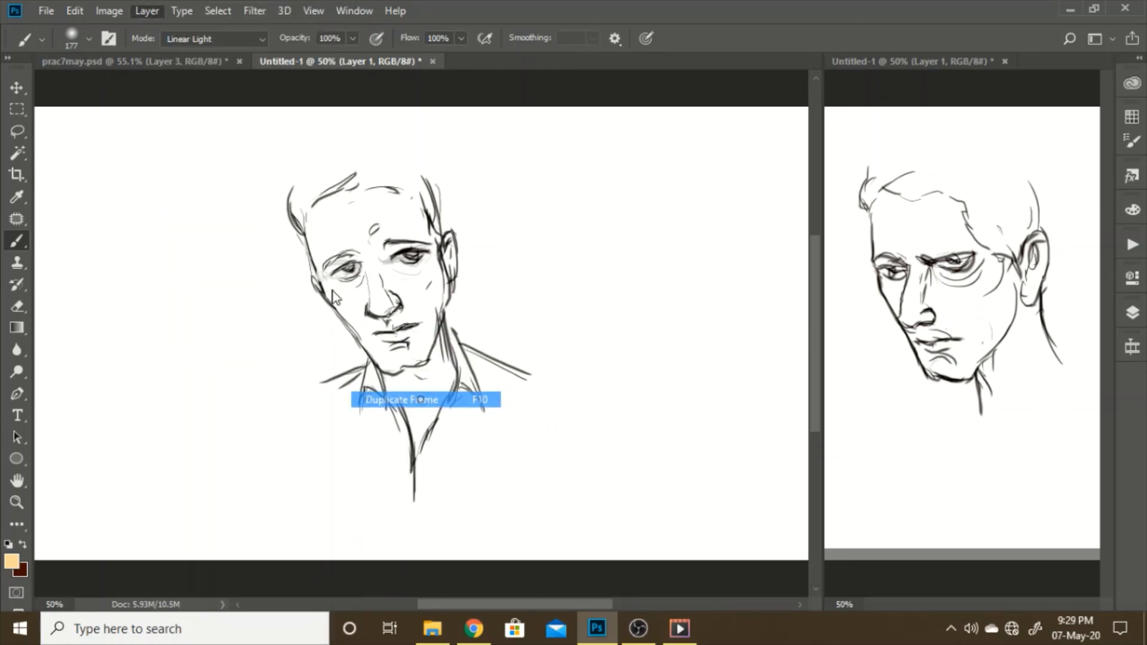
Step: Erase the mouth and both eyebrows in the new frame, toggling the erasures to compare
{"action": "left_click", "coordinate": [17, 306]}
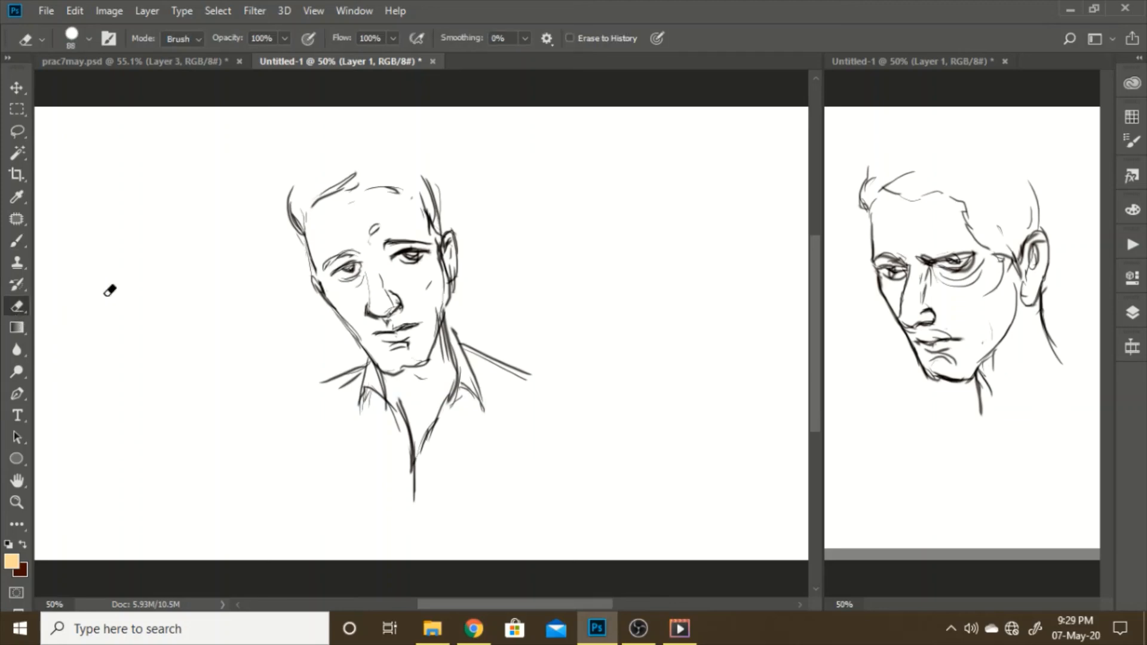
{"action": "left_click_drag", "start_coordinate": [413, 325], "coordinate": [375, 327]}
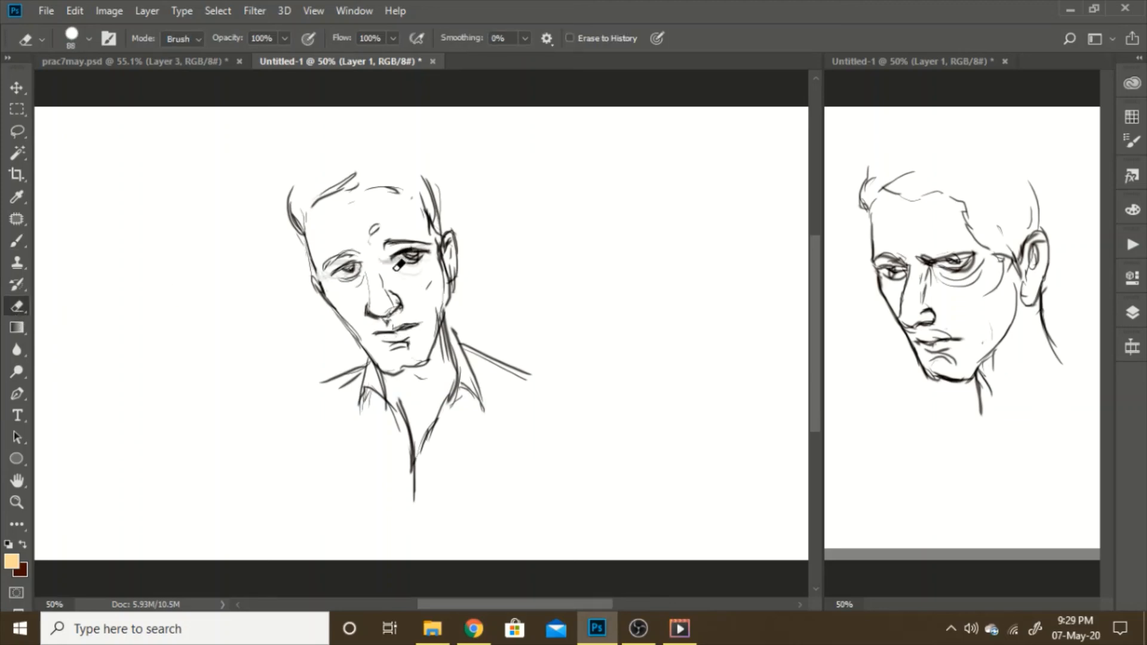
{"action": "mouse_move", "coordinate": [396, 236]}
{"action": "left_mouse_down"}
{"action": "mouse_move", "coordinate": [430, 239]}
{"action": "mouse_move", "coordinate": [389, 236]}
{"action": "mouse_move", "coordinate": [324, 268]}
{"action": "left_mouse_up"}
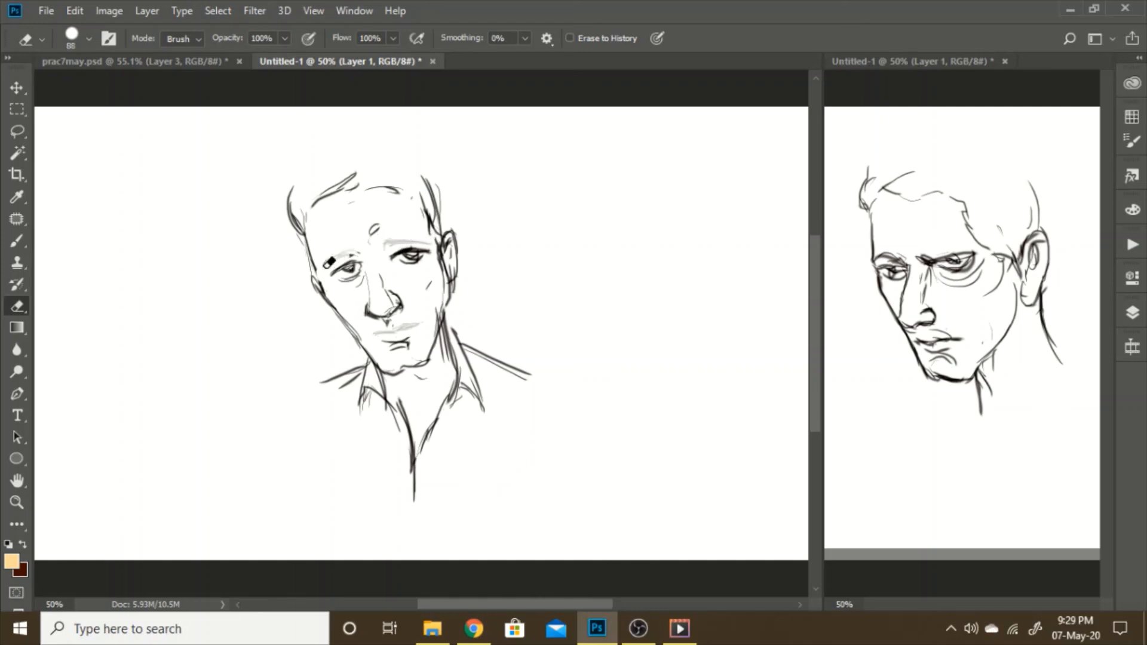
{"action": "key", "text": "ctrl+z"}
{"action": "key", "text": "ctrl+z"}
{"action": "key", "text": "ctrl+shift+z"}
{"action": "key", "text": "ctrl+shift+z"}
Step: Redraw the eyebrows raised and arched, sketch the mouth slightly parted, and darken the eye beside the ear
{"action": "key", "text": "b"}
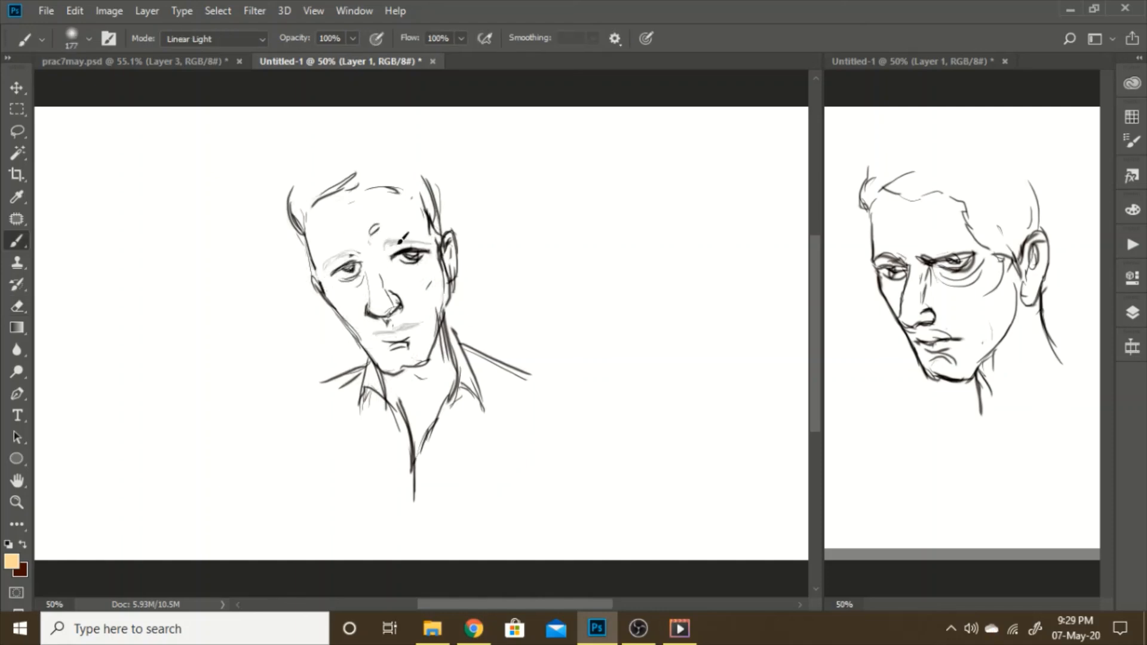
{"action": "key", "text": "ctrl+z"}
{"action": "key", "text": "ctrl+z"}
{"action": "key", "text": "ctrl+shift+z"}
{"action": "key", "text": "ctrl+shift+z"}
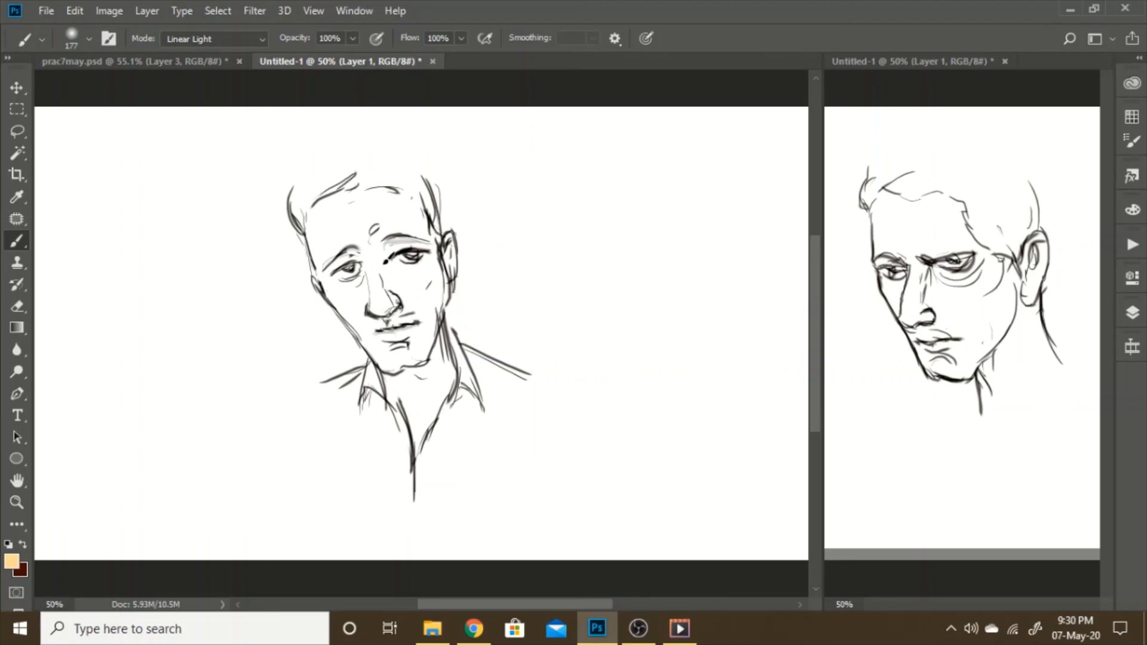
{"action": "left_click_drag", "start_coordinate": [391, 257], "coordinate": [407, 258]}
Step: Step back and forward through the edit history to compare the previous expression with the redrawn one
{"action": "left_click", "coordinate": [17, 306]}
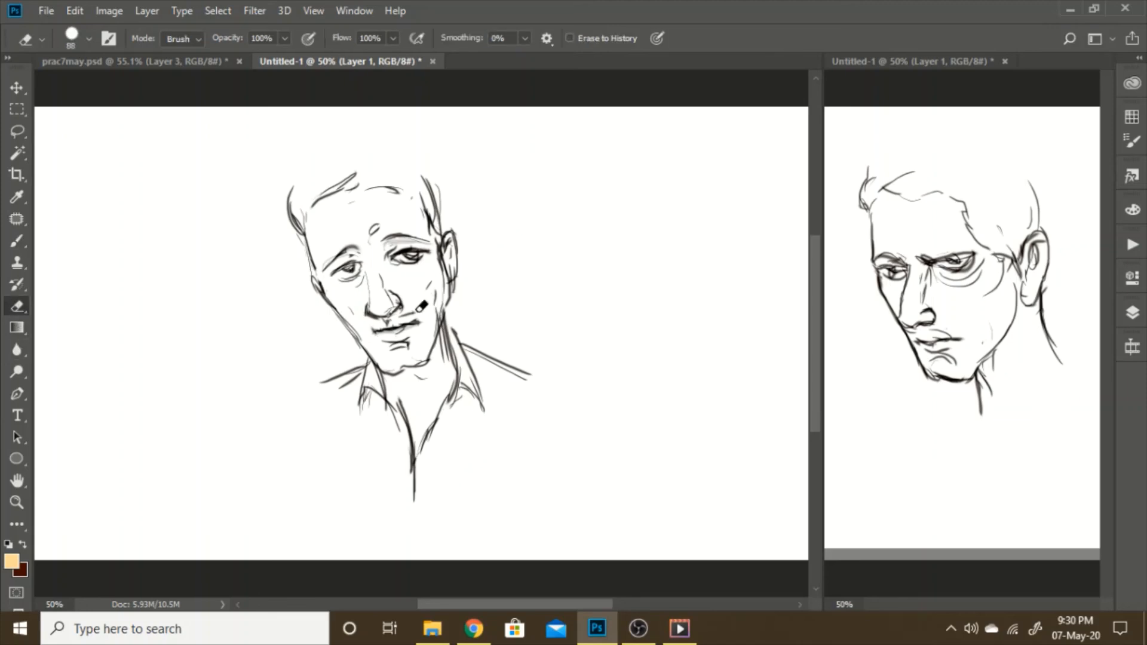
{"action": "key", "text": "ctrl+alt+z"}
{"action": "key", "text": "ctrl+alt+z"}
{"action": "key", "text": "ctrl+alt+z"}
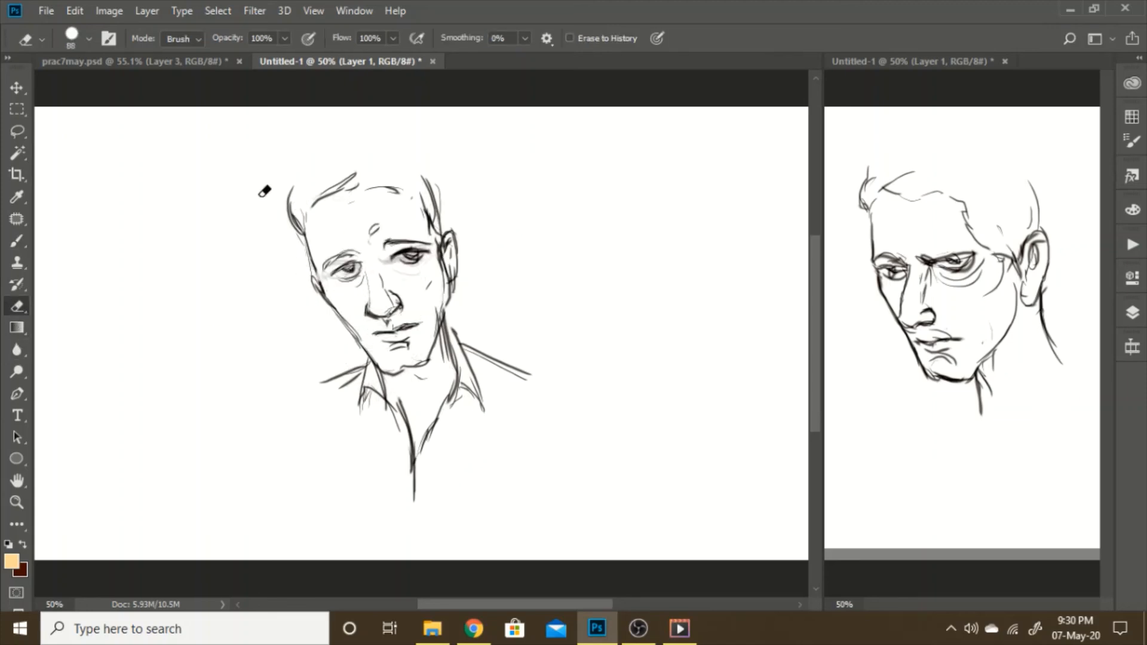
{"action": "key", "text": "ctrl+shift+z"}
{"action": "key", "text": "ctrl+alt+z"}
{"action": "key", "text": "ctrl+alt+z"}
{"action": "key", "text": "ctrl+shift+z"}
{"action": "key", "text": "ctrl+shift+z"}
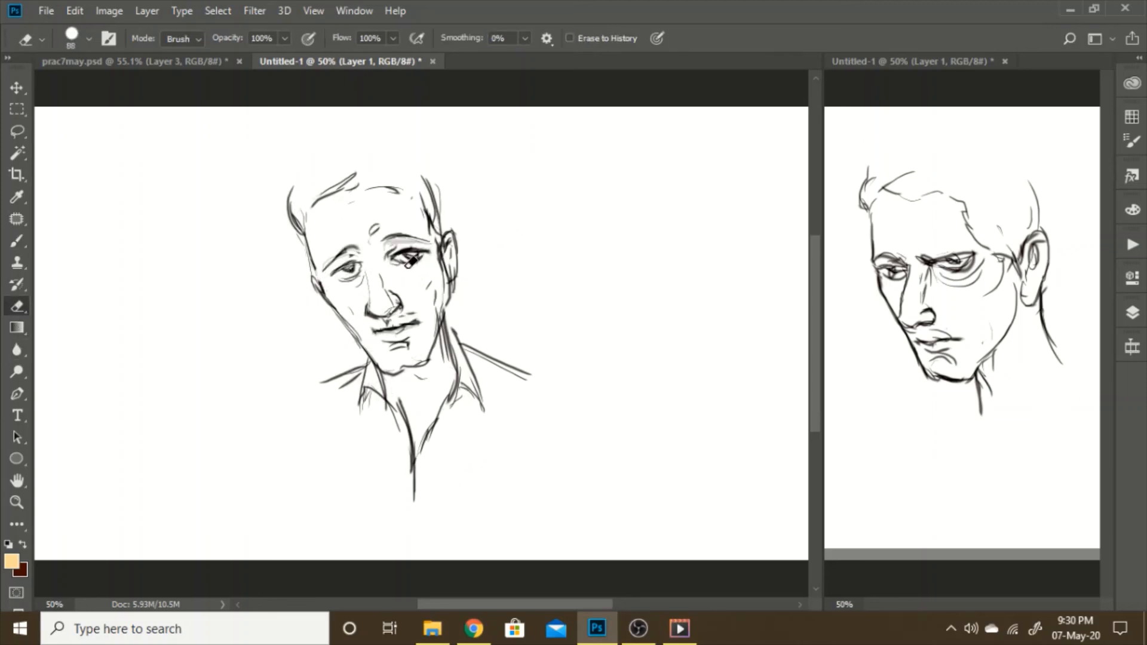
Step: Duplicate the frame with the raised brows and parted mouth twice
{"action": "left_click", "coordinate": [143, 10]}
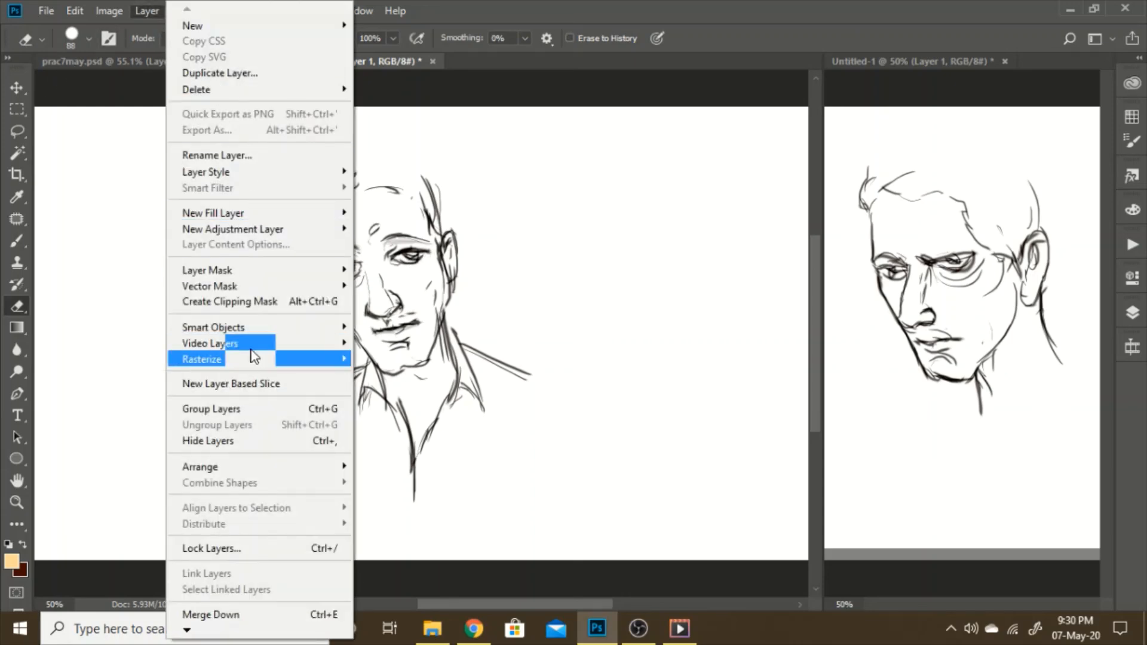
{"action": "mouse_move", "coordinate": [336, 341]}
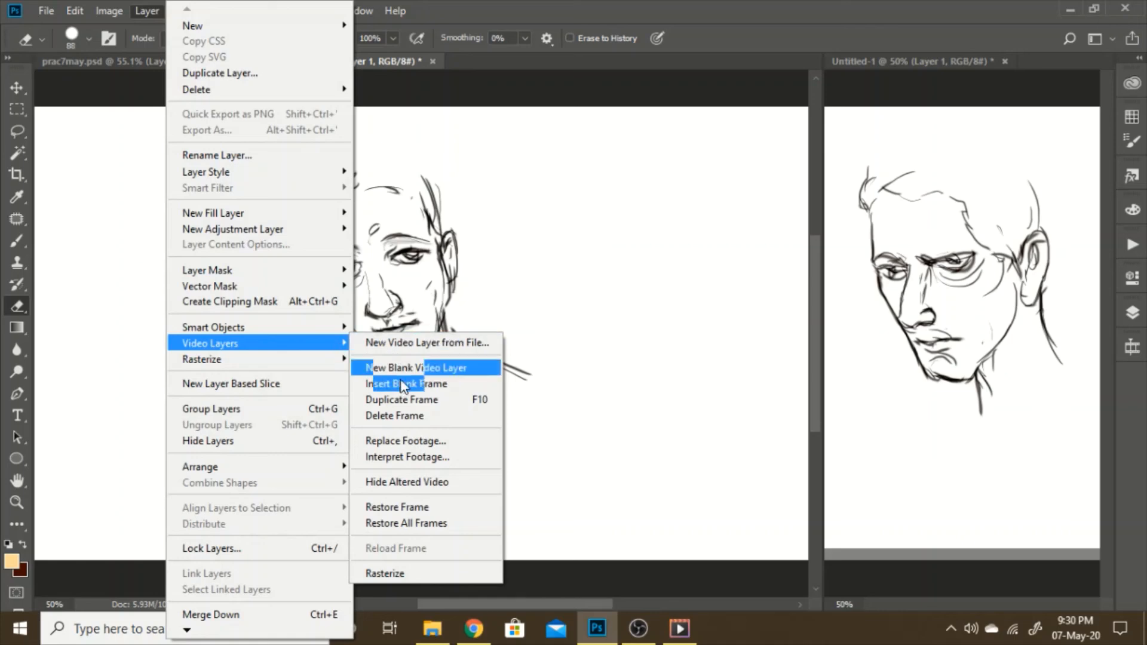
{"action": "left_click", "coordinate": [410, 401]}
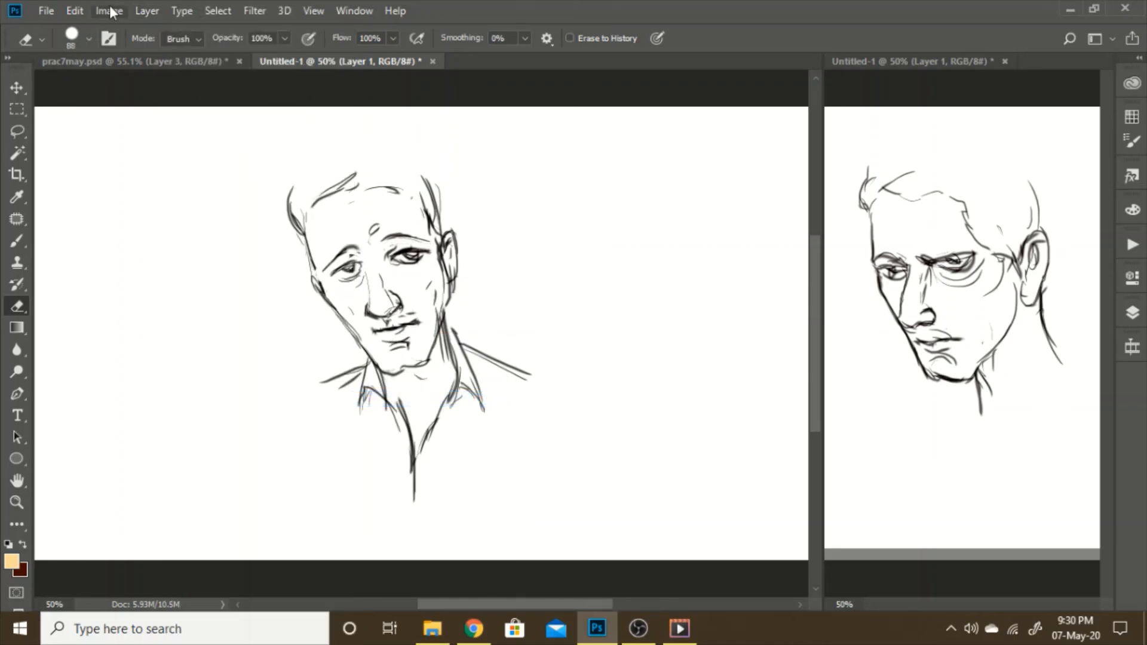
{"action": "left_click", "coordinate": [146, 10]}
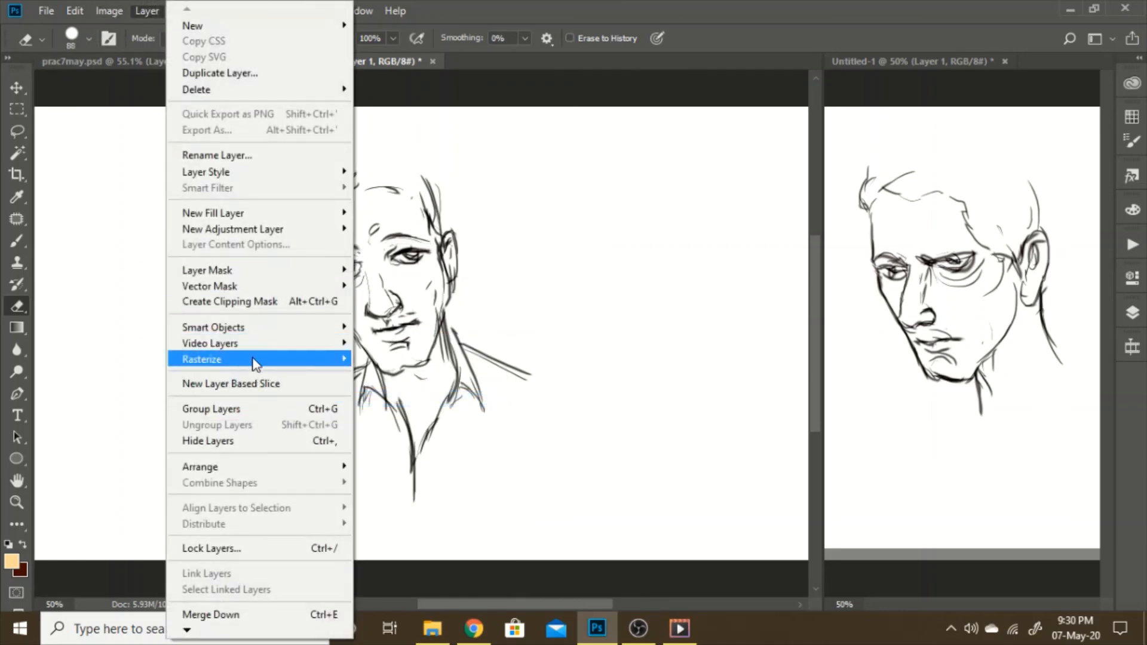
{"action": "mouse_move", "coordinate": [260, 354]}
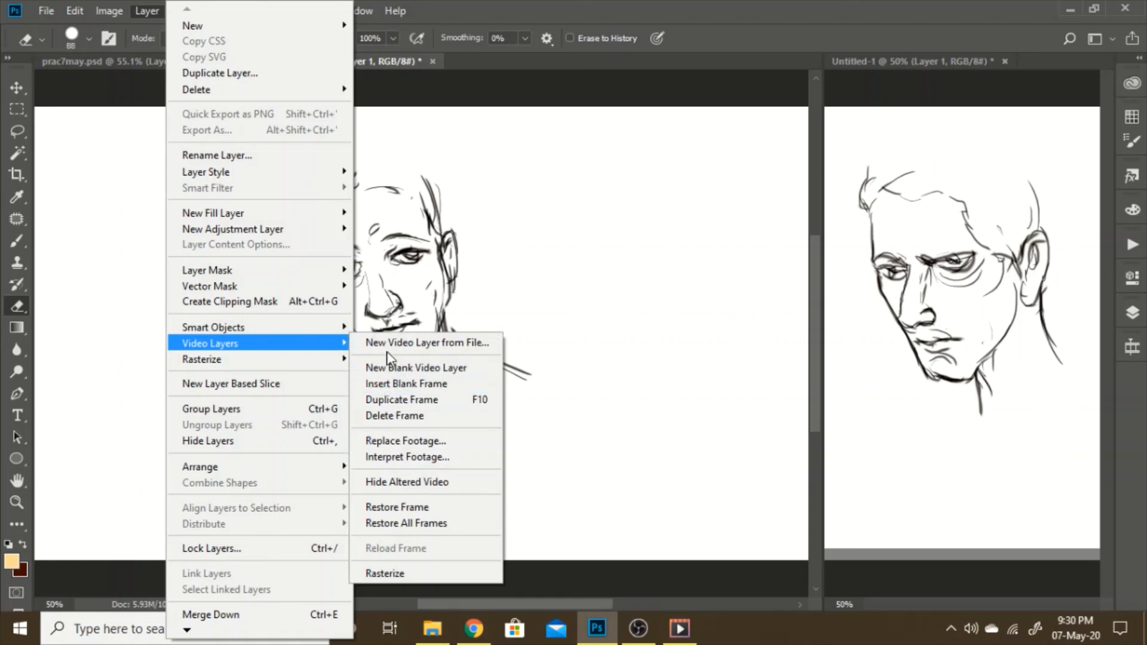
{"action": "left_click", "coordinate": [396, 400]}
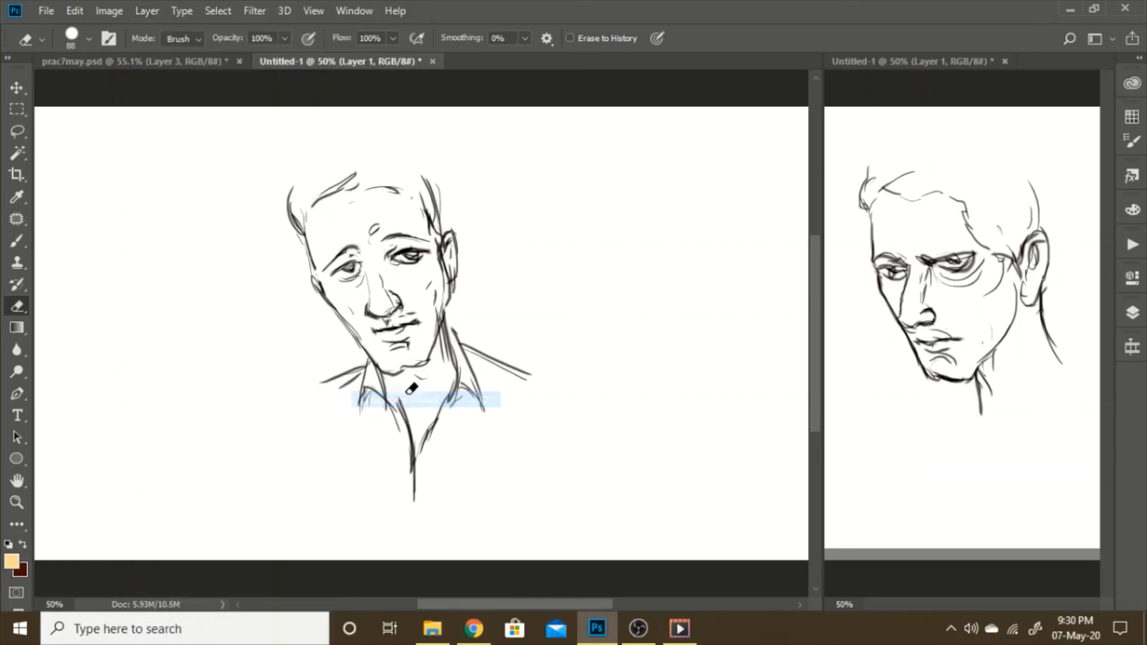
Step: Delete the current frame from the video layer after the duplicated expression frames
{"action": "left_click", "coordinate": [148, 14]}
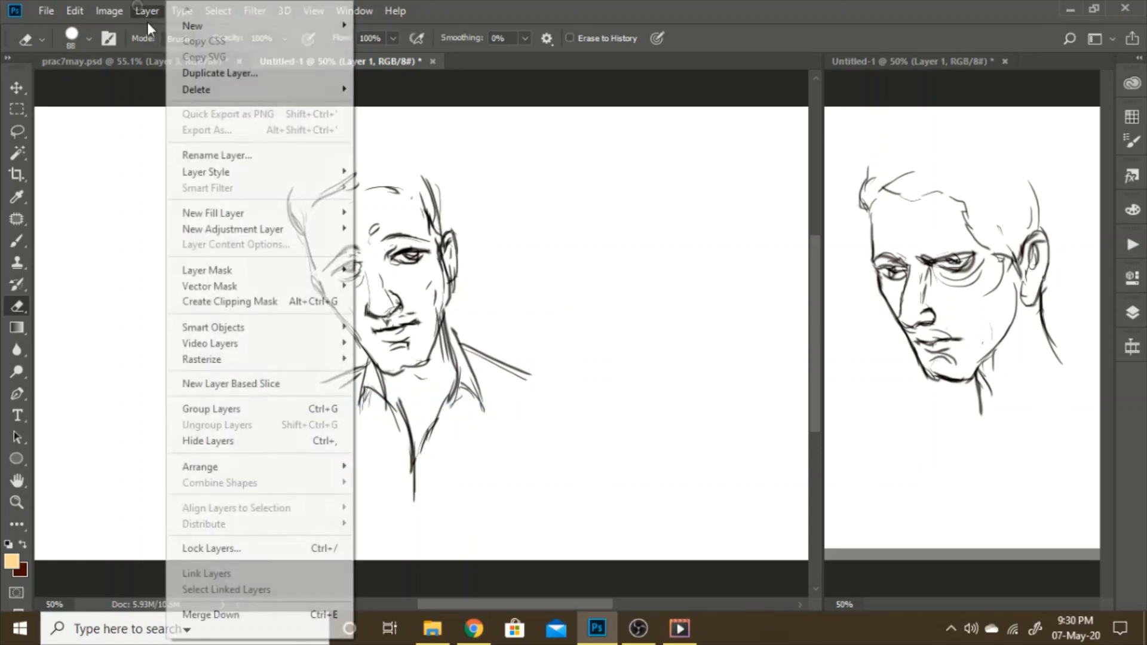
{"action": "mouse_move", "coordinate": [263, 342]}
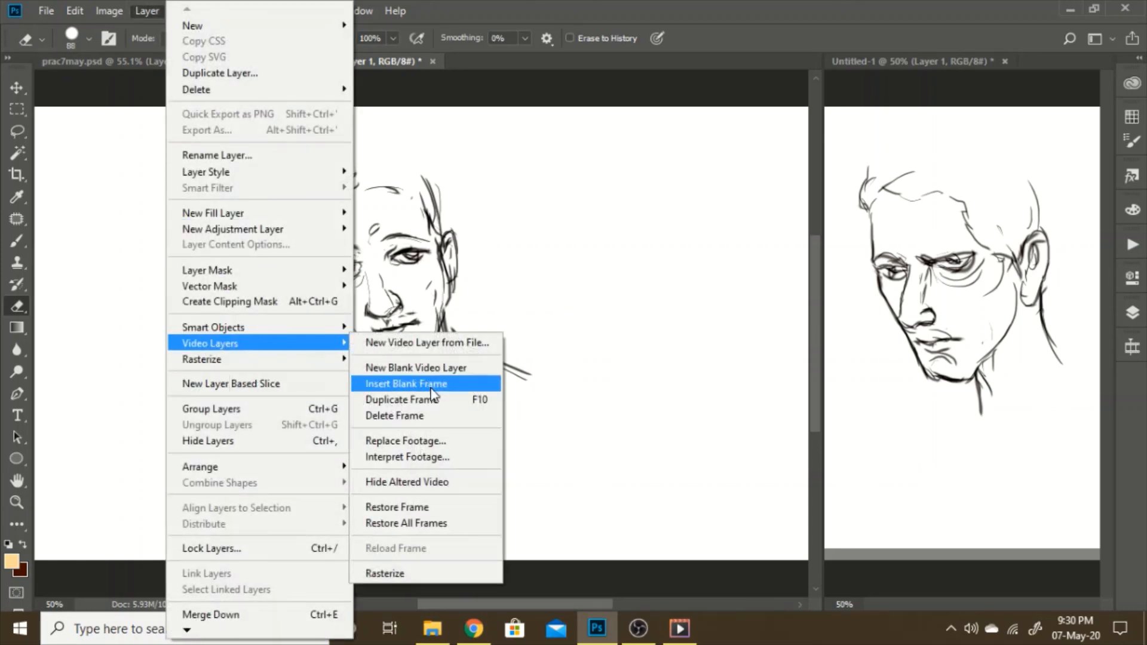
{"action": "left_click", "coordinate": [425, 415]}
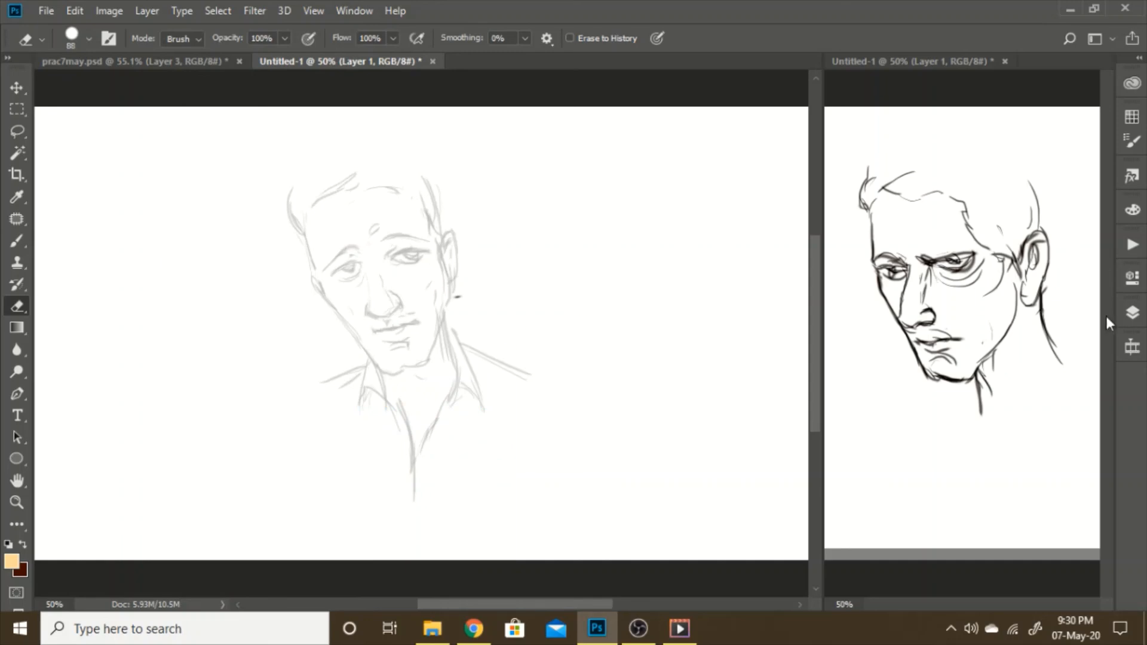
Step: Extend the end of the timeline's work area to the playhead at 0:00:02:11 and turn off onion skins
{"action": "left_click", "coordinate": [1132, 347]}
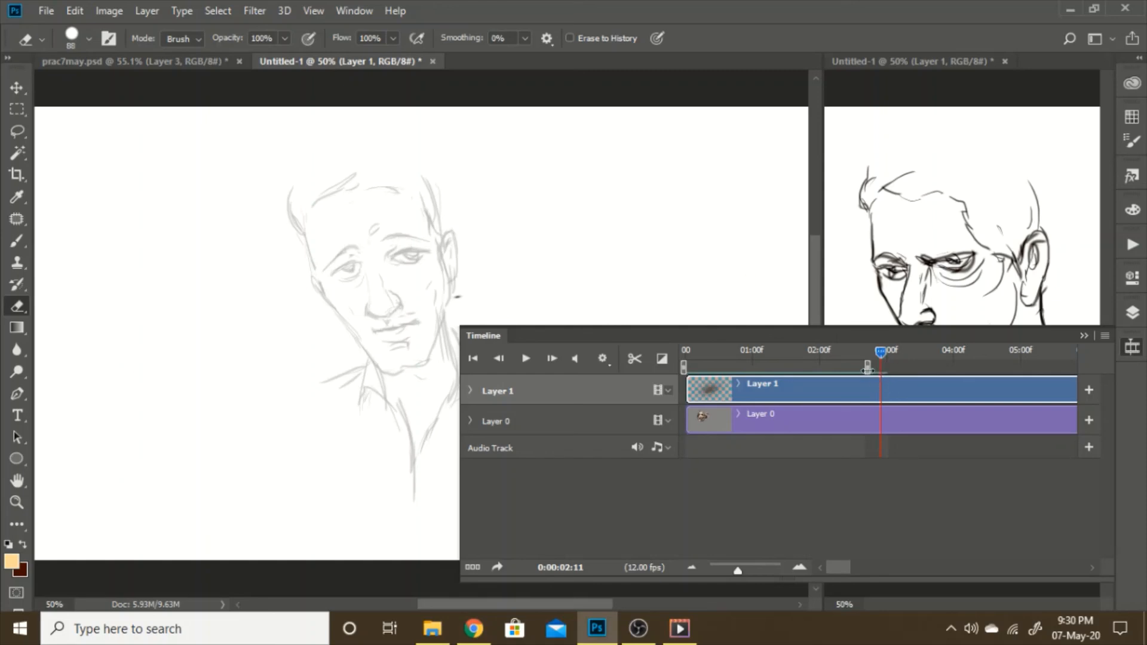
{"action": "left_click_drag", "start_coordinate": [867, 367], "coordinate": [877, 368]}
{"action": "left_click", "coordinate": [1105, 336]}
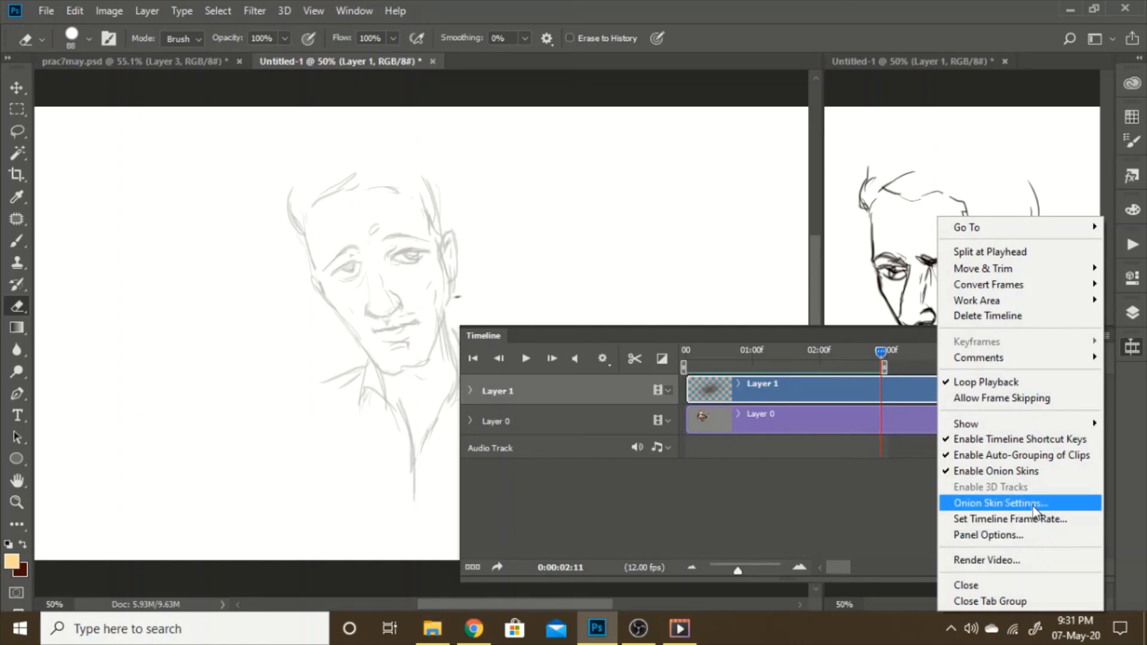
{"action": "left_click", "coordinate": [1020, 470]}
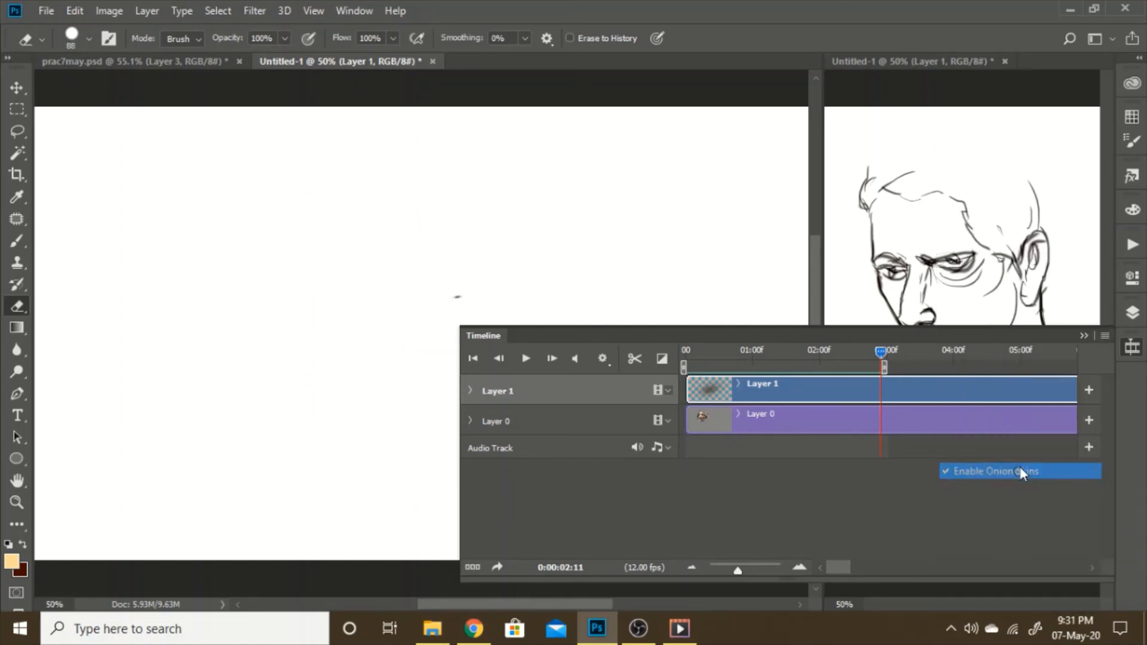
{"action": "left_click", "coordinate": [1127, 344]}
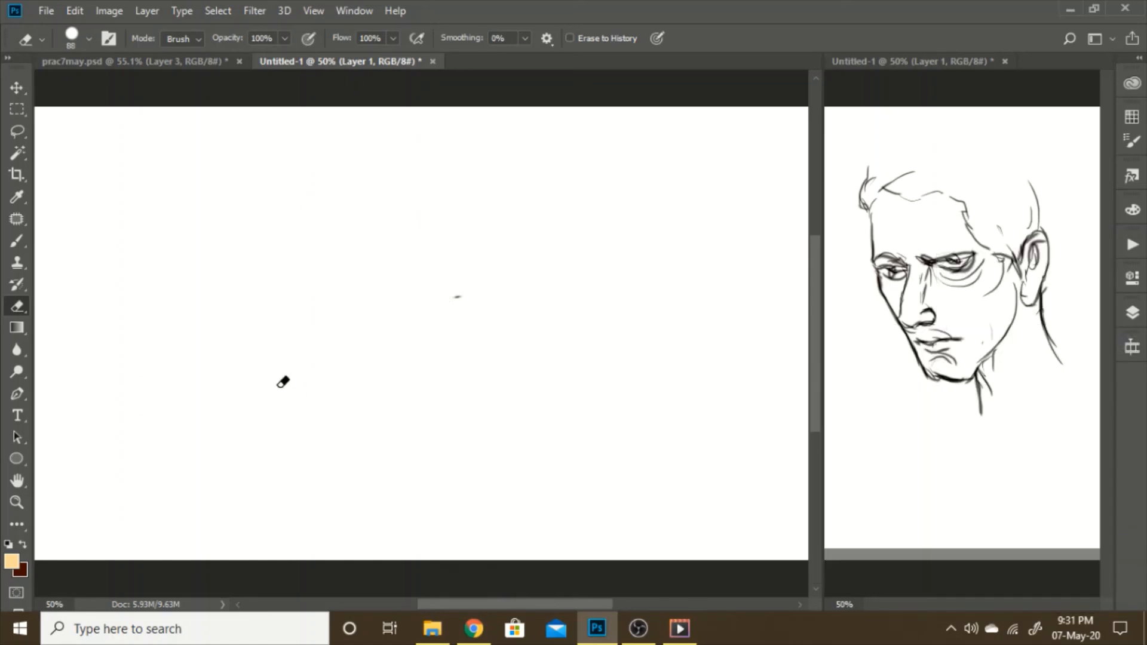
{"action": "key", "text": "ctrl+z"}
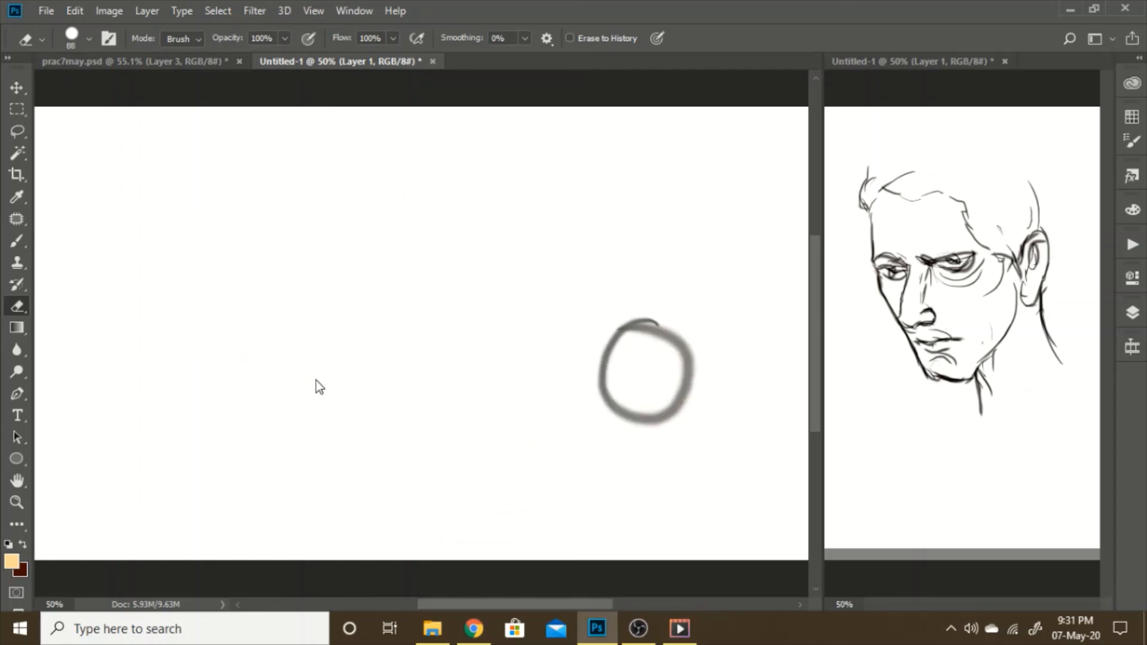